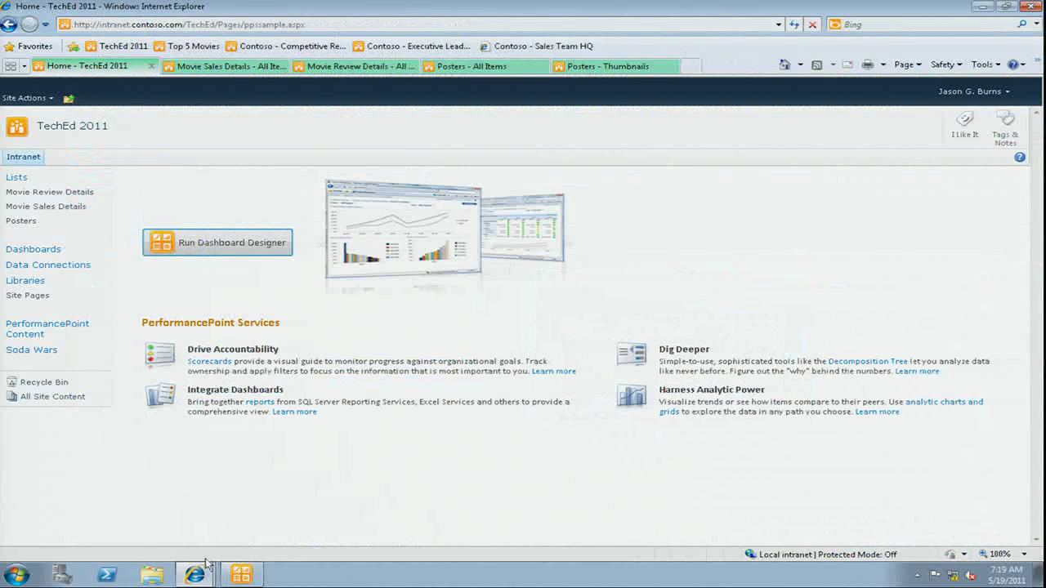
Step: Switch to Dashboard Designer and view the existing items under Data Connections
left_click(239, 575)
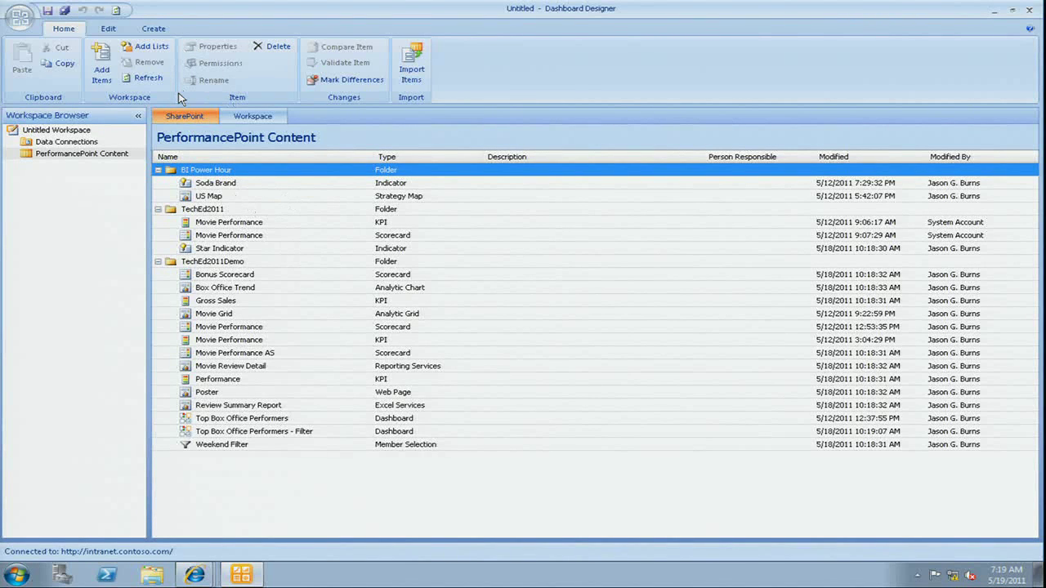
left_click(83, 144)
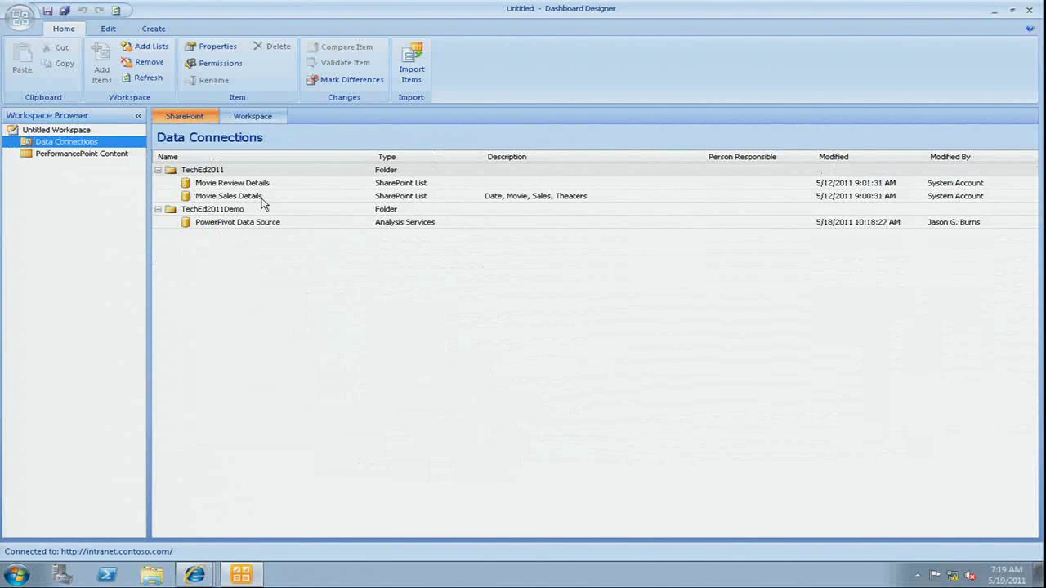
Step: Switch to Internet Explorer and examine the data feed export option of the Movie Sales Details list
left_click(196, 576)
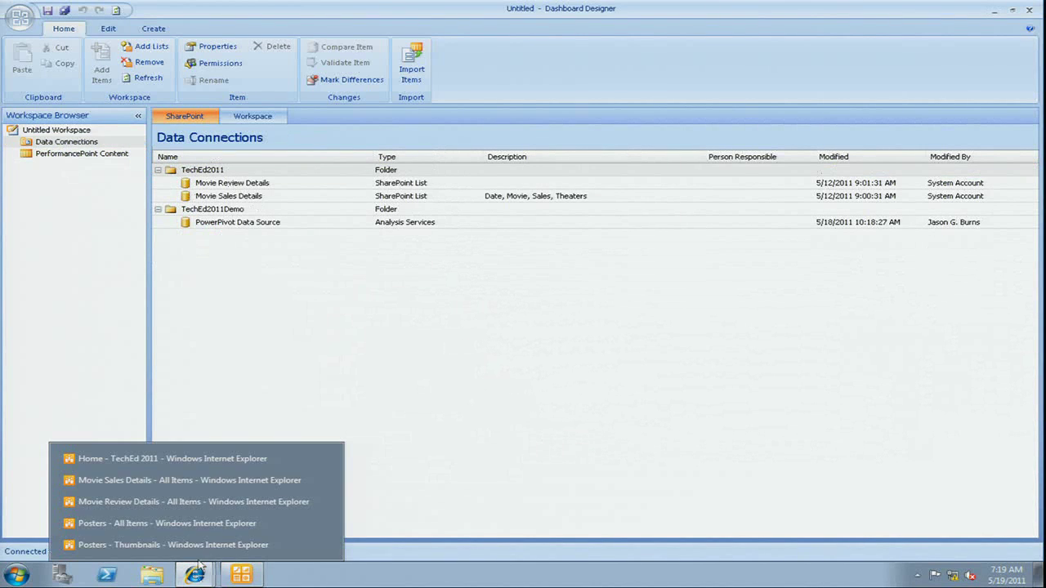
left_click(192, 488)
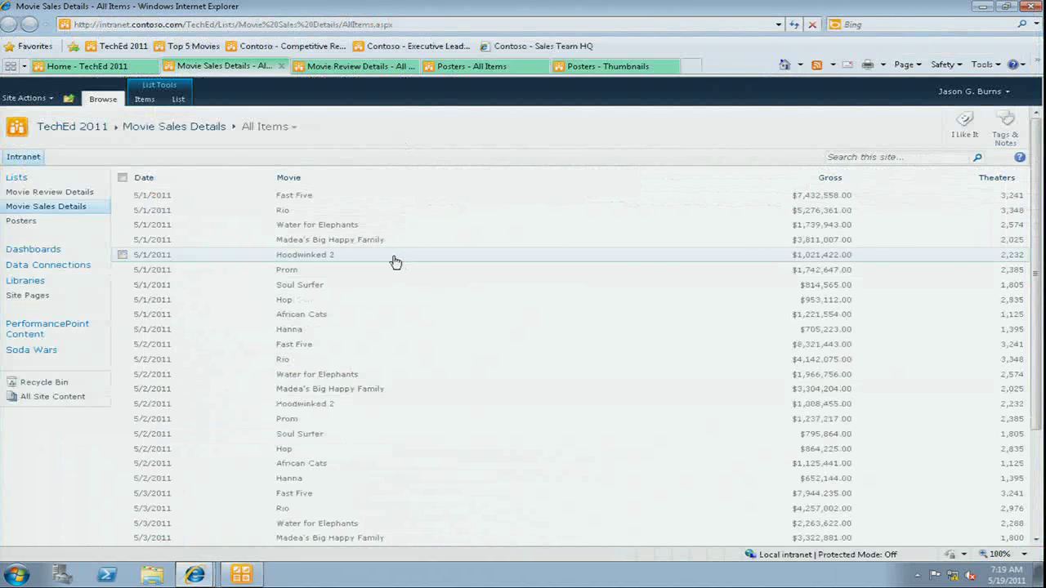
left_click(178, 99)
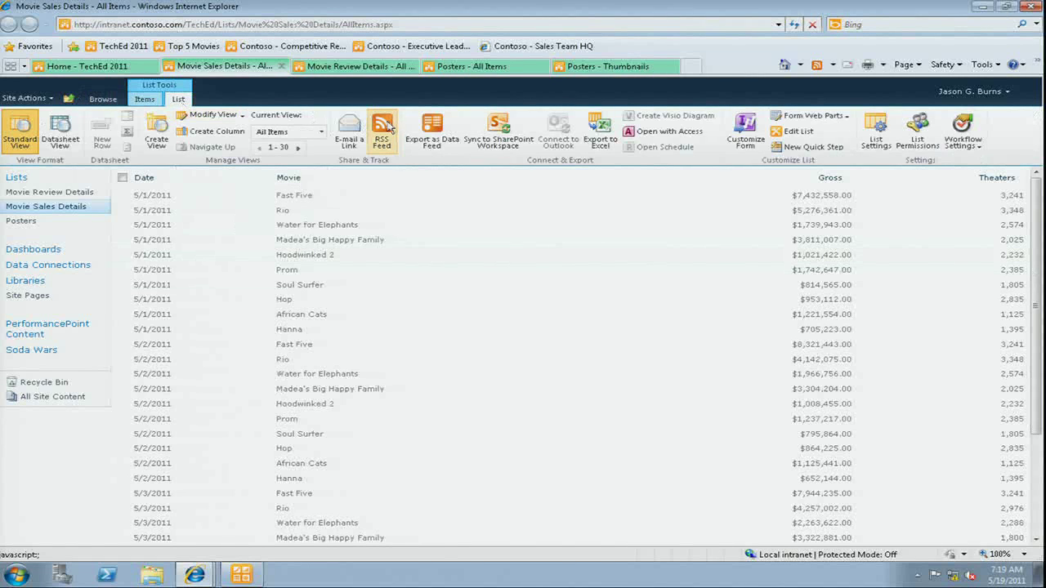
left_click(434, 125)
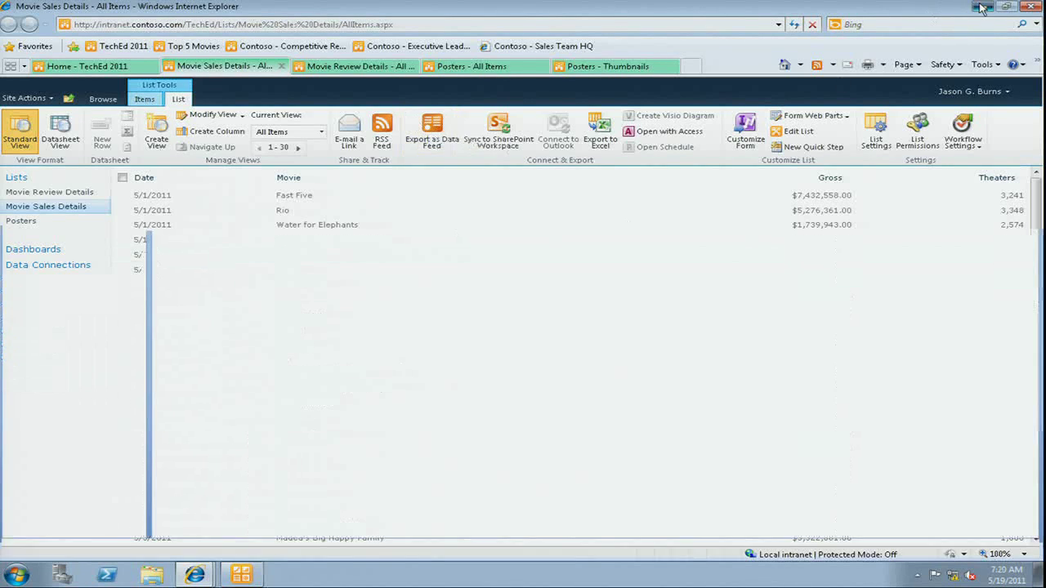
Step: Minimize the open windows and move the Review Feed and Sales Feed files to the middle of the desktop
left_click(983, 6)
left_click(919, 10)
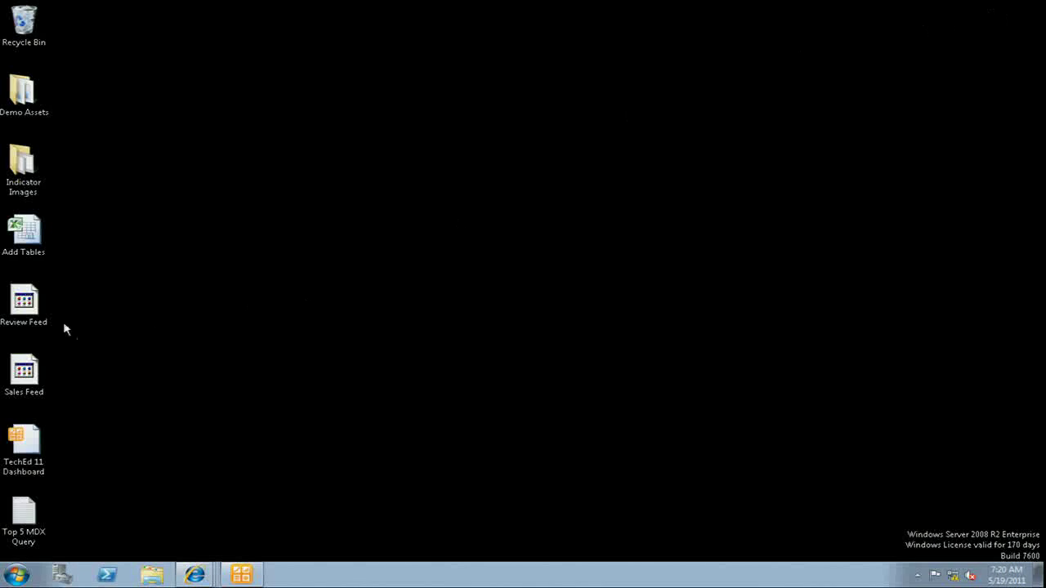
left_click_drag(87, 381, 499, 176)
left_click(372, 430)
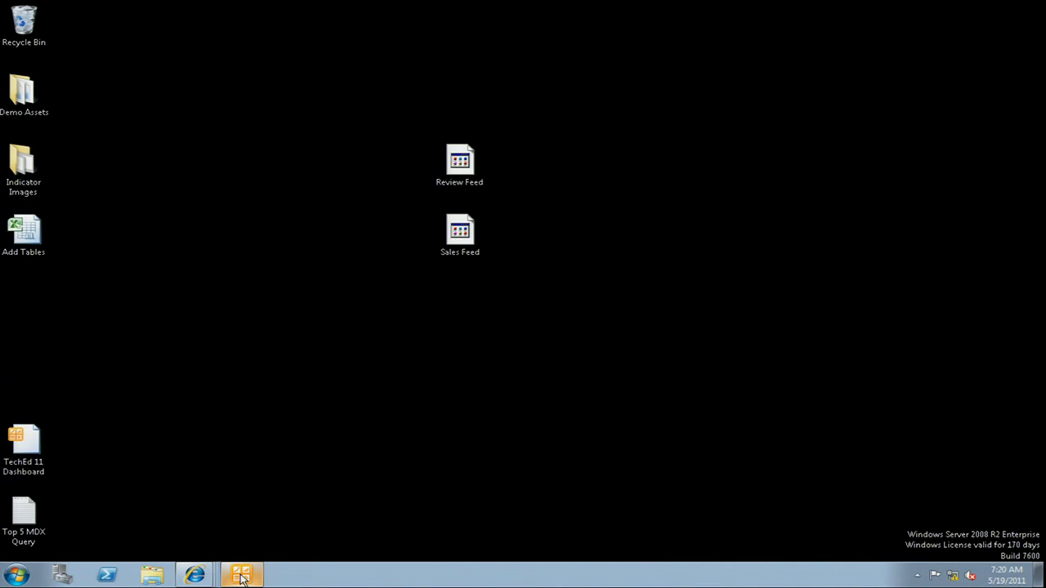
Step: Switch back to Dashboard Designer and create a data source under Data Connections from the SharePoint List template
mouse_move(241, 577)
left_click(241, 576)
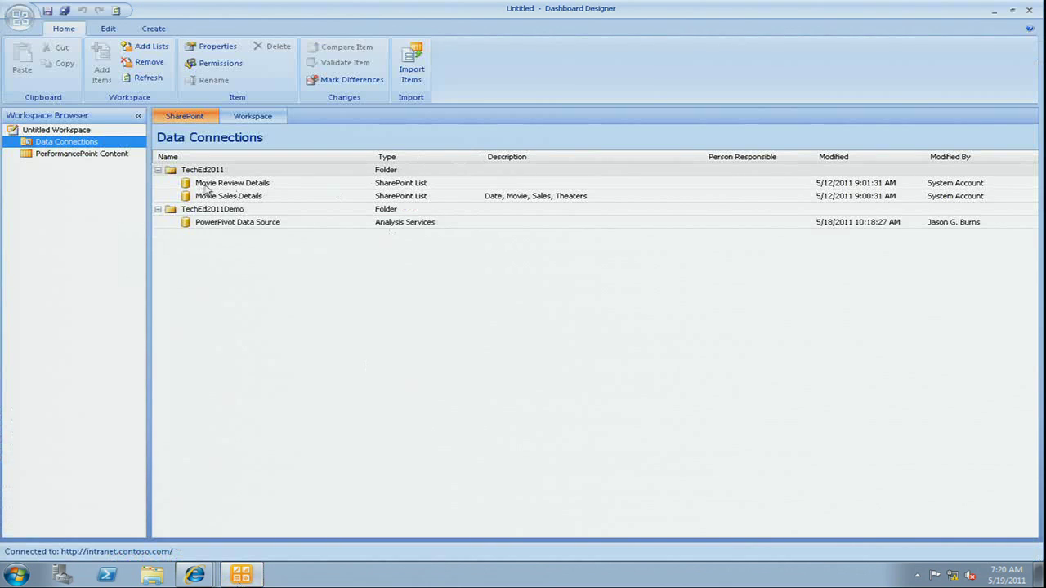
right_click(88, 148)
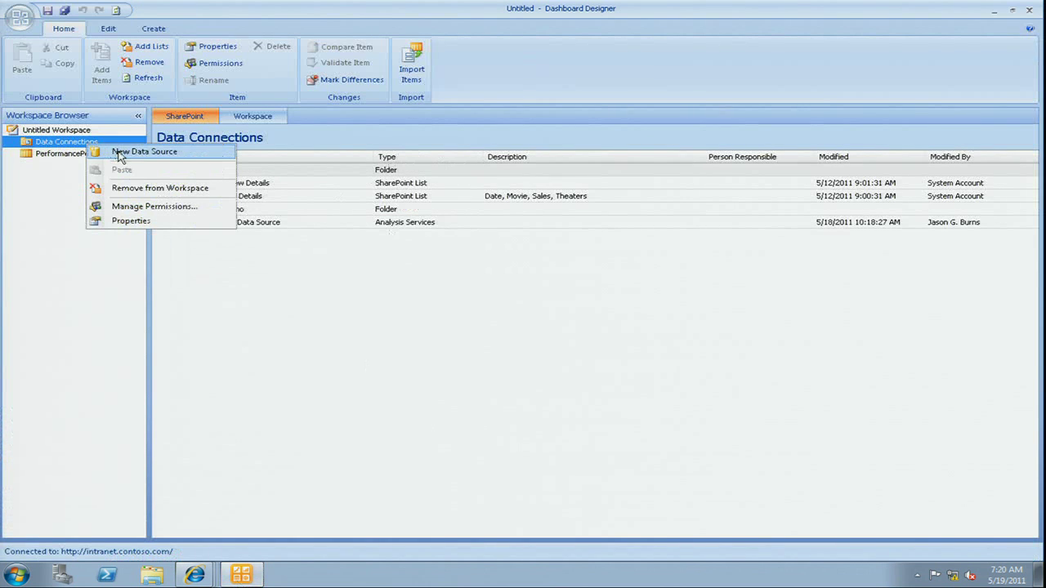
left_click(121, 152)
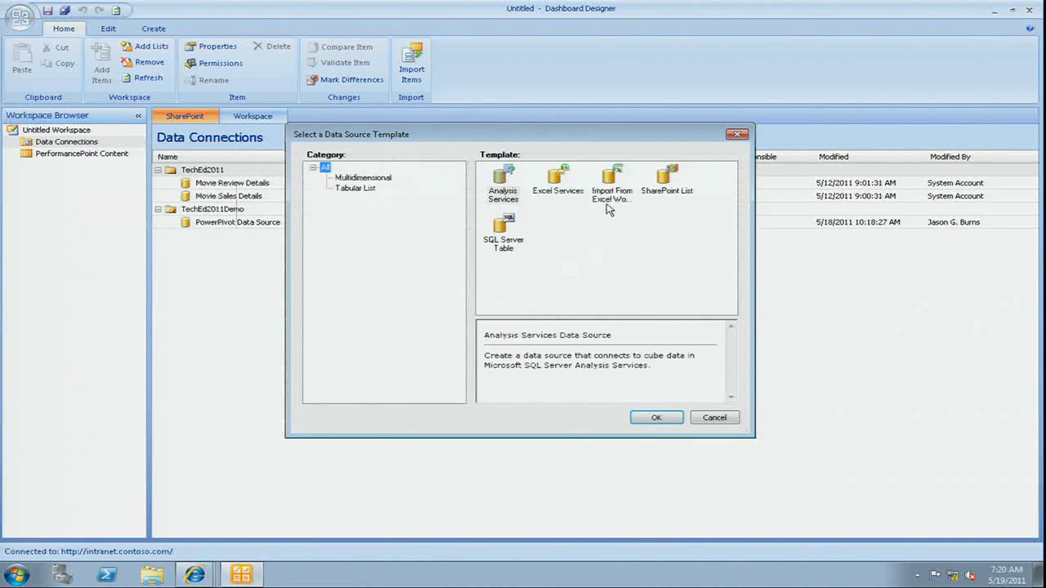
left_click(675, 182)
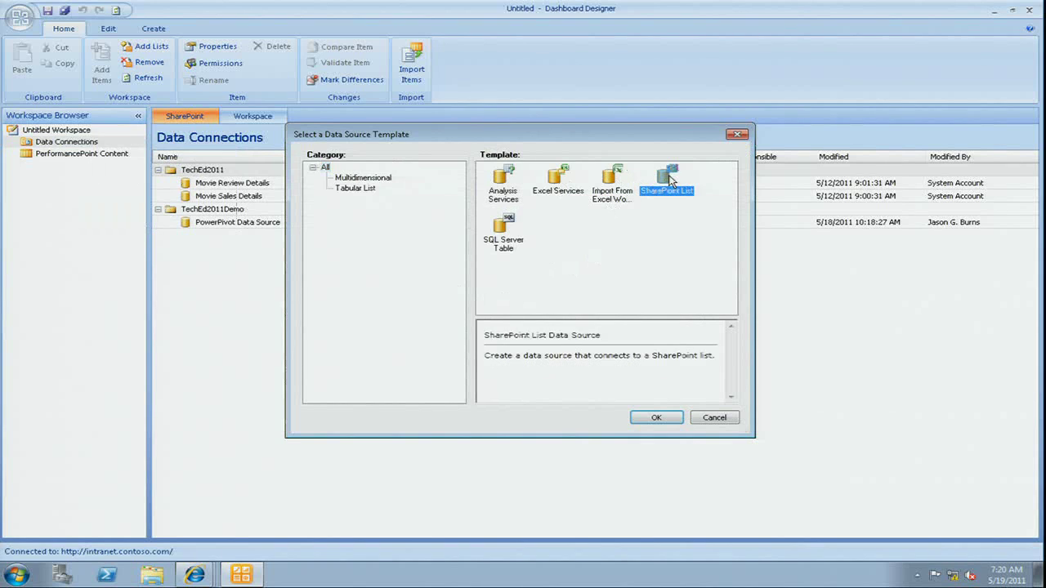
left_click(659, 417)
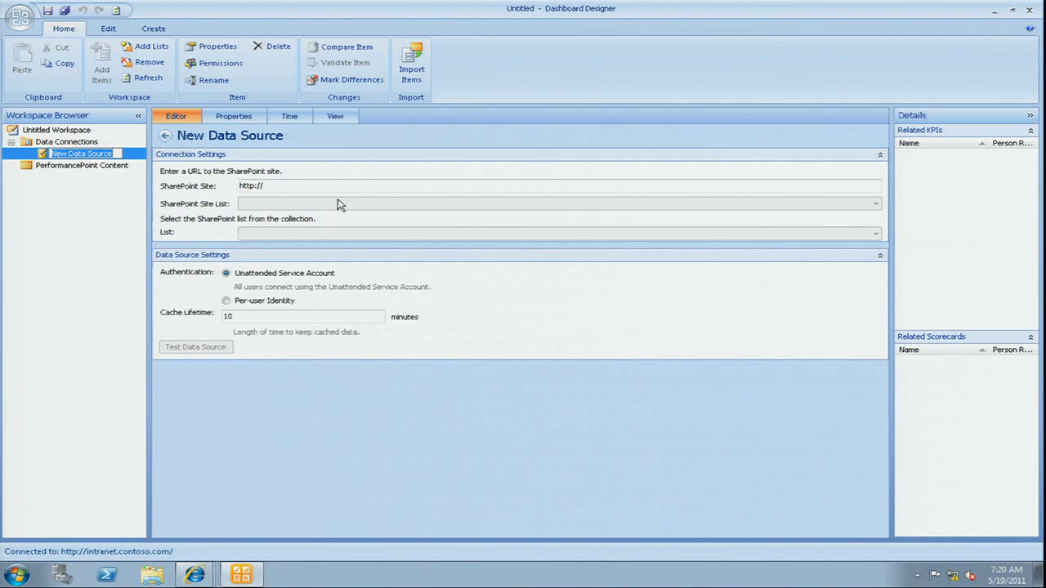
left_click(348, 187)
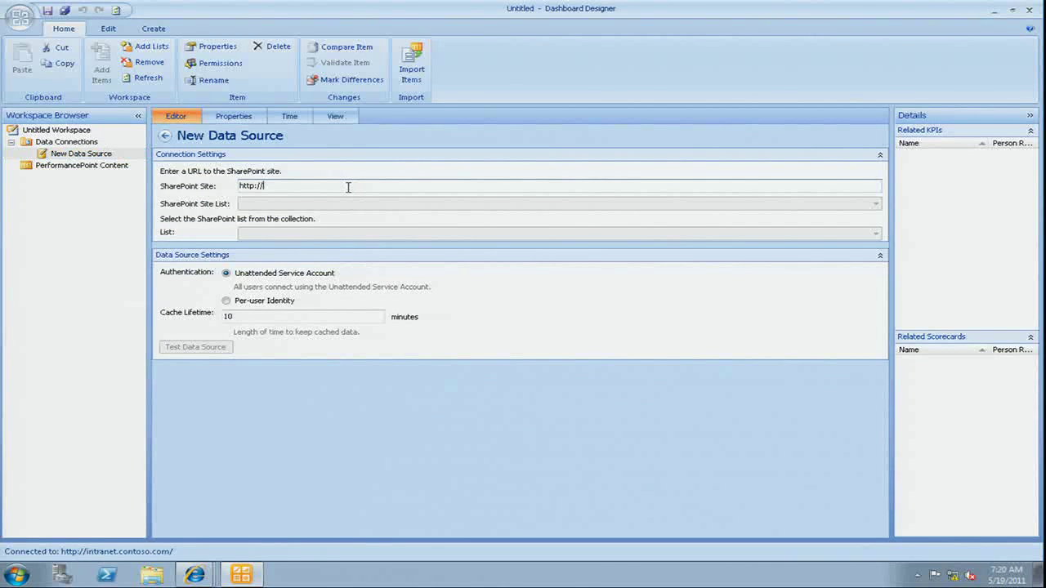
type("intranet.contoso.com")
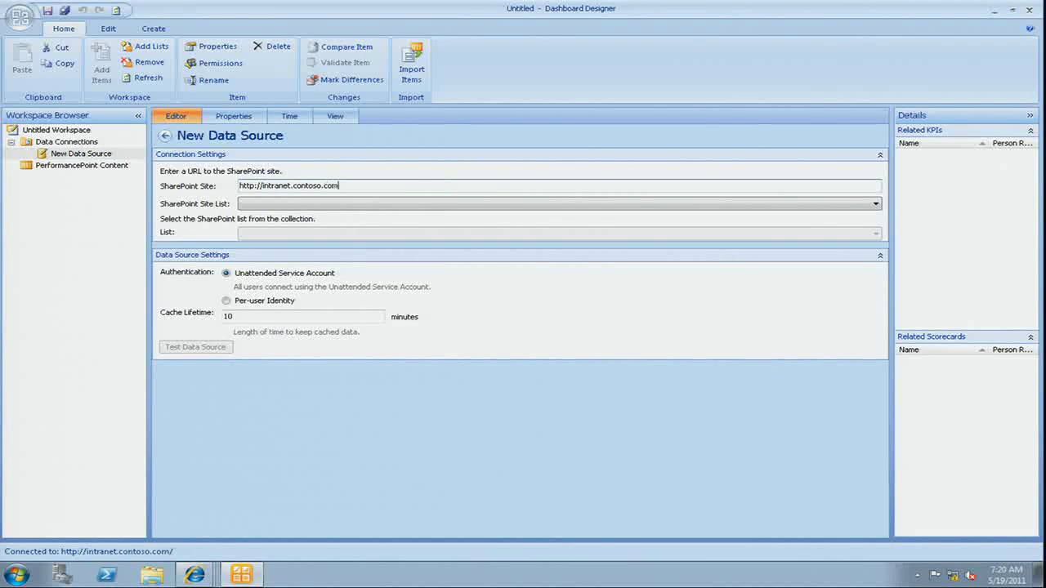
type("/teched/")
left_click(381, 204)
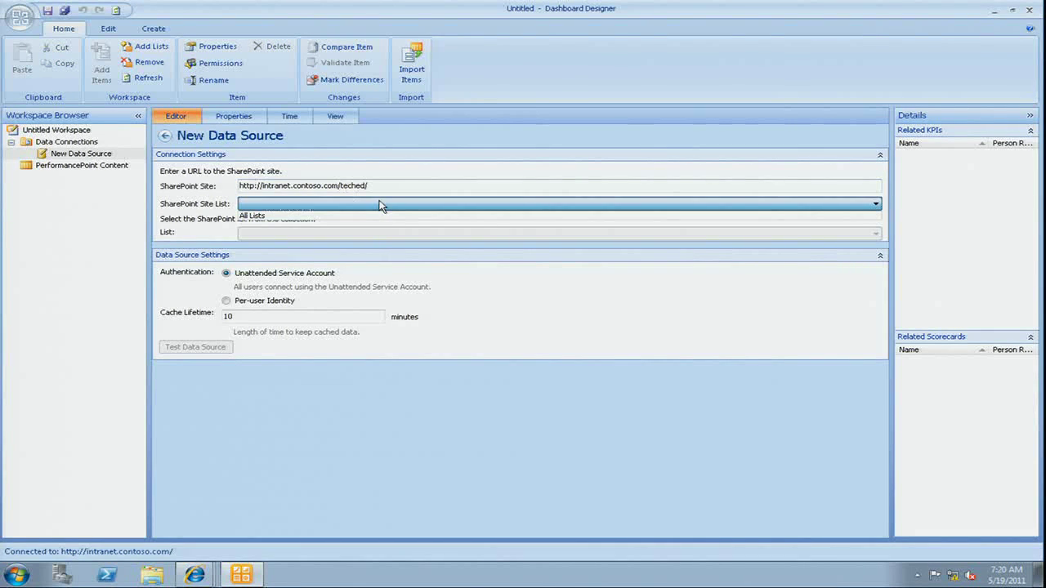
left_click(375, 217)
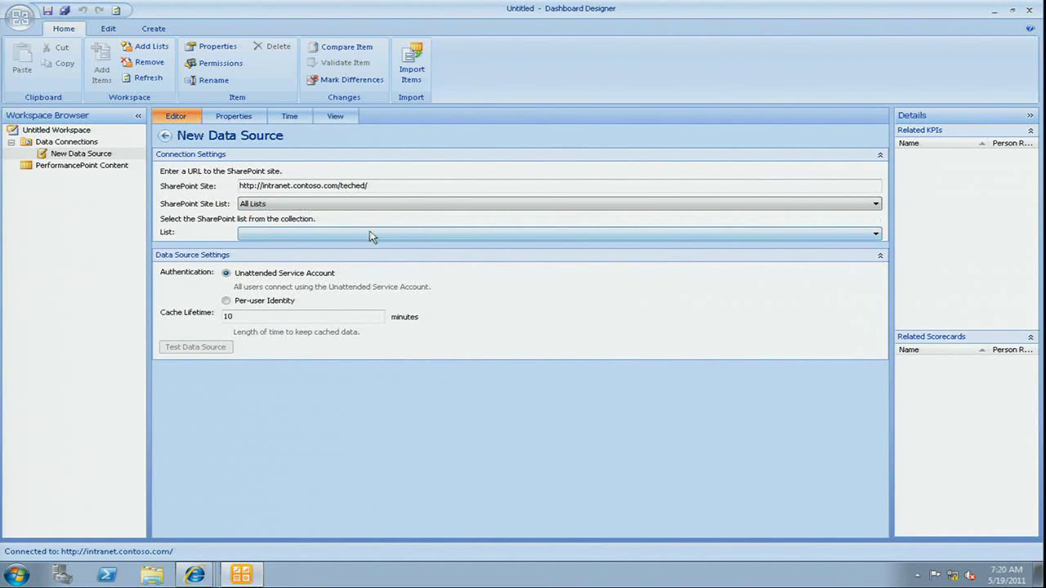
left_click(372, 236)
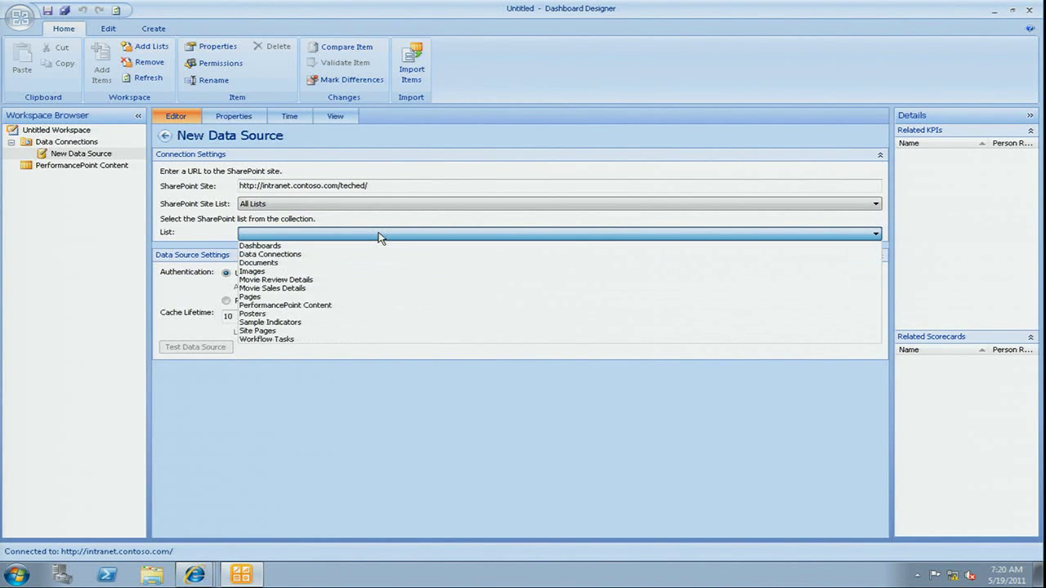
left_click(292, 291)
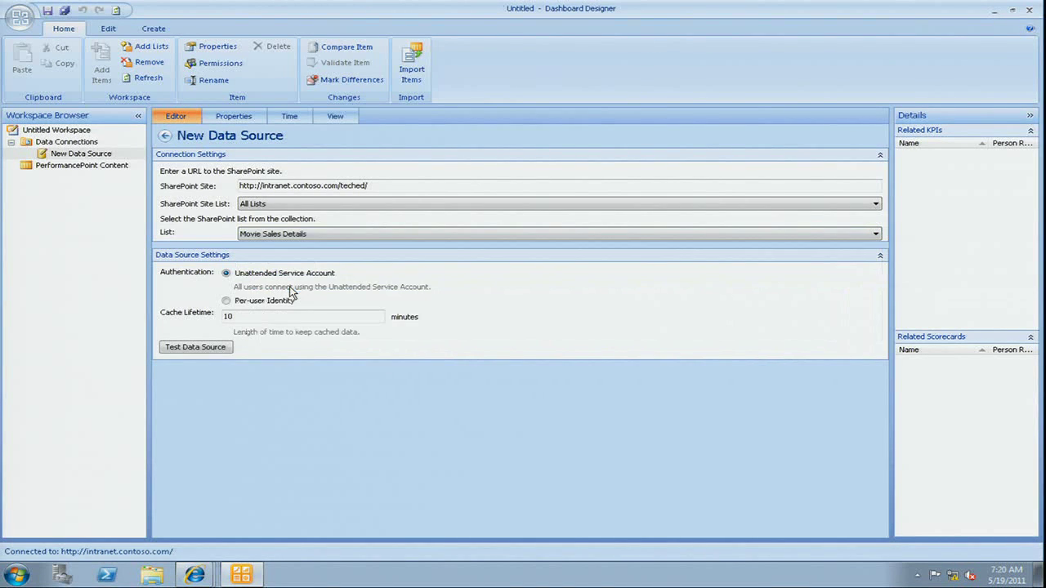
left_click(294, 317)
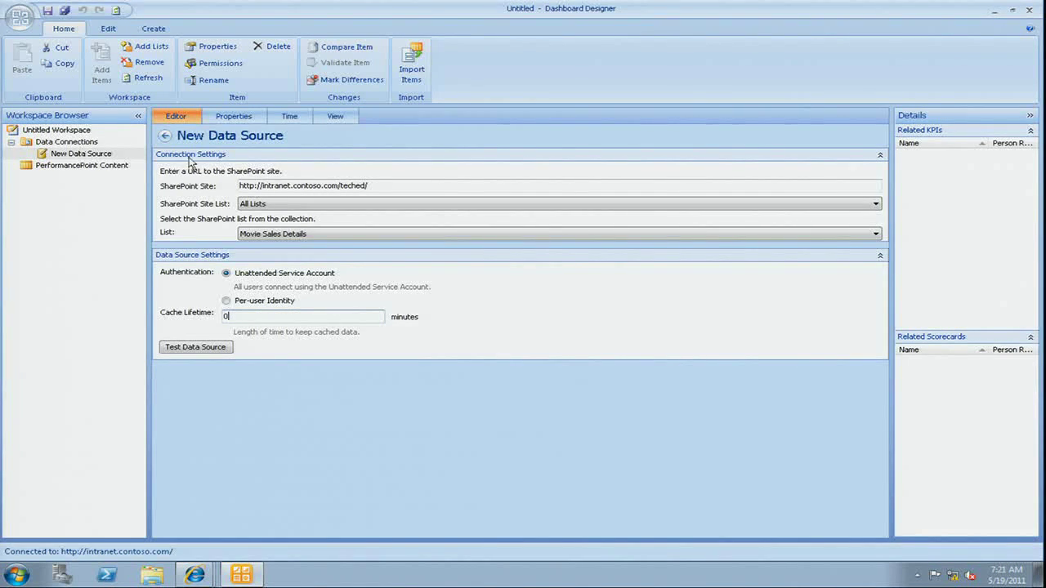
Step: Name the data source Movie Sales Info and set its display folder to TechEd Live Demo
left_click(249, 119)
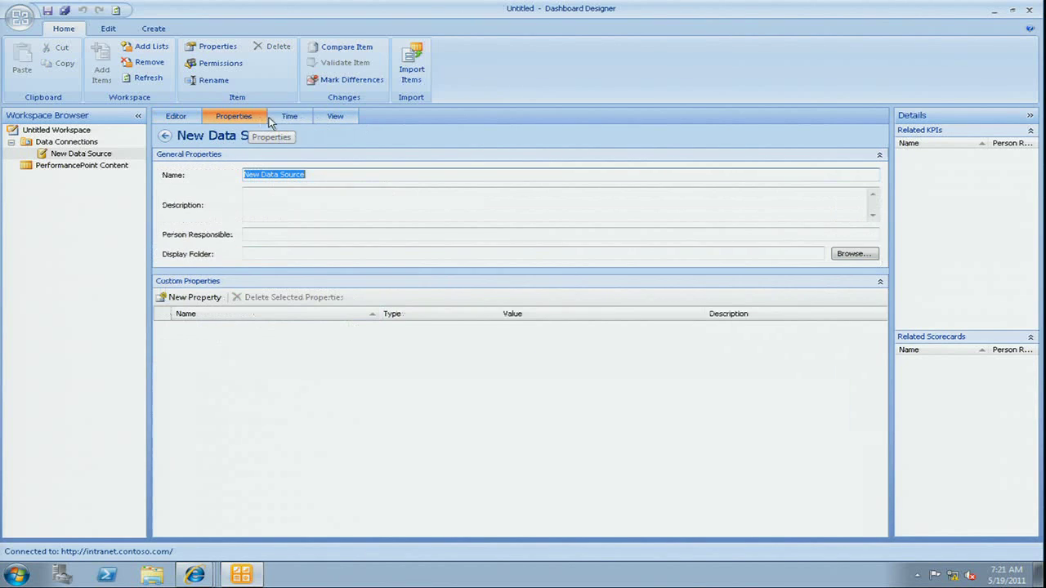
left_click(336, 174)
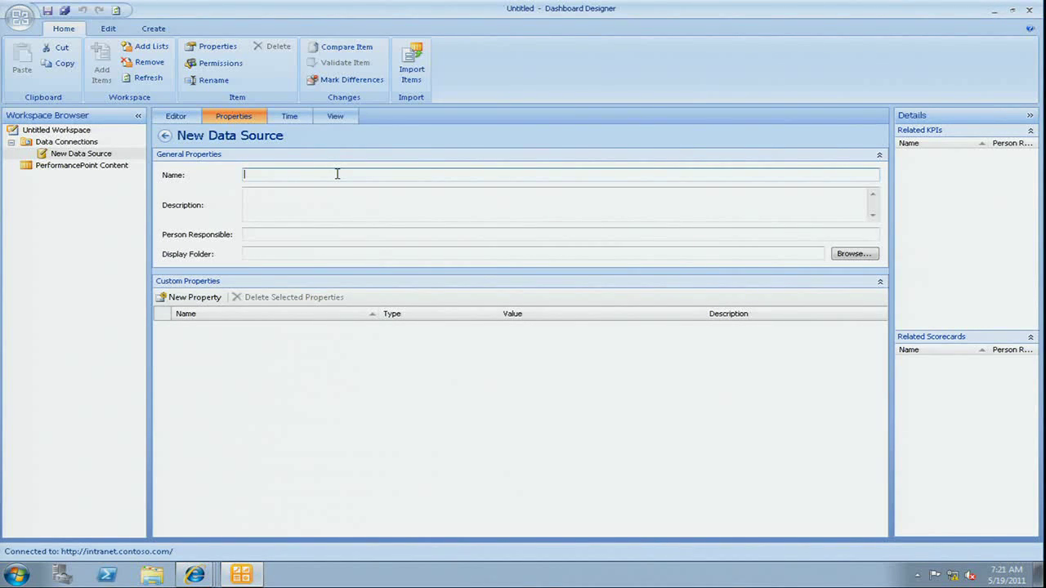
type("Movie Sales Info")
left_click(409, 254)
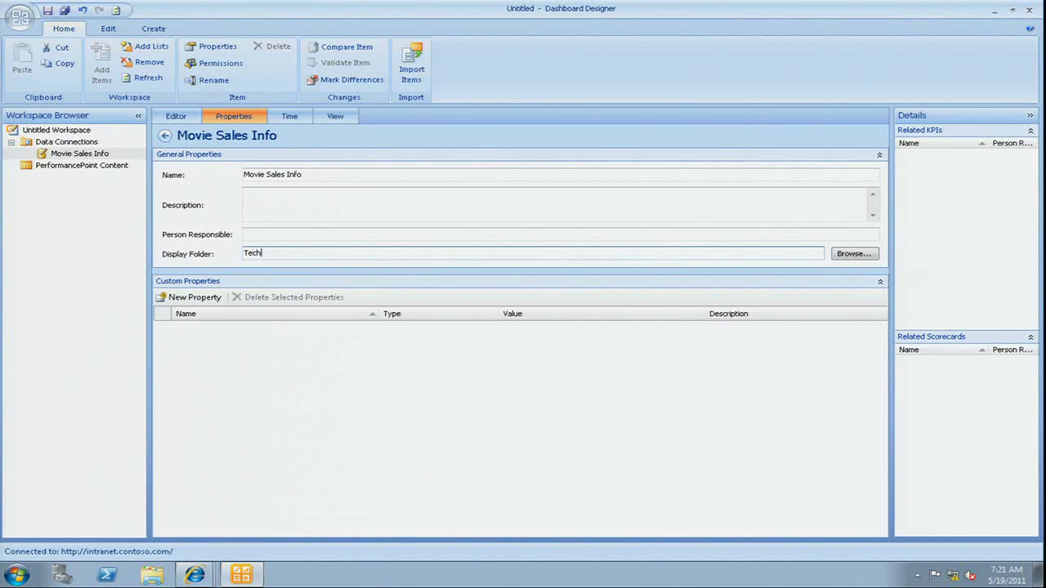
type("TechEd Live Demo")
Step: Save the Movie Sales Info data source in the TechEd Live Demo folder
left_click(85, 155)
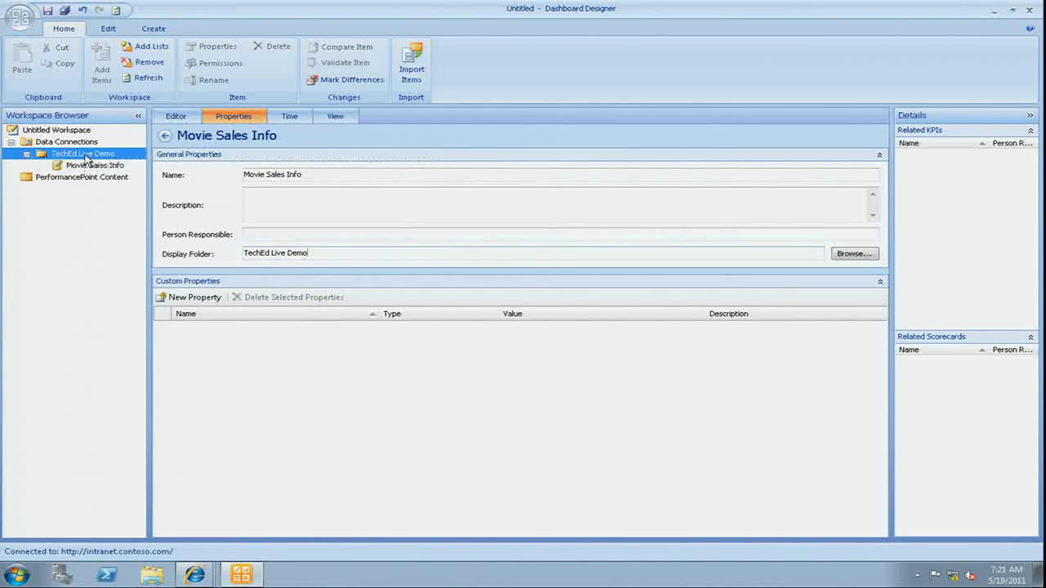
right_click(85, 155)
key("Escape")
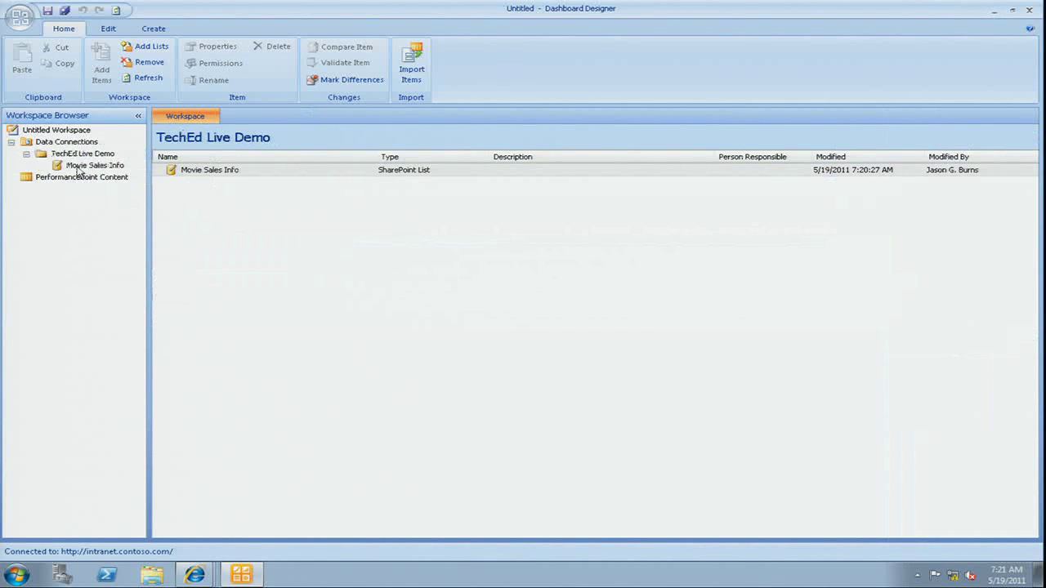
right_click(79, 169)
left_click(123, 253)
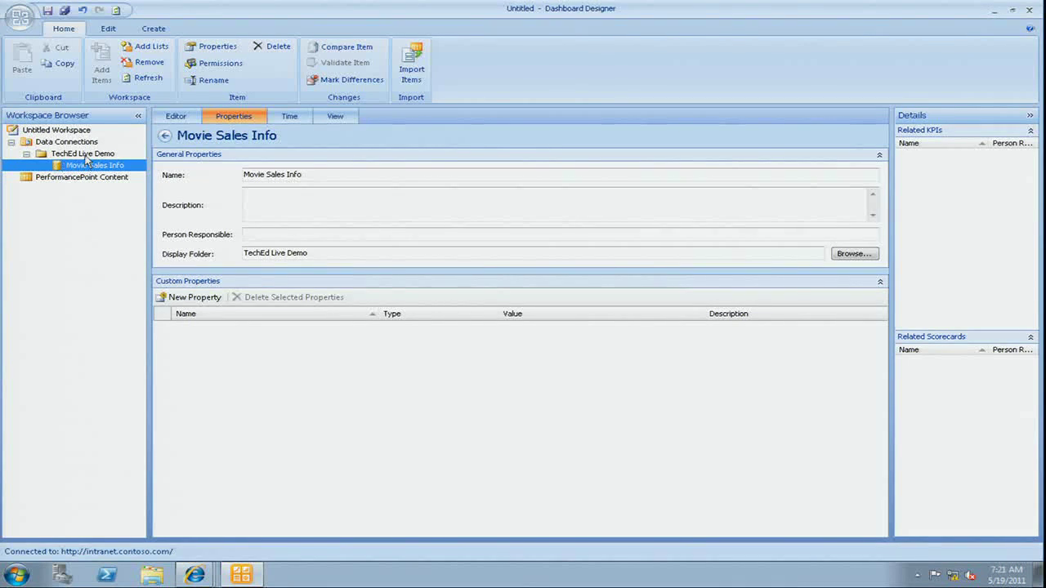
right_click(86, 155)
left_click(123, 164)
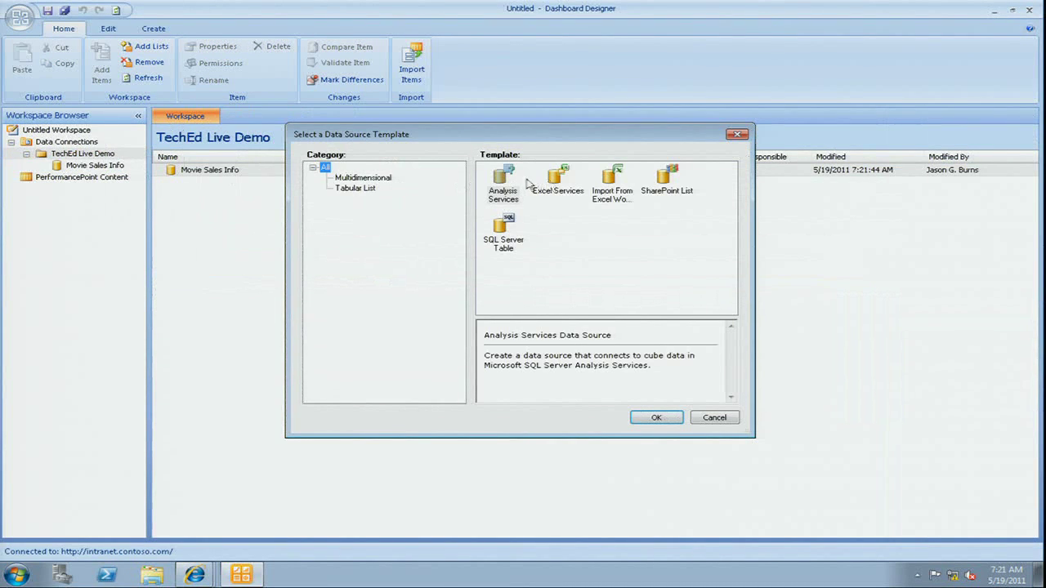
left_click(719, 420)
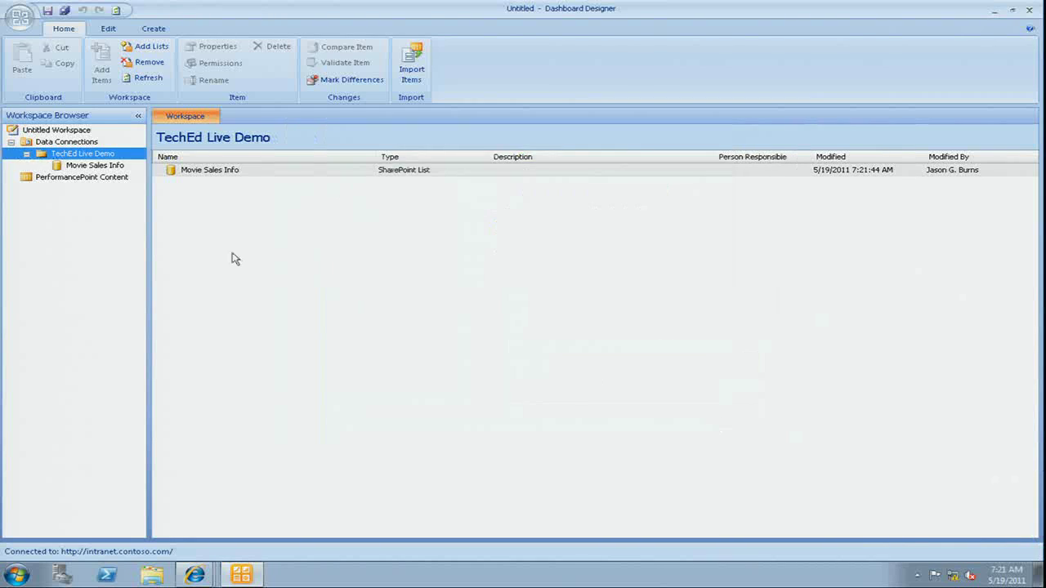
Step: Create a blank indicator of the Standard type with 7 levels in PerformancePoint Content
left_click(82, 177)
right_click(85, 180)
mouse_move(163, 187)
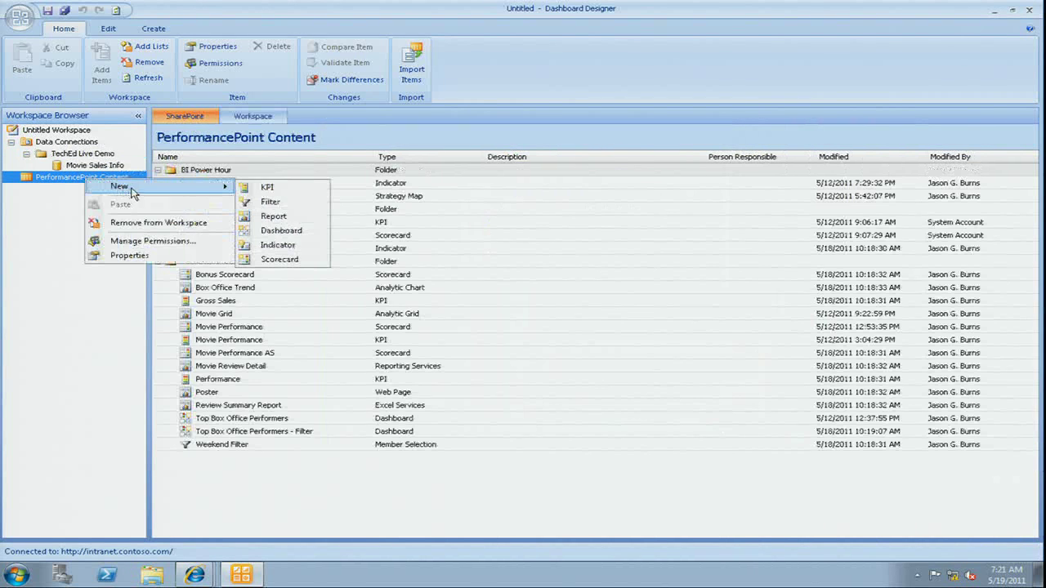
left_click(278, 245)
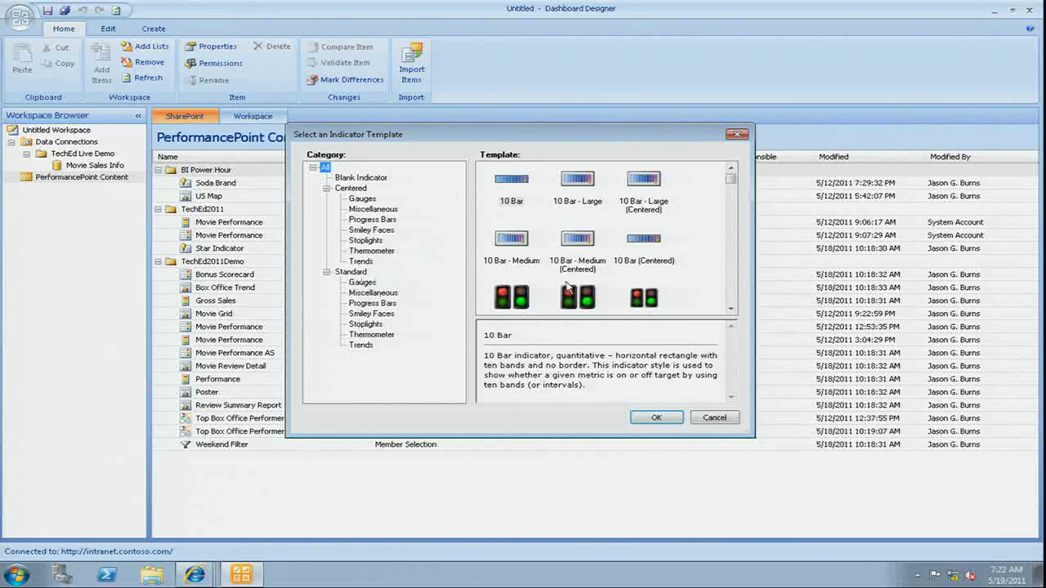
left_click(367, 181)
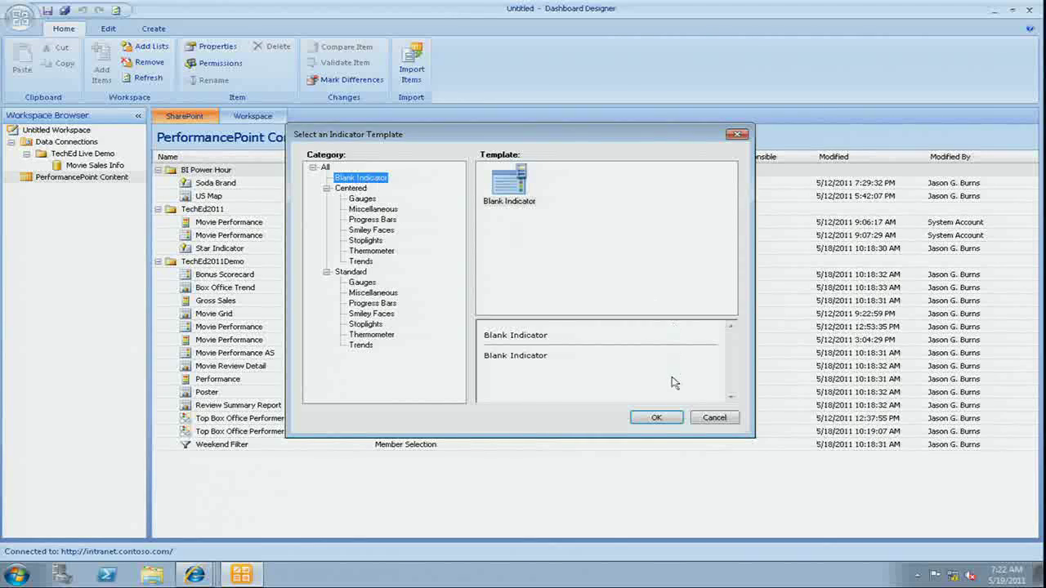
left_click(656, 417)
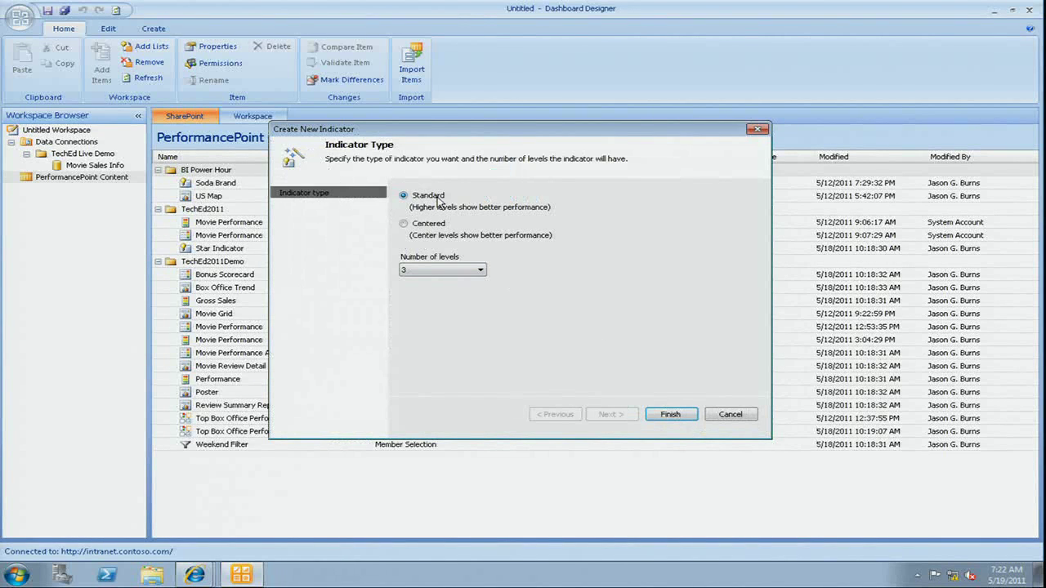
left_click(437, 272)
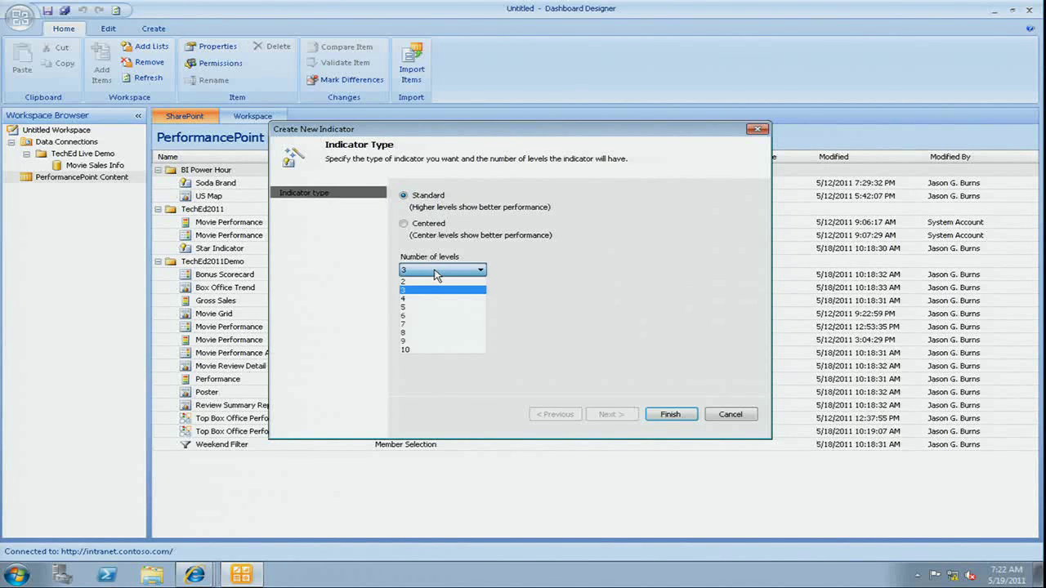
left_click(438, 324)
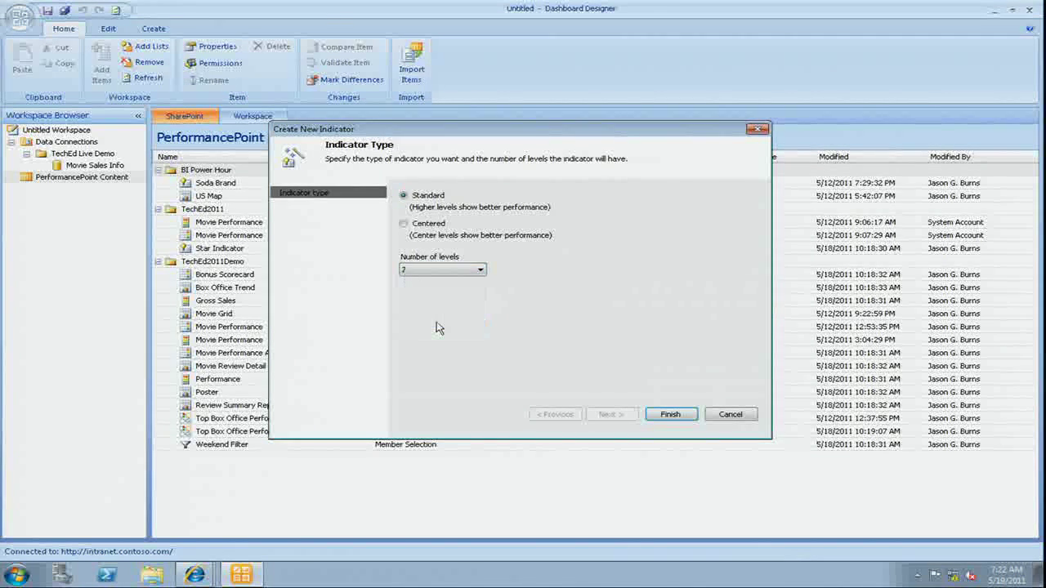
left_click(682, 417)
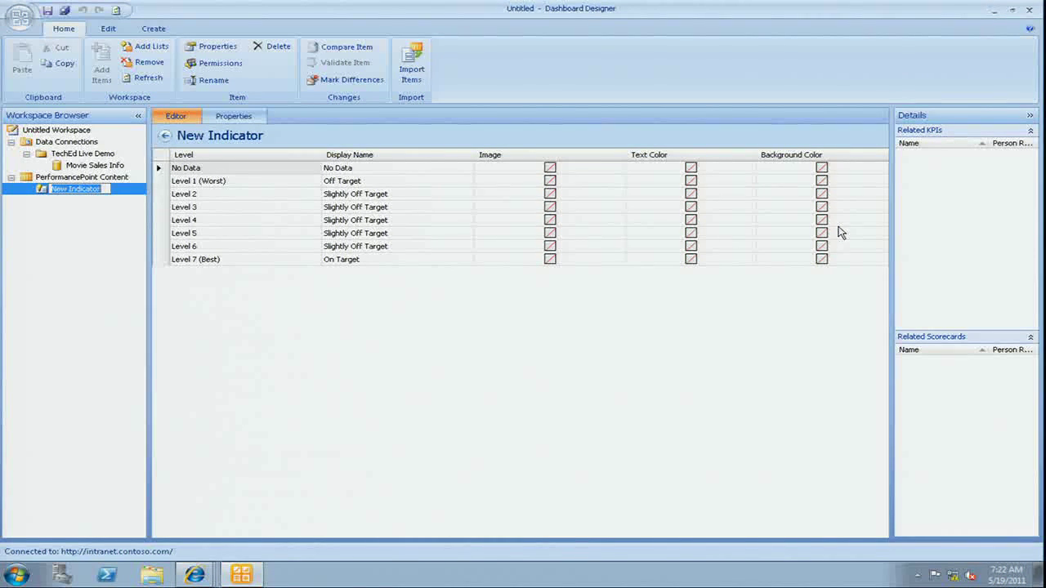
Step: Set the image of Level 1 (Worst) in the new indicator to HalfStar from the Indicator Images folder on the Desktop
left_click(553, 170)
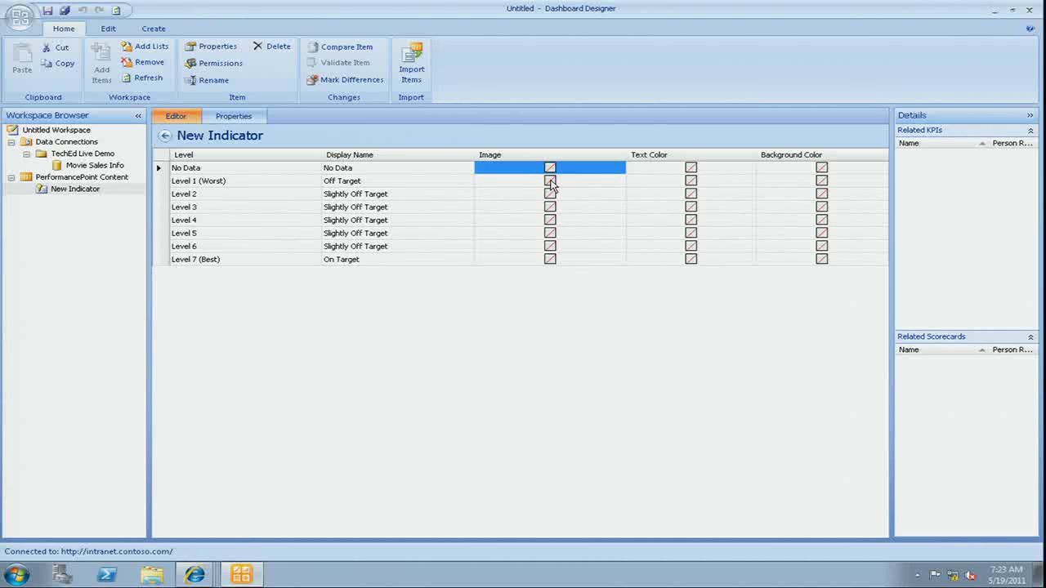
left_click(552, 187)
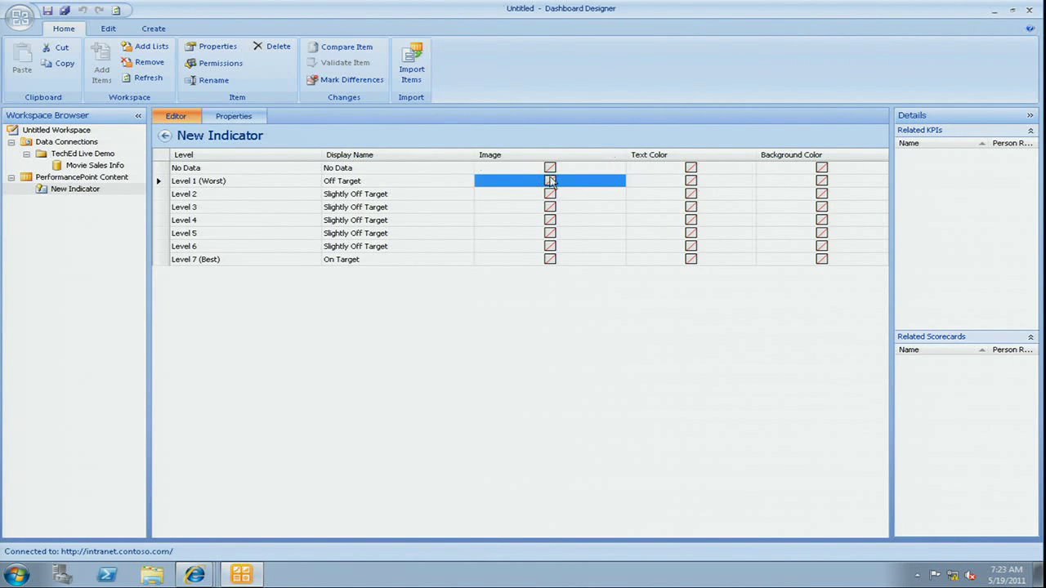
left_click(552, 183)
left_click_drag(264, 23, 385, 94)
left_click(270, 88)
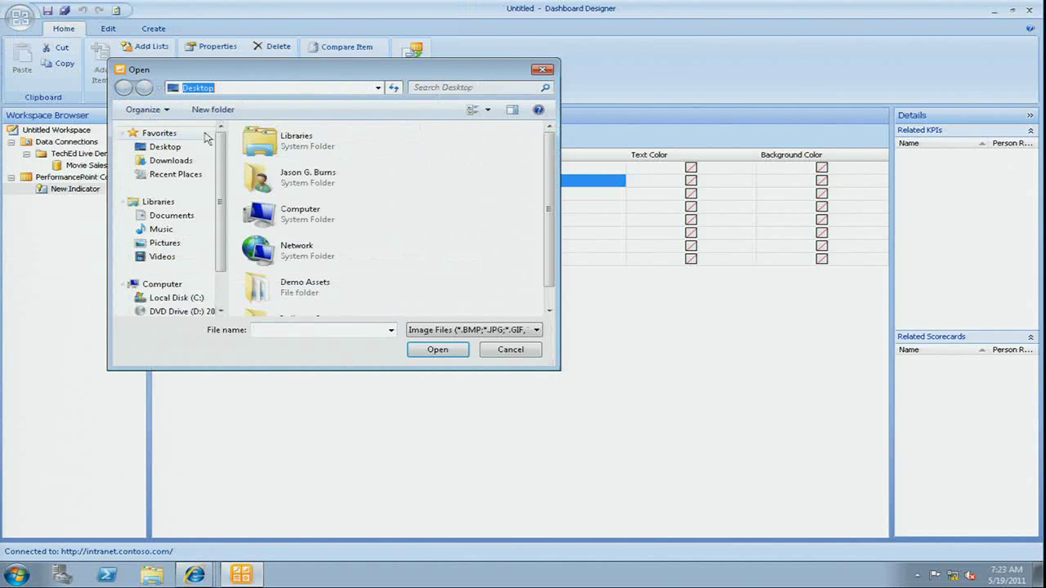
left_click(176, 151)
scroll(321, 292, "down", 1)
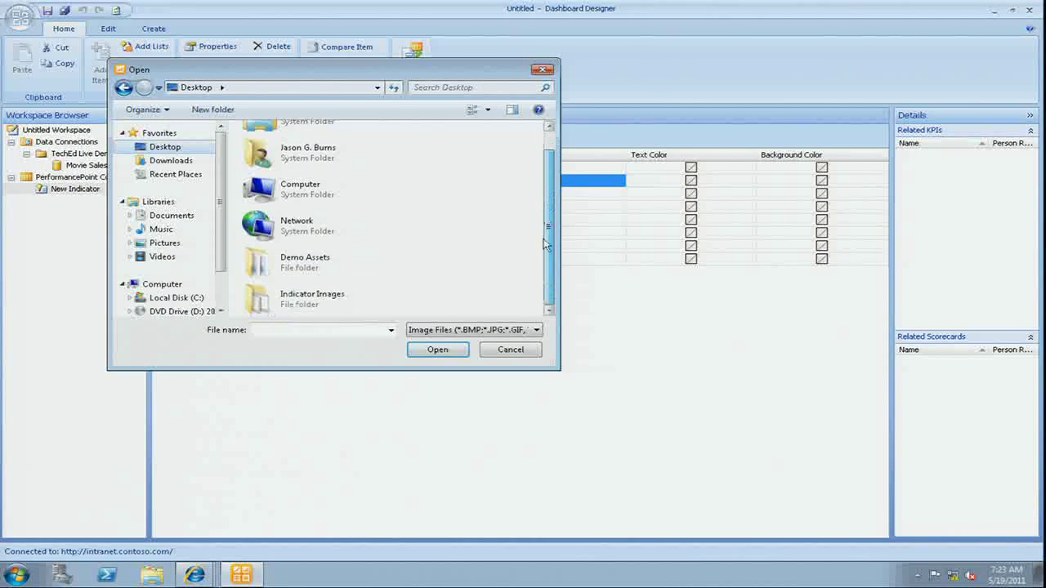
double_click(321, 293)
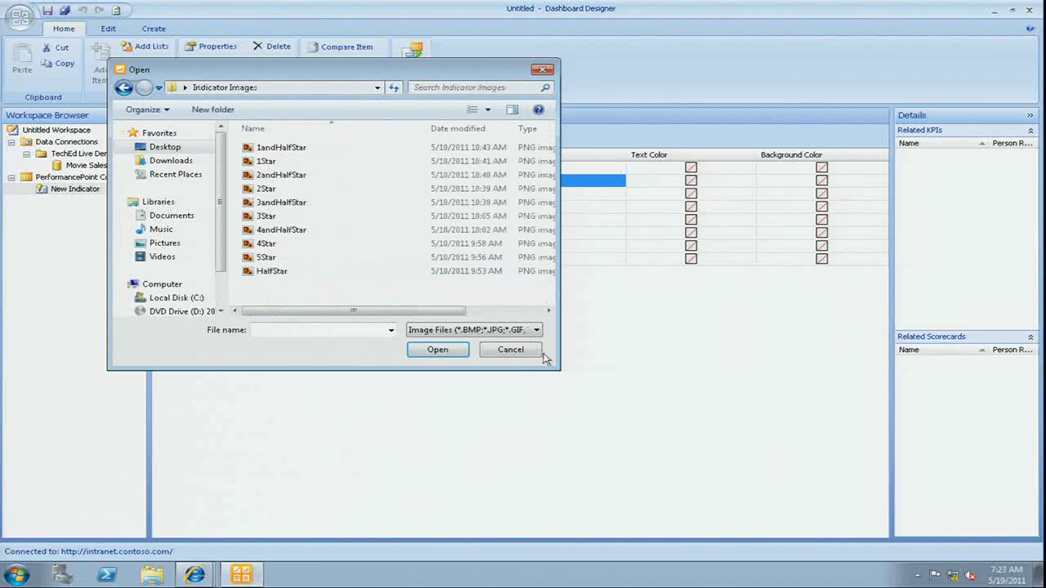
left_click_drag(543, 366, 617, 434)
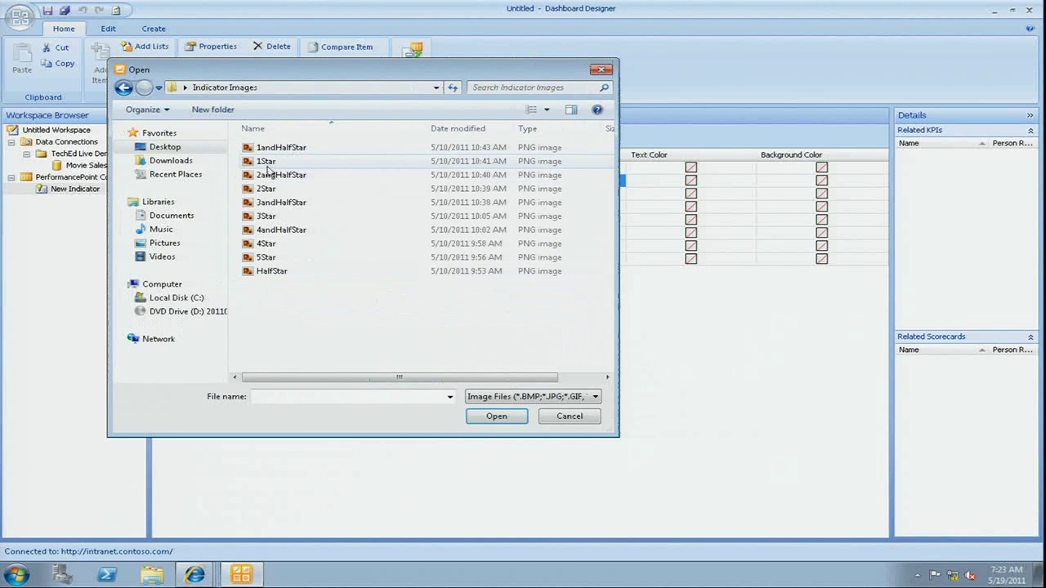
left_click_drag(326, 71, 606, 105)
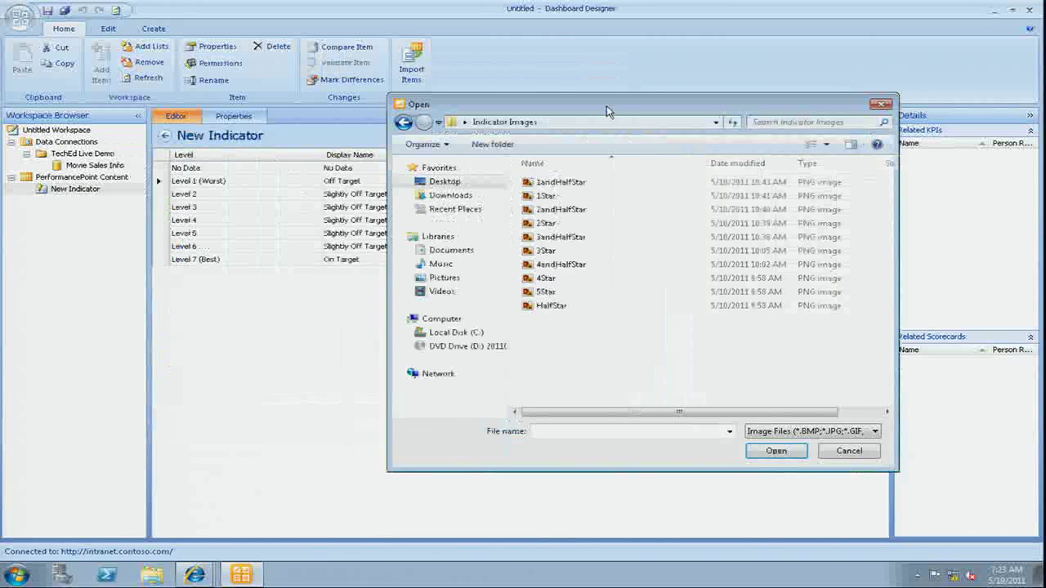
double_click(562, 306)
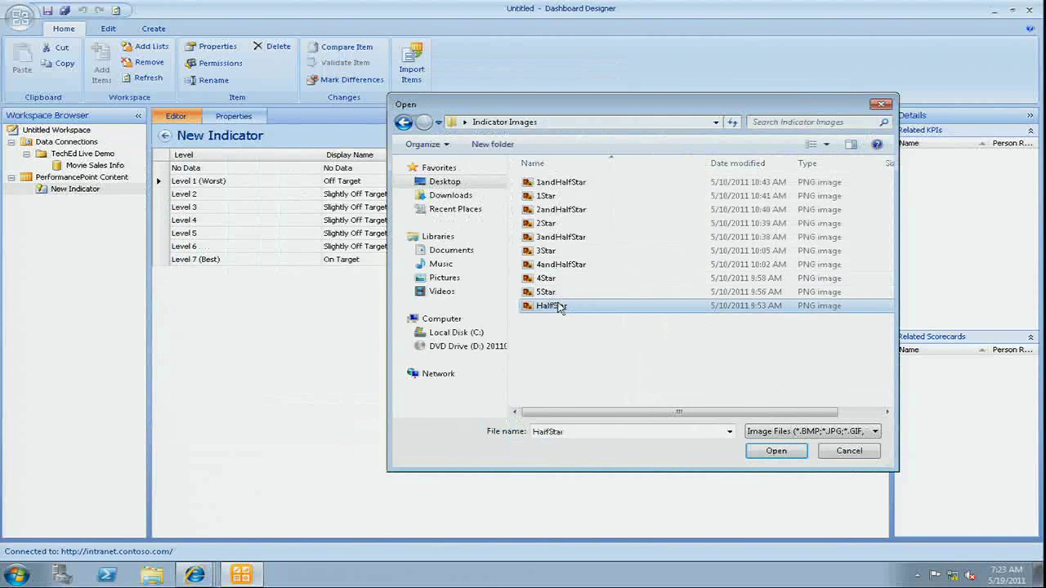
Step: Choose a custom image for Level 2 of the new indicator
left_click(549, 198)
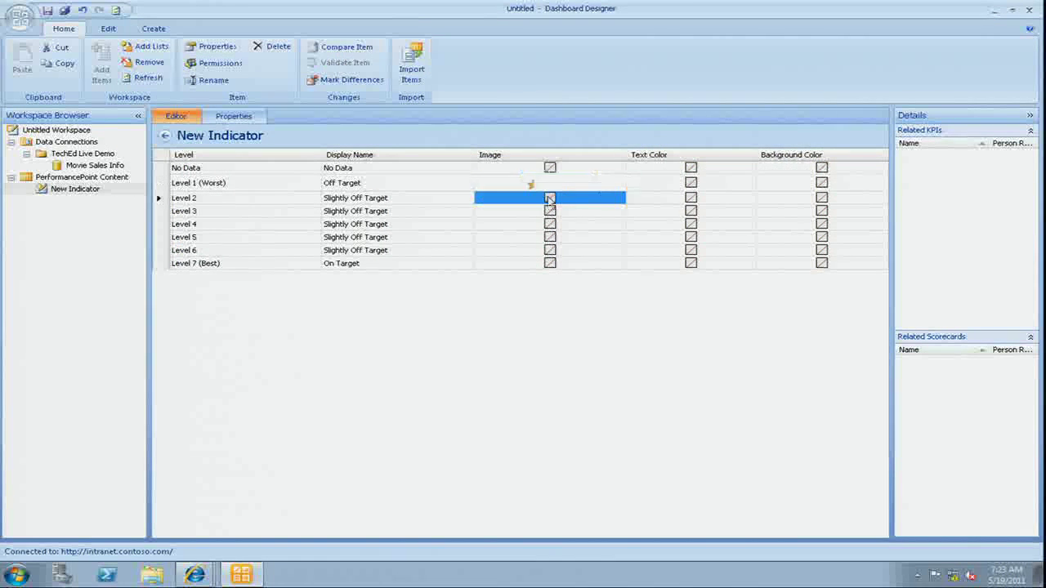
left_click(549, 199)
double_click(552, 201)
Step: Open the existing Star Indicator from the TechEd2011 folder in PerformancePoint Content and review its level images and general properties
left_click(81, 177)
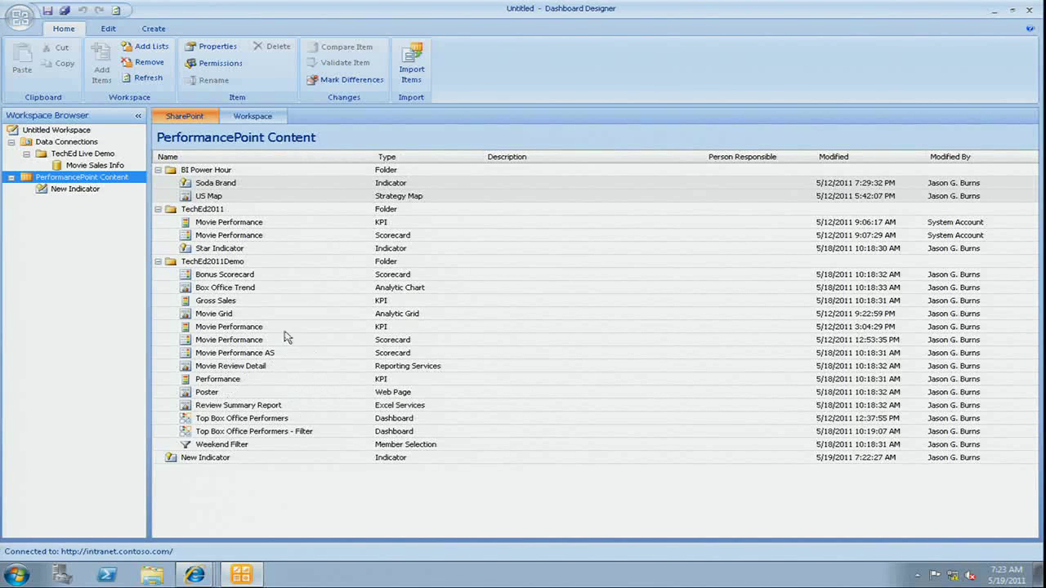
left_click(240, 250)
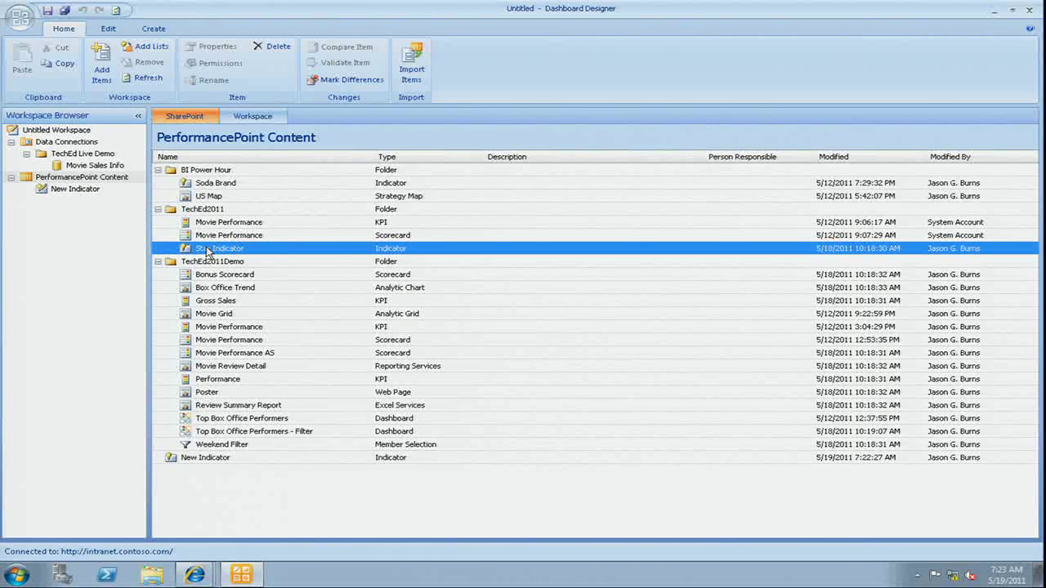
double_click(191, 250)
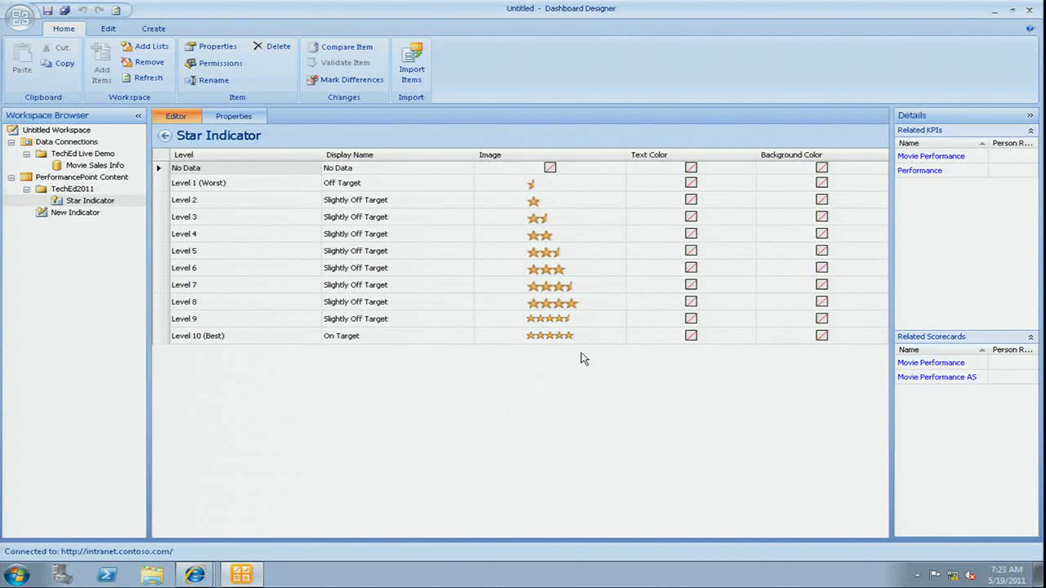
left_click(226, 121)
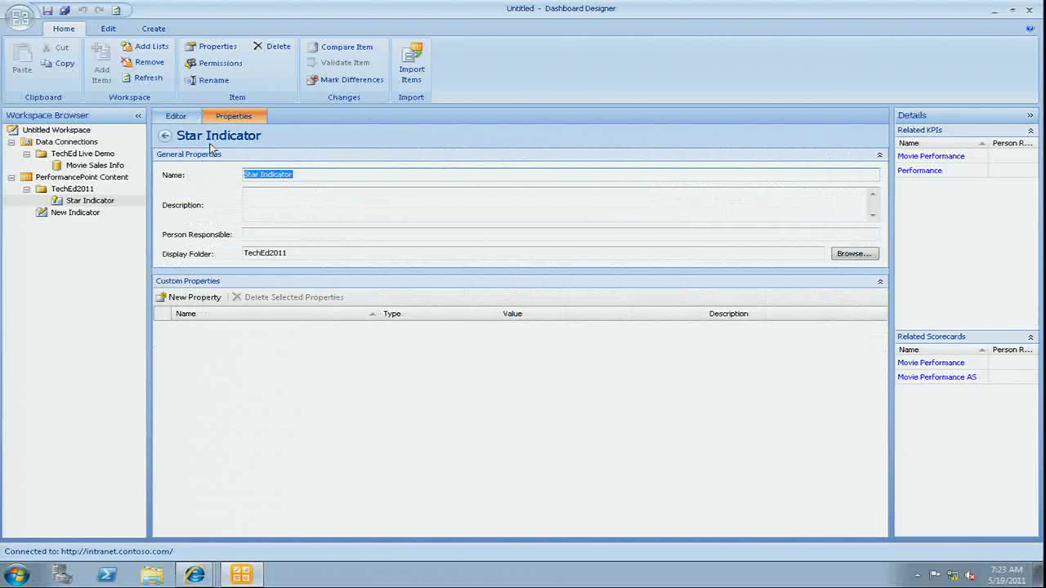
left_click(175, 116)
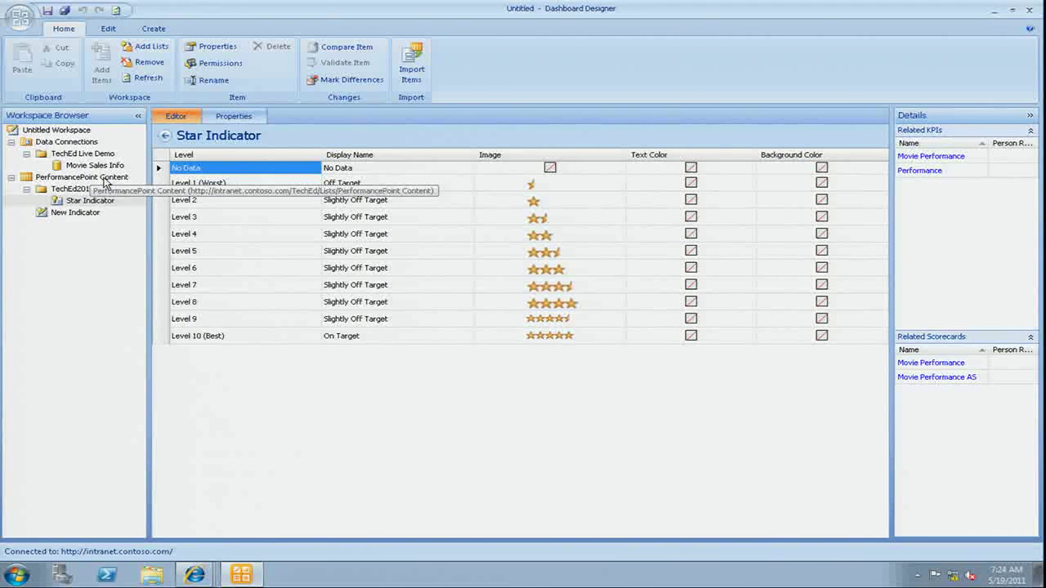
Step: Open the Movie Review Details data source from the TechEd2011 folder in Data Connections
left_click(80, 144)
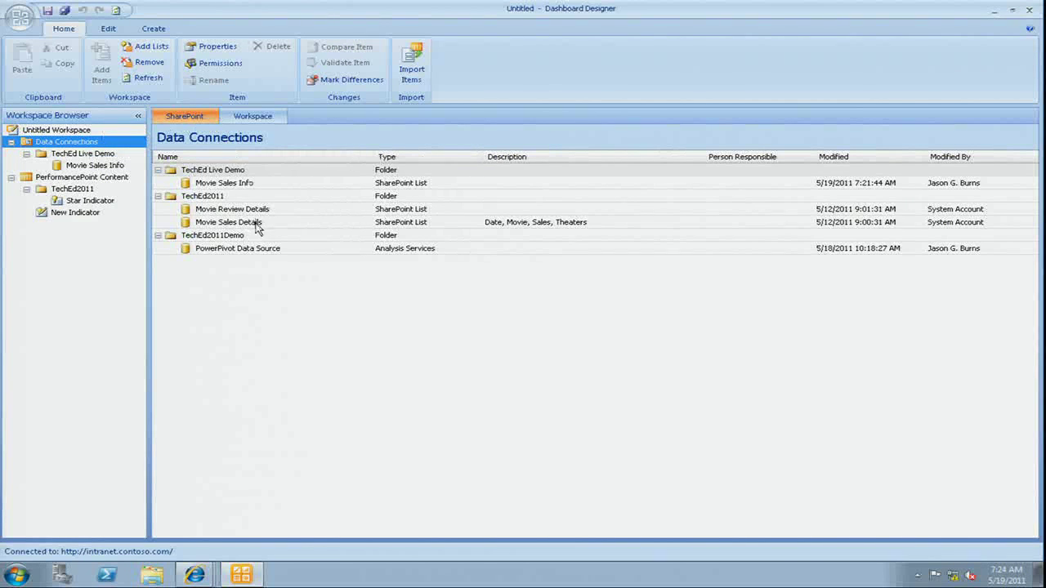
double_click(259, 209)
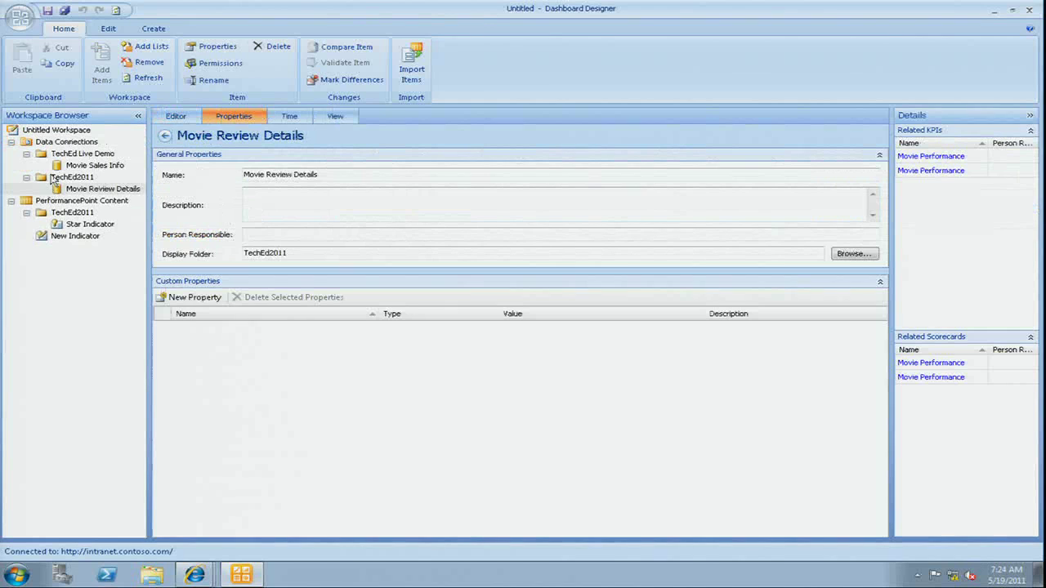
Step: Create a blank KPI in the TechEd2011 folder of PerformancePoint Content
right_click(82, 215)
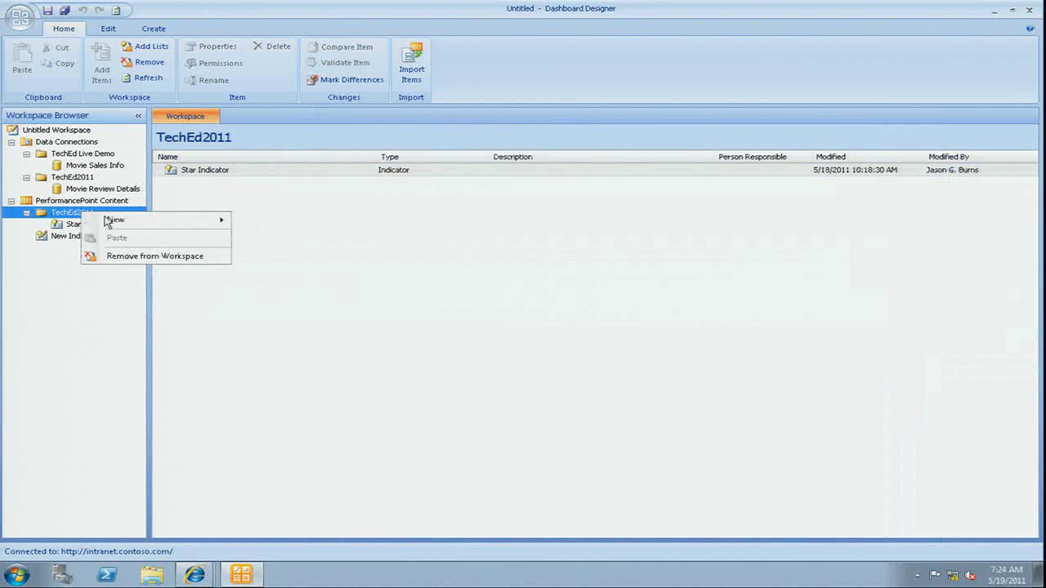
mouse_move(122, 221)
left_click(270, 222)
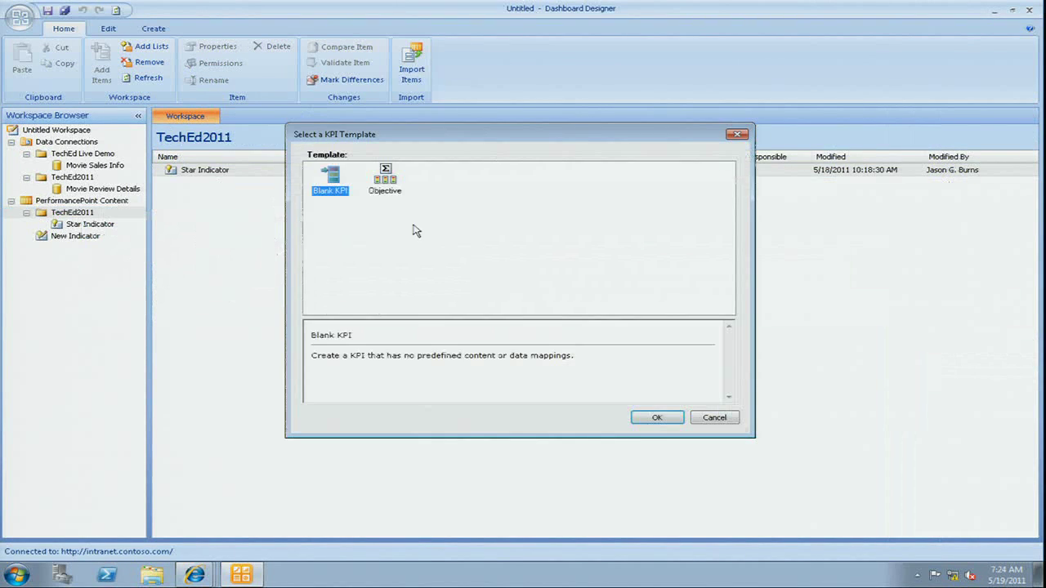
left_click(658, 416)
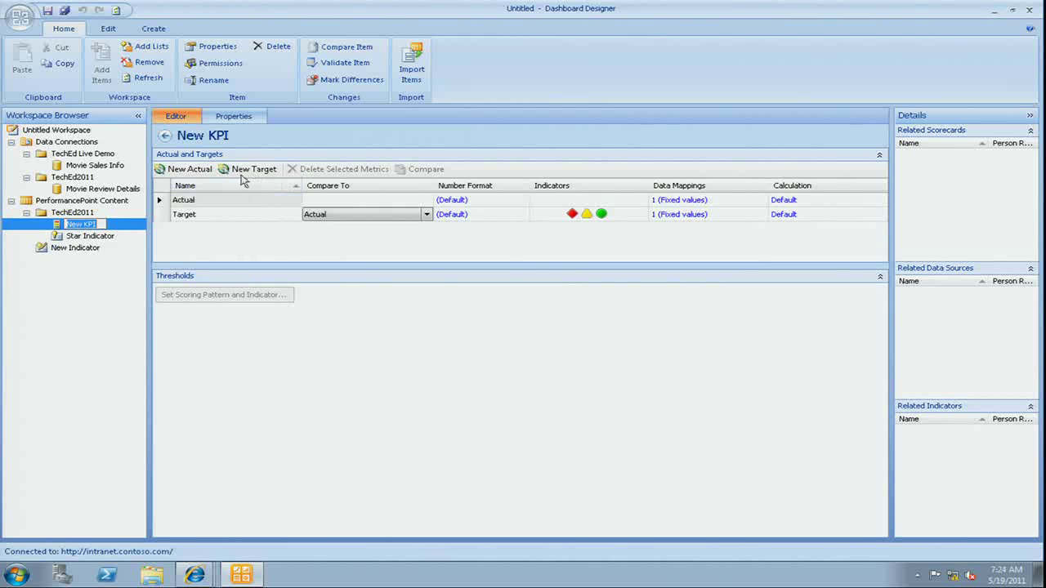
Step: Add a second actual to the KPI and name the two actuals Gross and Average and the target Rating
left_click(203, 169)
left_click(242, 199)
type("Gro")
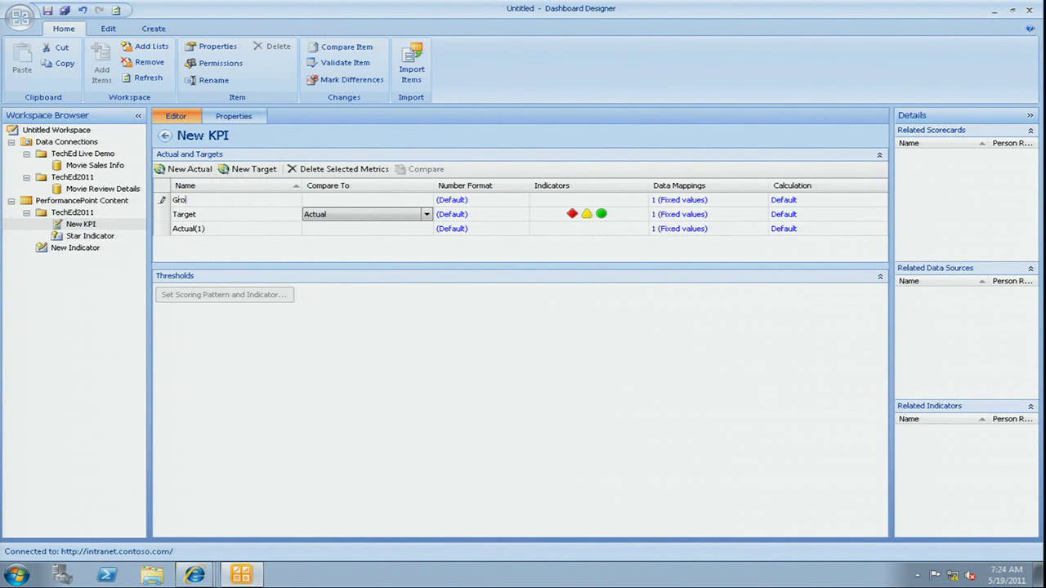
type("ss")
left_click(240, 229)
type("Average")
left_click(260, 214)
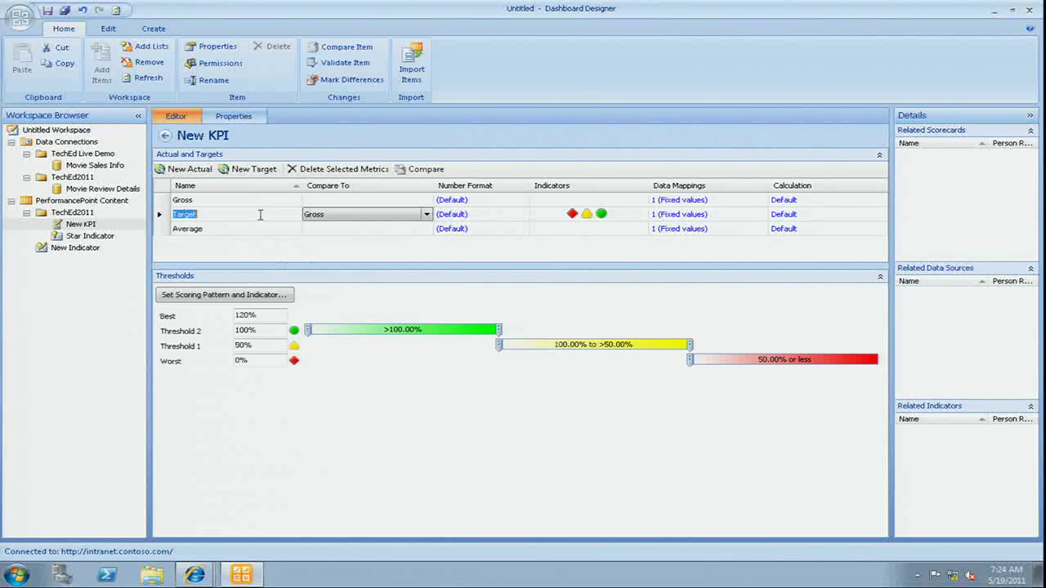
type("Rata")
key("BackSpace")
Step: Map the Gross actual to the Gross measure of the Movie Sales Info data source
left_click(694, 201)
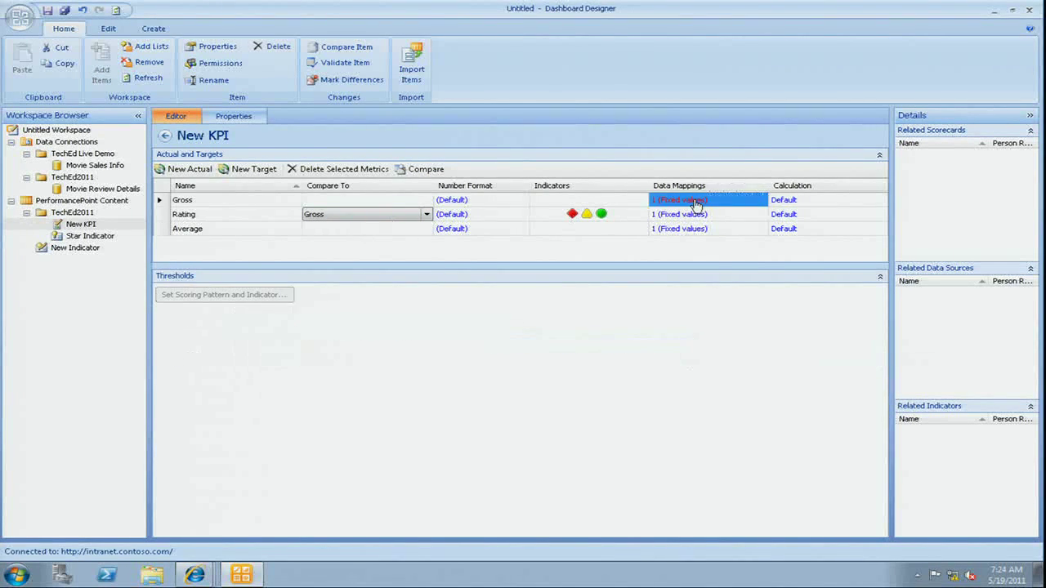
left_click(584, 419)
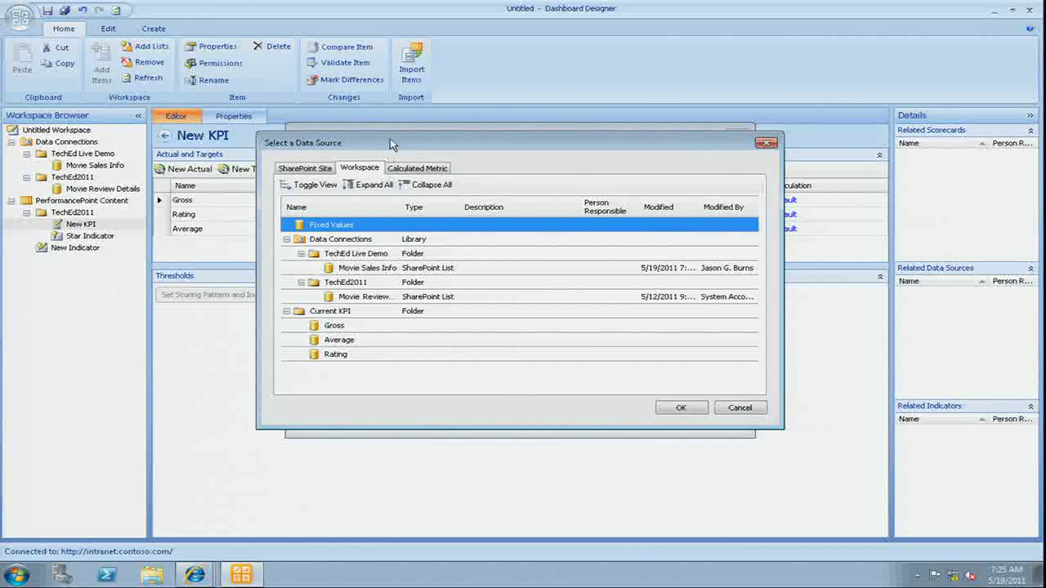
left_click(386, 270)
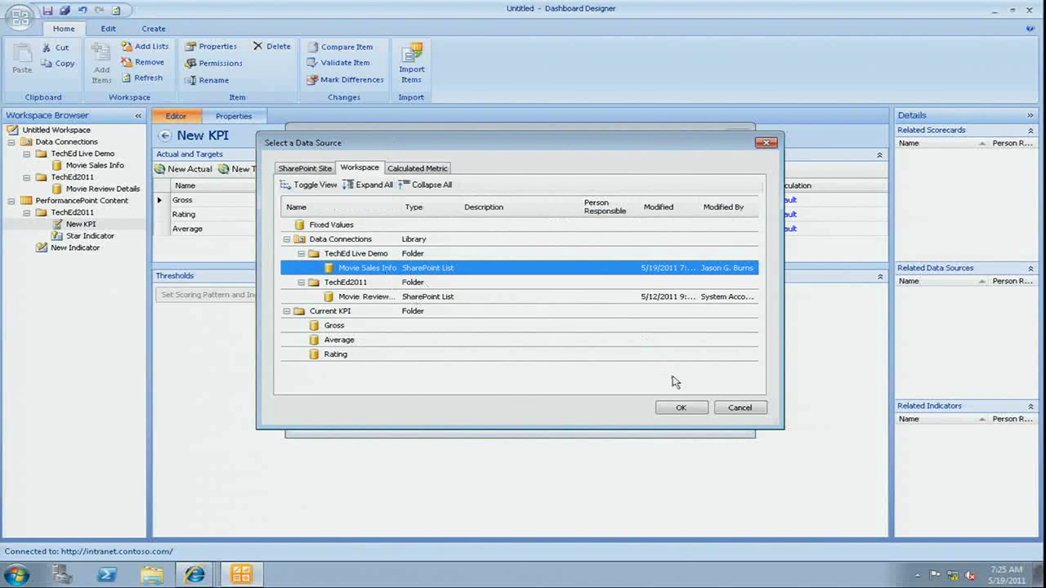
left_click(681, 407)
left_click(410, 172)
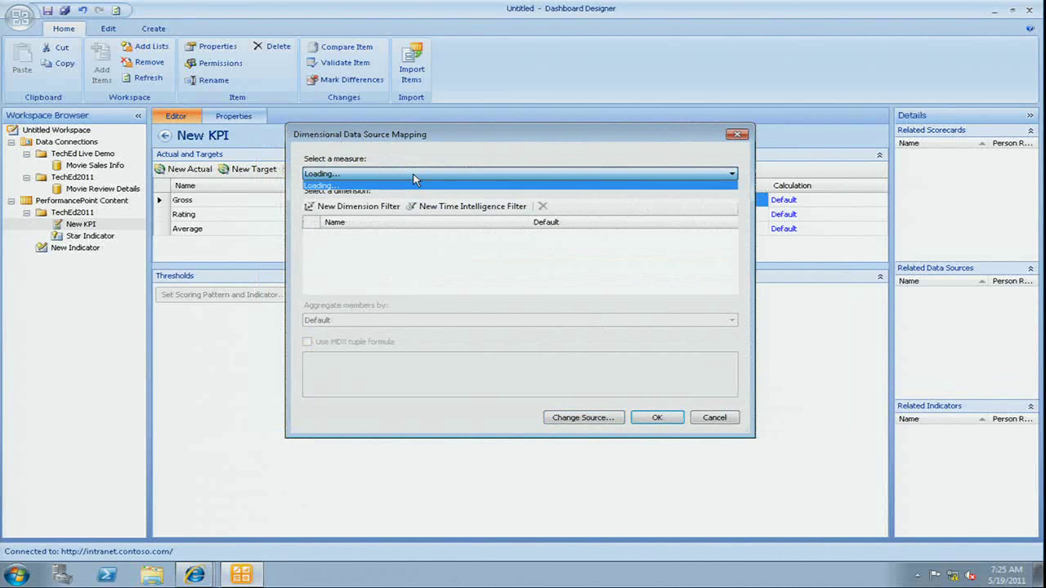
left_click(396, 186)
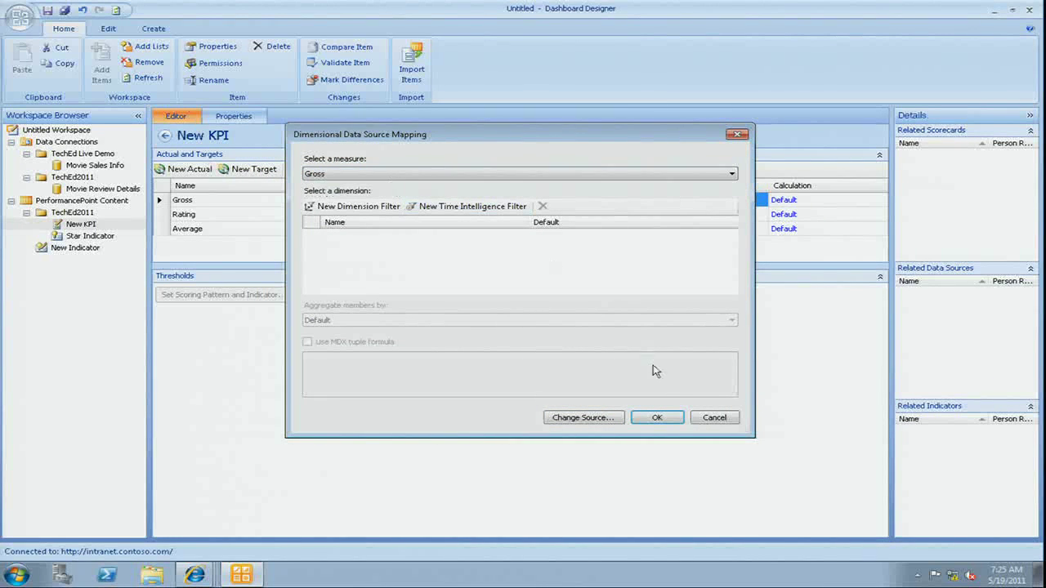
left_click(656, 417)
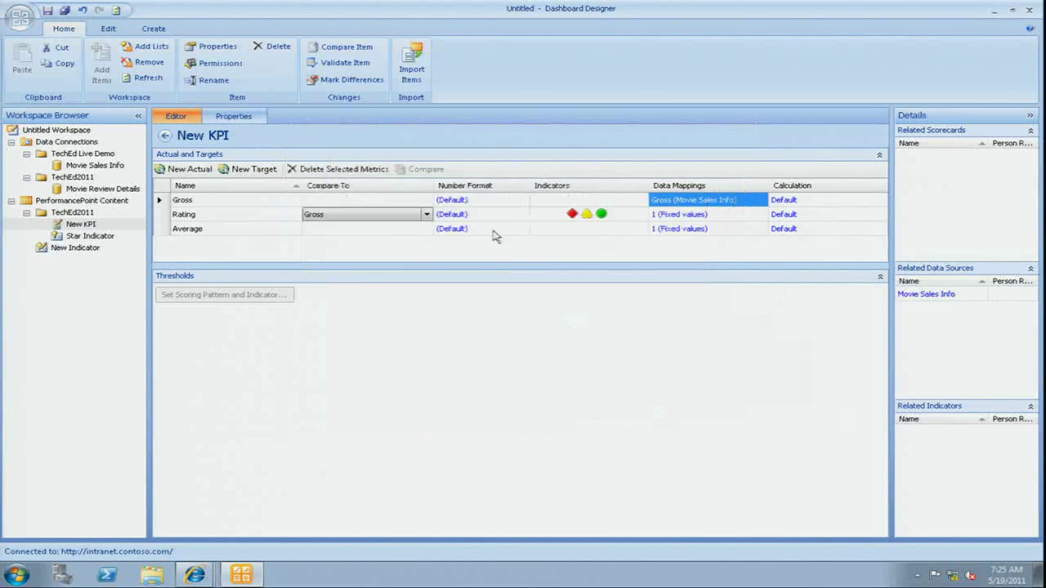
Step: Map the Average actual to the Review measure of the Movie Review Details data source, leaving its number format at the default
left_click(452, 230)
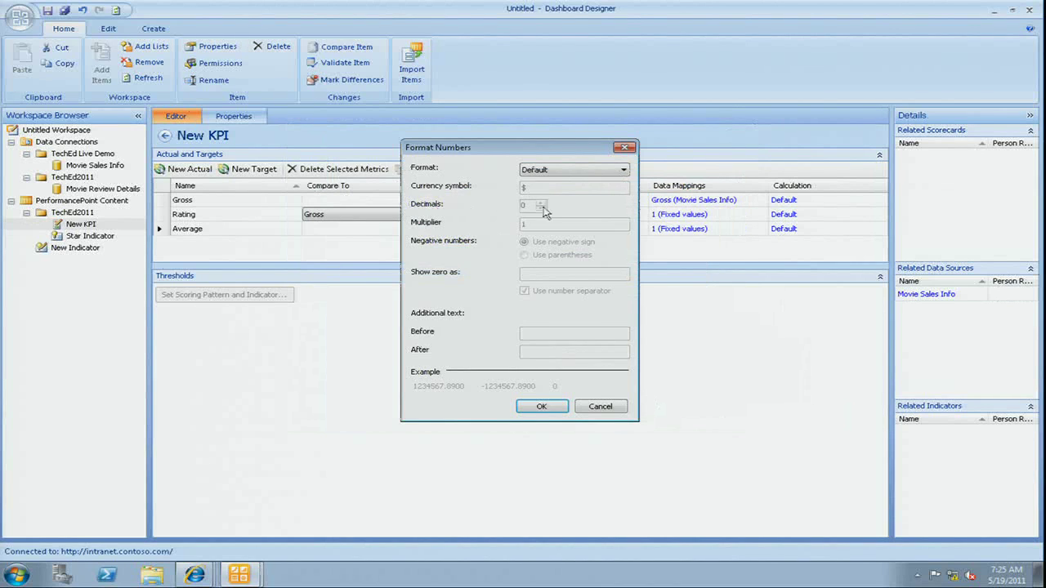
left_click(613, 409)
left_click(692, 228)
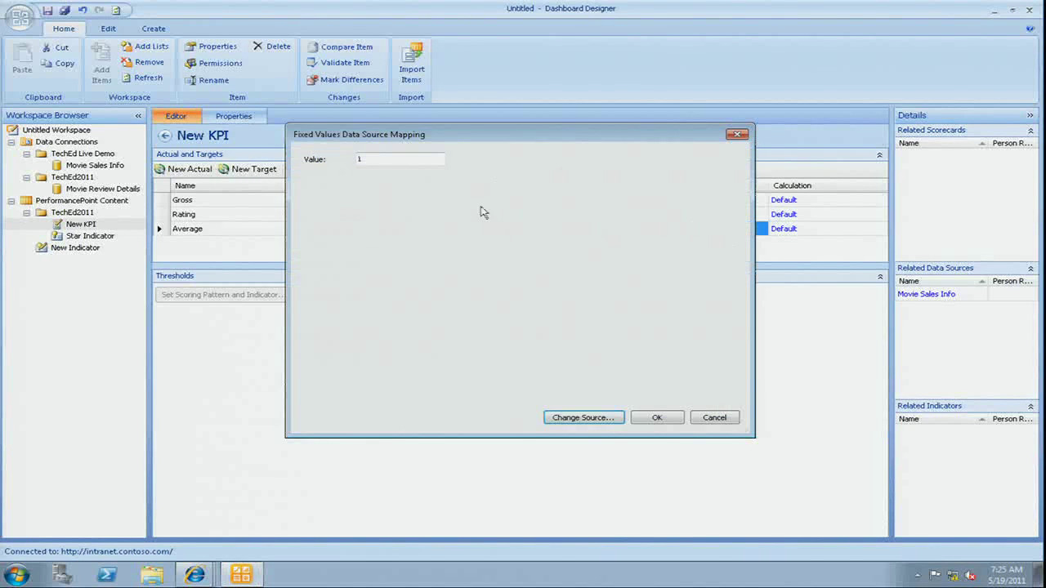
left_click(601, 418)
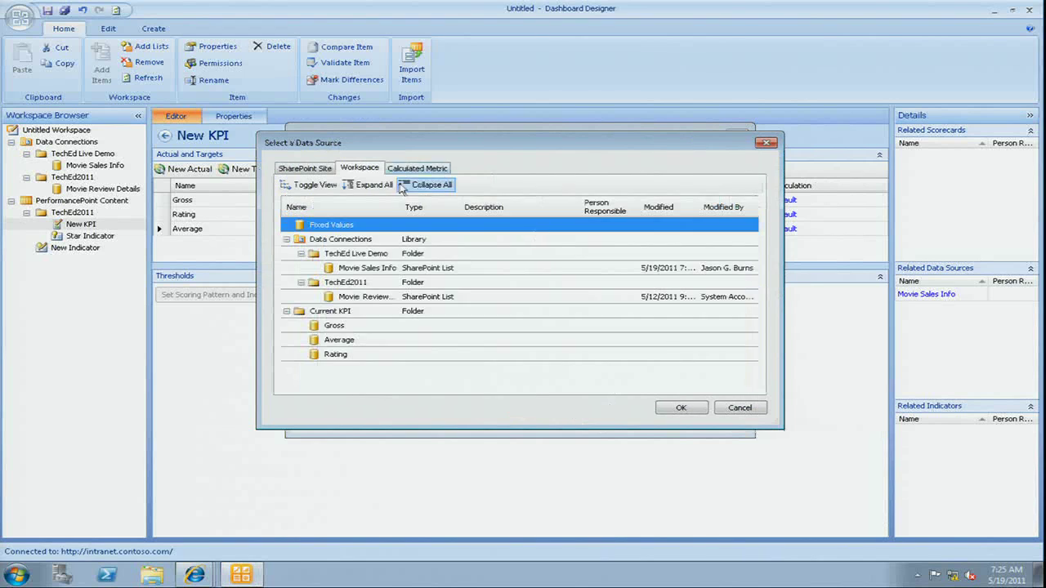
left_click(372, 297)
left_click(681, 408)
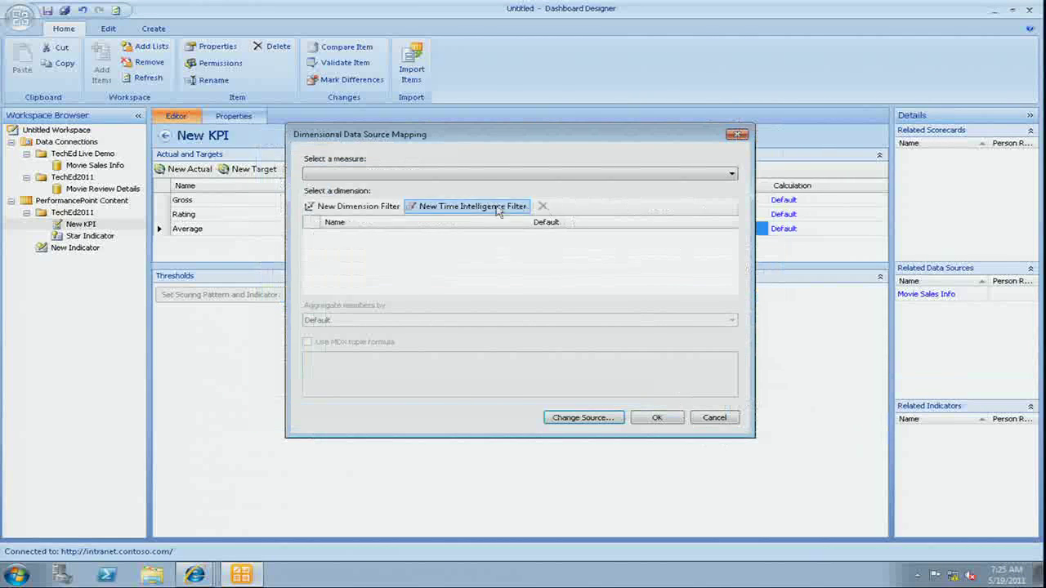
left_click(449, 172)
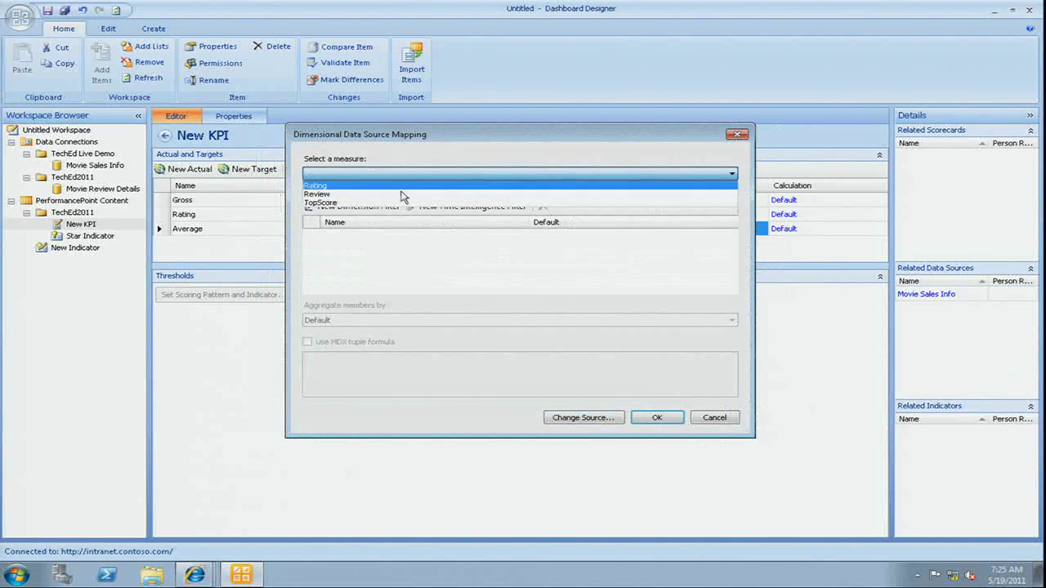
left_click(344, 196)
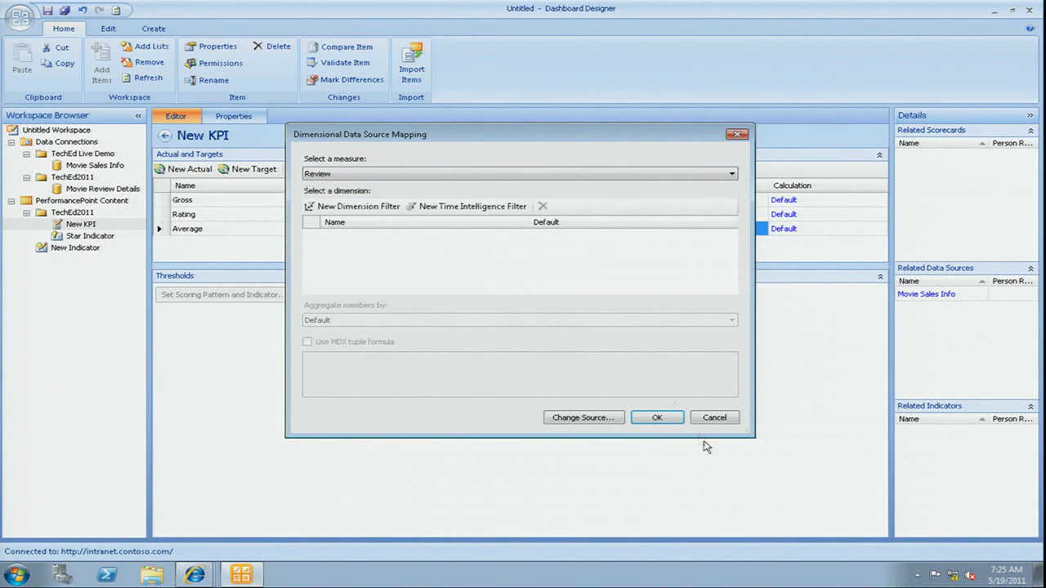
left_click(657, 418)
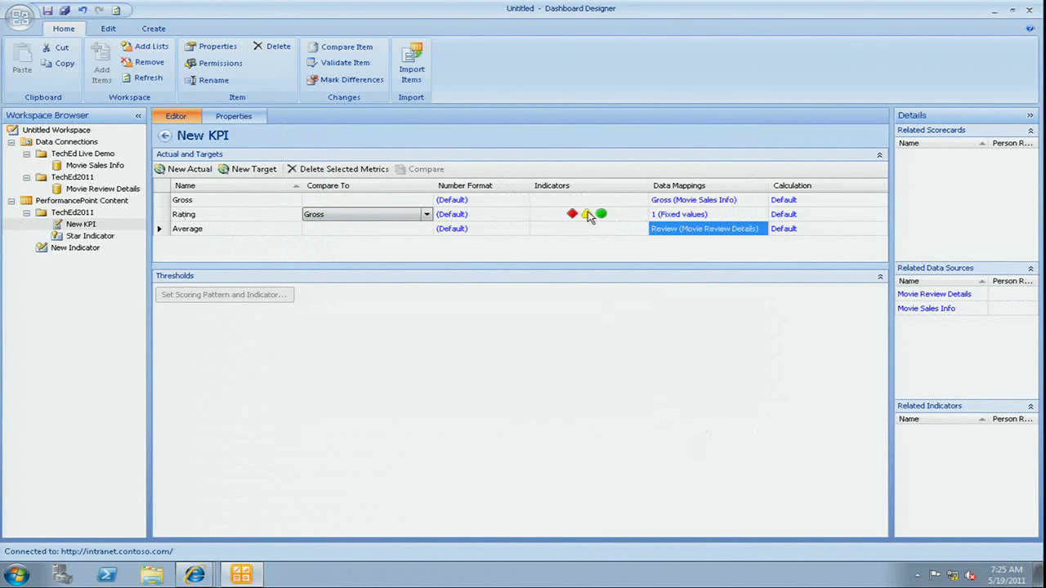
Step: Start the Rating target's banding setup with the Increasing is Better pattern and the Band by numeric value of Actual method
left_click(216, 222)
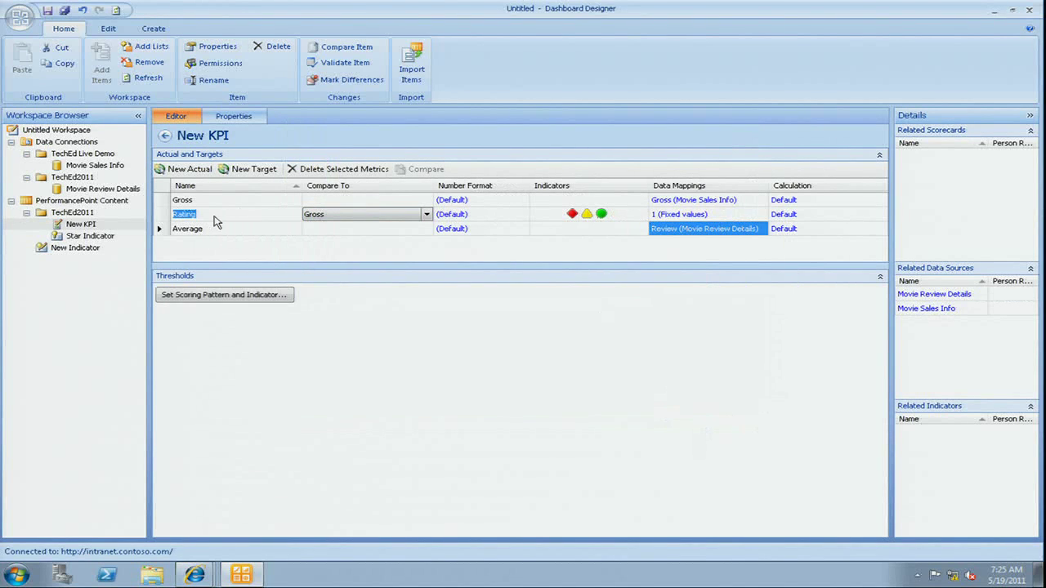
left_click(253, 295)
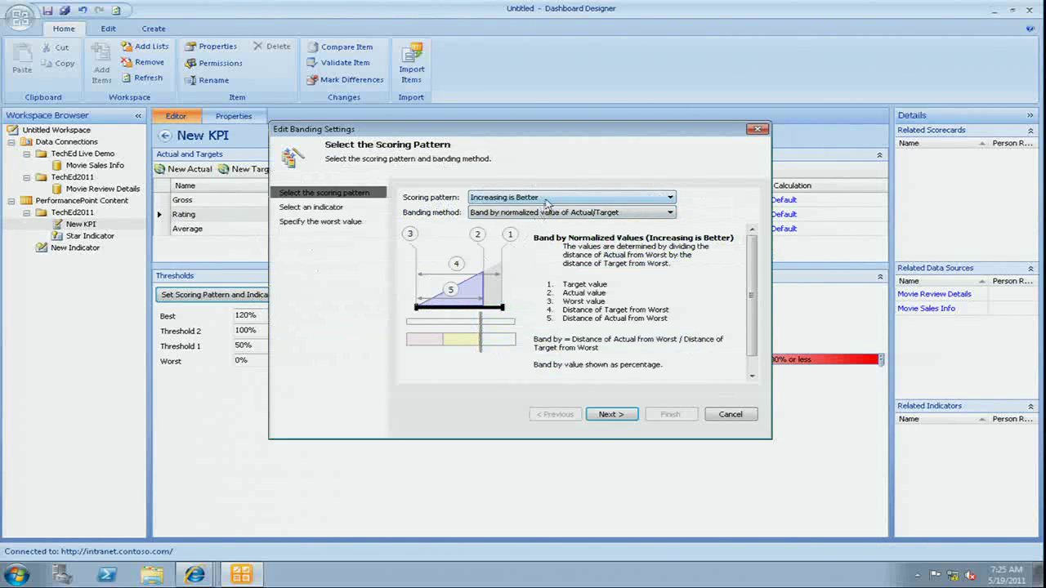
left_click(549, 213)
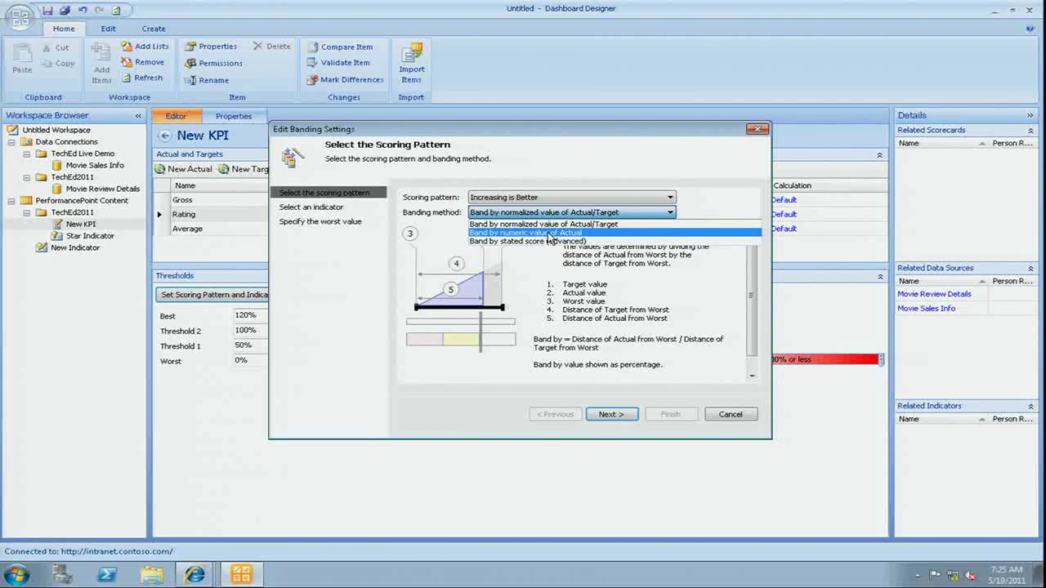
left_click(552, 233)
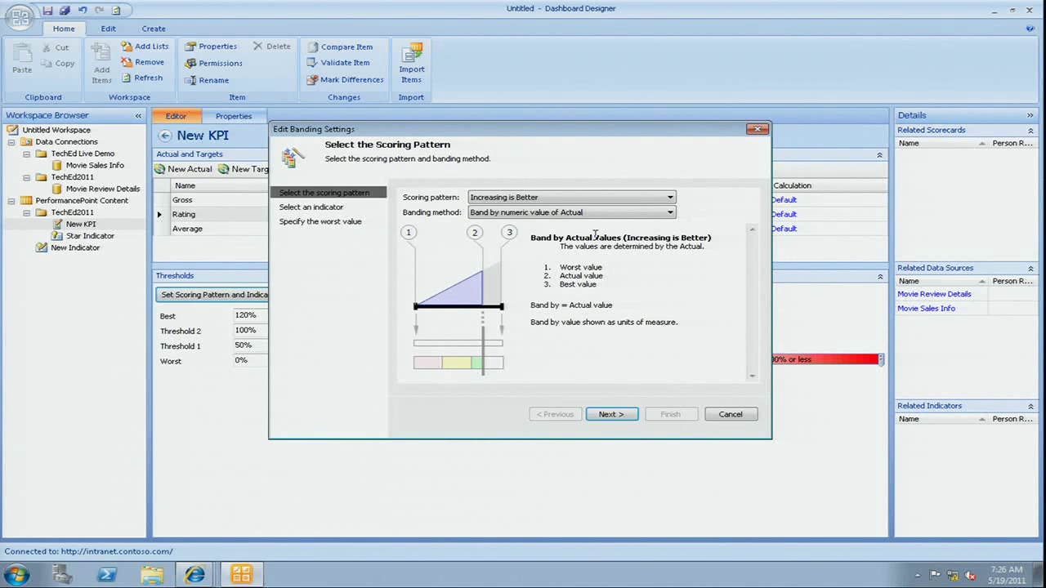
left_click(611, 415)
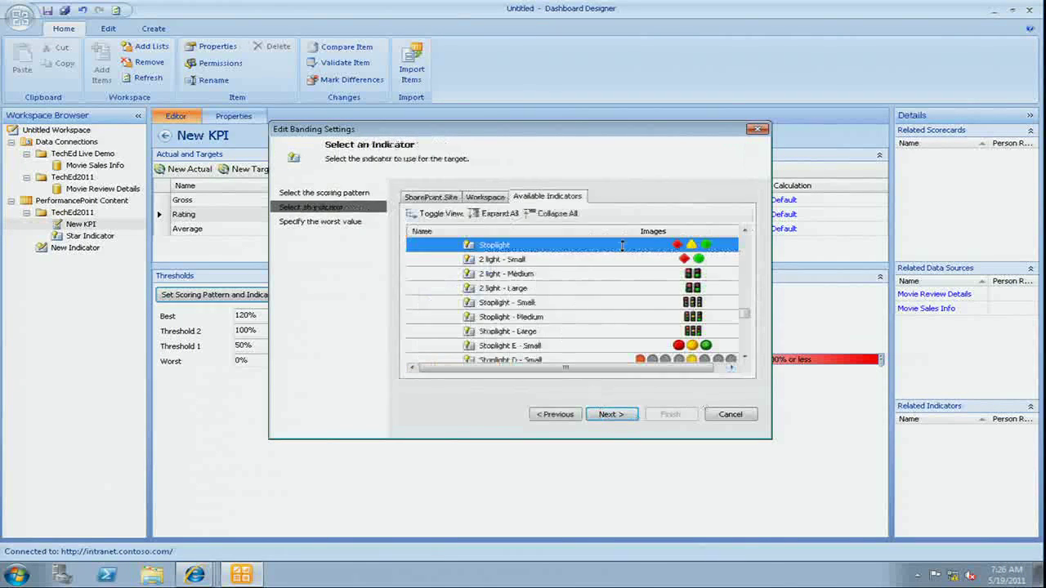
Step: Choose Star Indicator from the SharePoint site's TechEd2011 folder as the Rating target's indicator and finish the banding settings
left_click(437, 198)
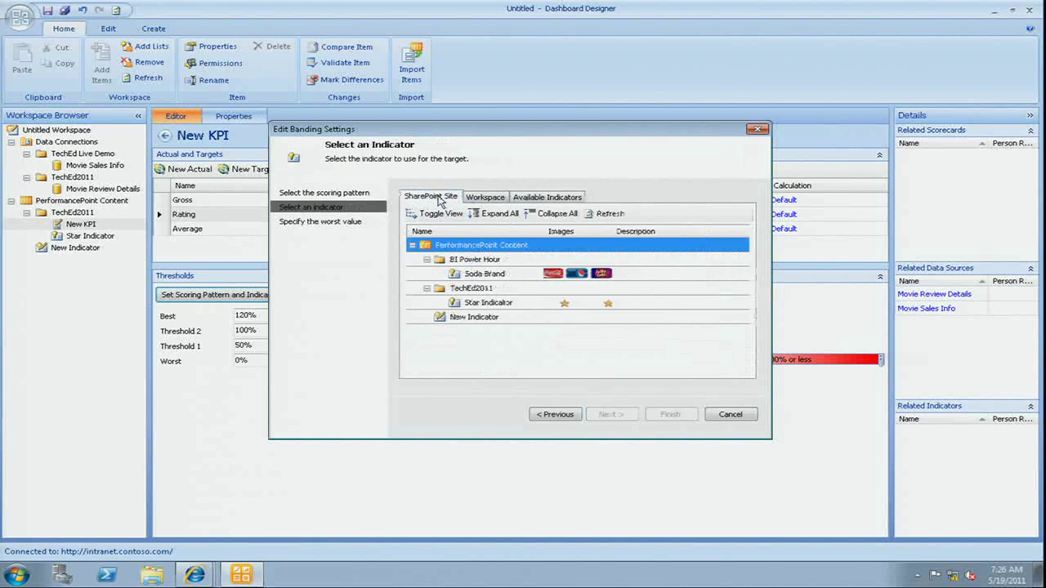
double_click(490, 304)
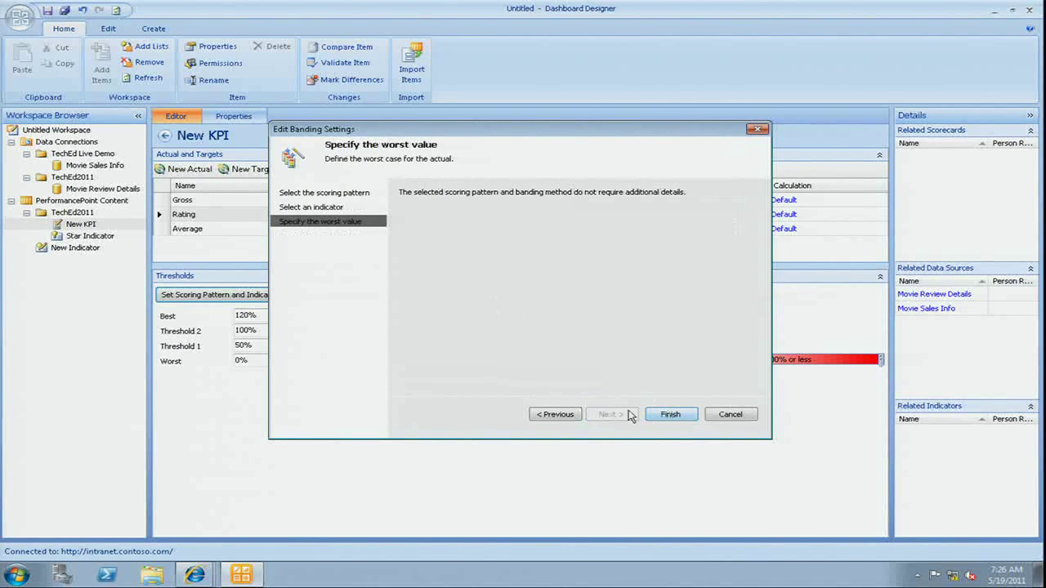
left_click(571, 416)
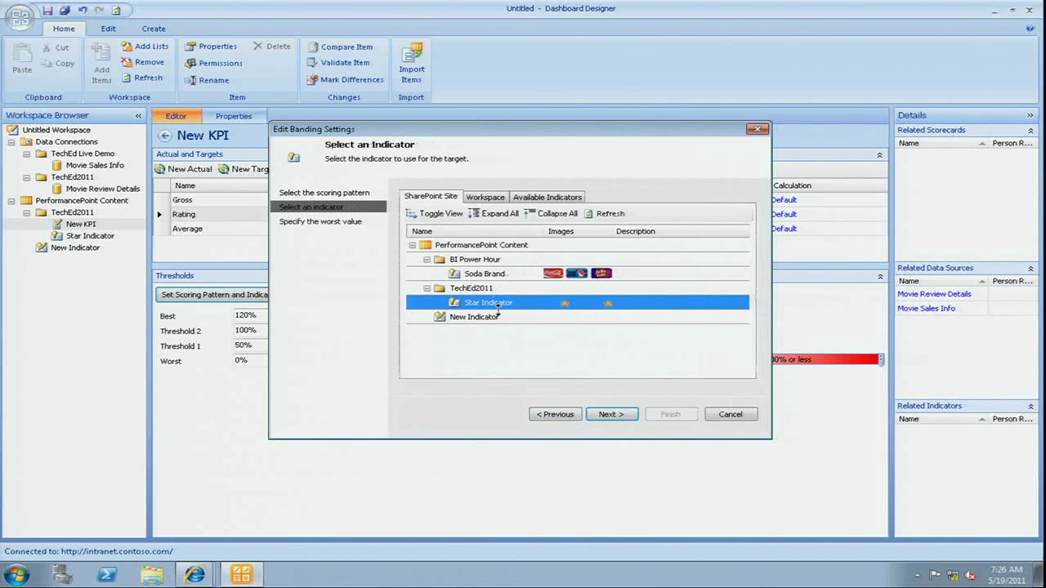
left_click(612, 415)
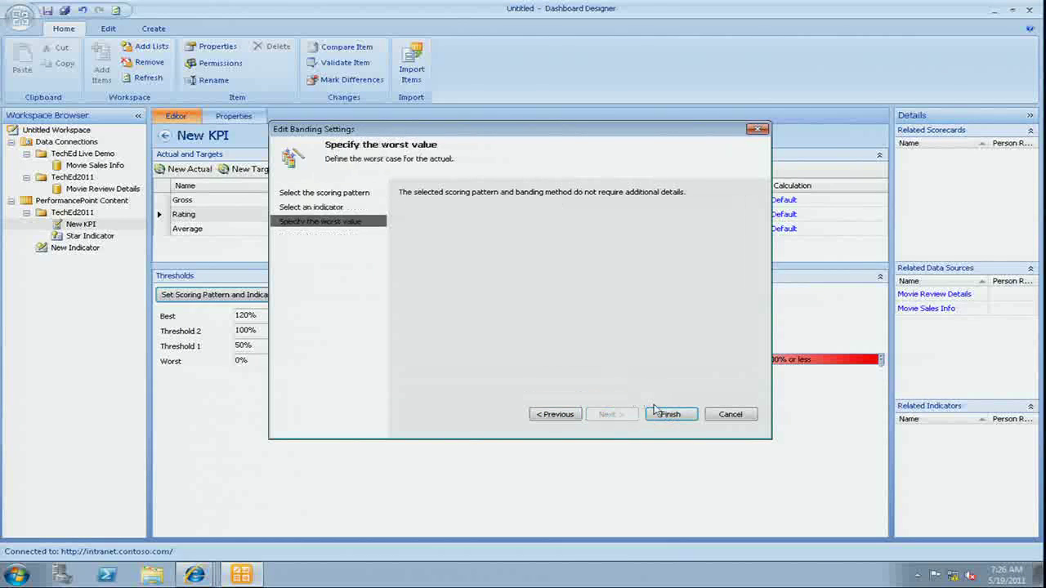
left_click(665, 415)
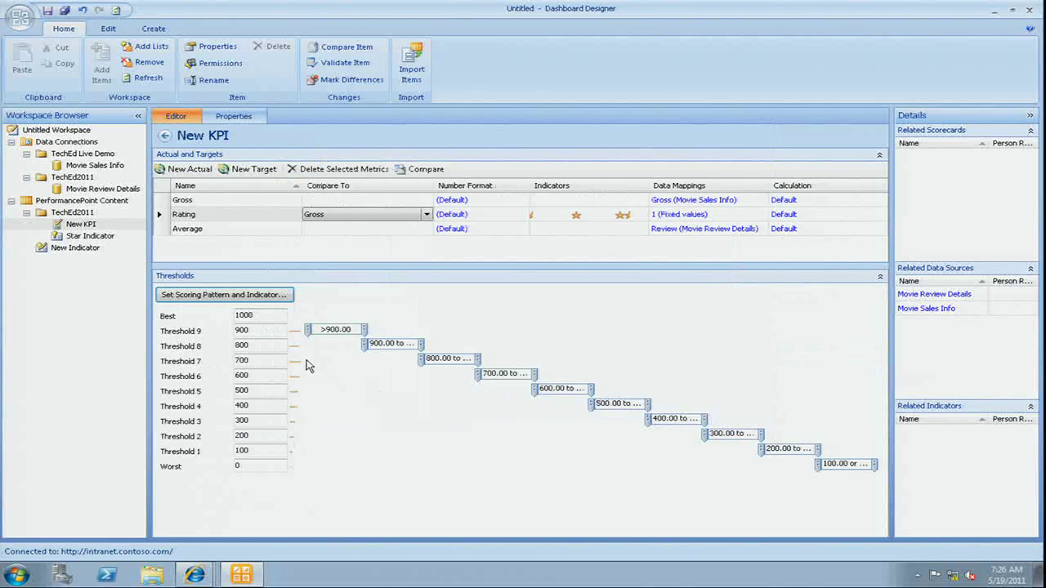
Step: Set the Rating target's Best value to 9 and Thresholds 9 through 2 to 8 down to 1 in whole numbers
double_click(259, 316)
type("9")
key("Tab")
type("8")
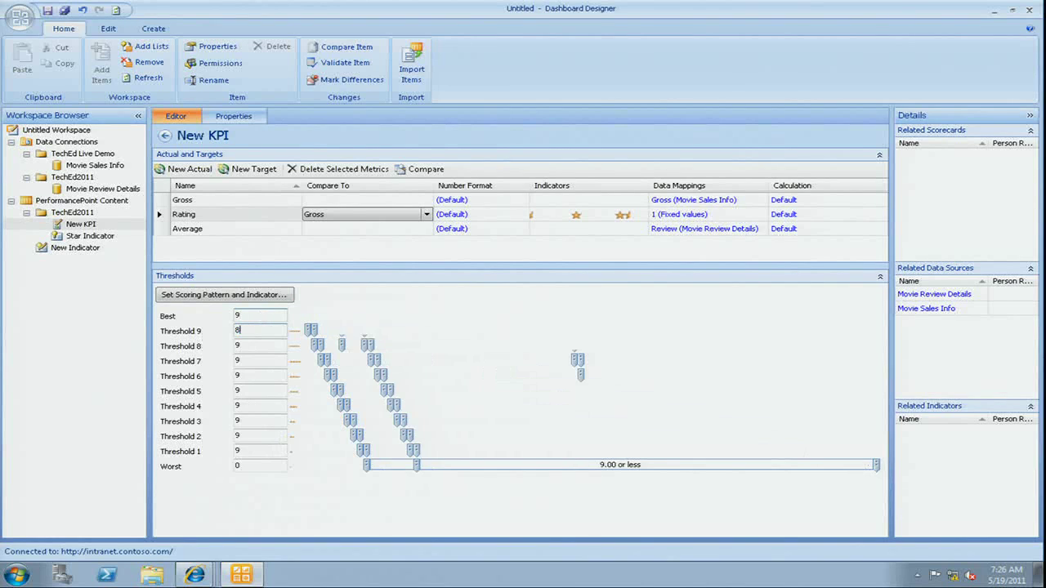
key("Tab")
type("7")
key("Tab")
type("6")
key("Tab")
type("5")
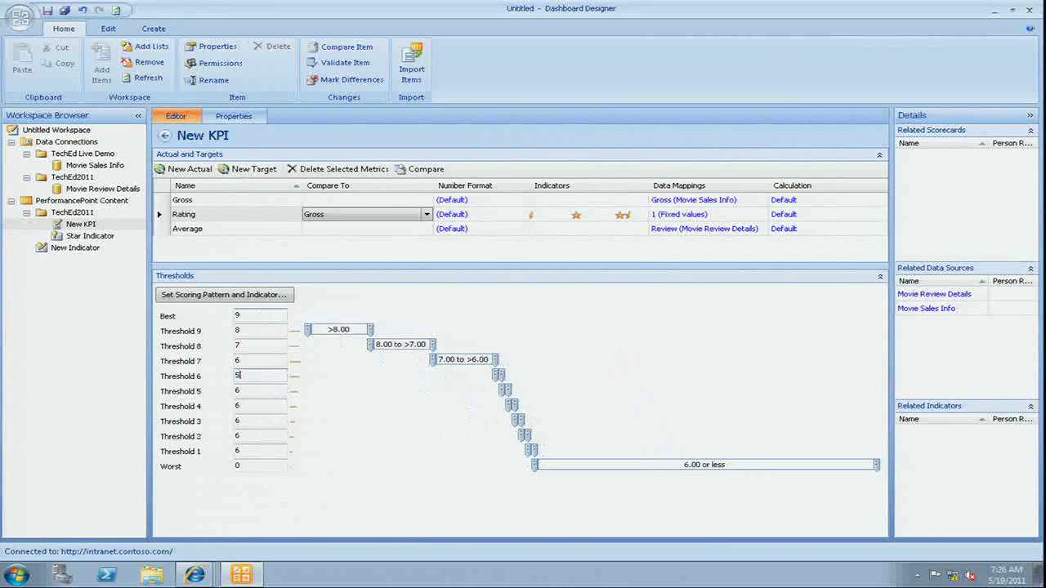
key("Tab")
type("4")
key("Tab")
type("3")
key("Tab")
type("2")
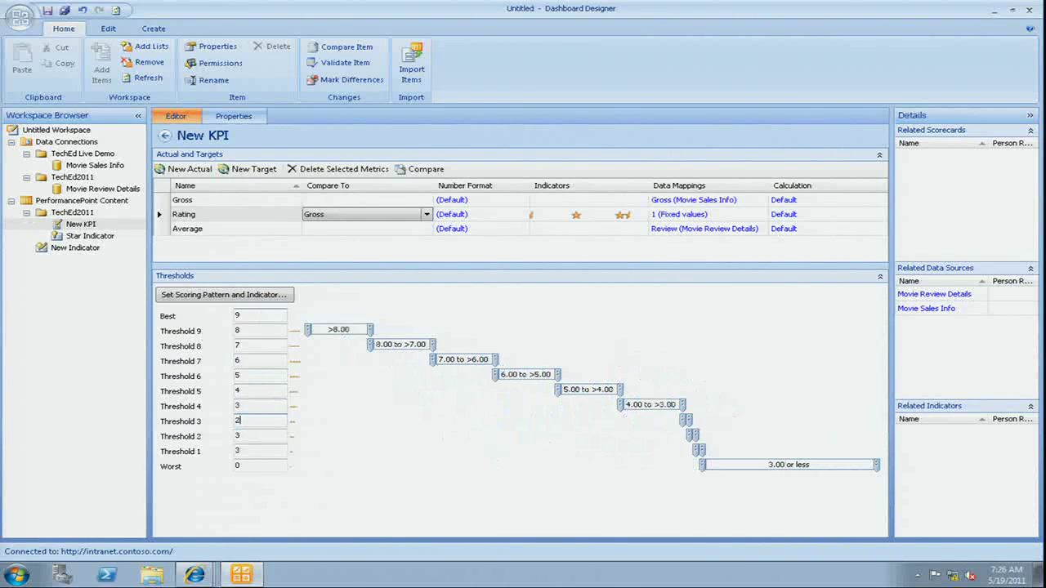
key("Tab")
type("1")
Step: Set the Best value to 10 and Thresholds 9 through 1 to the whole numbers 9 down to 1
left_click(241, 316)
type("10")
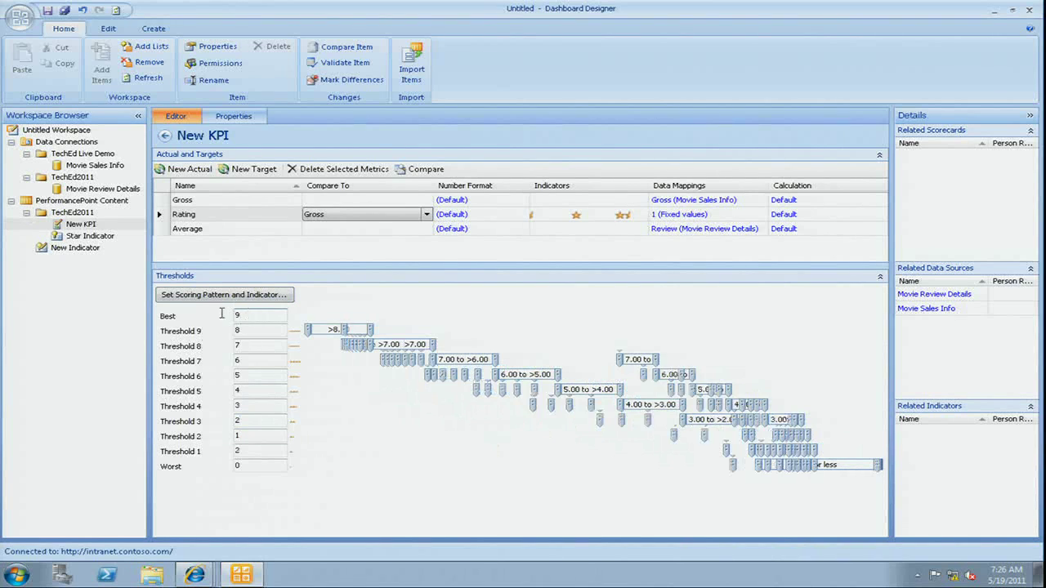
key("Tab")
type("9")
key("Tab")
type("8")
key("Tab")
type("7")
key("Tab")
type("6")
key("Tab")
type("5")
key("Tab")
type("4")
key("Tab")
type("3")
key("Tab")
type("2\t1")
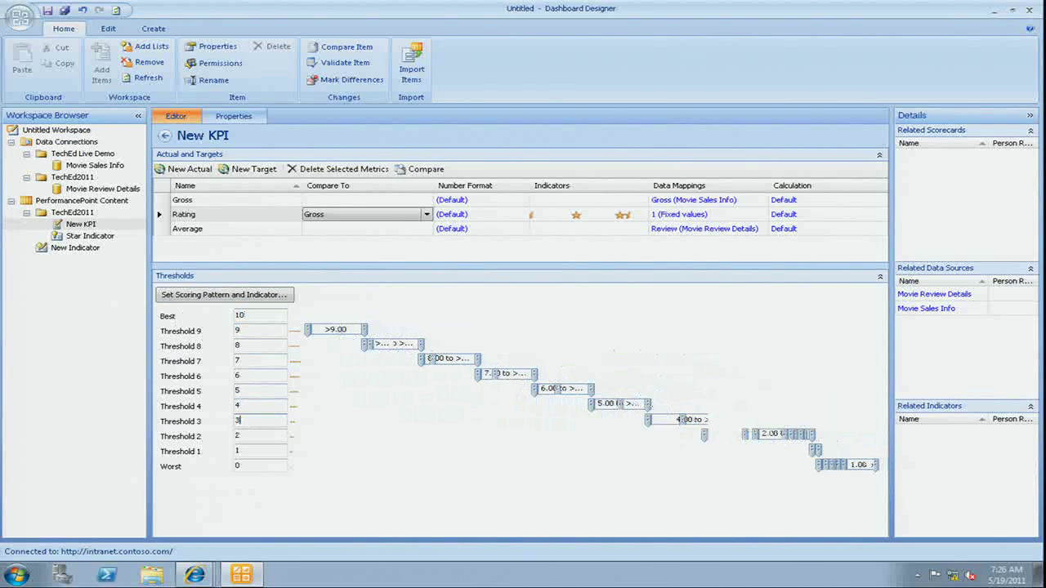
left_click(279, 463)
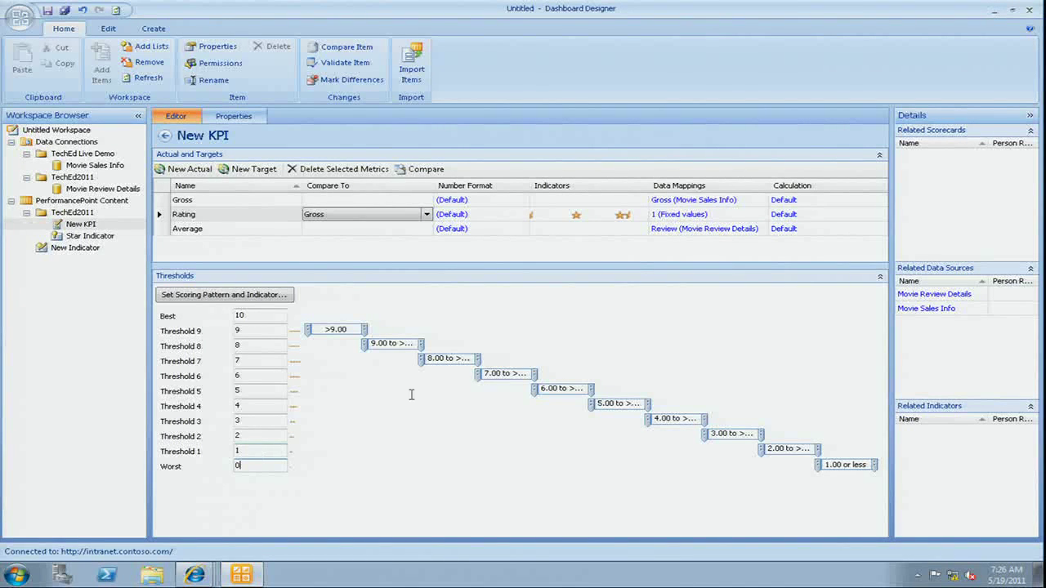
Step: Set the Rating target's Best value to 6, Threshold 9 to 5 and Threshold 8 to 4.5
left_click(253, 317)
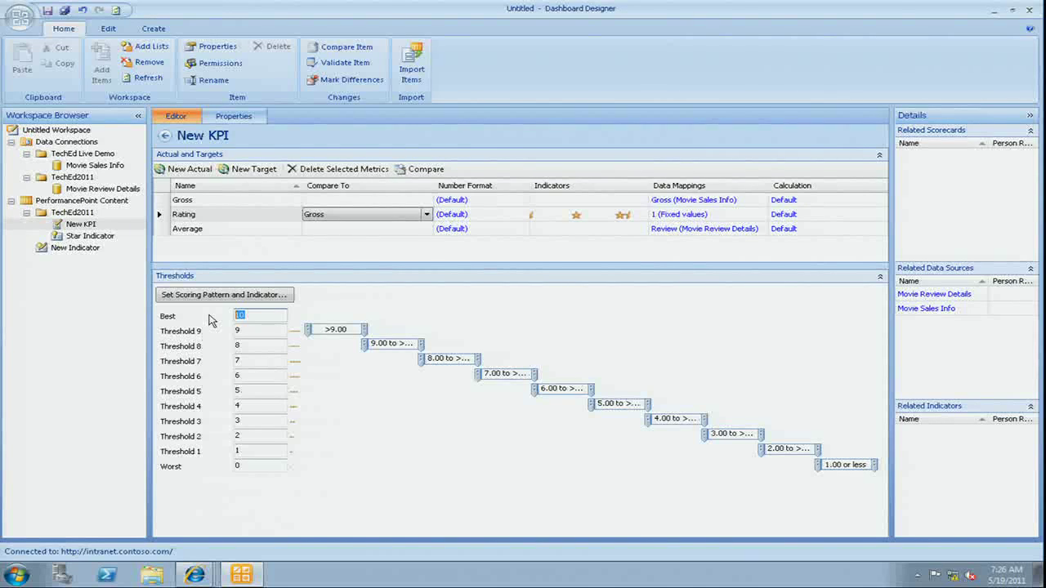
type("6")
key("Tab")
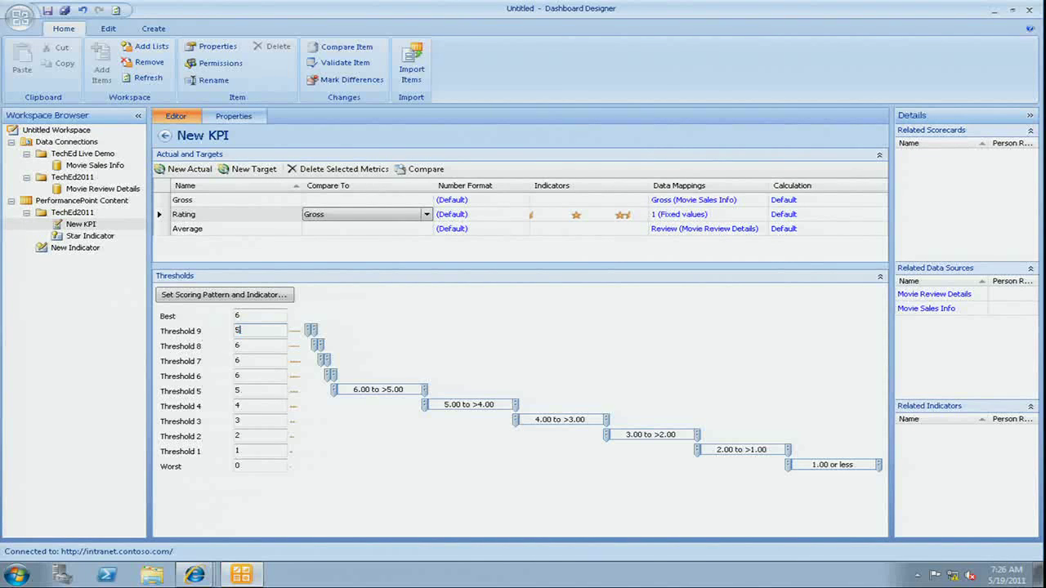
type("5")
key("Tab")
type("4.5")
Step: Set Threshold 7 to 3.5, Threshold 6 to 3 and Threshold 5 to 2.5
left_click(247, 360)
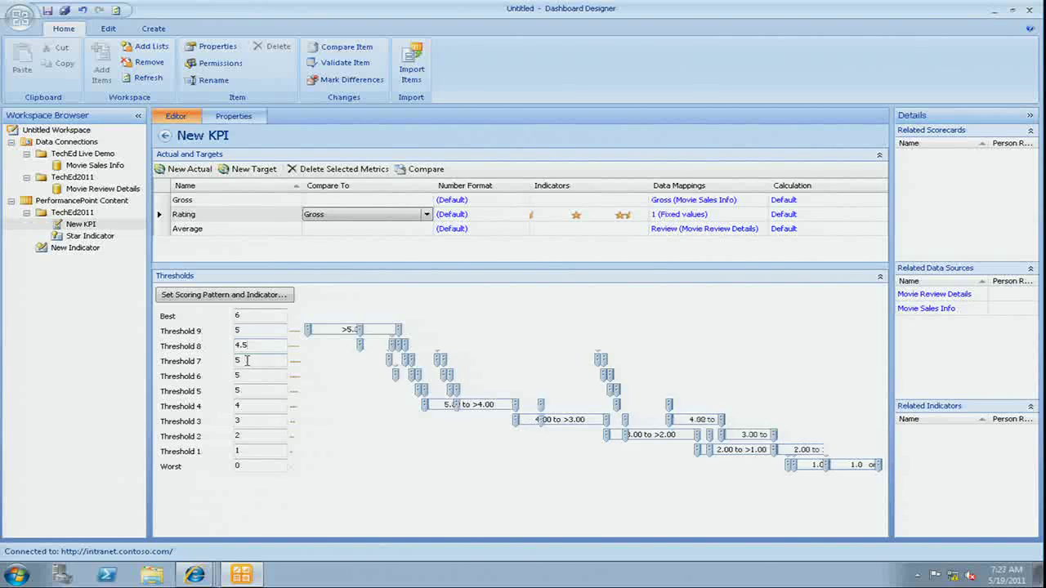
type("3.5")
left_click(256, 376)
type("3.")
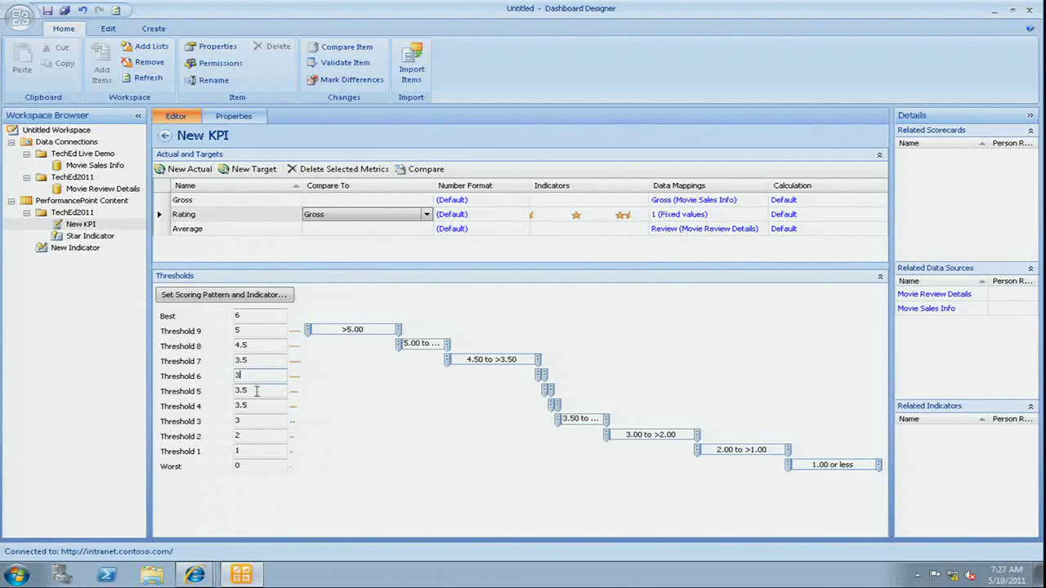
left_click(257, 391)
type("2.5")
Step: Correct Threshold 7 to 4, Threshold 6 to 3.5 and Threshold 5 to 3
left_click(258, 359)
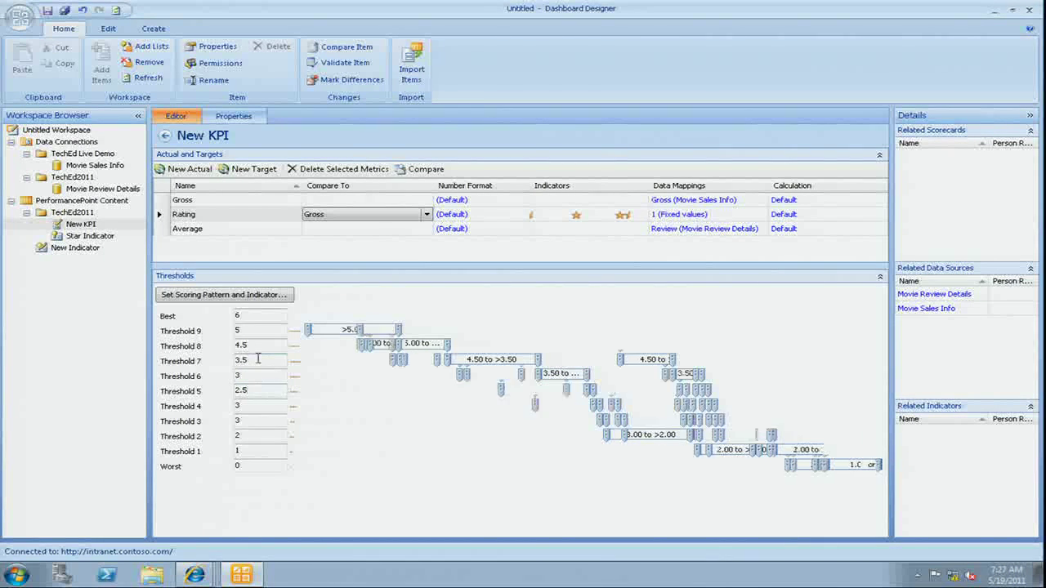
type("4")
left_click(267, 376)
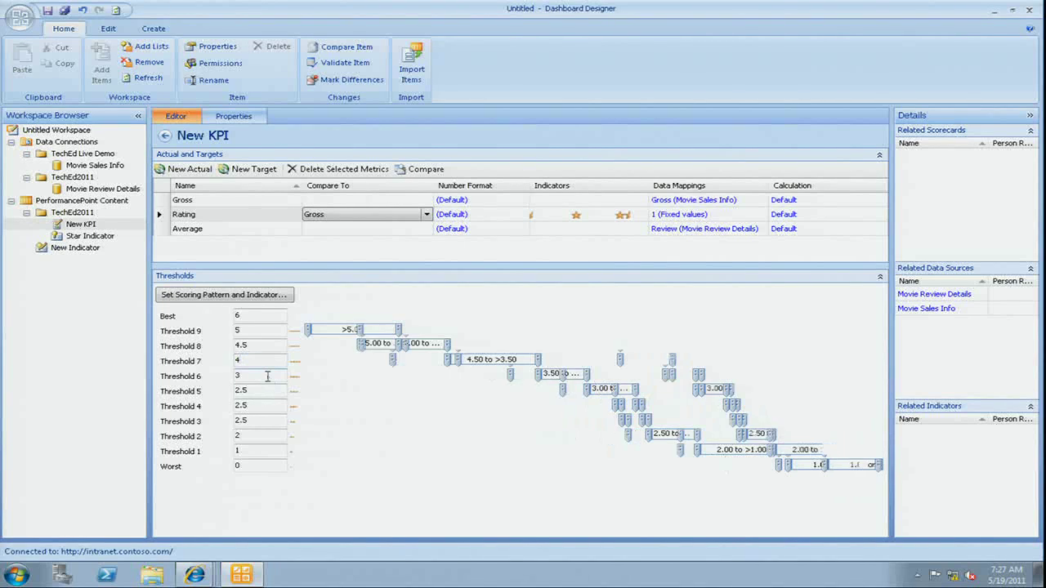
type("4.5")
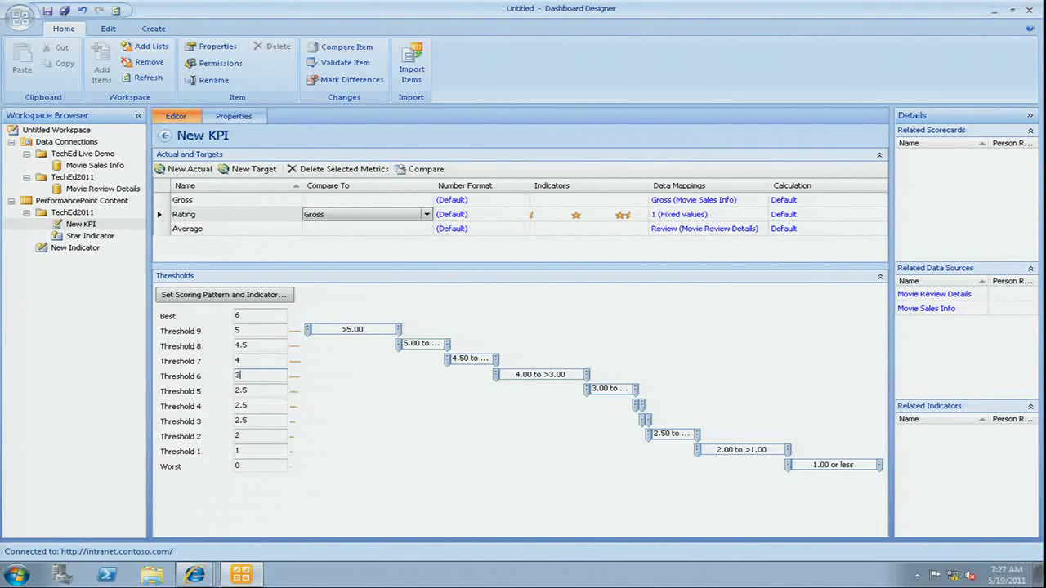
left_click(264, 393)
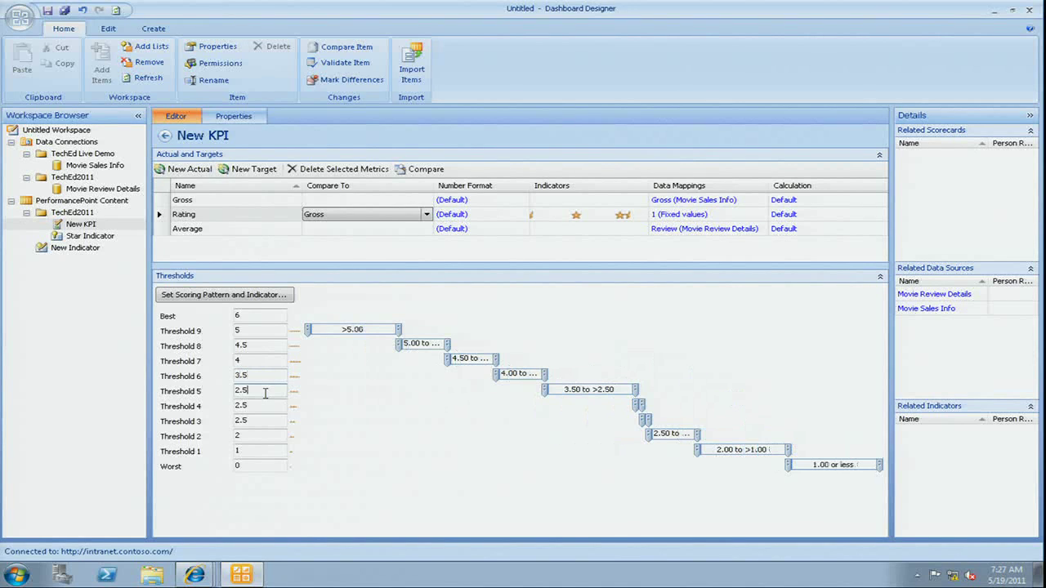
key("BackSpace")
Step: Set Threshold 3 to 2, Threshold 2 to 1.5 and the Worst value to 0.5
left_click(259, 422)
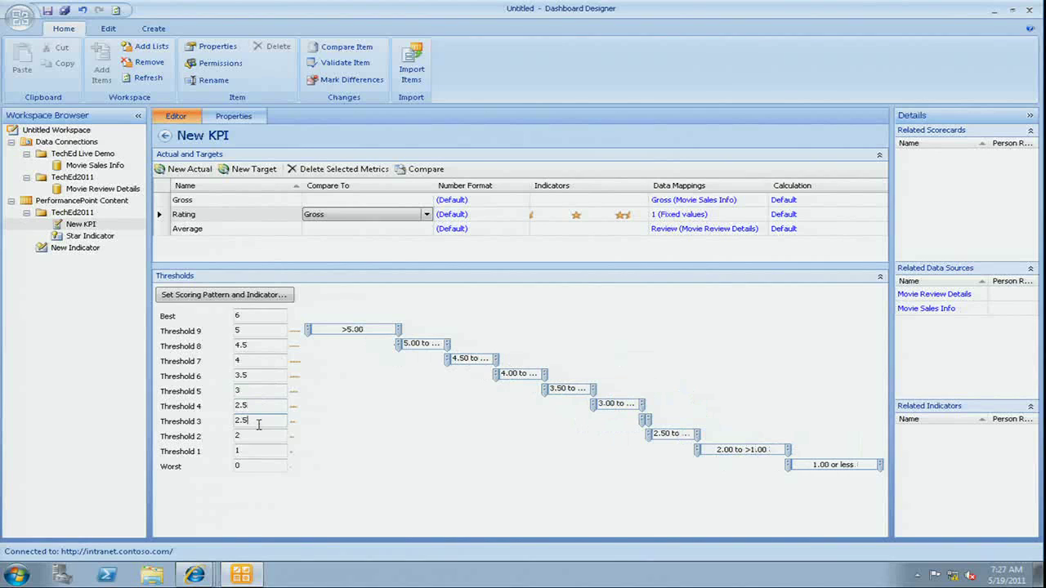
left_click(254, 435)
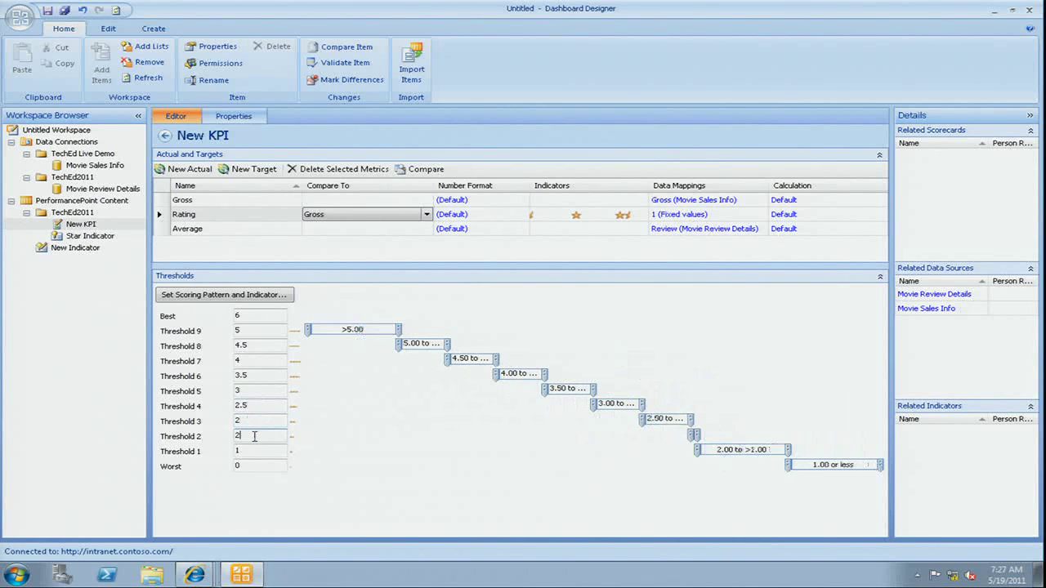
type("1.5")
left_click(259, 465)
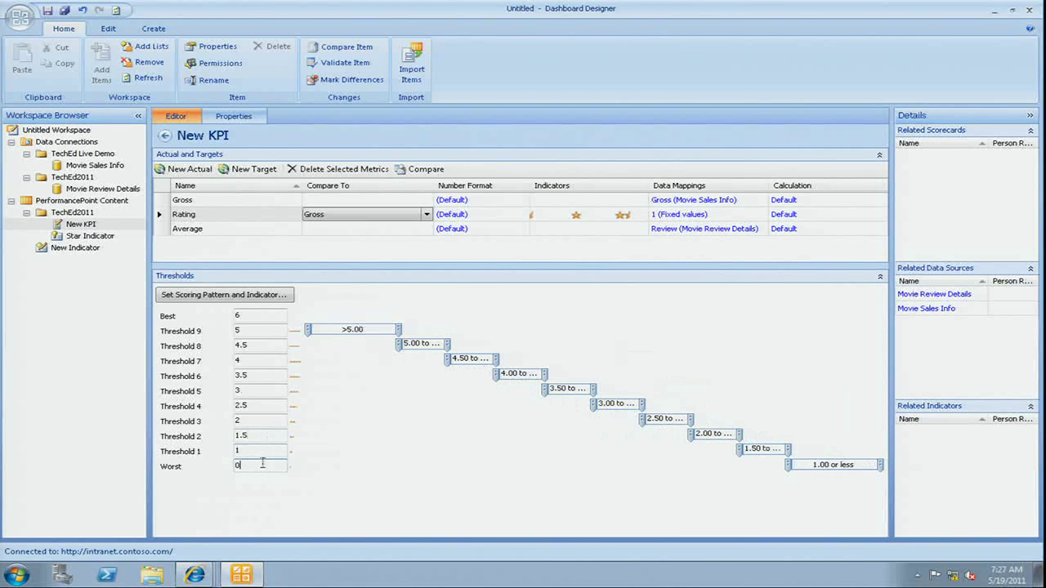
type(".5")
Step: Rename the new KPI as Movie Performance in its general properties
left_click(236, 116)
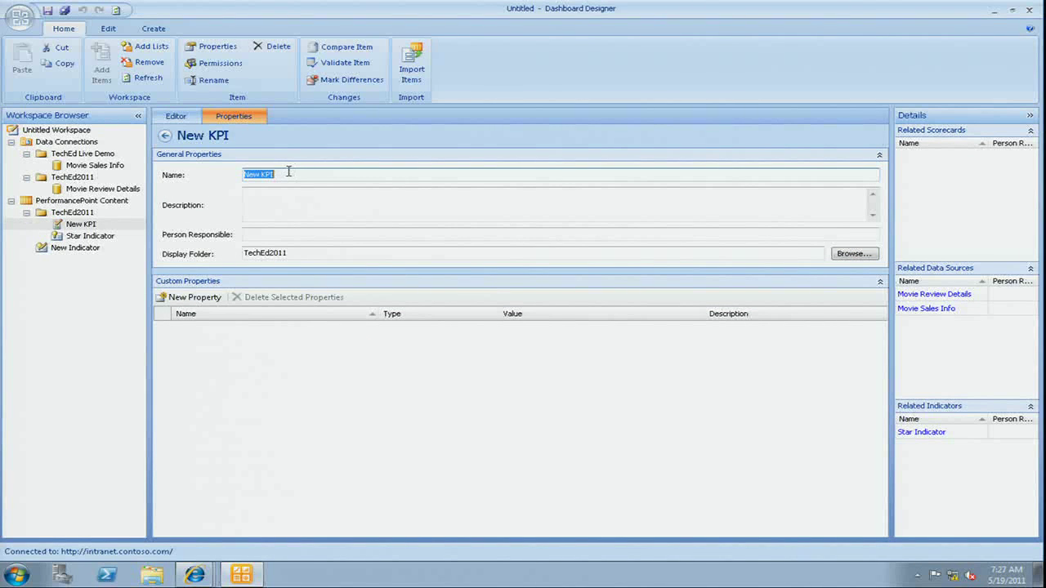
type("Movie Performance")
left_click(86, 227)
Step: Create a scorecard in the TechEd2011 folder of PerformancePoint Content from the standard Blank Scorecard template
left_click(79, 214)
right_click(78, 213)
mouse_move(98, 221)
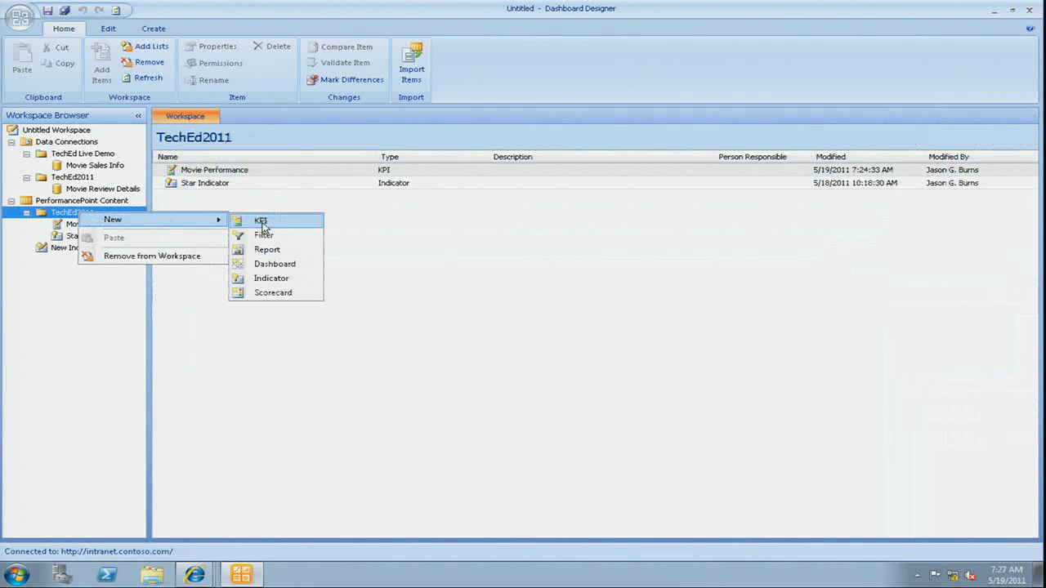
left_click(280, 291)
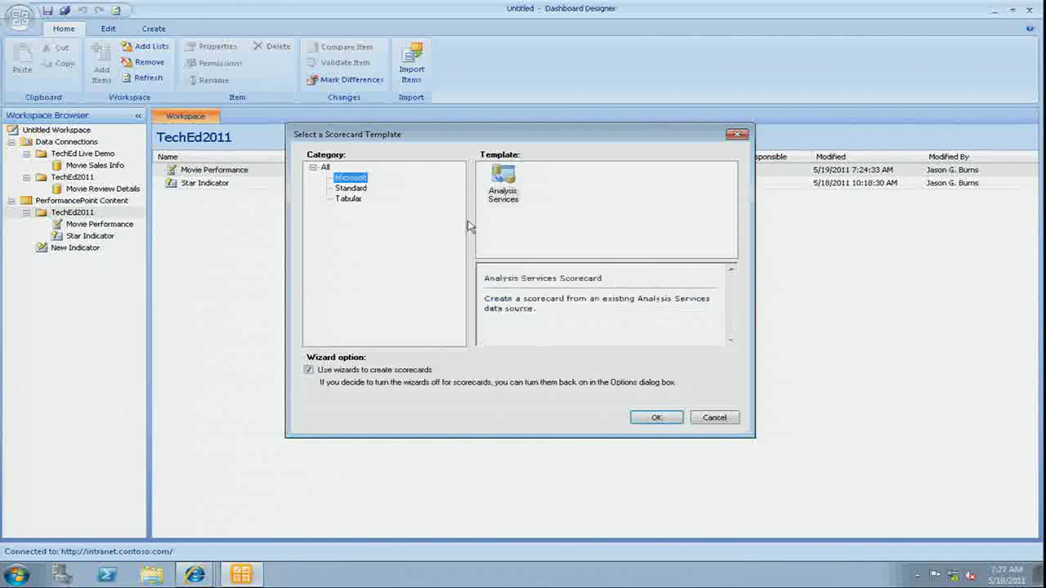
left_click(337, 190)
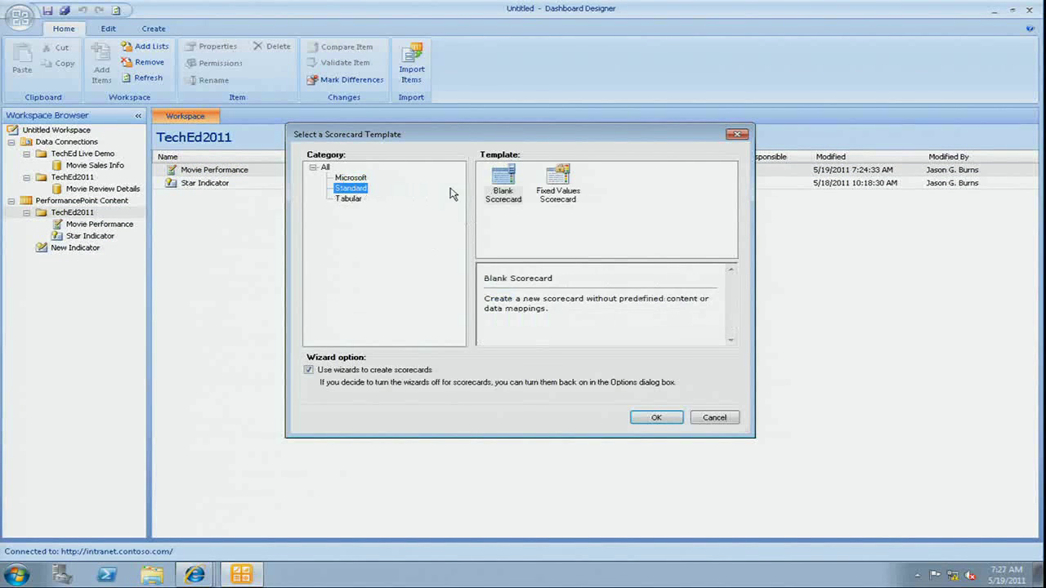
left_click(502, 185)
left_click(664, 419)
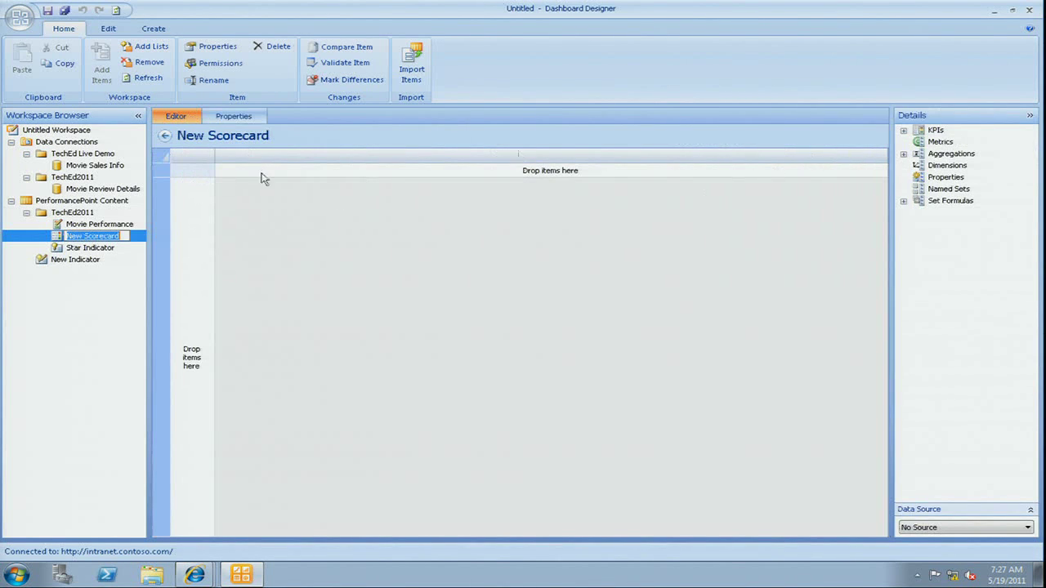
Step: Add the Movie Performance KPI from the TechEd2011 folder to the columns of the new scorecard
left_click(903, 130)
left_click(919, 143)
left_click(934, 153)
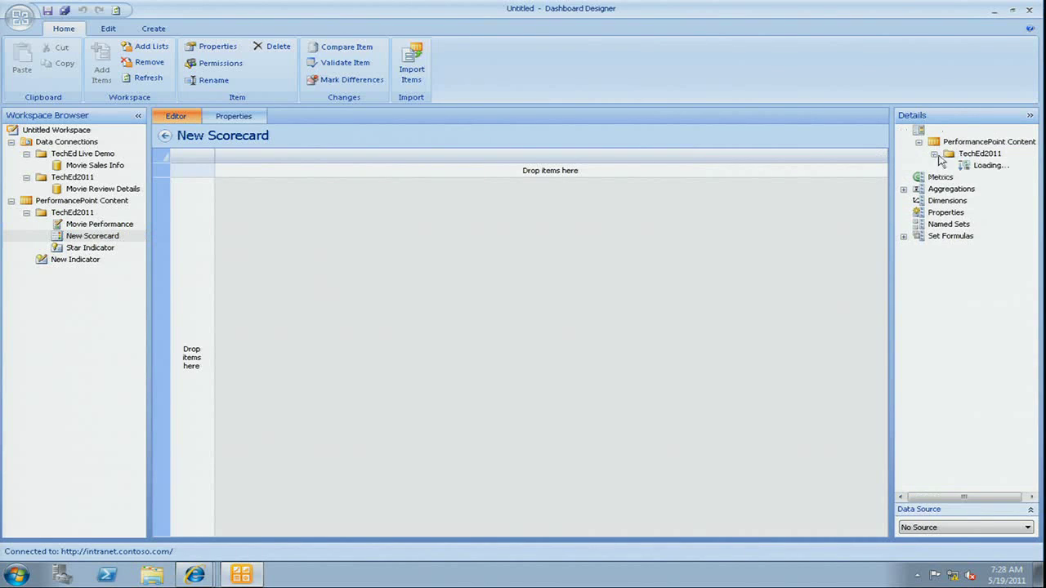
left_click_drag(985, 166, 535, 179)
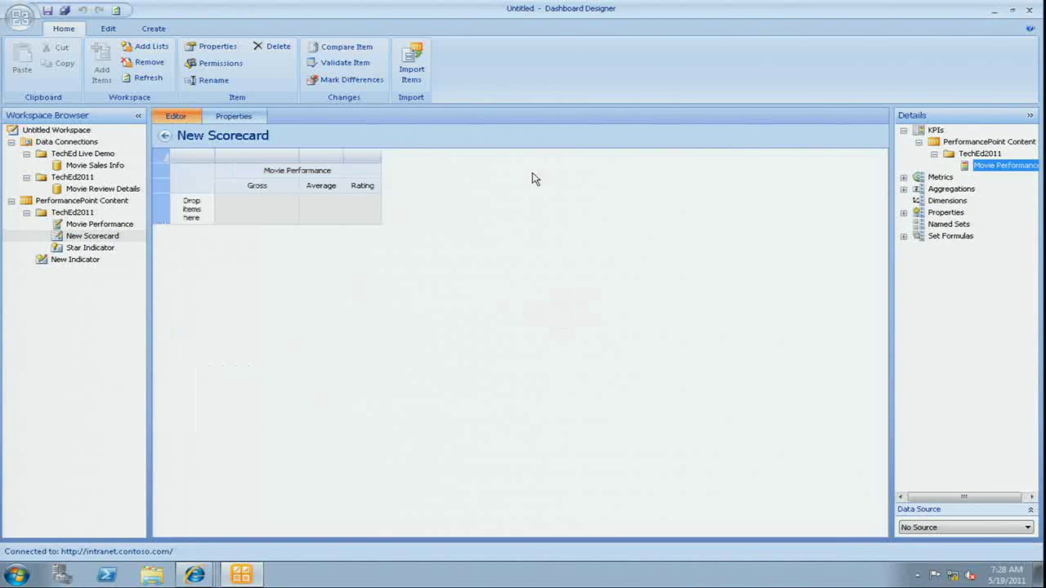
Step: Add all Movie dimension members from the Movie Sales Info data source to the scorecard rows and update the scorecard view
left_click(964, 527)
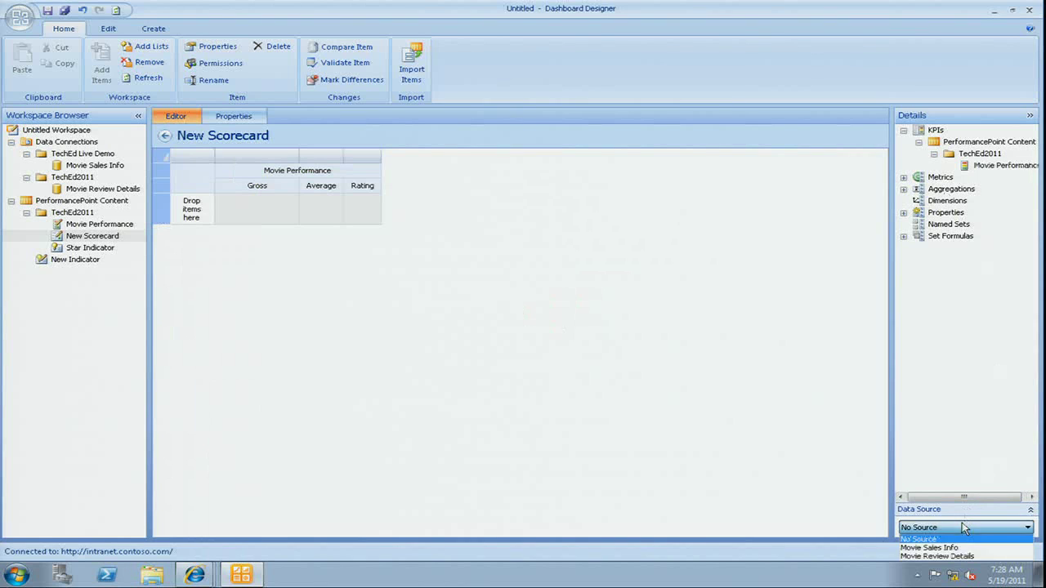
left_click(984, 548)
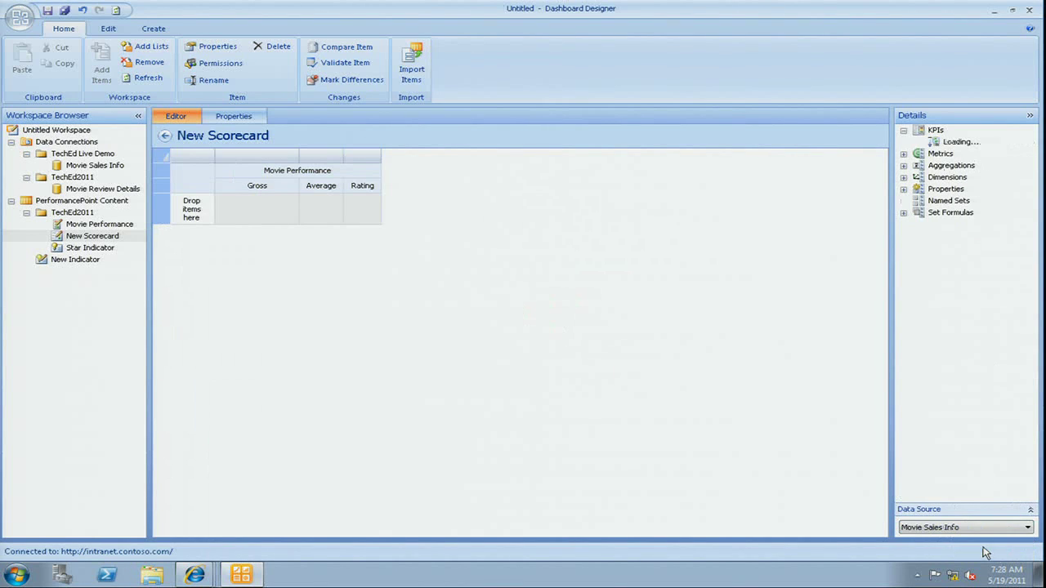
left_click(903, 178)
left_click_drag(953, 200, 188, 214)
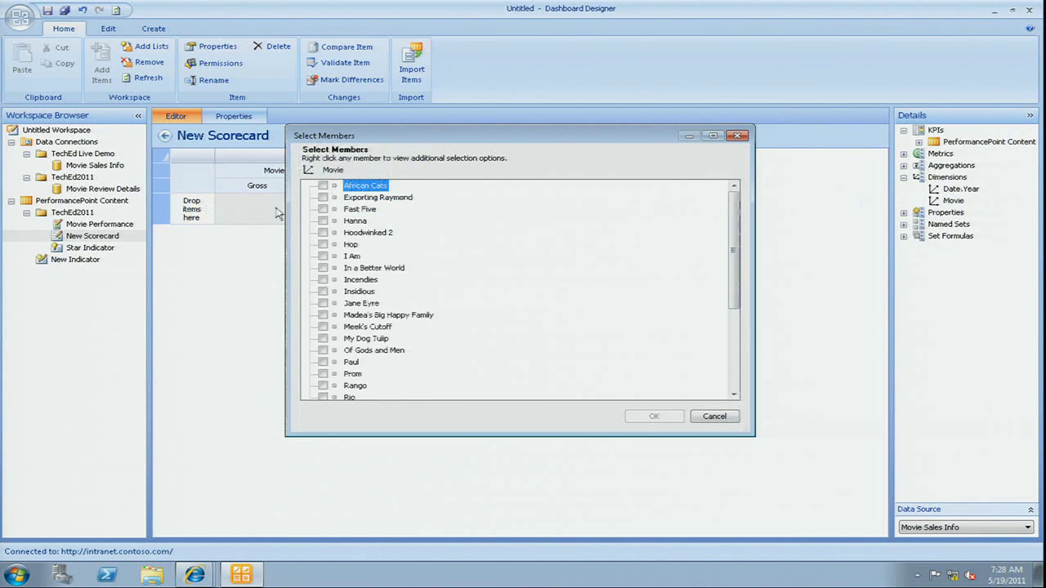
right_click(366, 187)
left_click(397, 196)
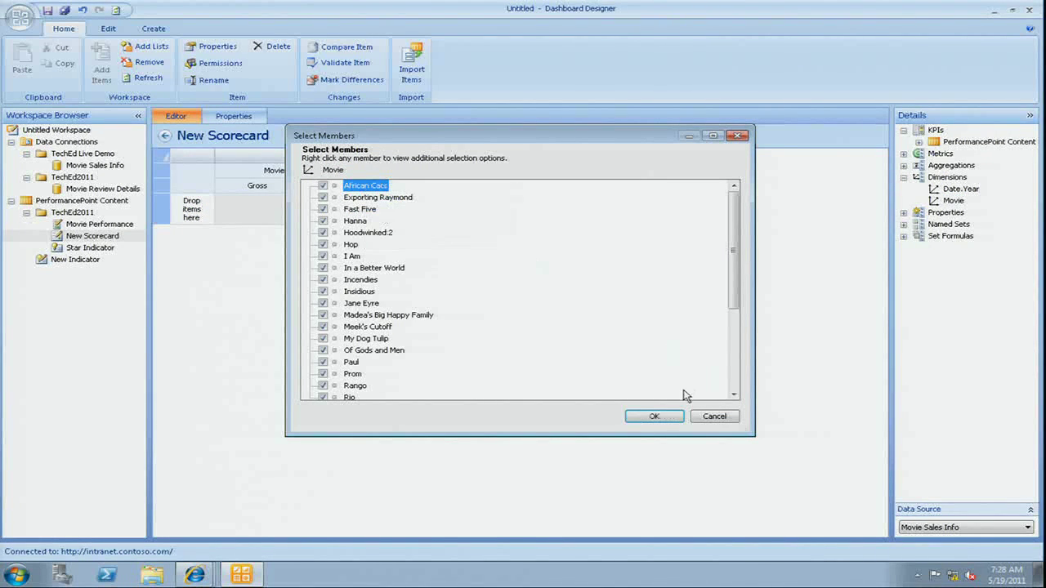
left_click(654, 416)
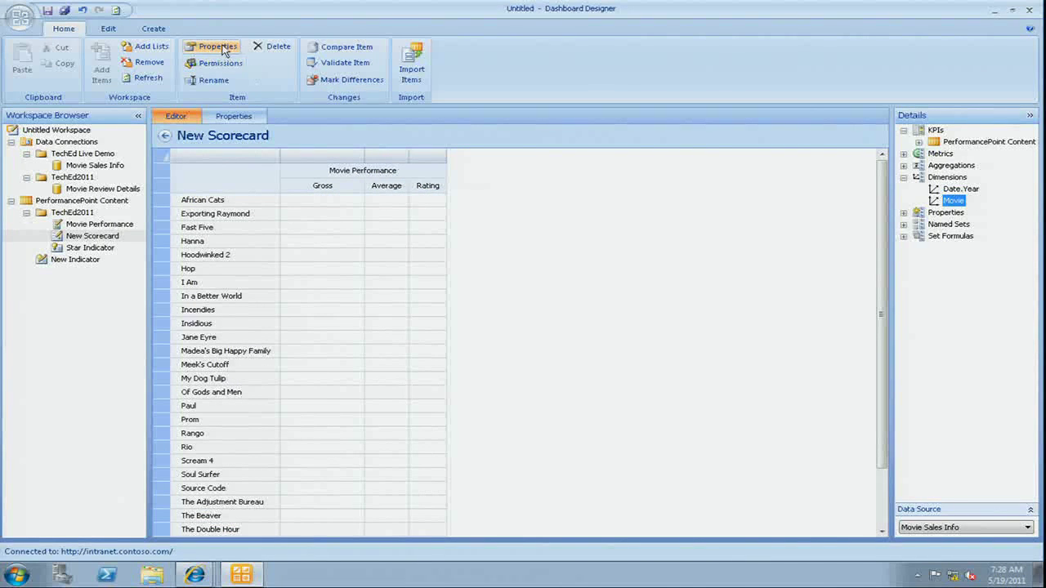
left_click(111, 29)
left_click(304, 61)
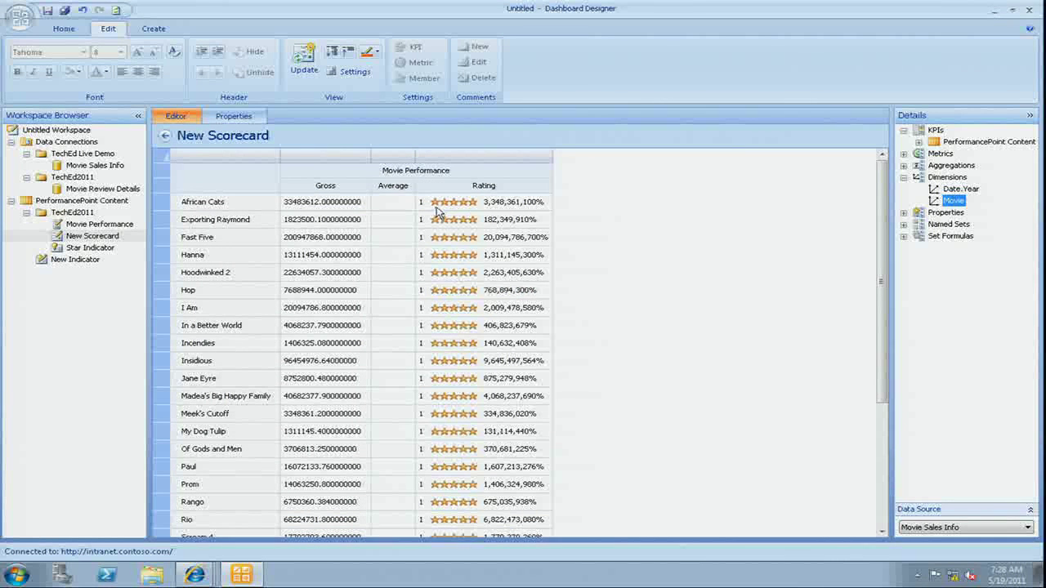
Step: Compare the Rating target to Average in the Movie Performance KPI and update the view of New Scorecard
double_click(96, 225)
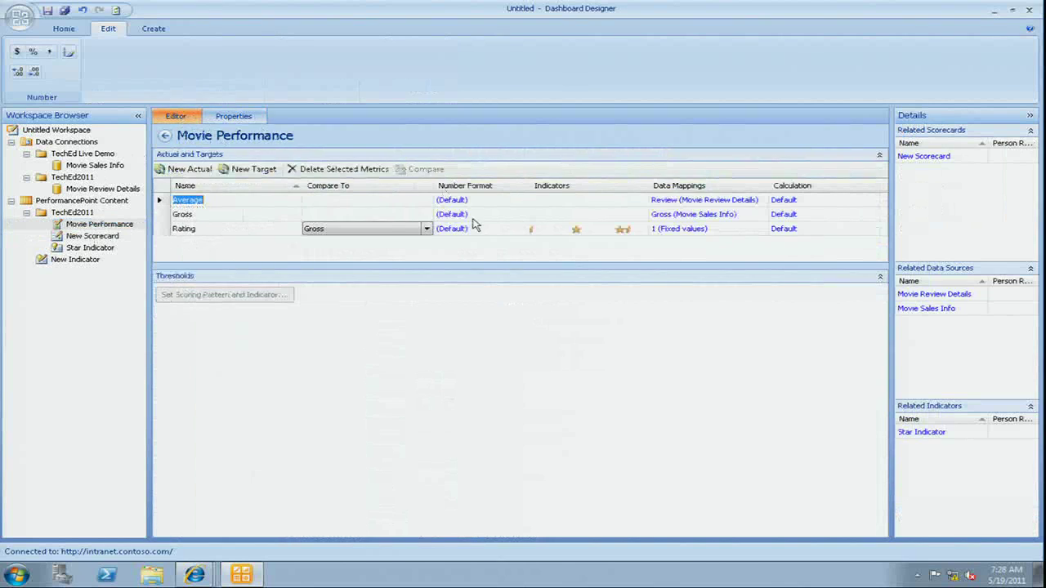
left_click(426, 229)
left_click(402, 241)
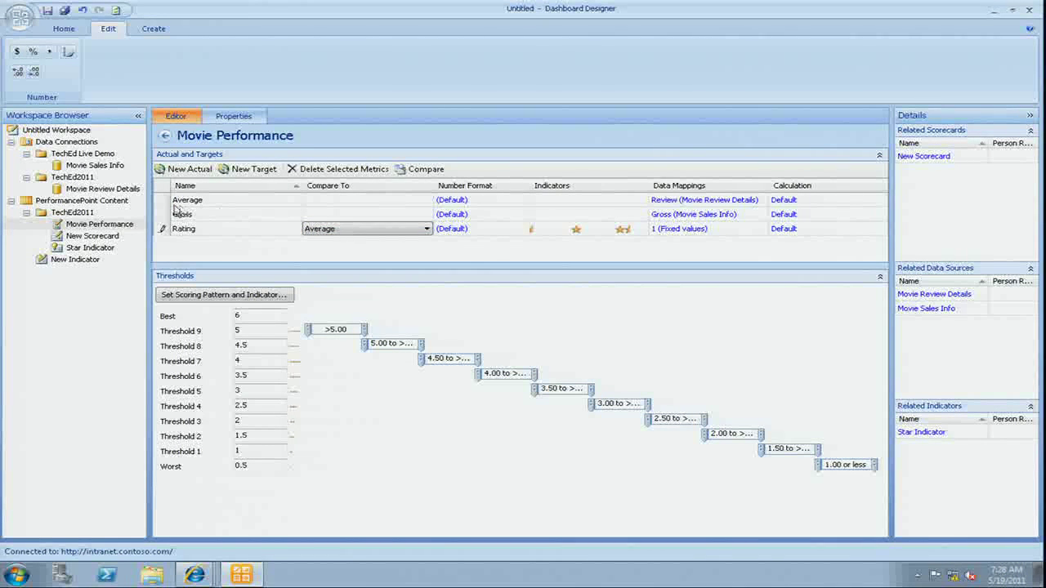
left_click(98, 237)
double_click(98, 238)
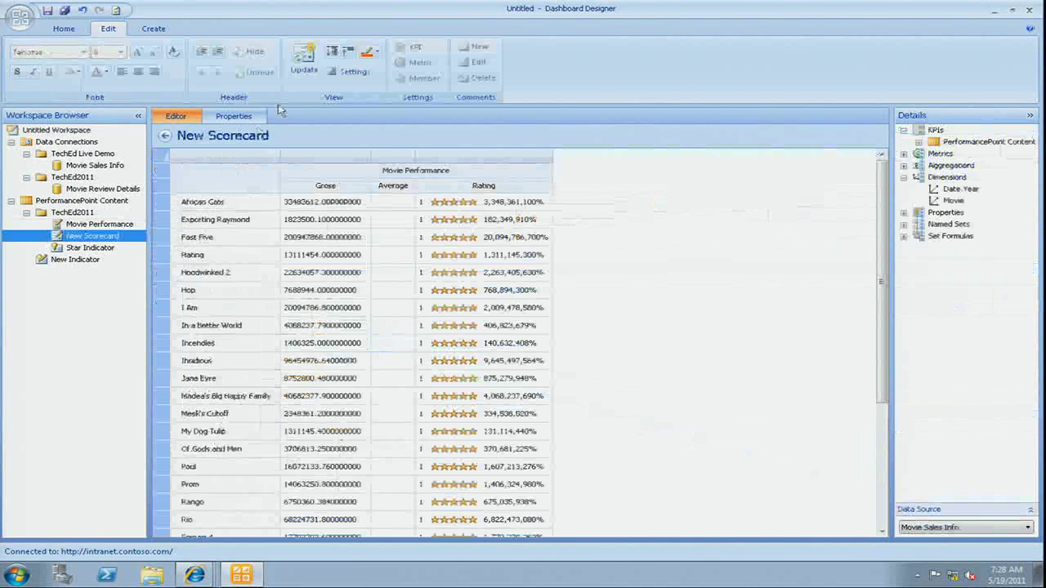
left_click(308, 62)
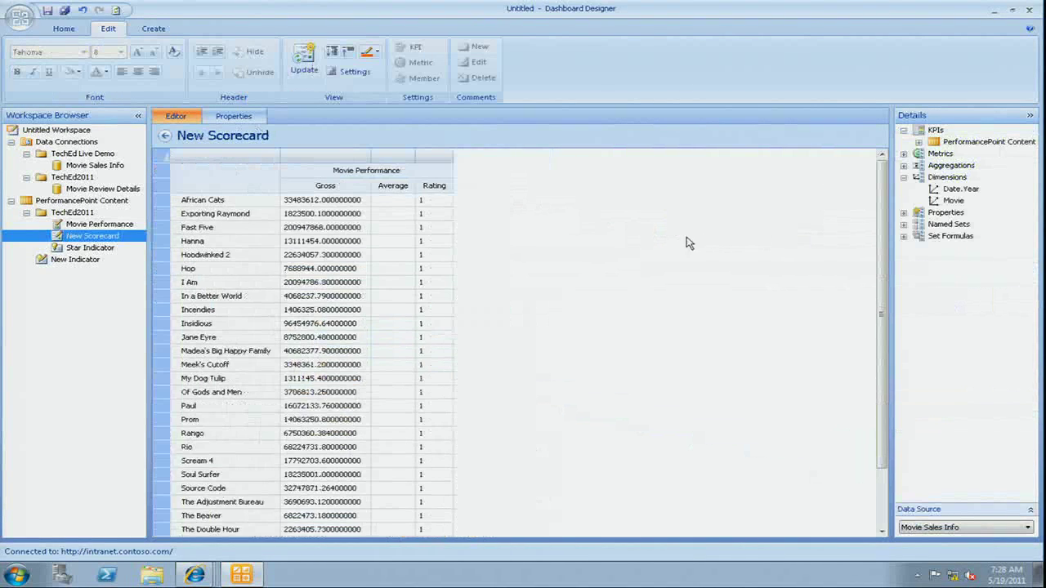
Step: Check the data source mapping of the Average actual in the Movie Performance KPI without changing it
left_click(90, 248)
left_click(92, 236)
left_click(105, 227)
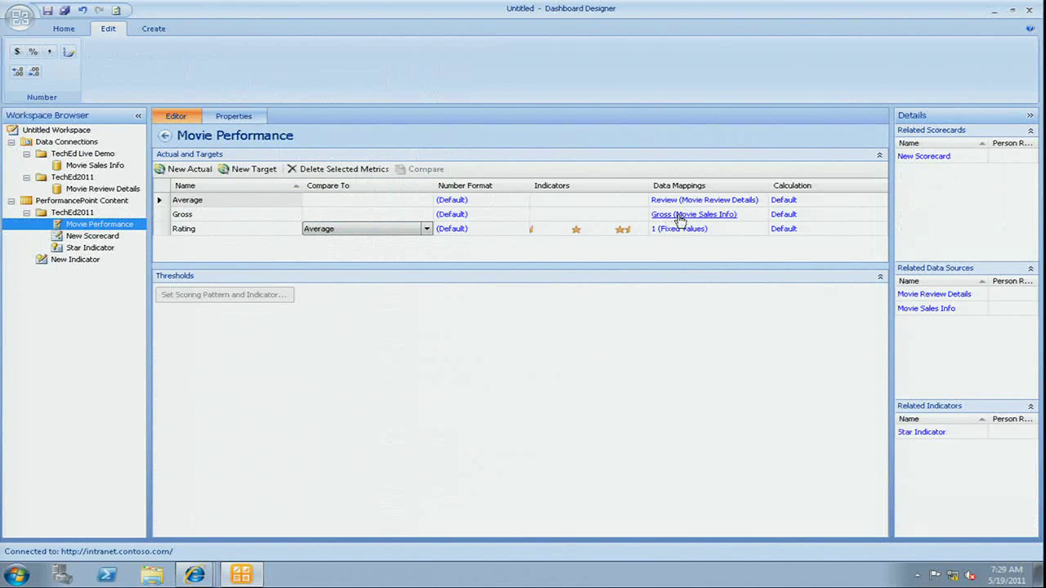
left_click(739, 203)
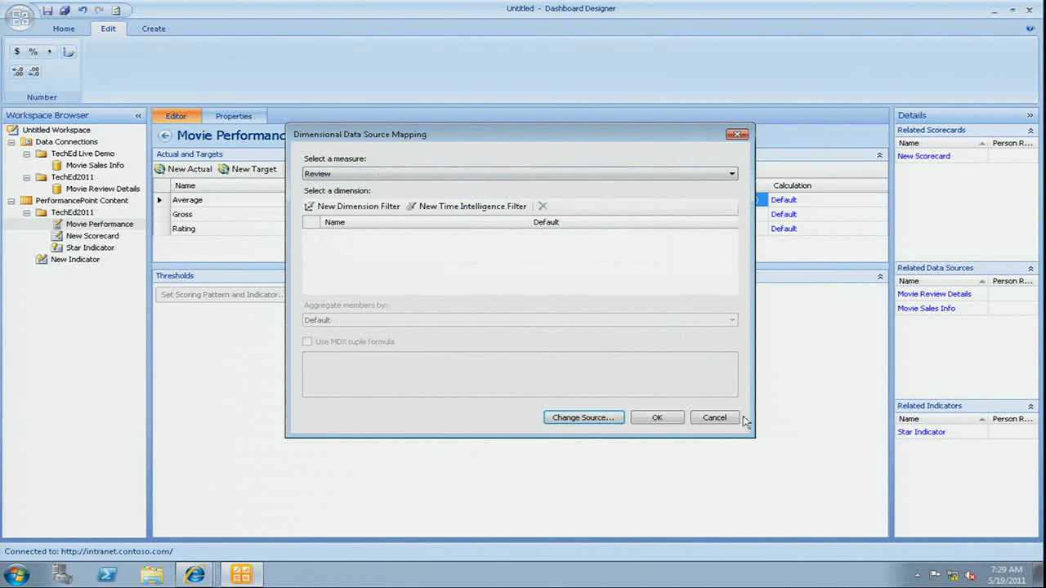
left_click(712, 417)
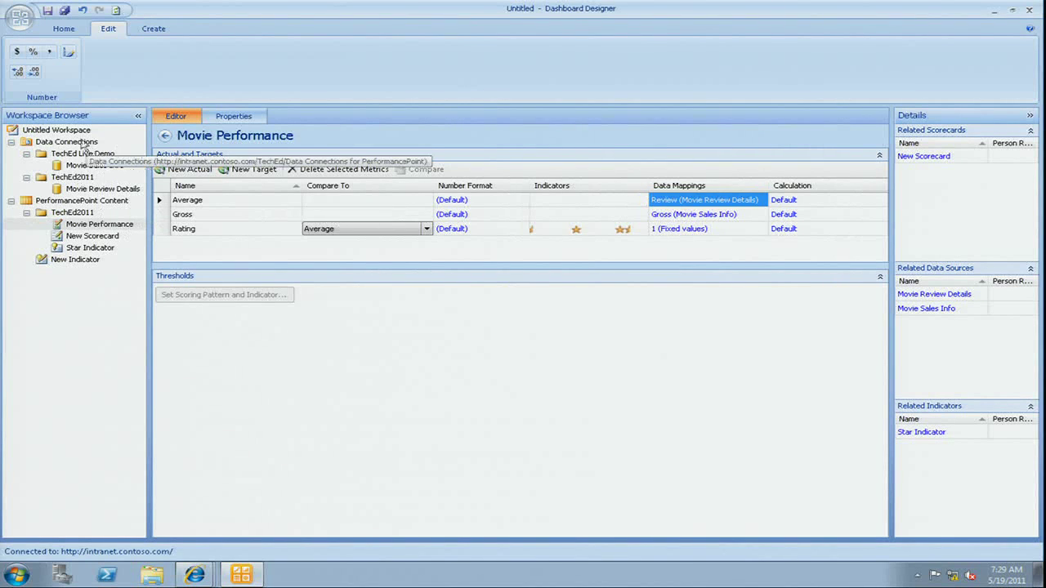
Step: Open the existing Movie Performance KPI from the TechEd2011 content folder and inspect its Gross Sales and Average Review data mappings
left_click(95, 202)
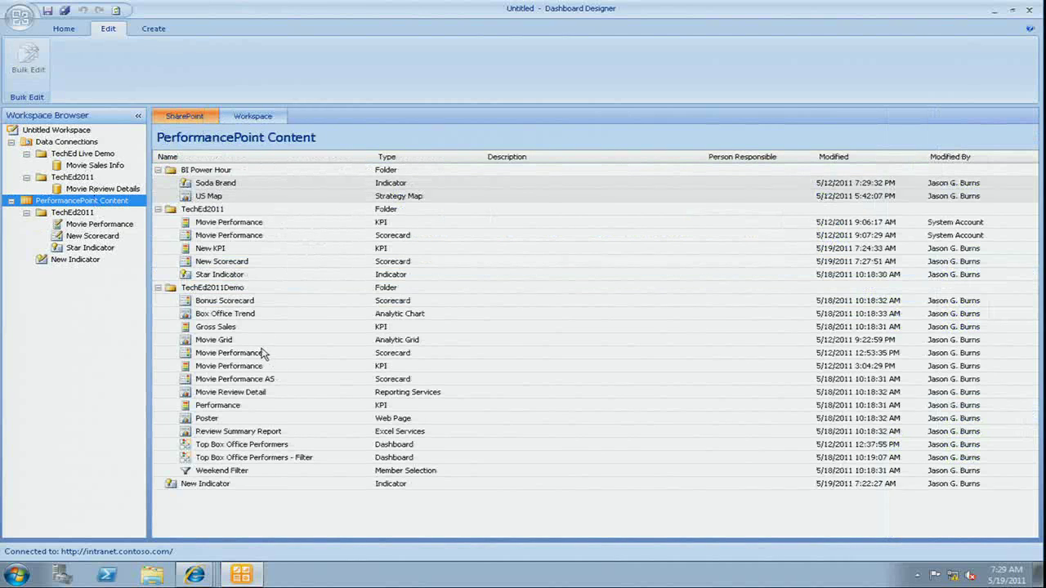
double_click(248, 224)
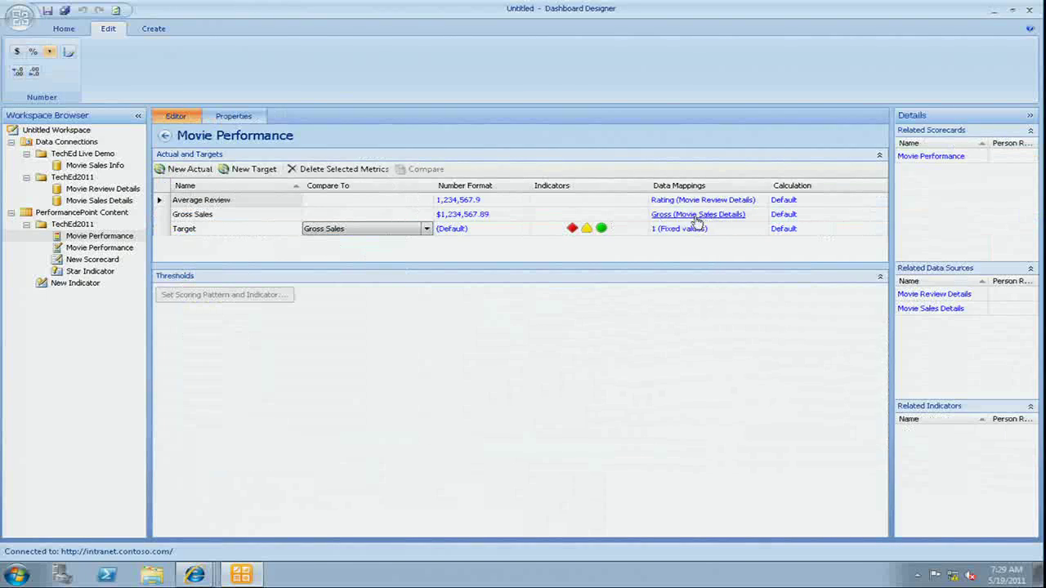
left_click(695, 216)
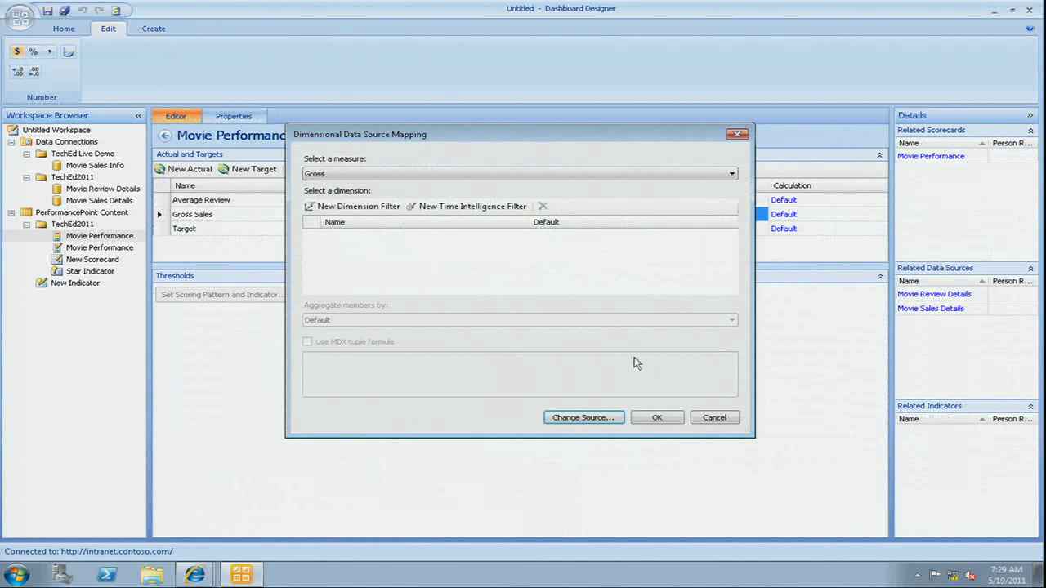
left_click(712, 418)
left_click(701, 200)
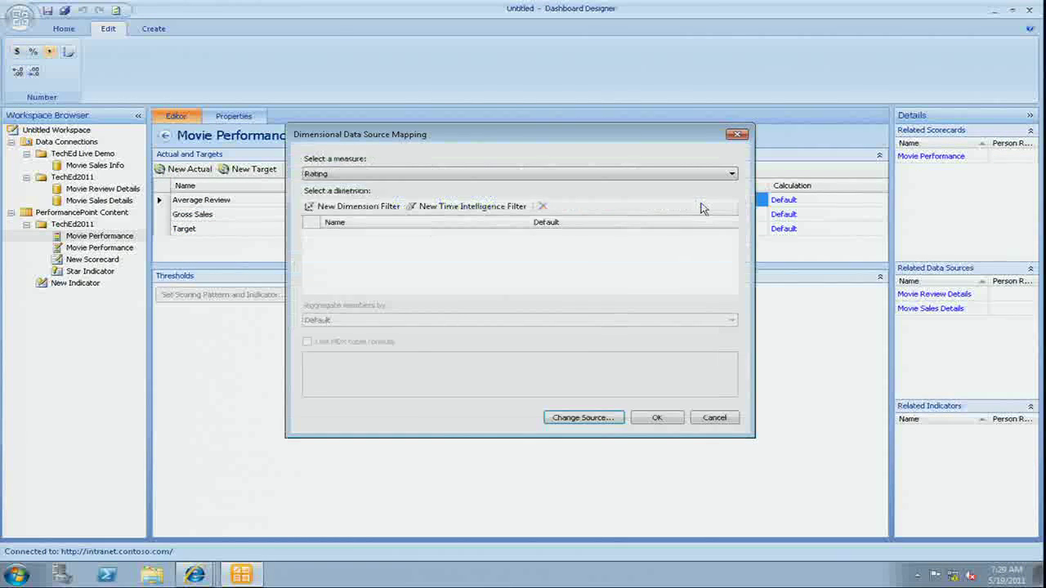
left_click(720, 418)
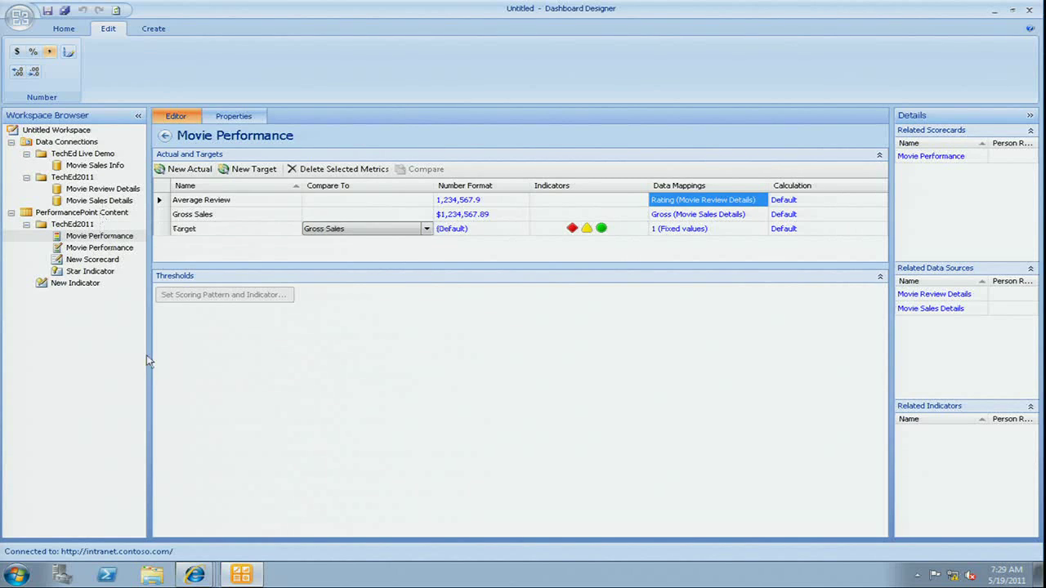
Step: Review the Movie Performance scorecard on the Top Box Office Performers dashboard in Internet Explorer and return to Dashboard Designer
mouse_move(201, 564)
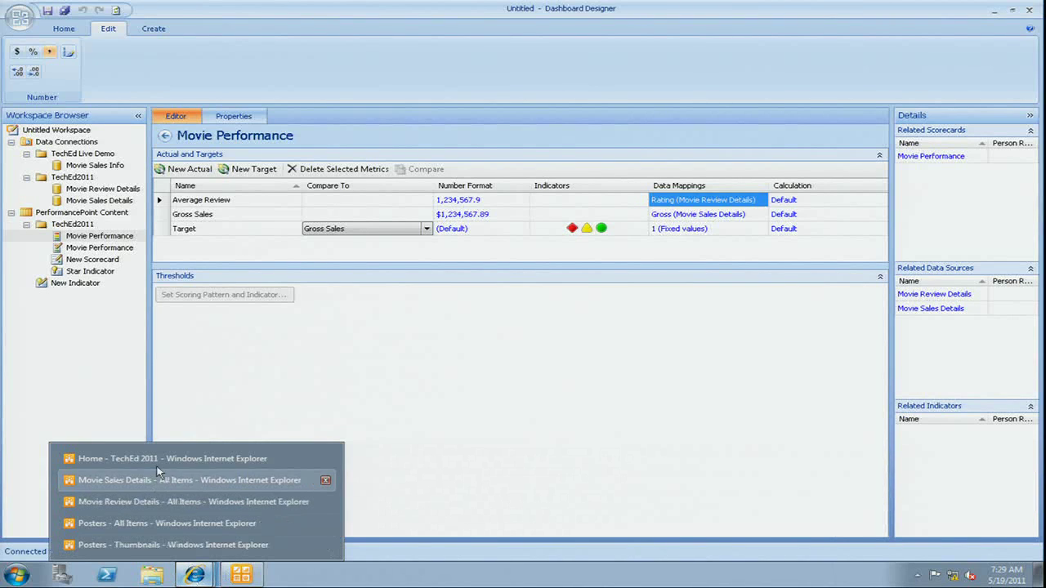
key("alt+Tab")
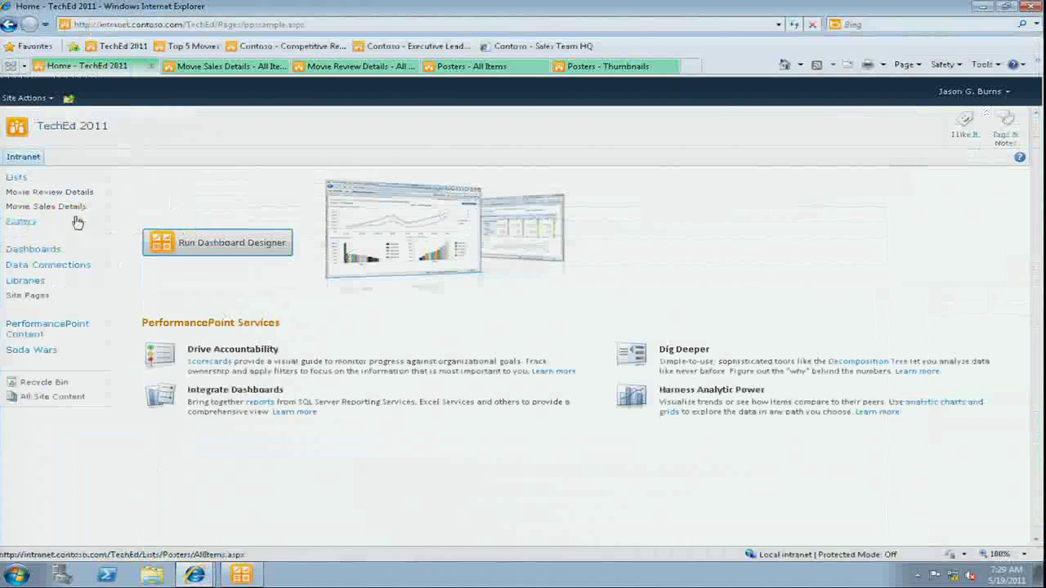
left_click(33, 249)
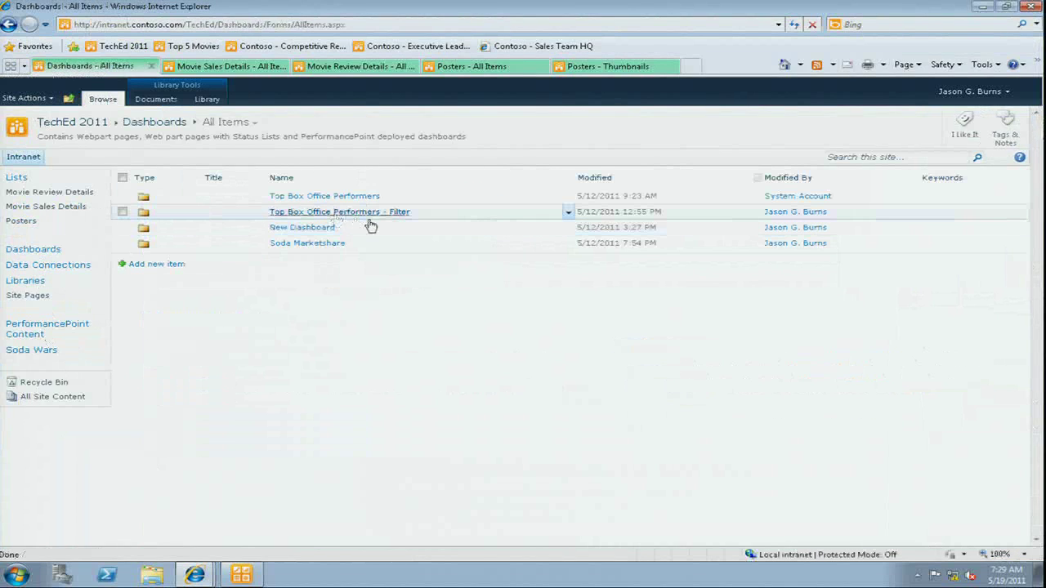
left_click(343, 198)
left_click(341, 201)
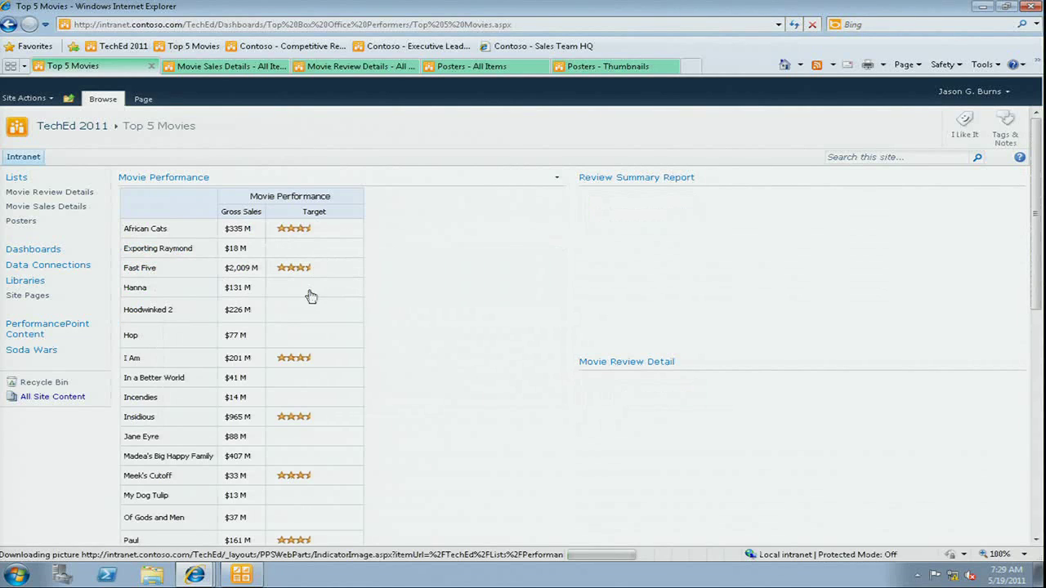
scroll(311, 296, "down", 1)
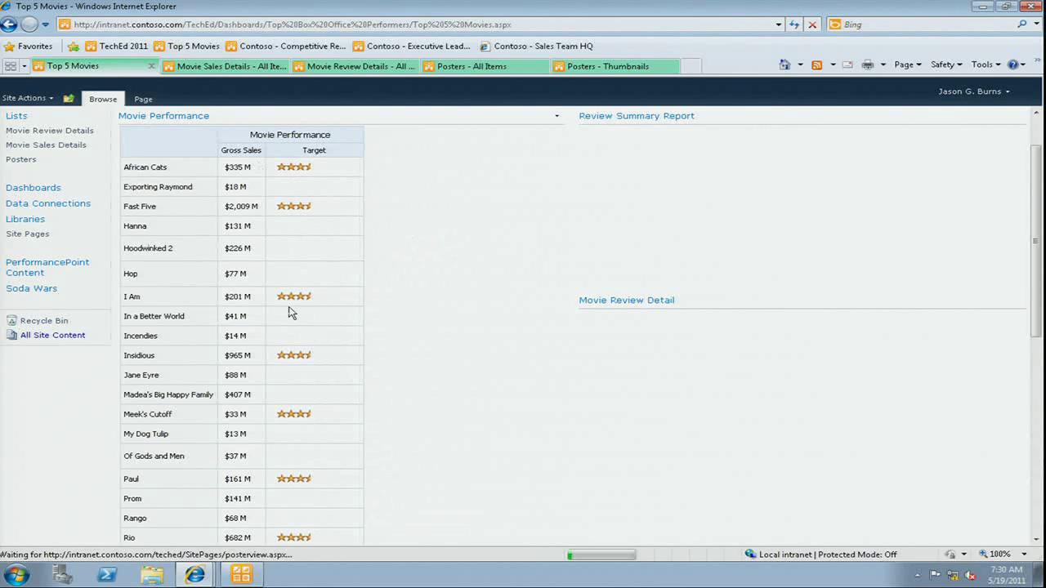
scroll(291, 313, "up", 1)
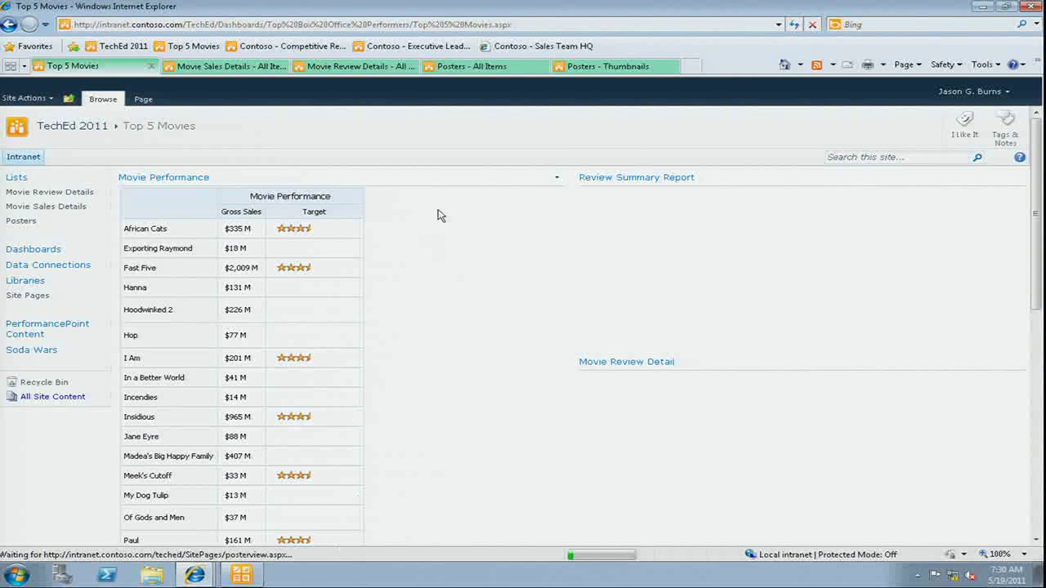
mouse_move(1038, 291)
left_mouse_down()
mouse_move(1038, 441)
mouse_move(1038, 291)
left_mouse_up()
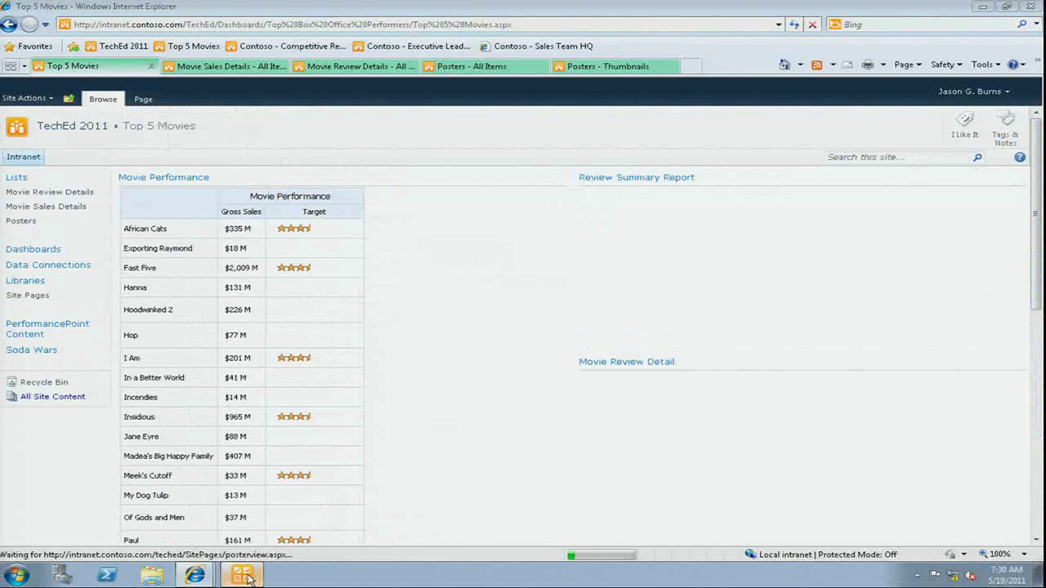
left_click(260, 578)
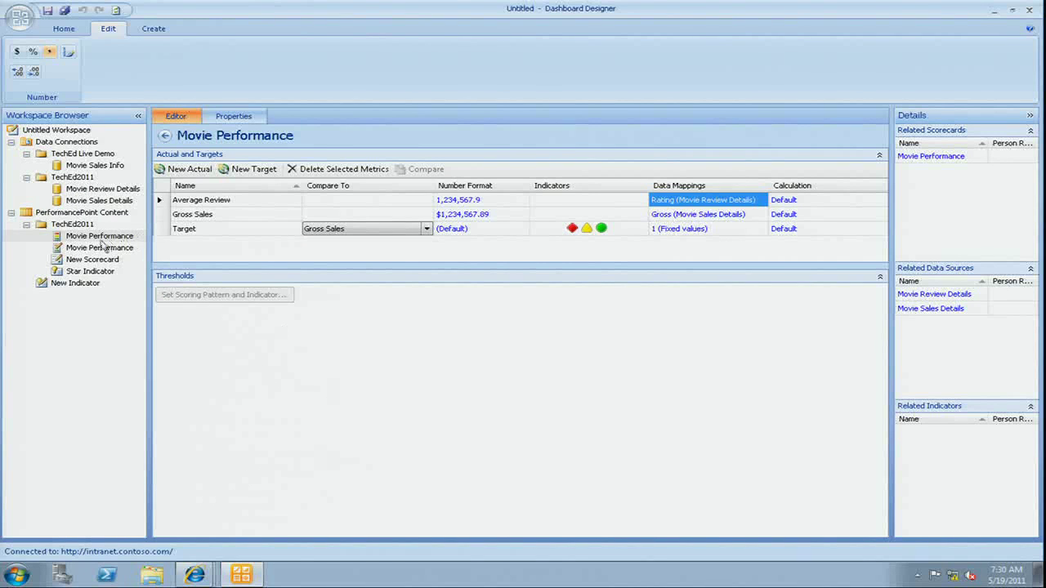
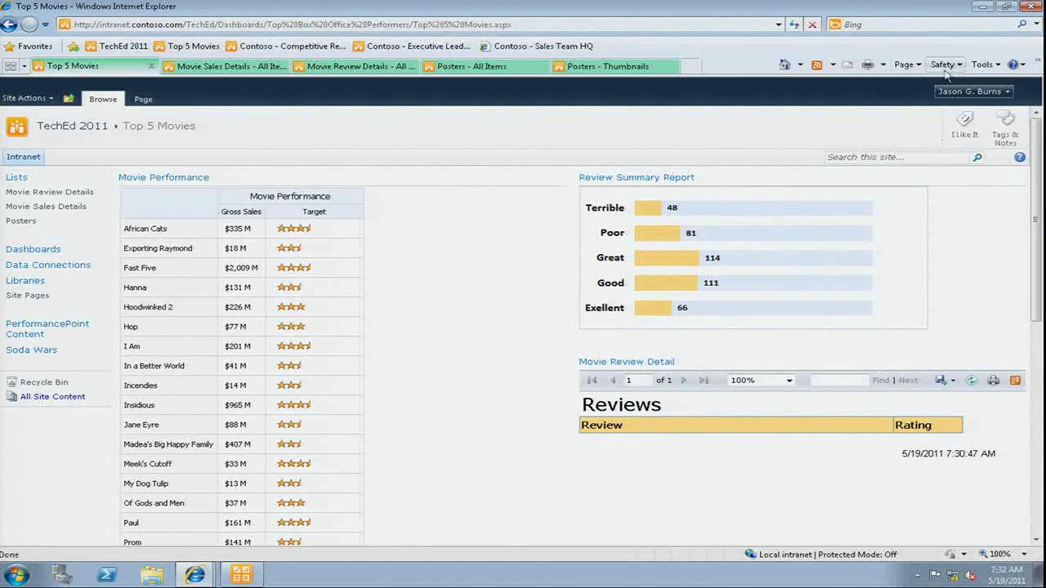
left_click(981, 8)
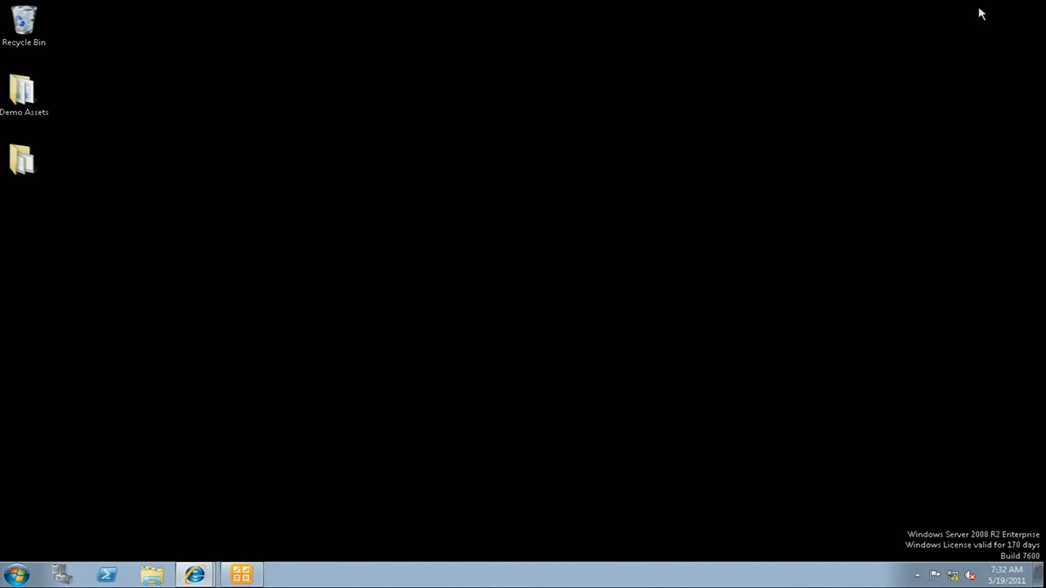
left_click(209, 575)
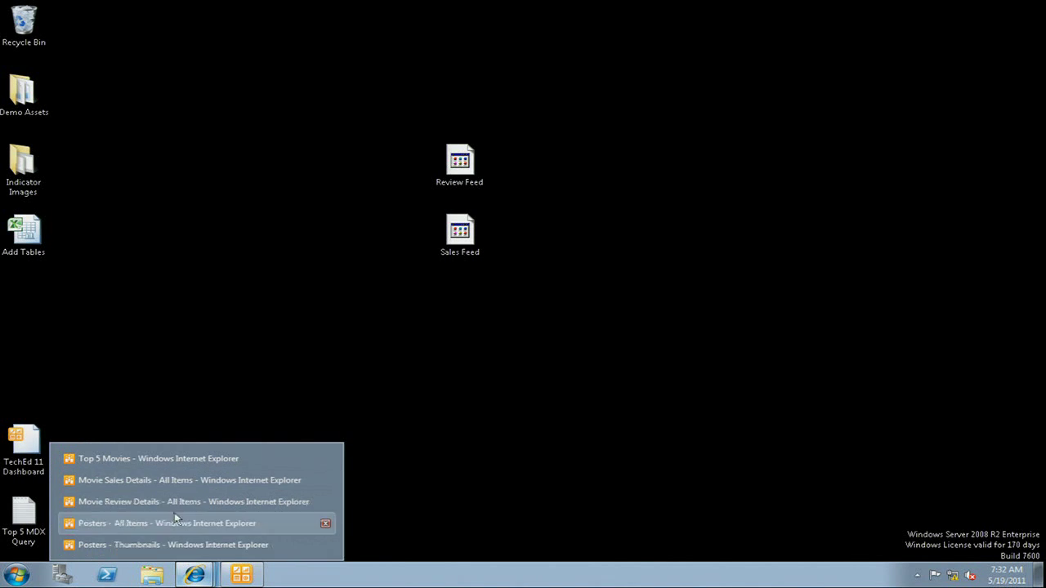
left_click(180, 460)
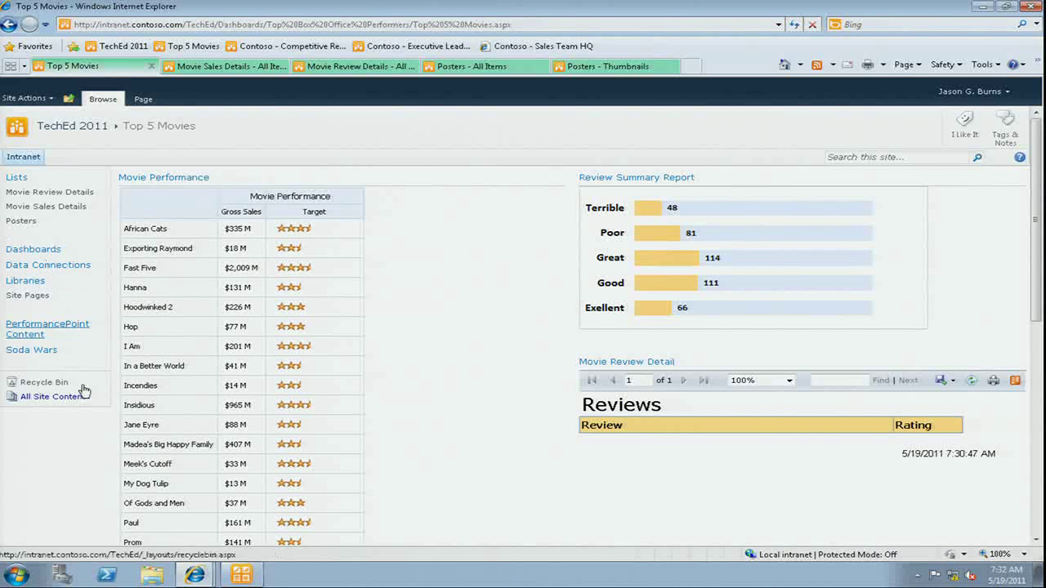
Step: Open the Movie Review Data workbook from the site's Documents library in the browser
left_click(52, 397)
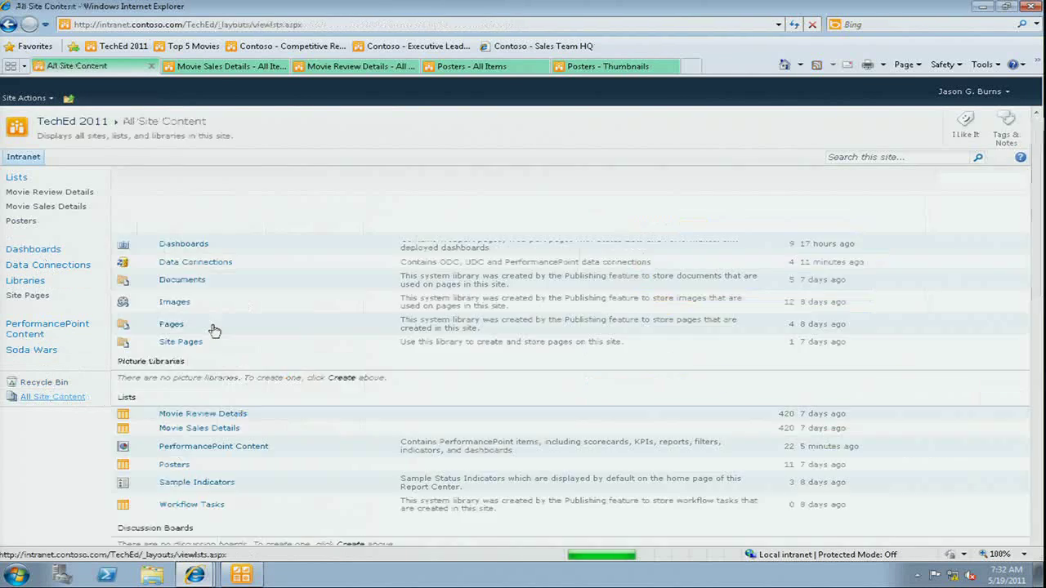
left_click(197, 282)
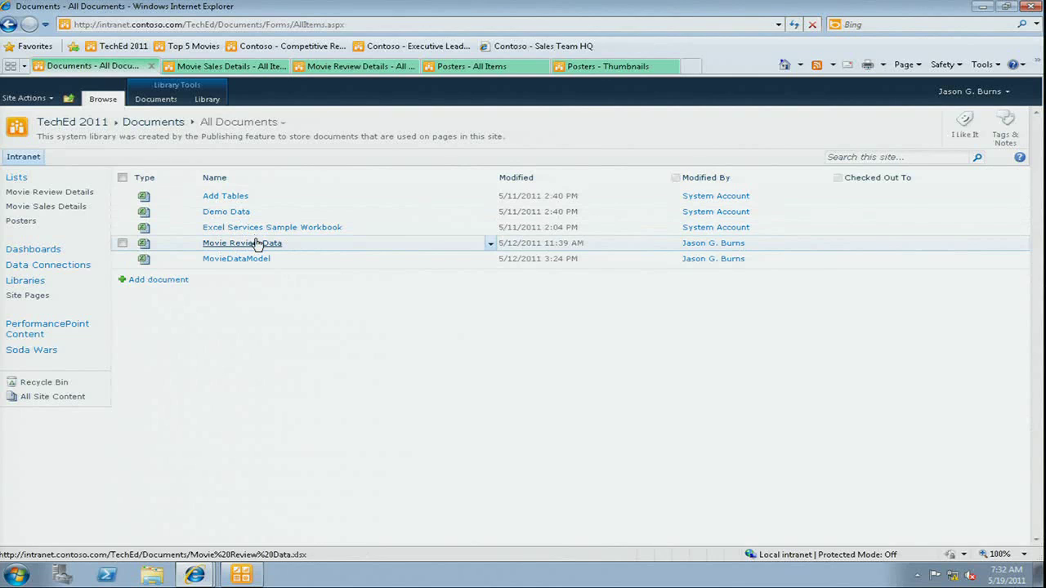
left_click(263, 243)
left_click(237, 244)
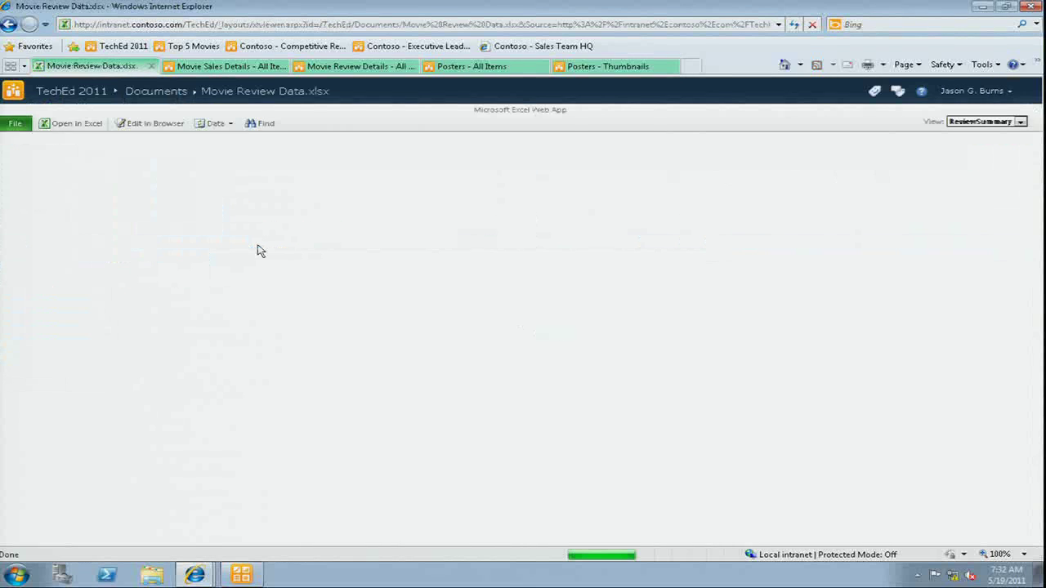
Step: Open the Movie Review Data workbook in Microsoft Excel for editing
left_click(86, 123)
left_click(466, 285)
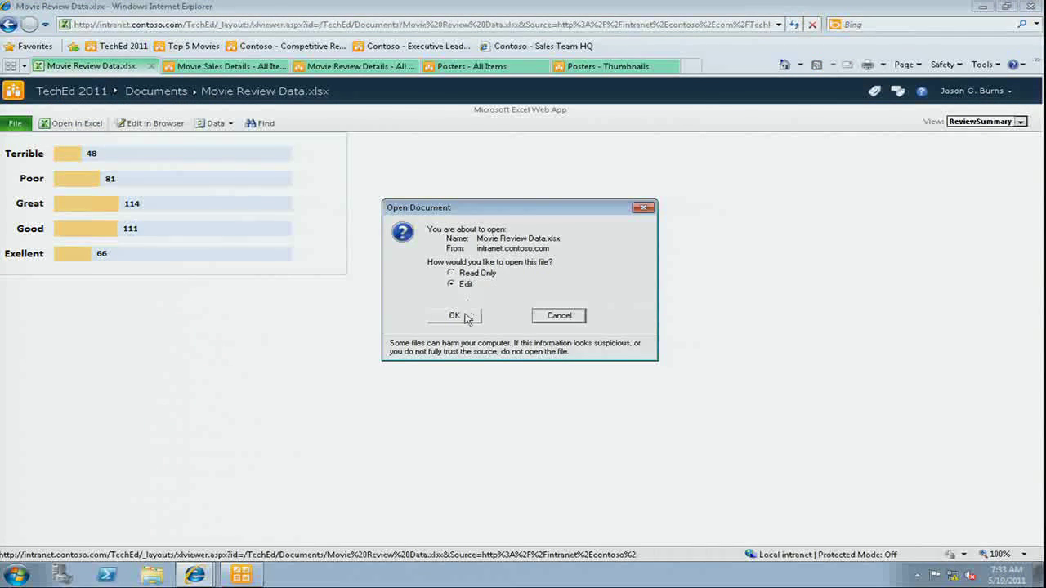
left_click(456, 316)
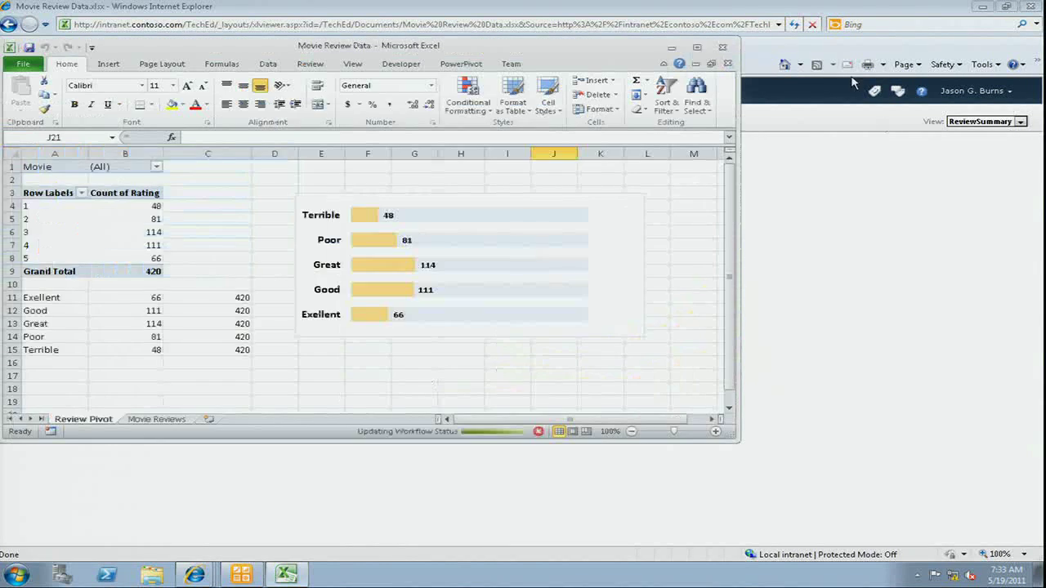
Step: Enlarge the Movie Review Data workbook window and examine the rating bar series of the ReviewSummary chart and its source range
left_click(697, 47)
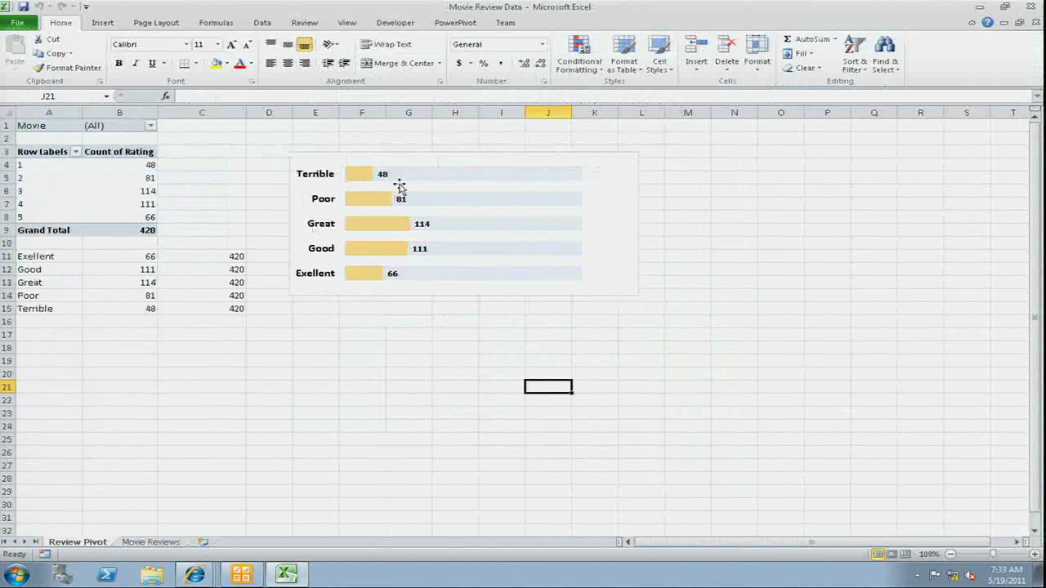
left_click(439, 178)
left_click(363, 174)
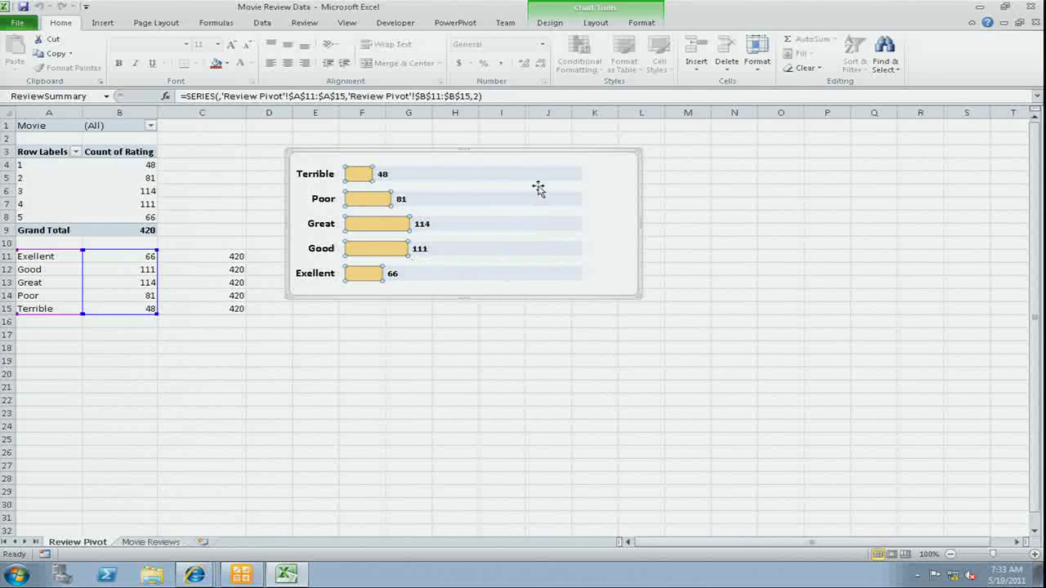
left_click(541, 157)
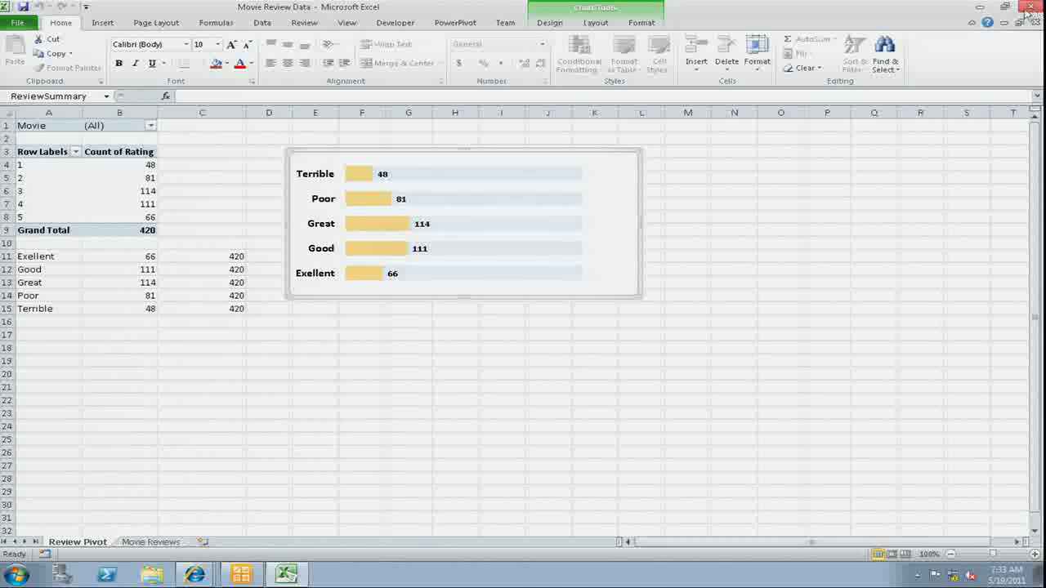
Step: Close the Movie Review Data workbook and return to Dashboard Designer
left_click(240, 574)
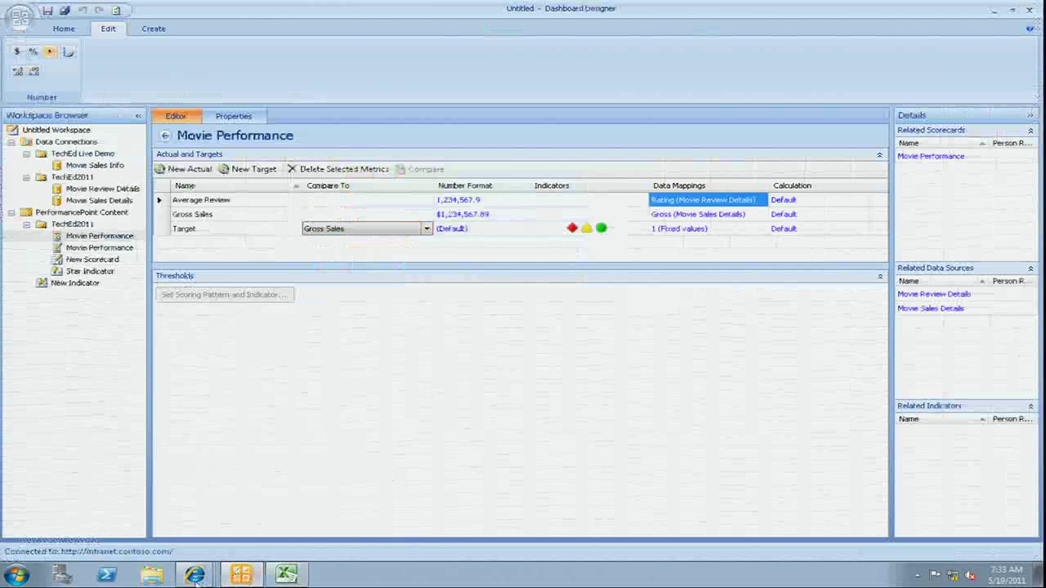
left_click(286, 574)
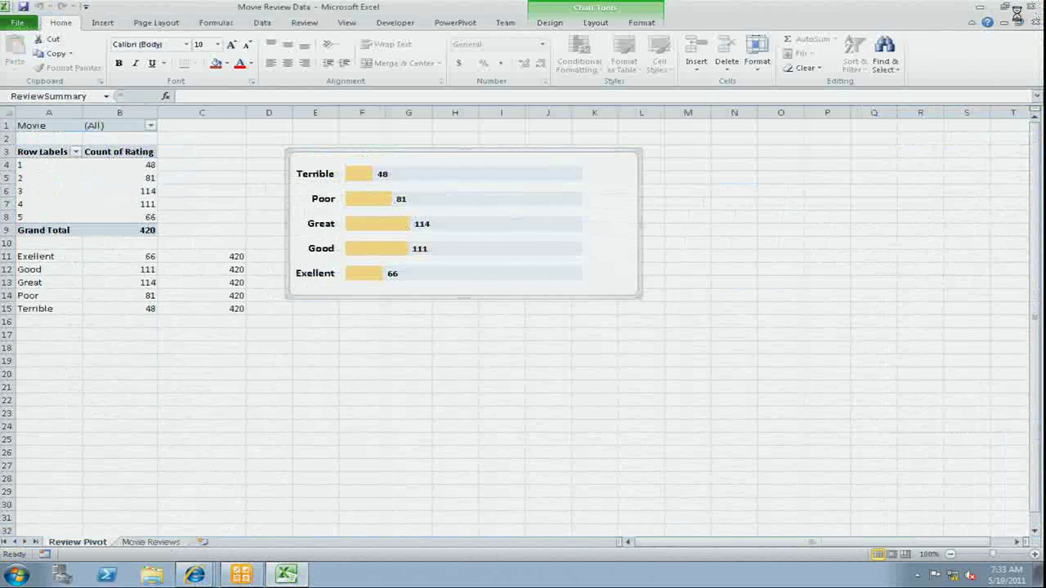
left_click(244, 574)
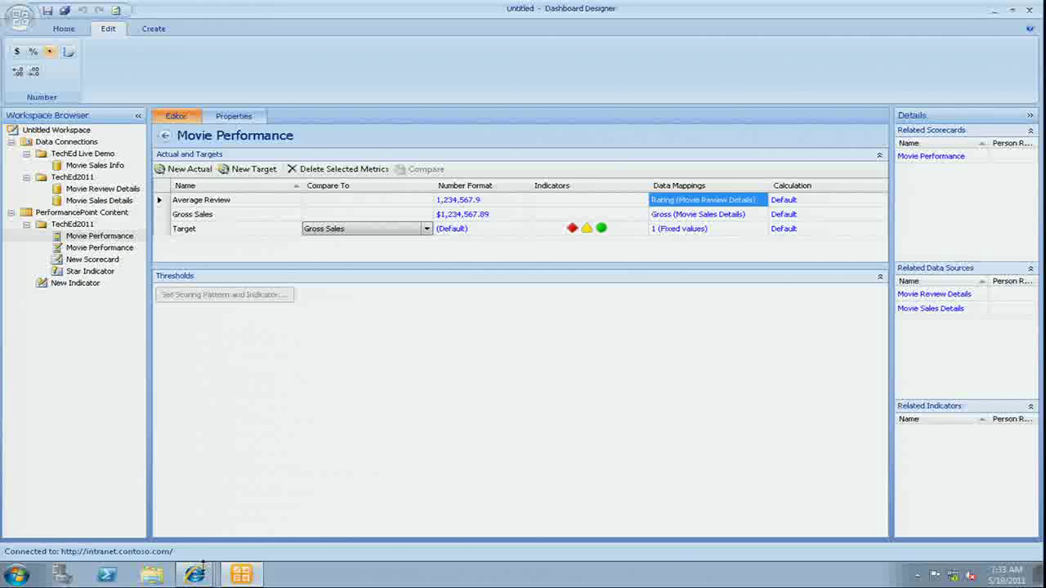
left_click(250, 576)
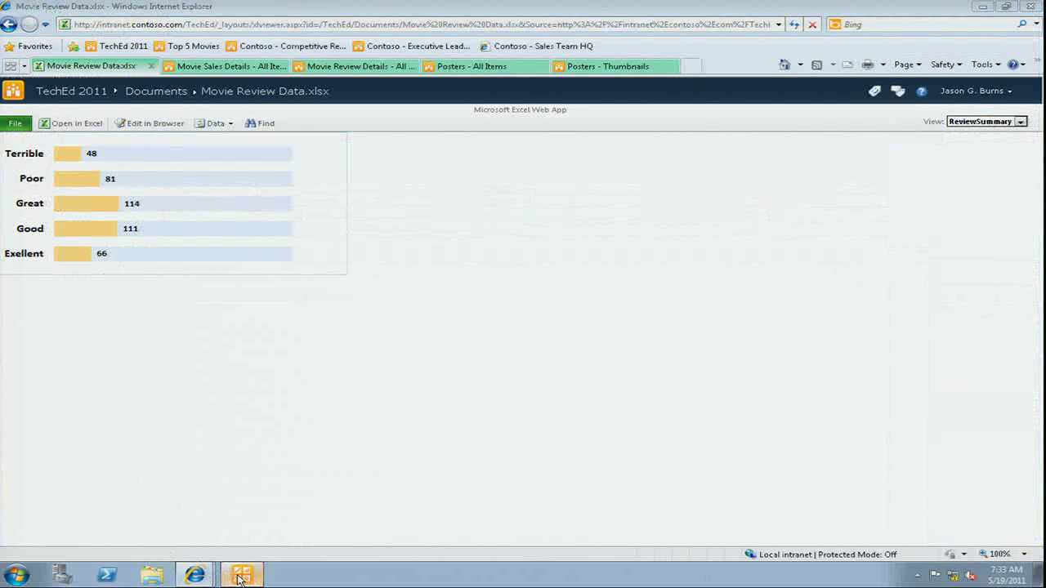
left_click(240, 576)
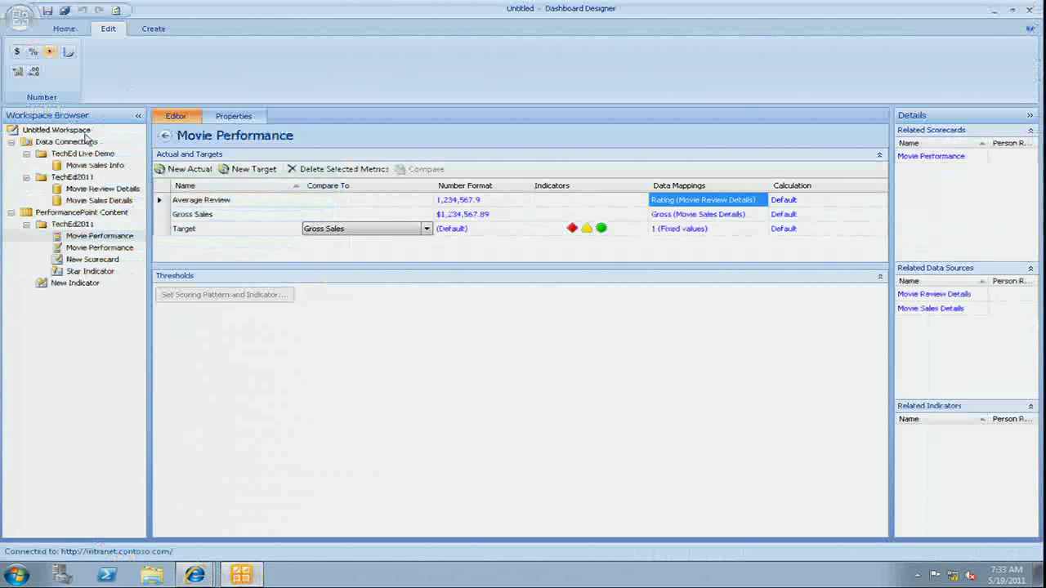
Step: Create a new report in PerformancePoint Content using the Excel Services template
right_click(89, 214)
mouse_move(122, 215)
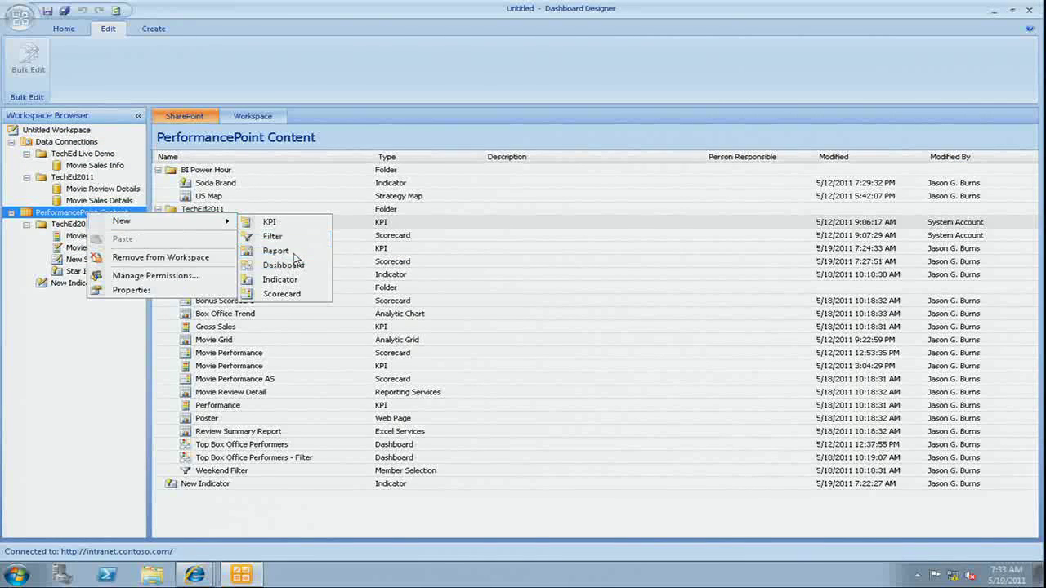
left_click(222, 248)
left_click(448, 178)
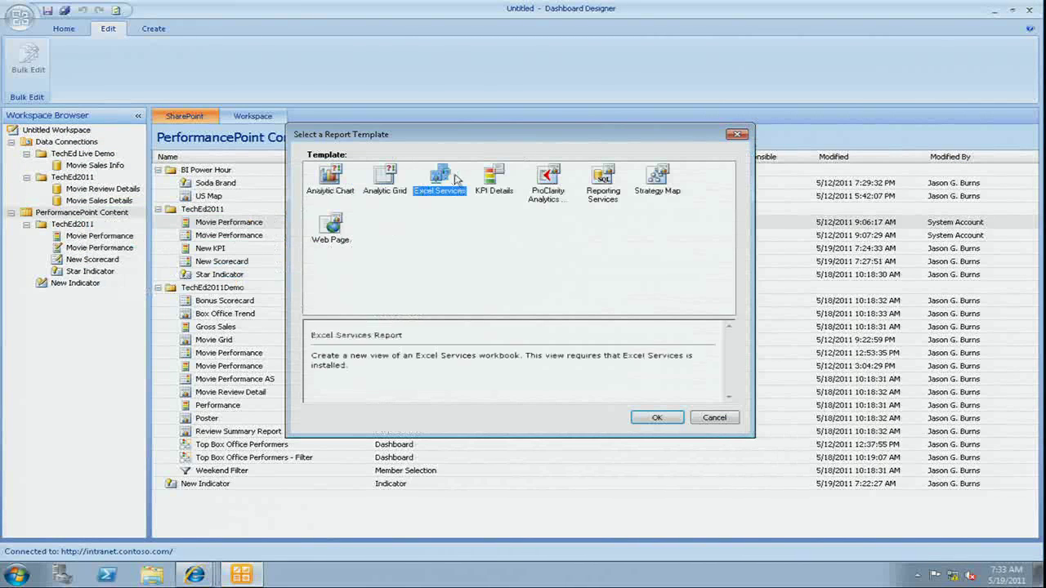
left_click(658, 417)
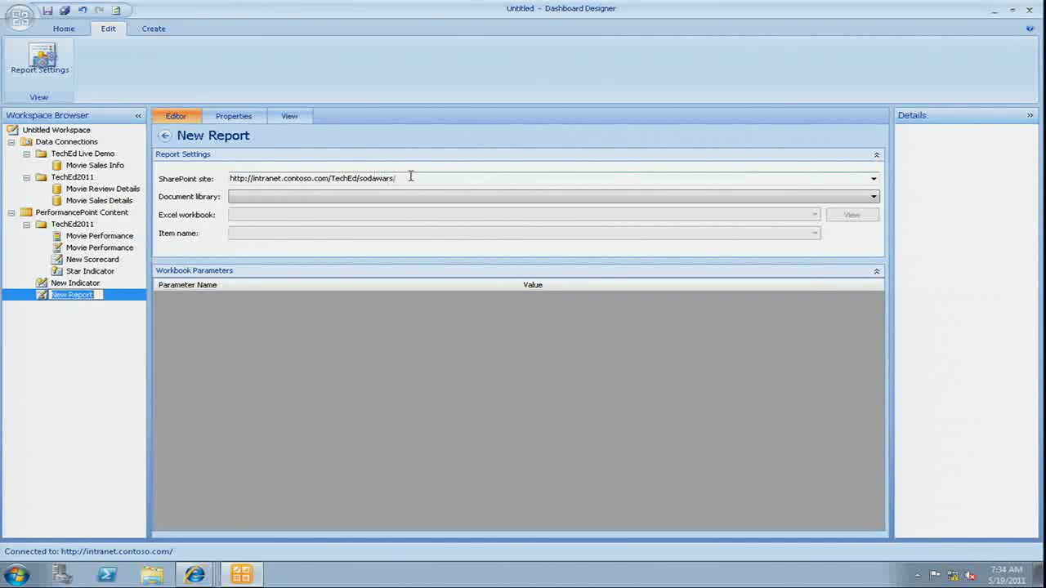
double_click(422, 174)
left_click(434, 178)
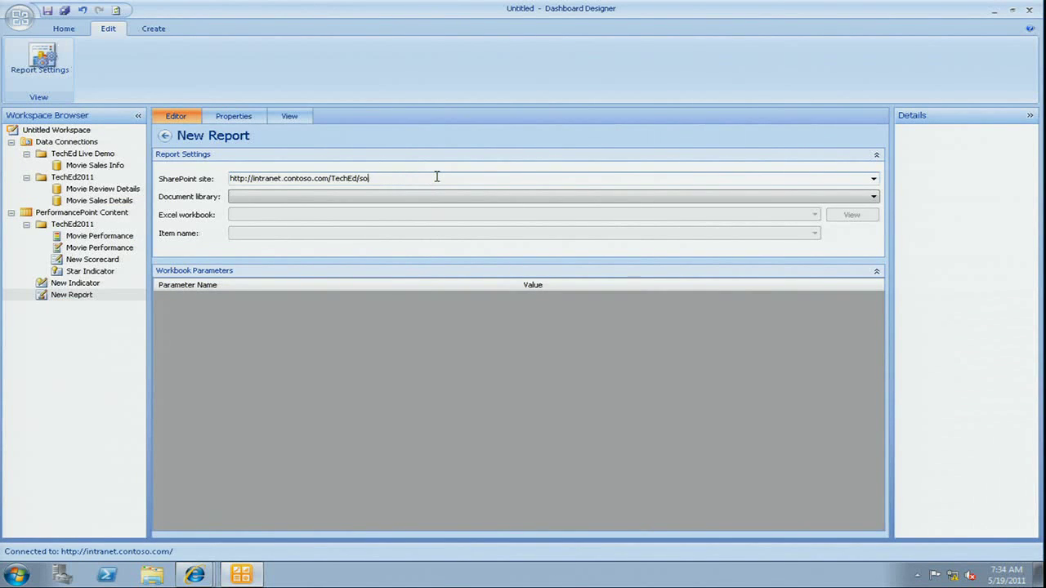
key("Return")
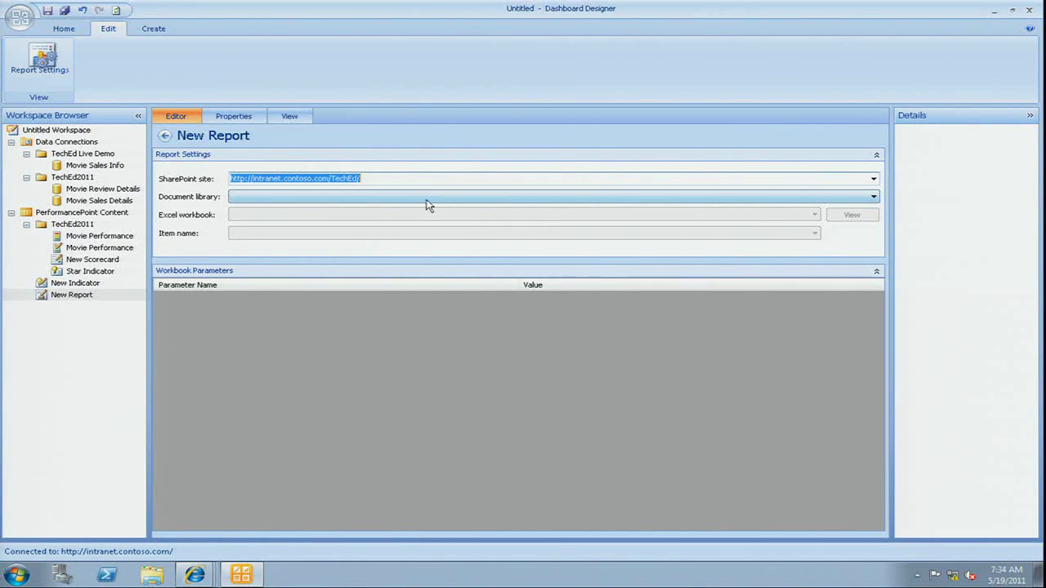
Step: Point the report to the ReviewSummary item of Movie Review Data.xlsx in the Documents library
left_click(434, 198)
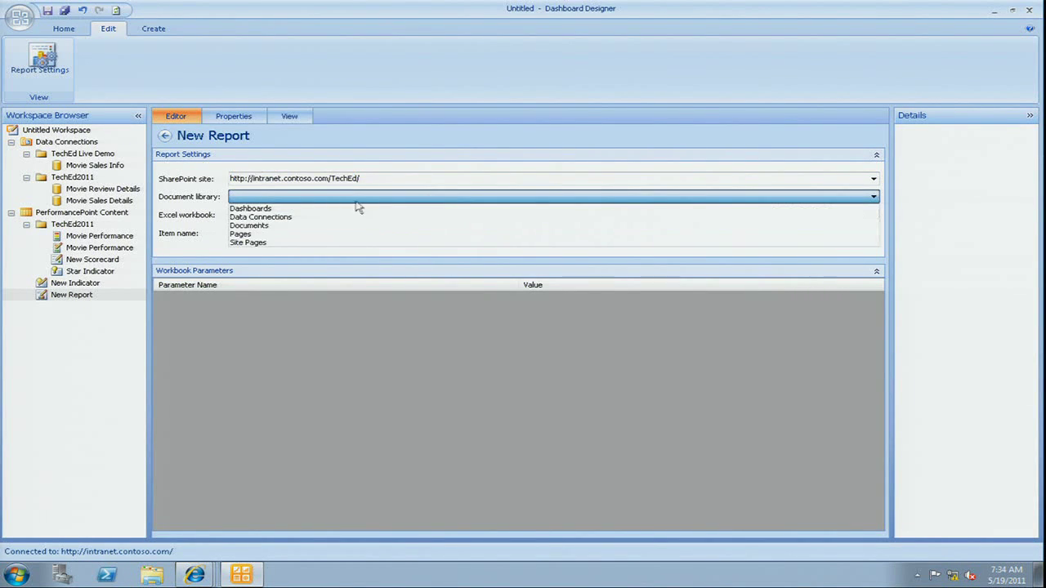
left_click(275, 227)
left_click(302, 217)
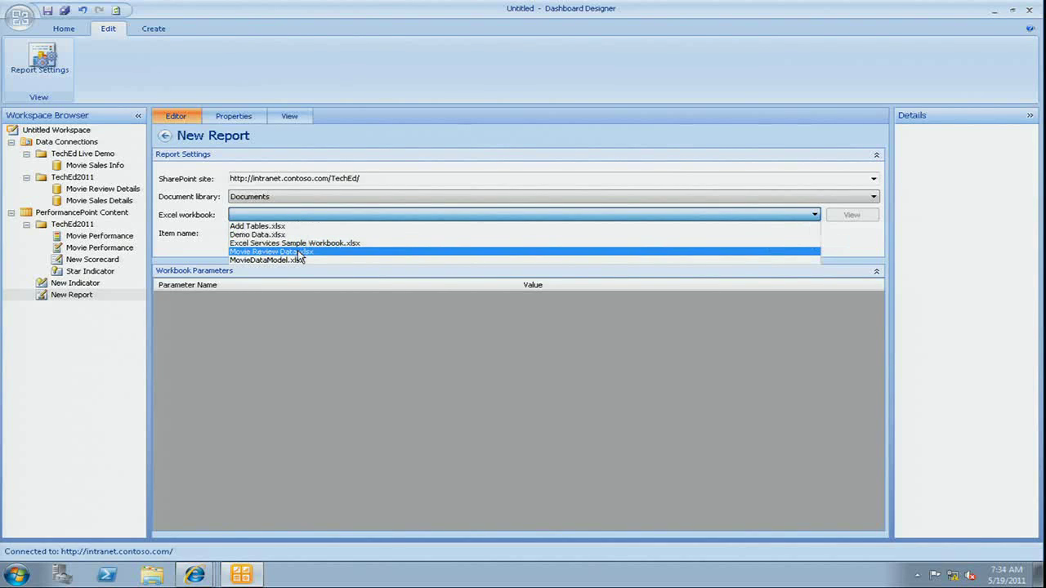
left_click(299, 252)
left_click(304, 234)
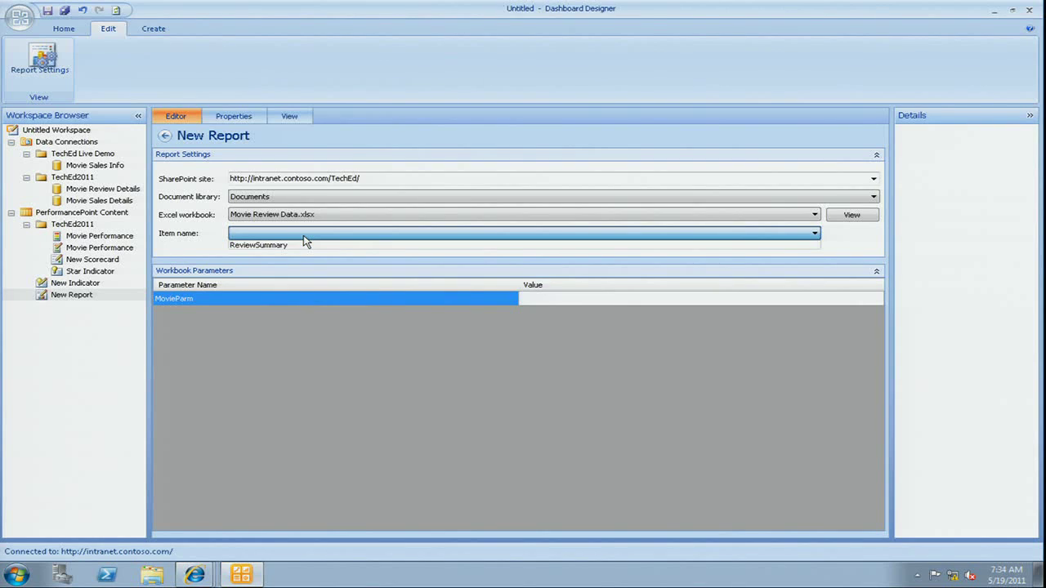
left_click(297, 246)
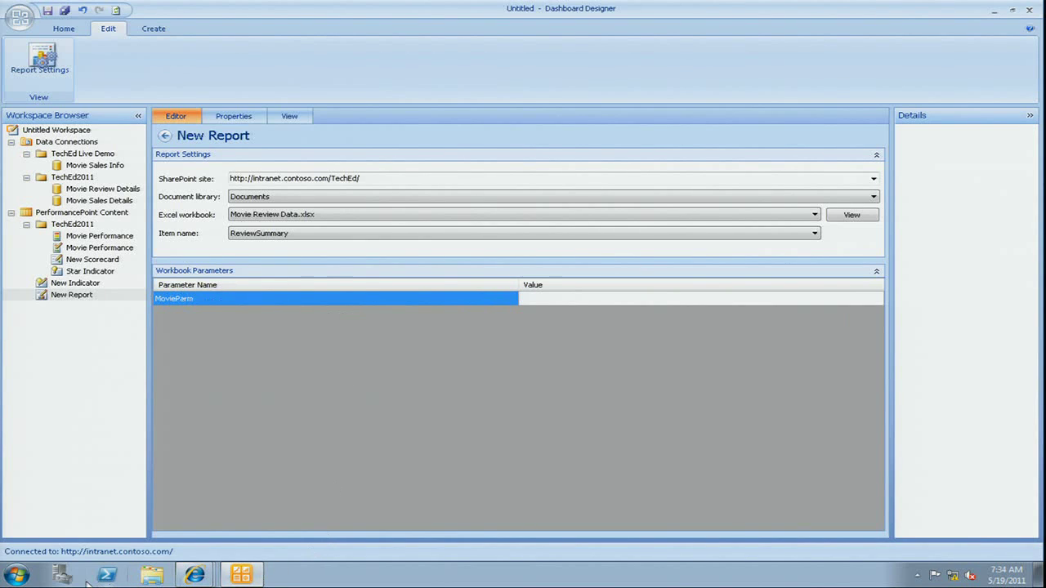
Step: Reopen the recent Movie Review Data workbook in Excel, examine the pivot's Movie filter cell B1, and return to Dashboard Designer
left_click(16, 575)
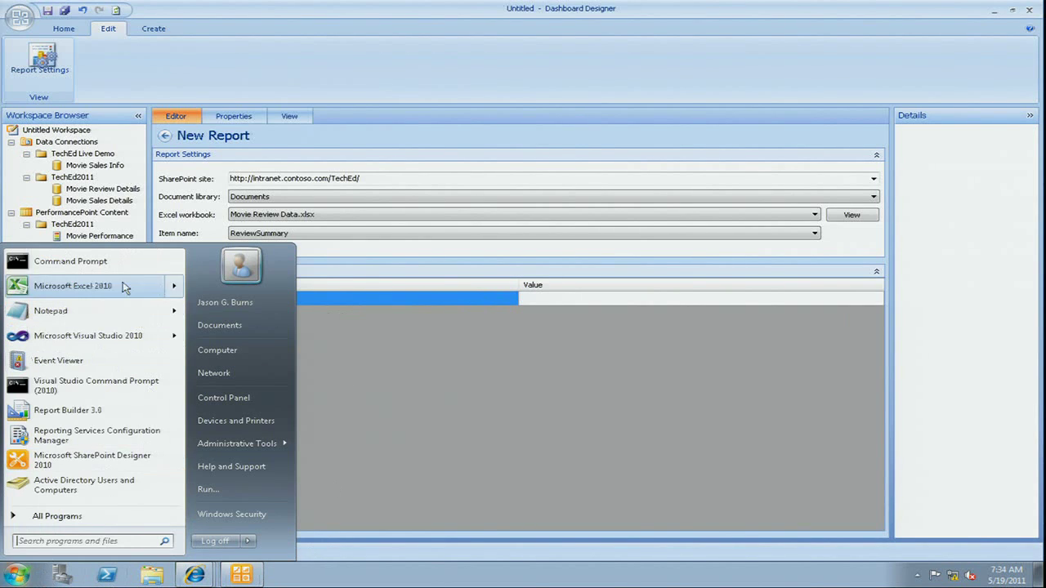
left_click(174, 286)
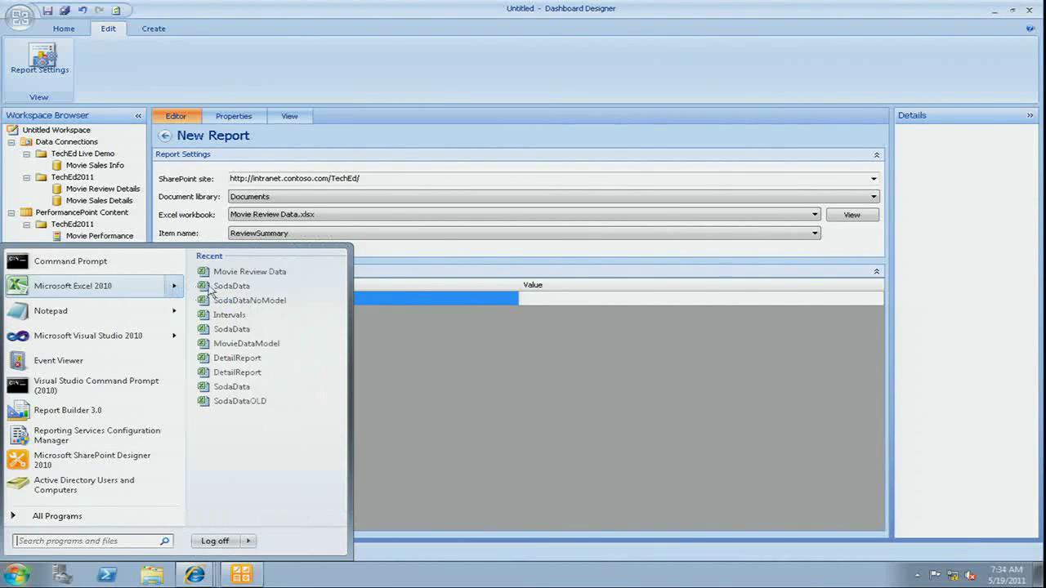
left_click(252, 272)
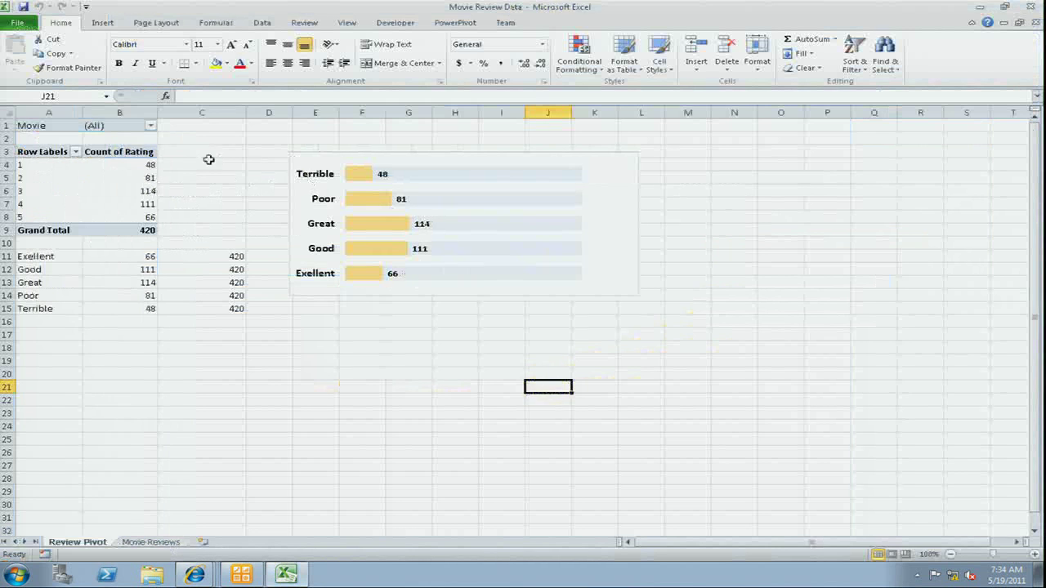
left_click(133, 128)
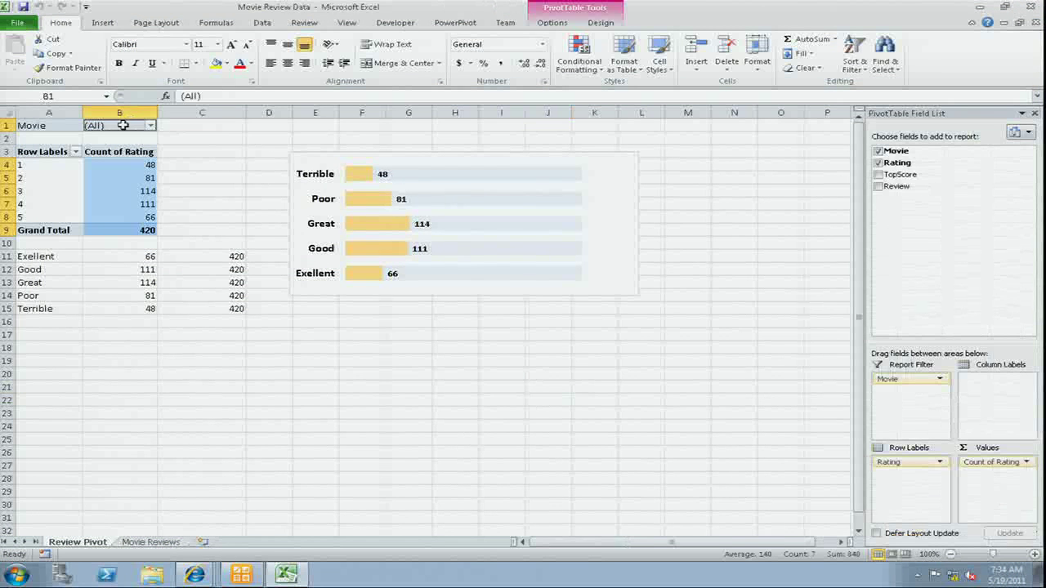
left_click(106, 97)
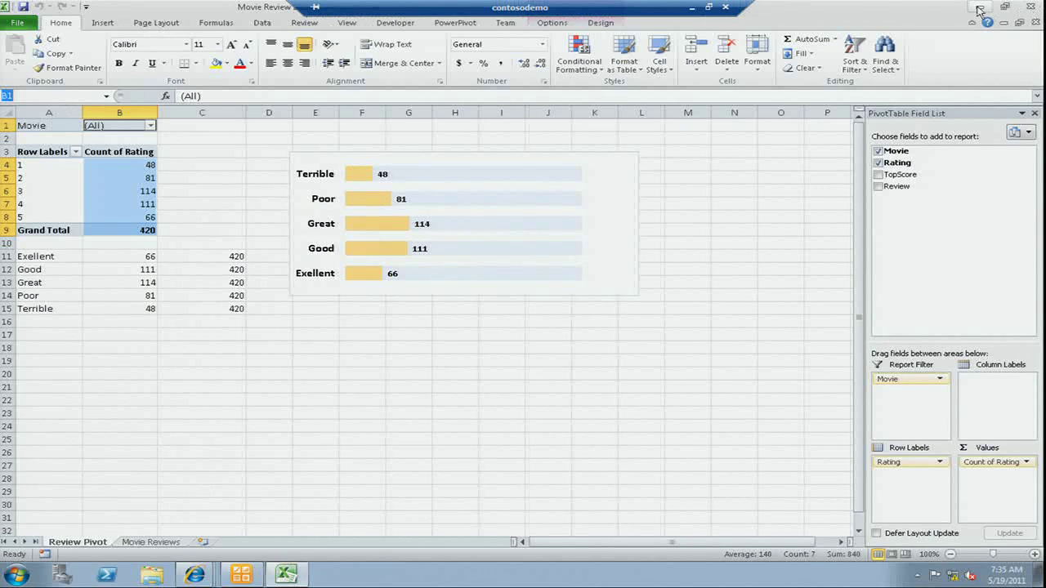
left_click(989, 12)
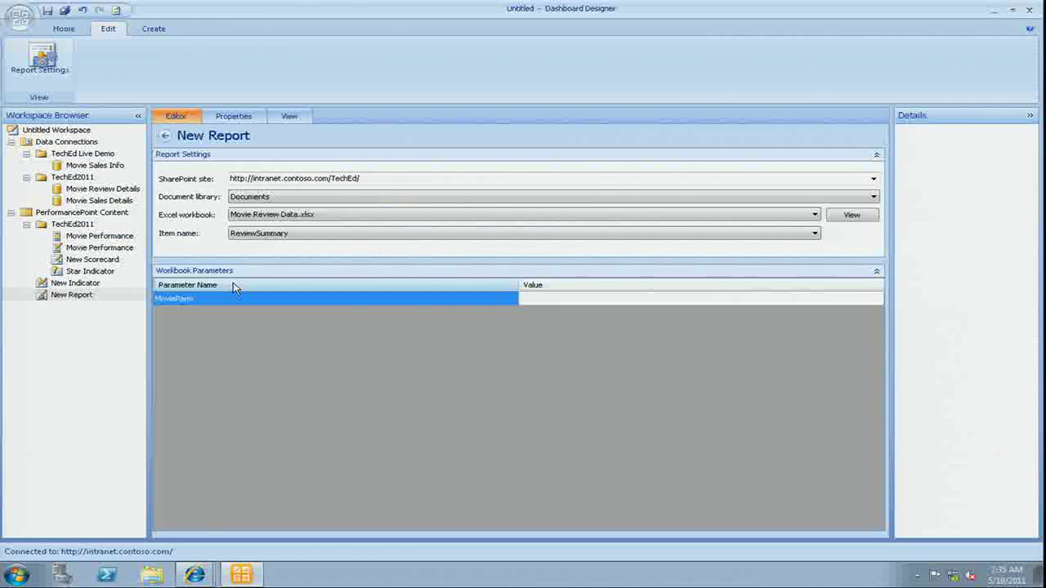
Step: Preview the new Excel Services report and rename it Review Summary
left_click(289, 116)
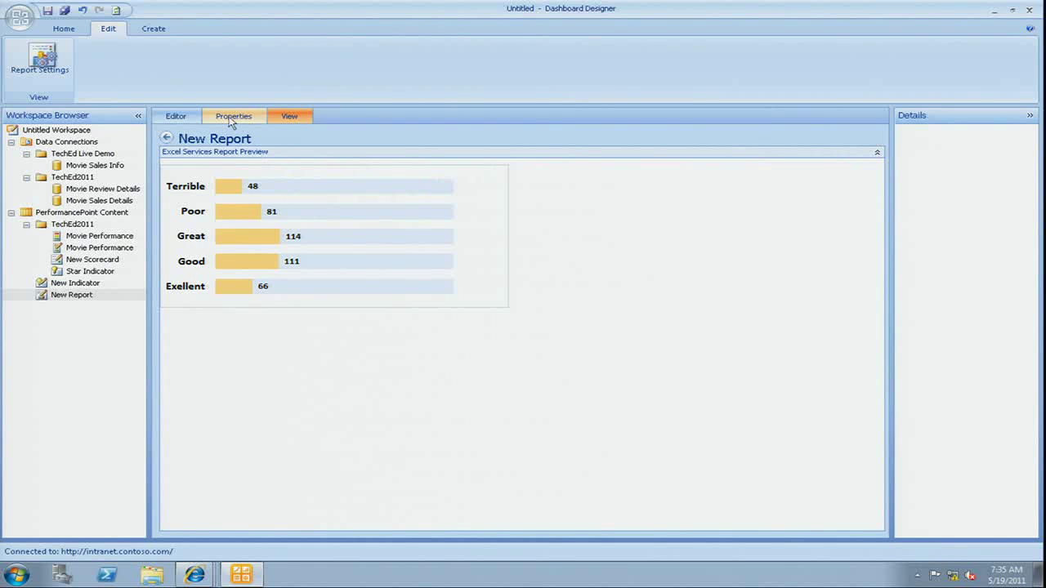
left_click(72, 296)
right_click(72, 295)
left_click(114, 414)
left_click(300, 173)
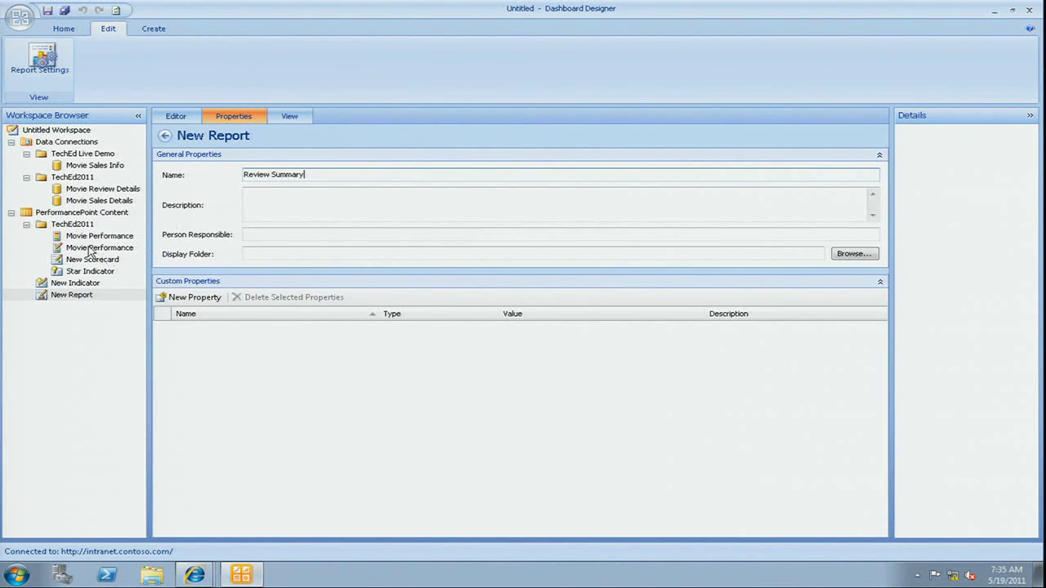
Step: Delete the Movie Performance KPI that holds the Average, Gross and Rating metrics from the TechEd2011 folder
left_click(89, 249)
right_click(88, 248)
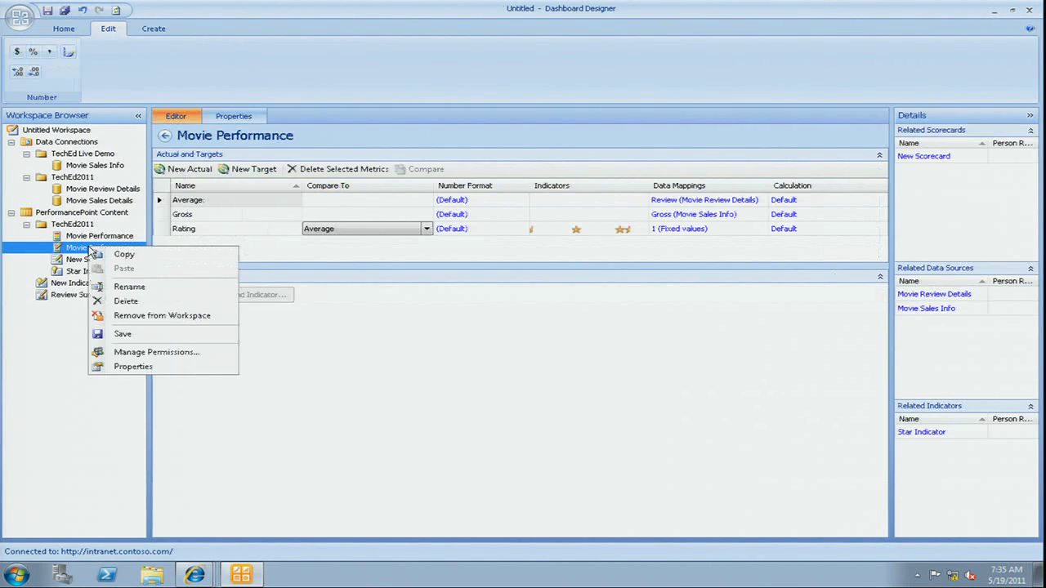
left_click(128, 301)
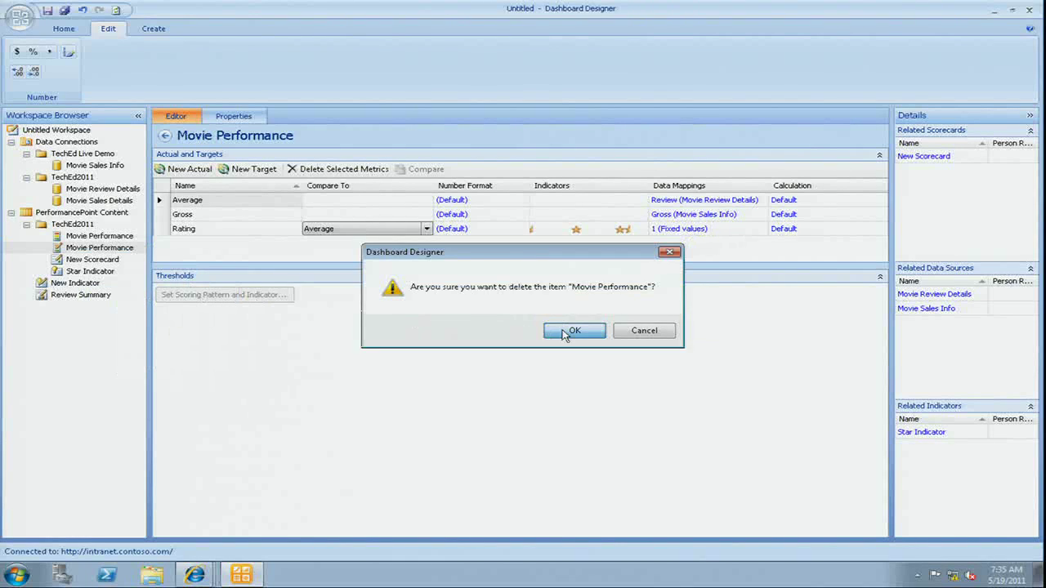
left_click(565, 331)
Step: Delete New Scorecard from the TechEd2011 folder
left_click(91, 248)
right_click(92, 252)
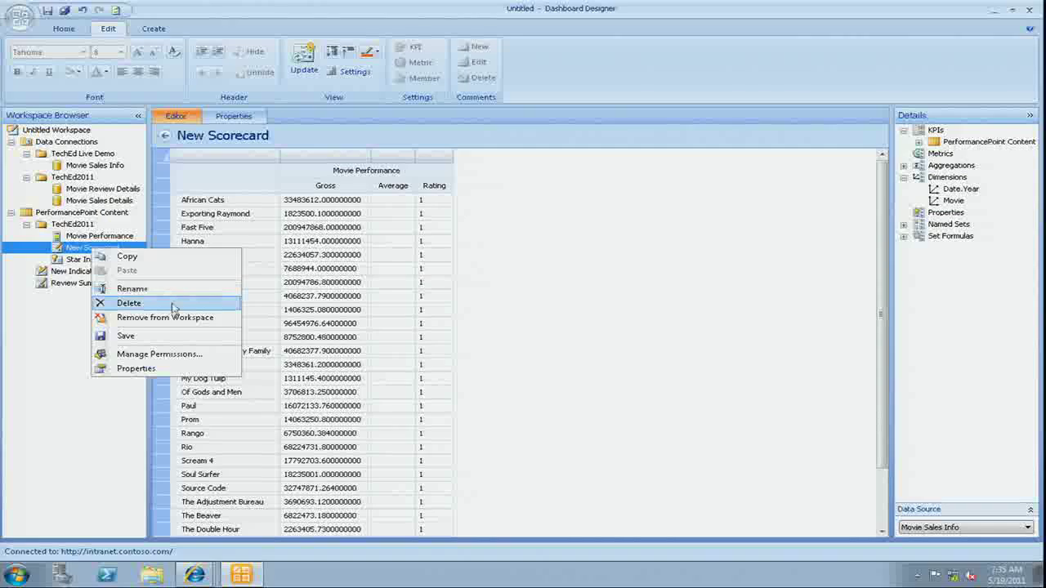
left_click(174, 304)
left_click(546, 332)
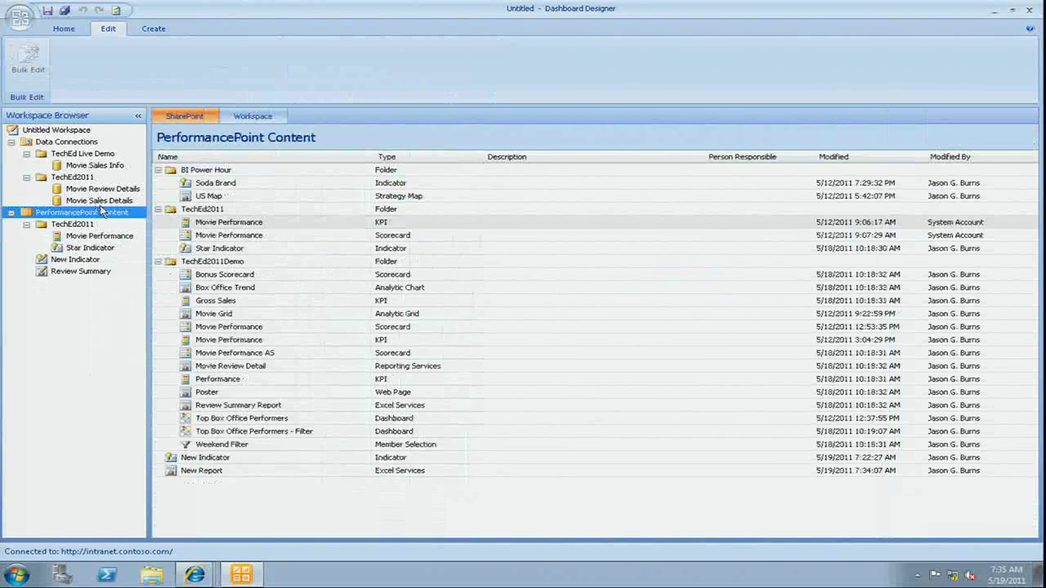
Step: Open the Movie Performance scorecard from the TechEd2011Demo folder and select the Gross Sales cell for African Cats
left_click(258, 116)
left_click(193, 119)
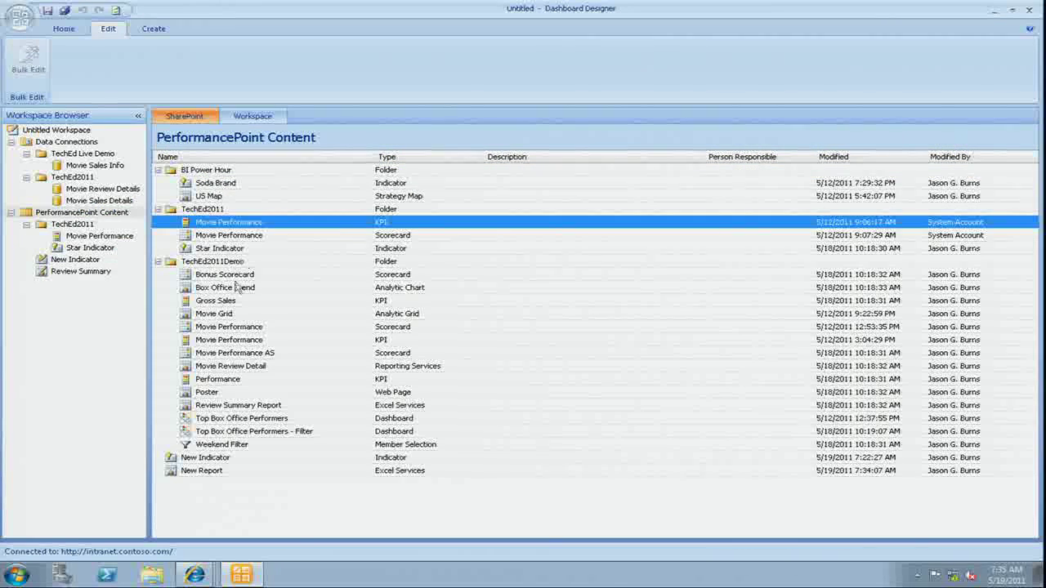
double_click(237, 328)
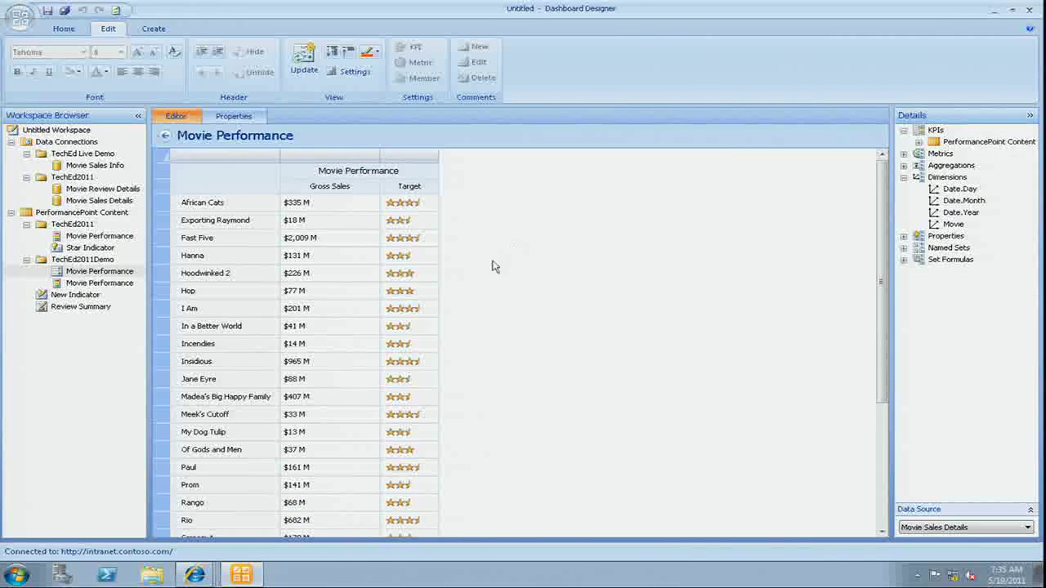
left_click(315, 205)
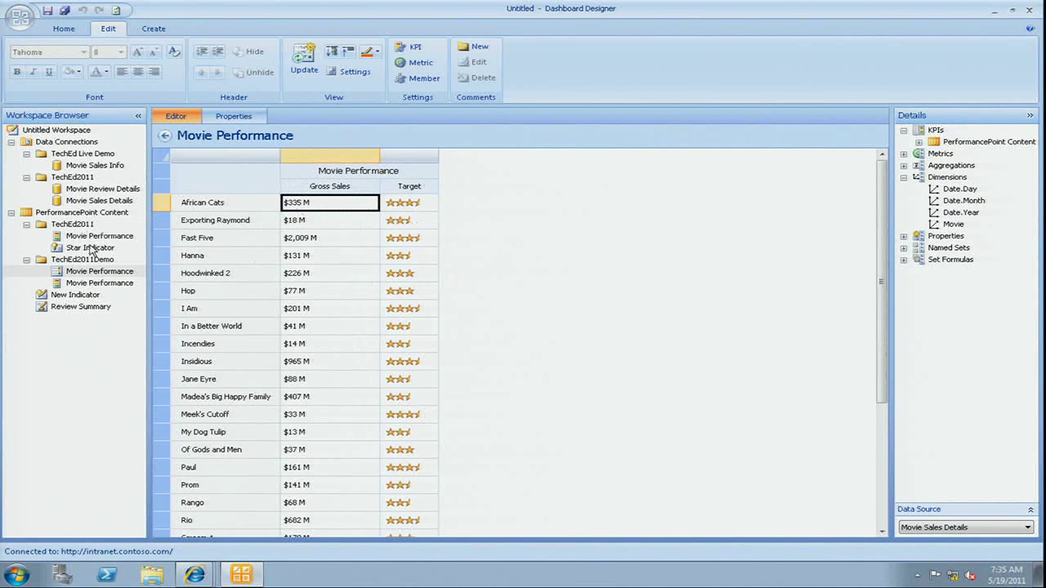
Step: Review the Gross Sales number format in the TechEd2011Demo Movie Performance KPI without changing it, and return to the Movie Performance scorecard
left_click(98, 283)
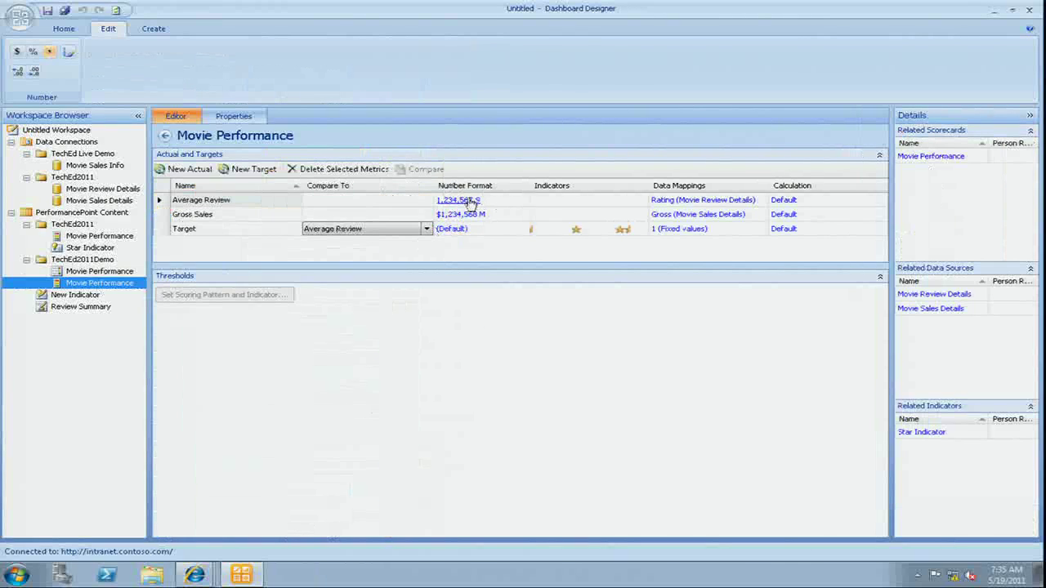
left_click(469, 215)
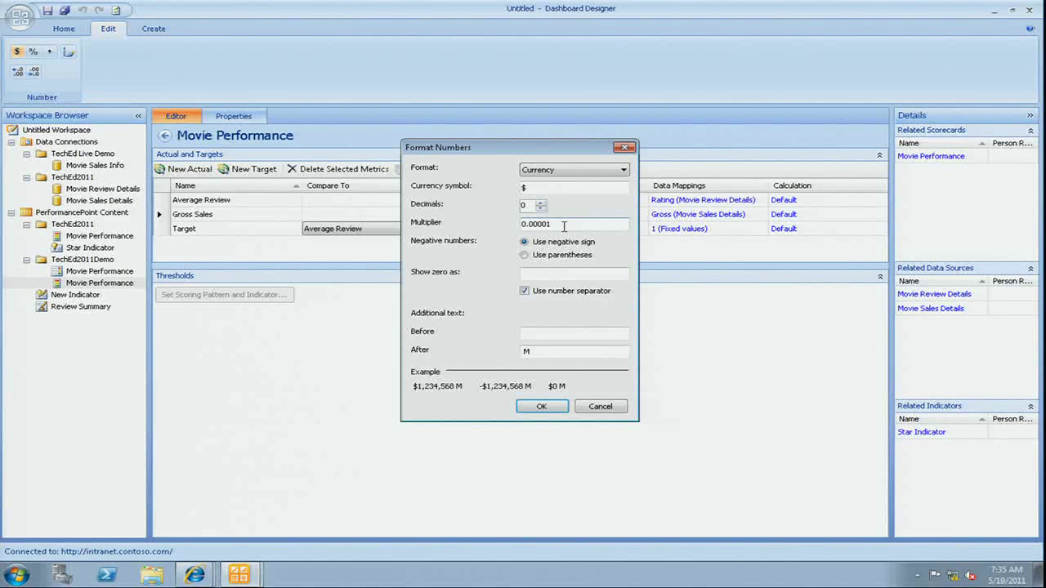
left_click(552, 351)
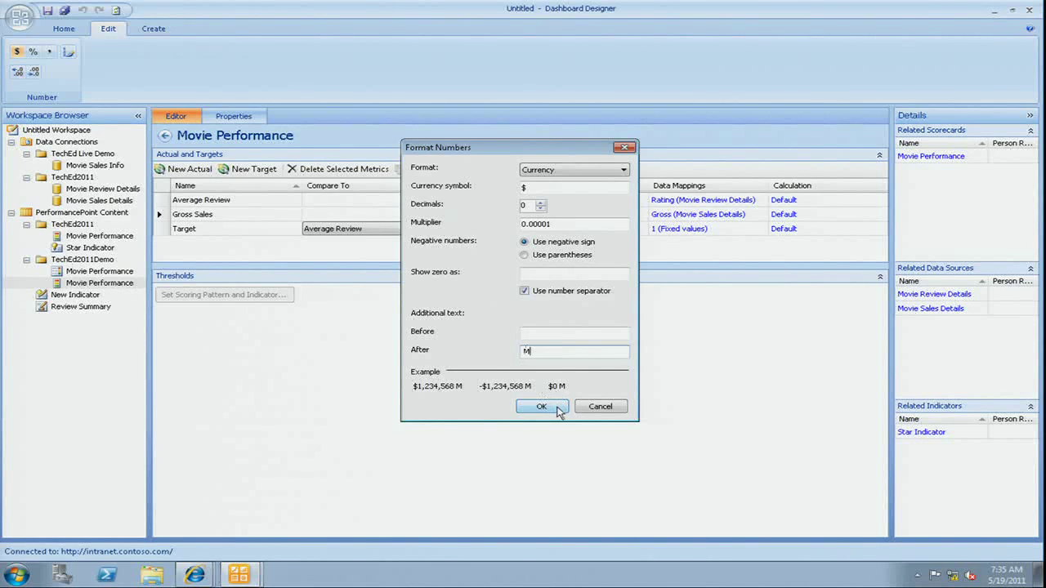
left_click(599, 407)
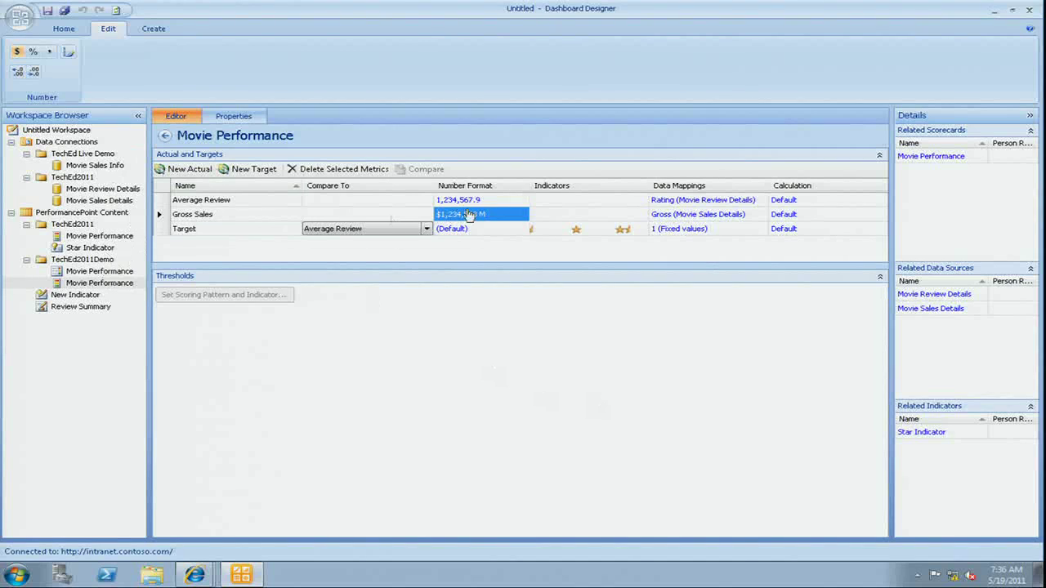
left_click(102, 271)
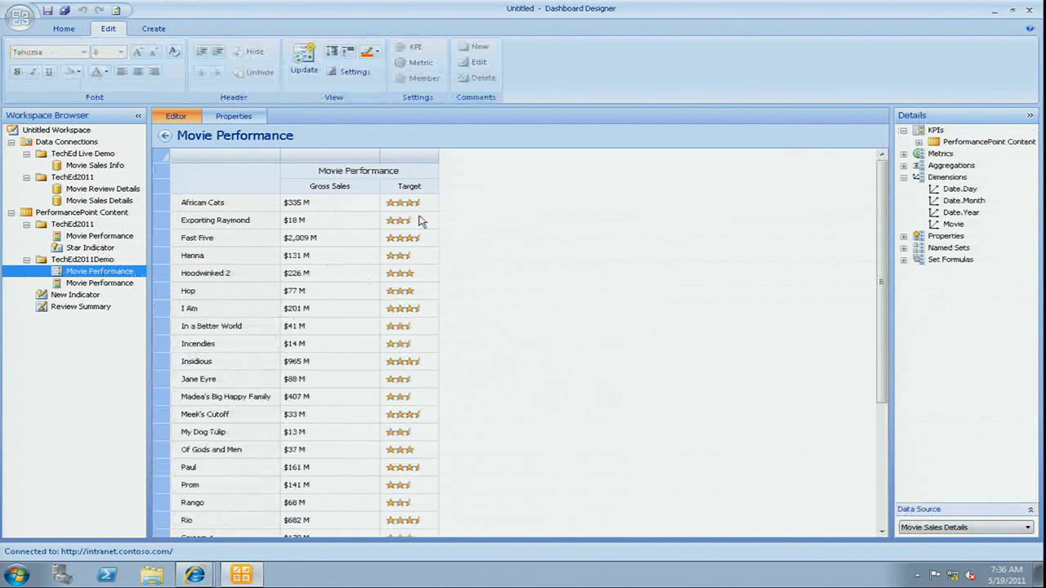
Step: Create a new dashboard in the TechEd2011Demo folder using the 2 Columns page template
right_click(96, 261)
mouse_move(135, 273)
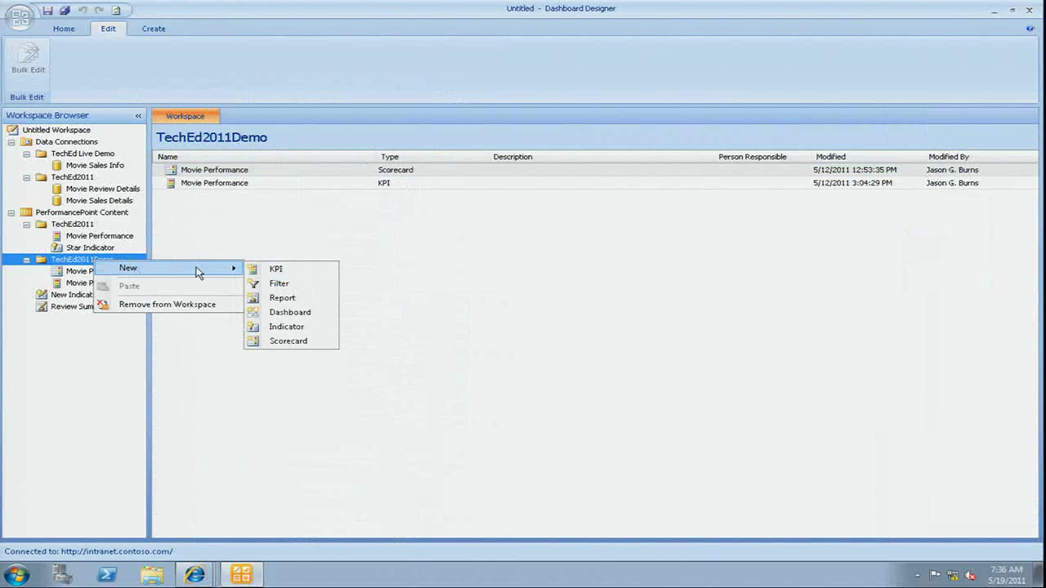
left_click(278, 313)
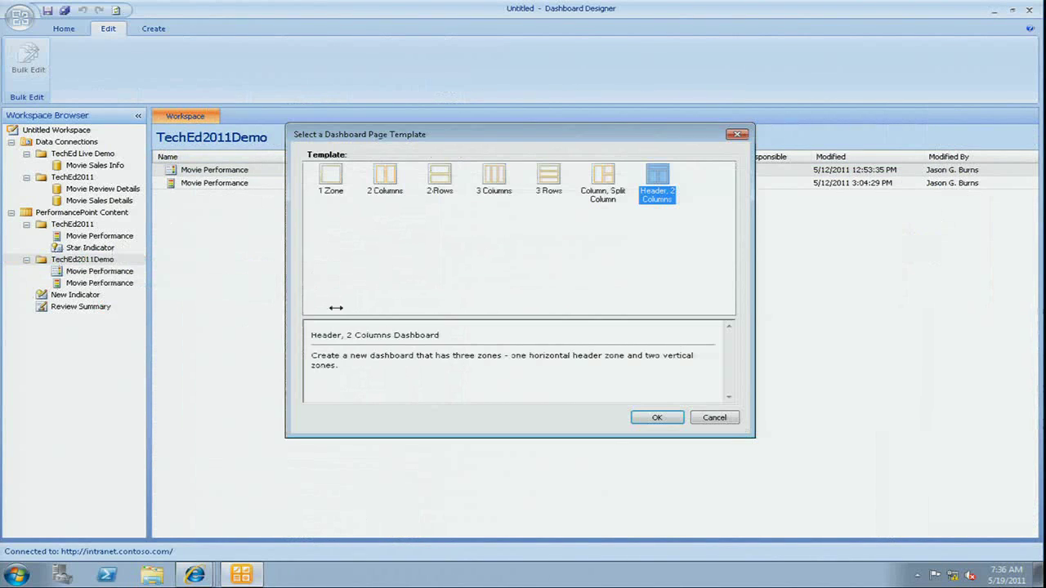
left_click(384, 184)
left_click(655, 417)
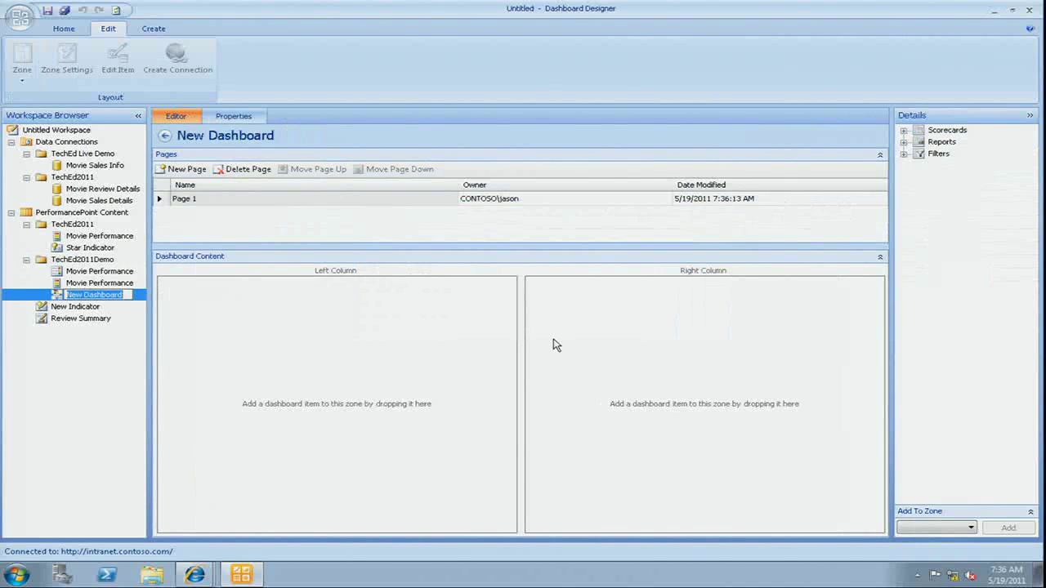
Step: Add the Movie Performance scorecard from TechEd2011Demo to the dashboard's Left Column zone
left_click(903, 131)
left_click(918, 143)
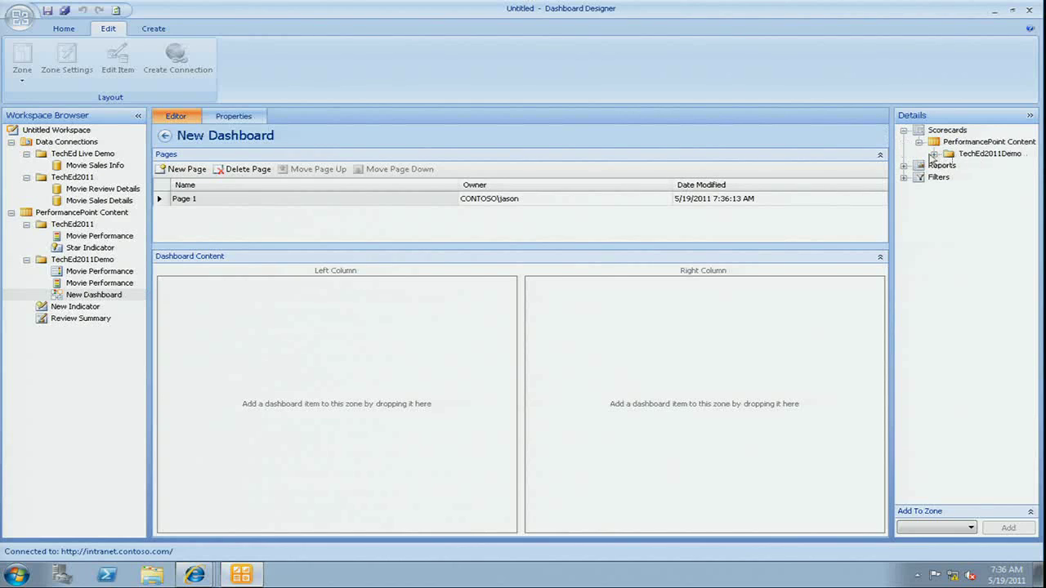
left_click(934, 155)
left_click_drag(1001, 165, 467, 354)
Step: Add the Review Summary report to the dashboard's Right Column zone
left_click(904, 177)
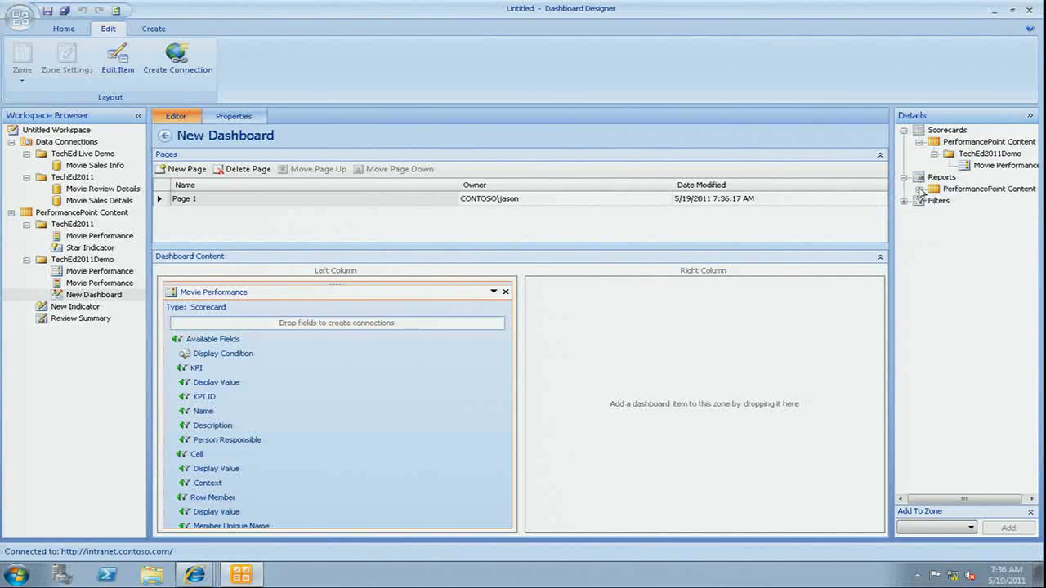
left_click(919, 188)
left_click_drag(952, 202, 742, 345)
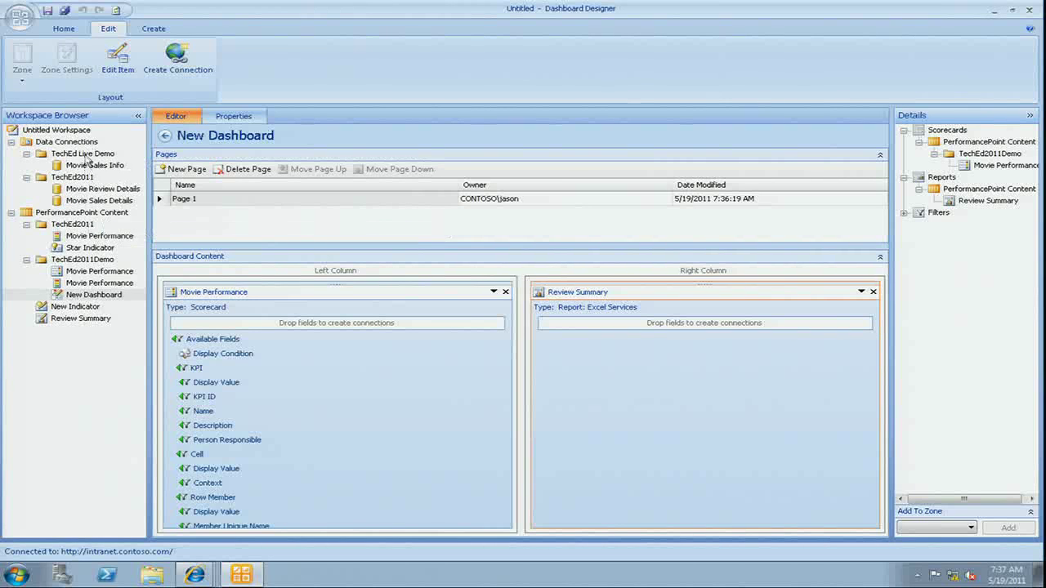
Step: Open the Movie Review Detail Reporting Services report from the PerformancePoint Content list and show its report settings
left_click(96, 213)
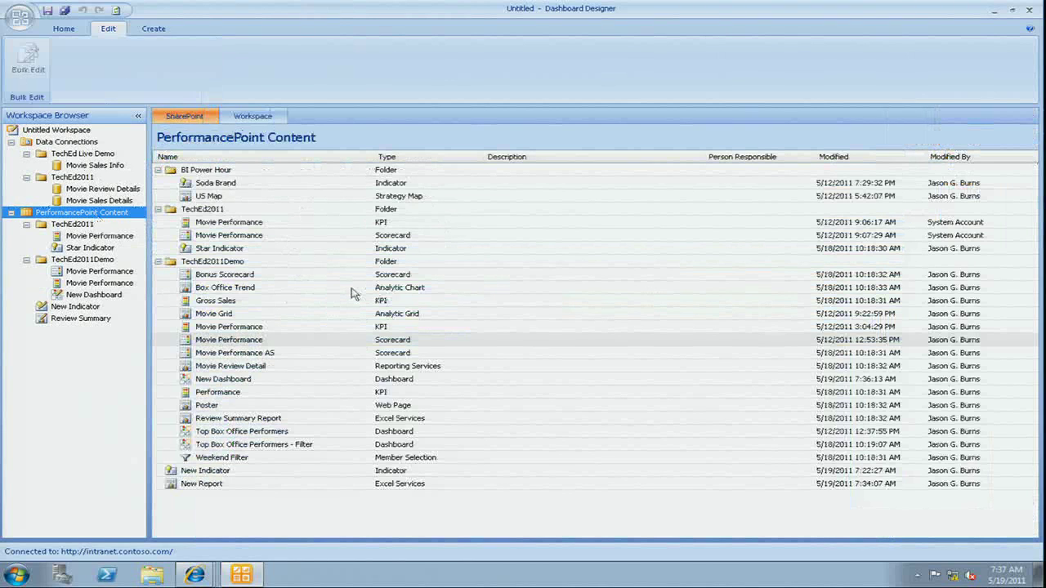
left_click(256, 368)
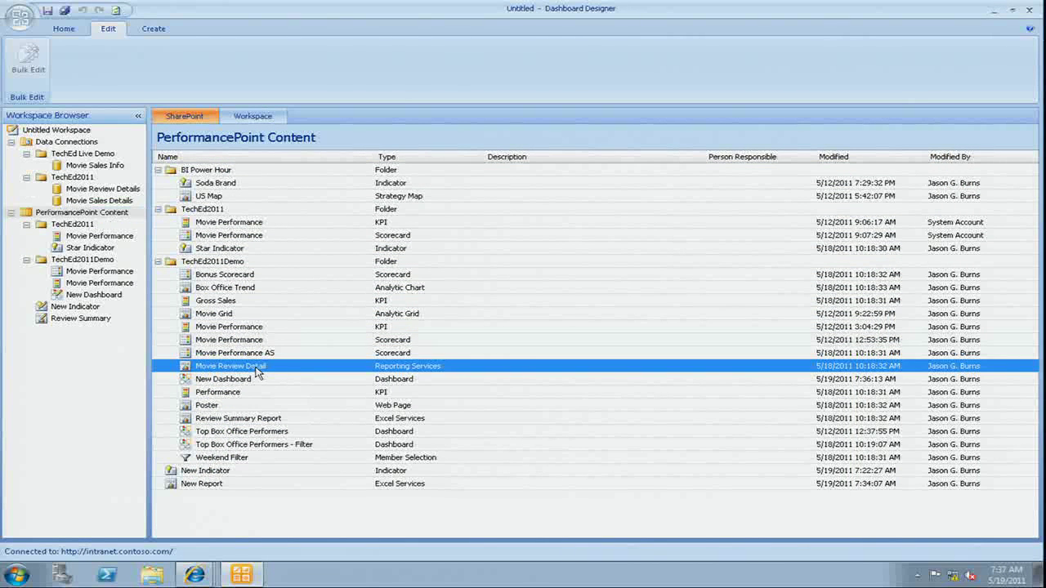
double_click(285, 370)
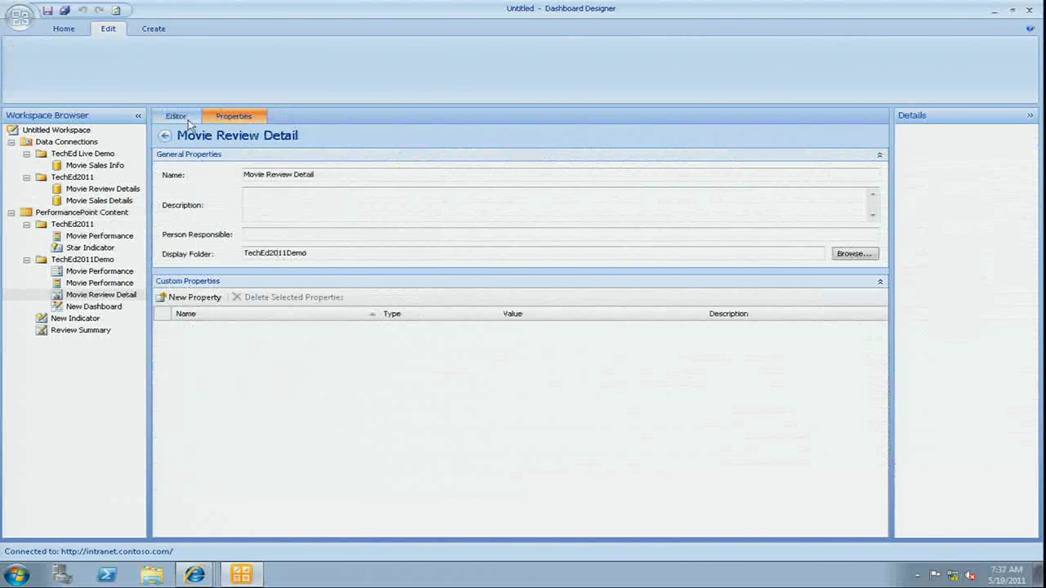
left_click(178, 117)
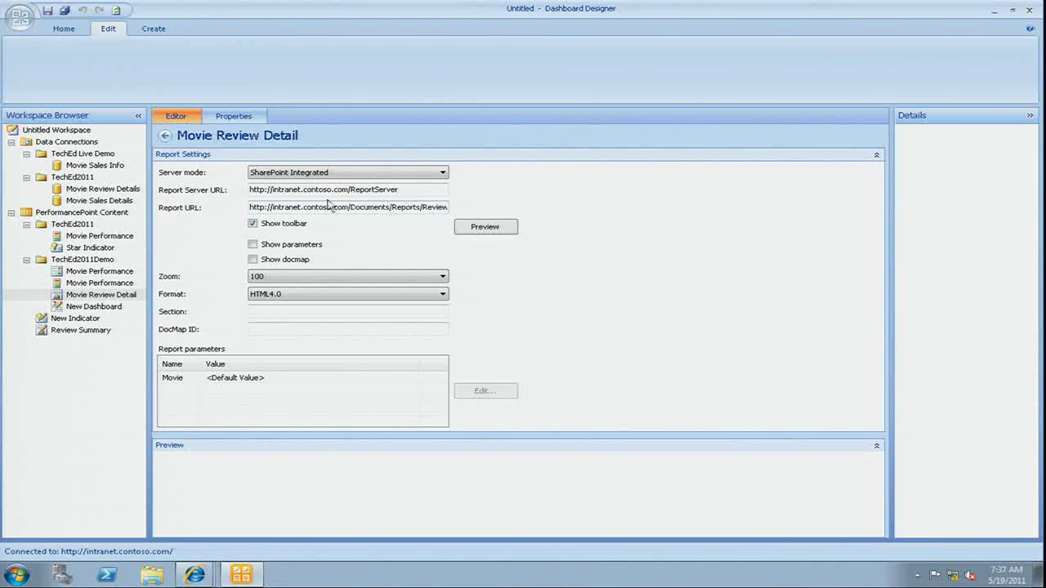
Step: Look through the TechEd 2011 Documents library in Internet Explorer, and return to Dashboard Designer to read the end of the Report URL
mouse_move(195, 575)
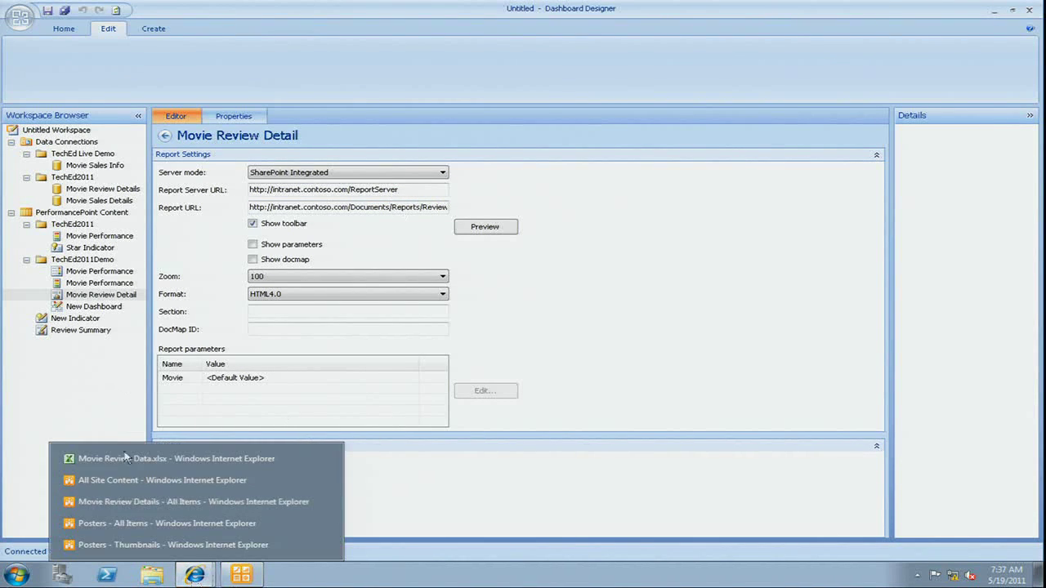
left_click(139, 480)
left_click(185, 152)
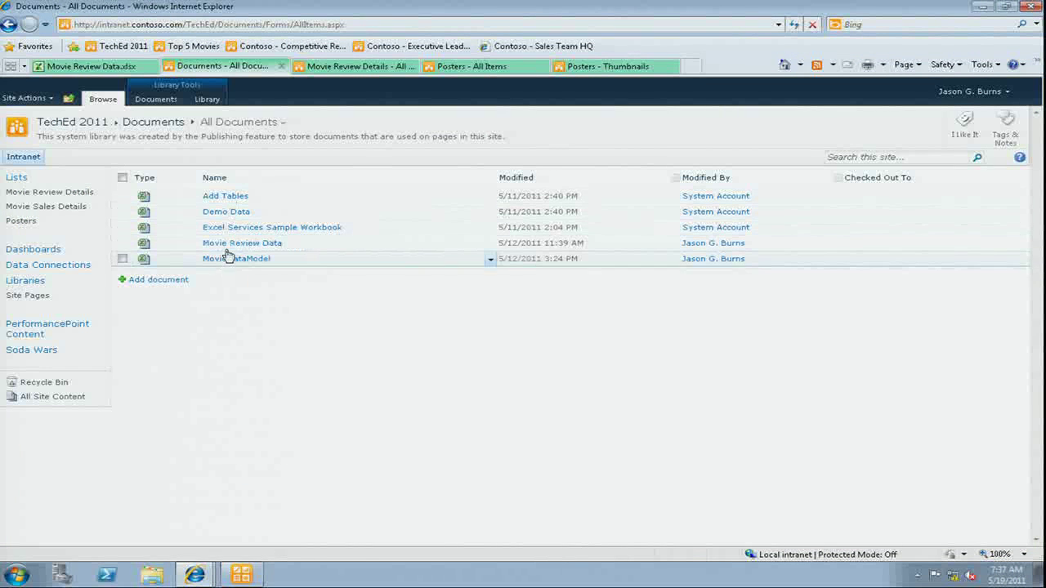
left_click(260, 573)
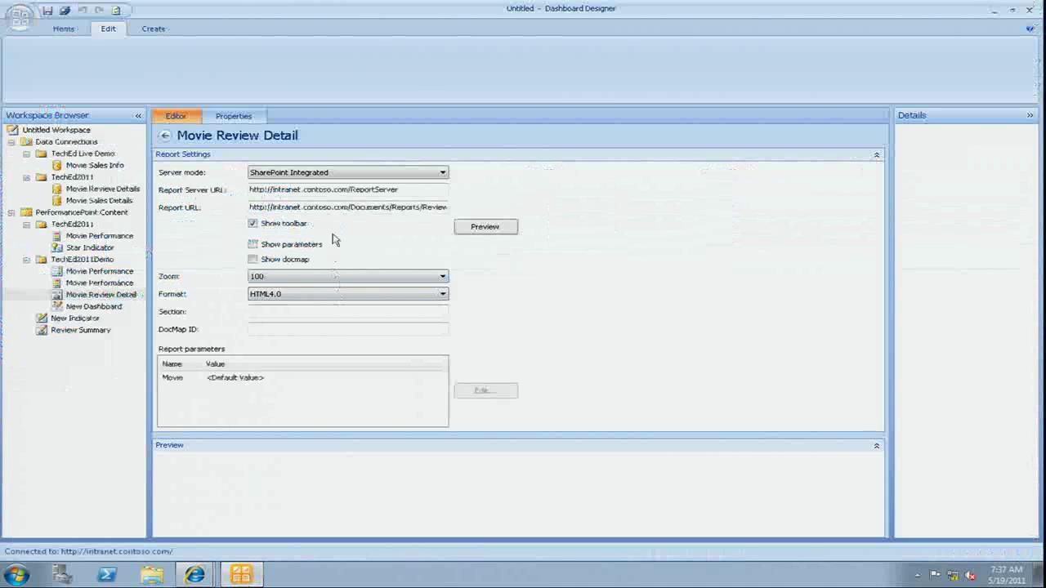
left_click_drag(414, 207, 466, 208)
Step: Switch to Internet Explorer and go to the intranet.contoso.com/documents\reports folder
right_click(200, 575)
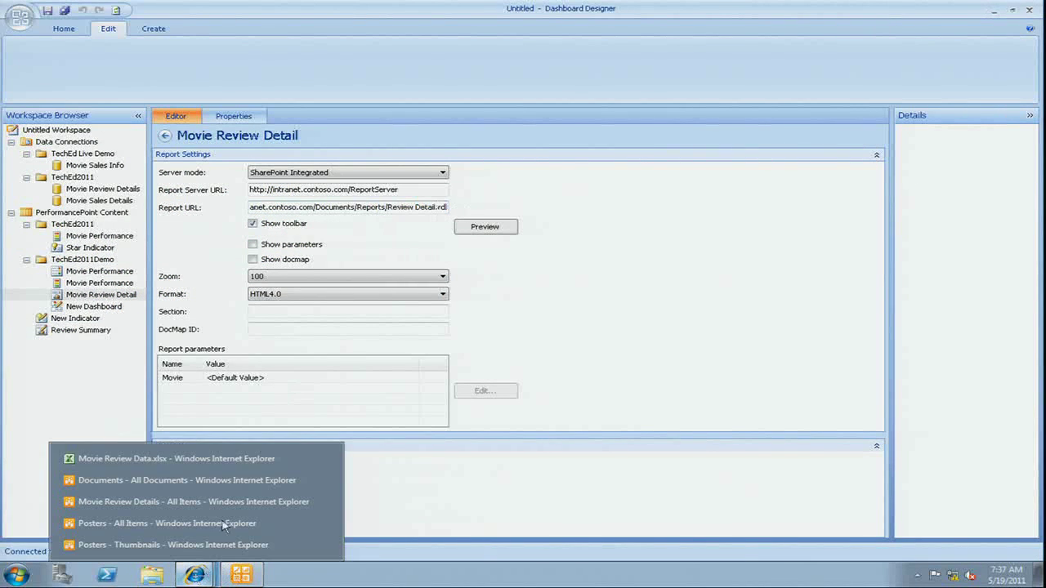
left_click(187, 480)
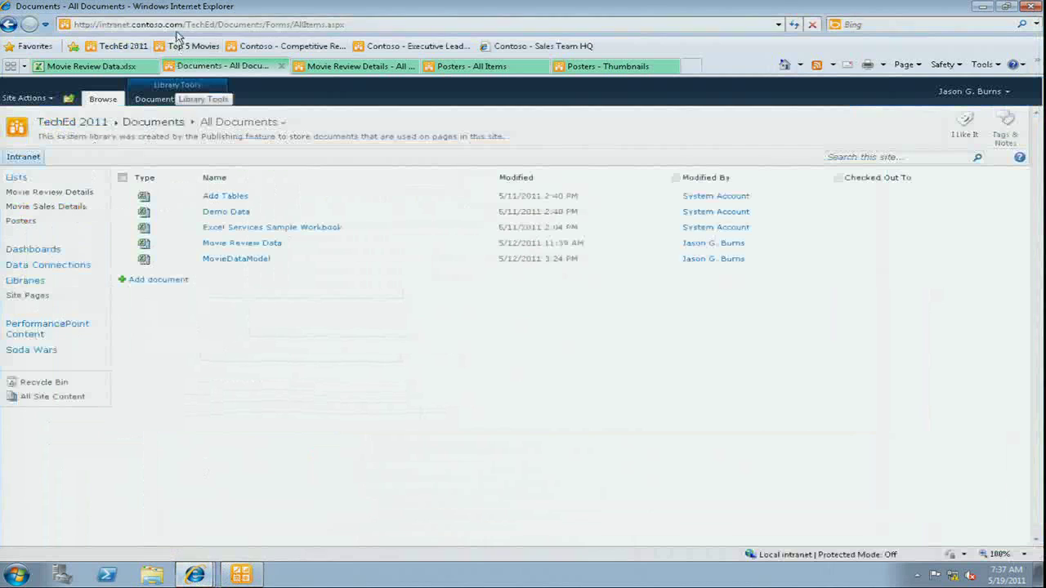
left_click_drag(186, 25, 556, 47)
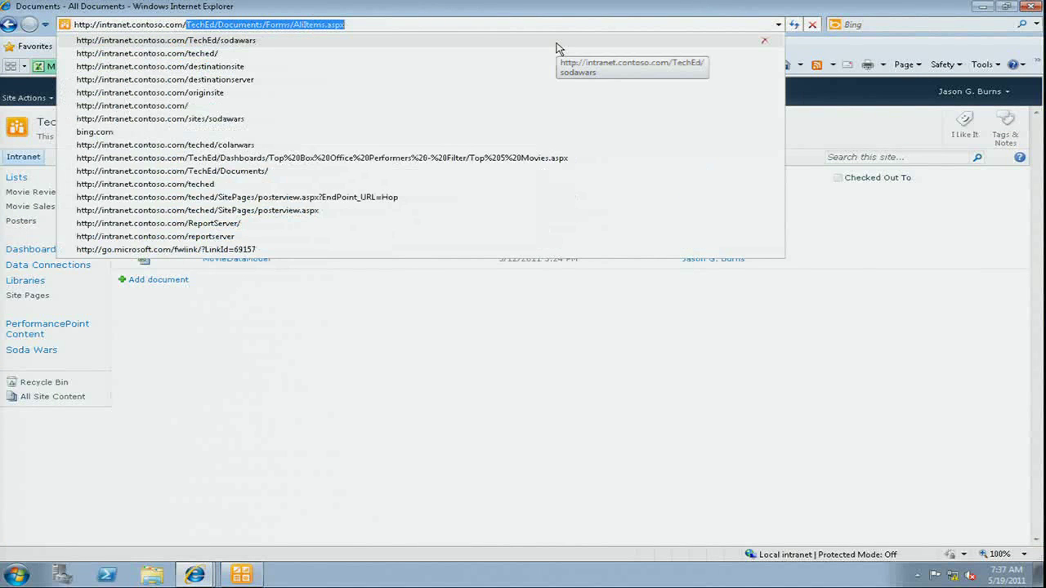
type("docu")
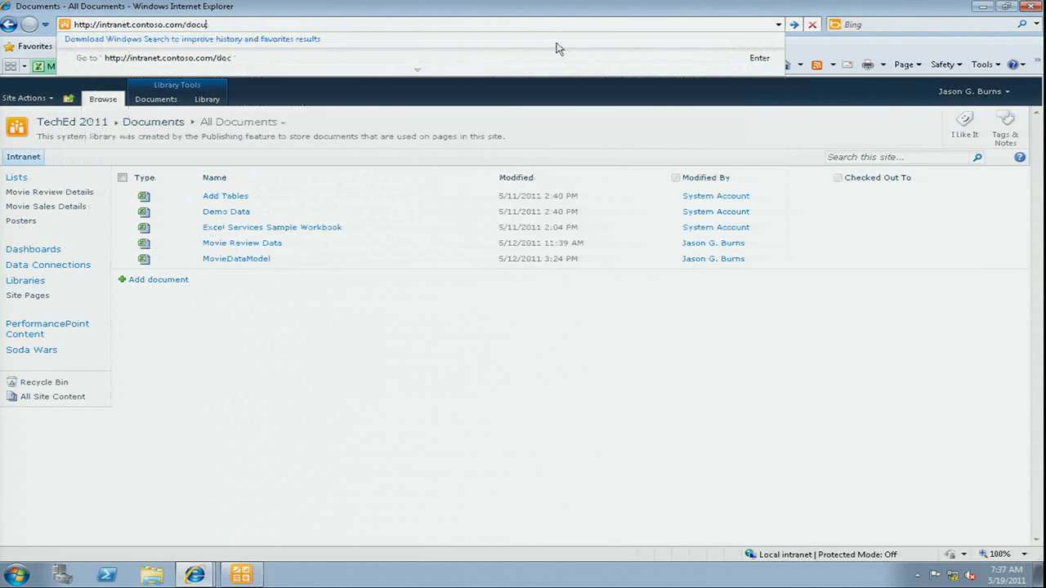
type("ments\reports")
key("Return")
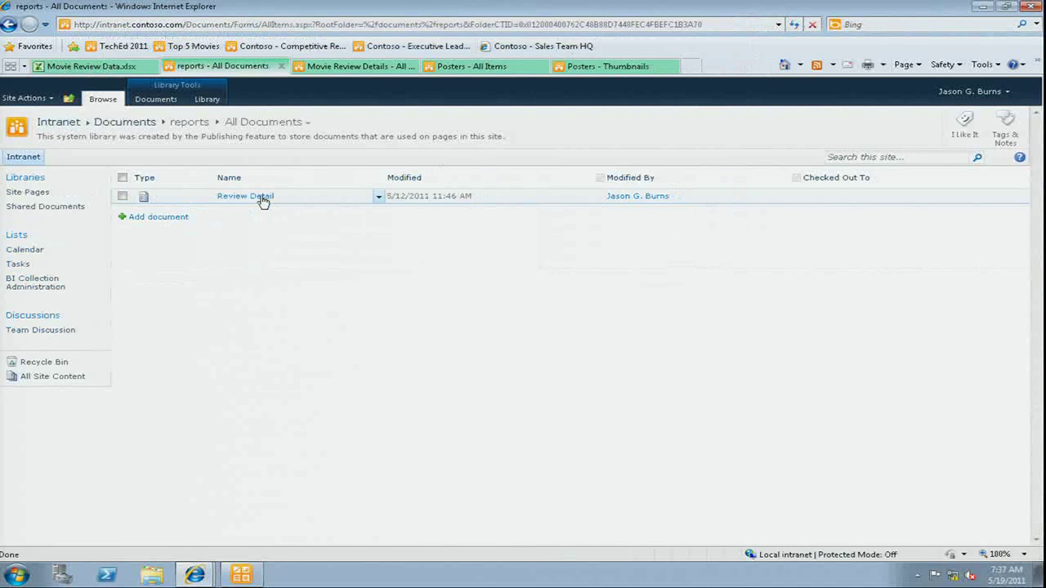
Step: Open the Review Detail report for editing in Report Builder, allow the application to run, and bring its window to the front
left_click(379, 198)
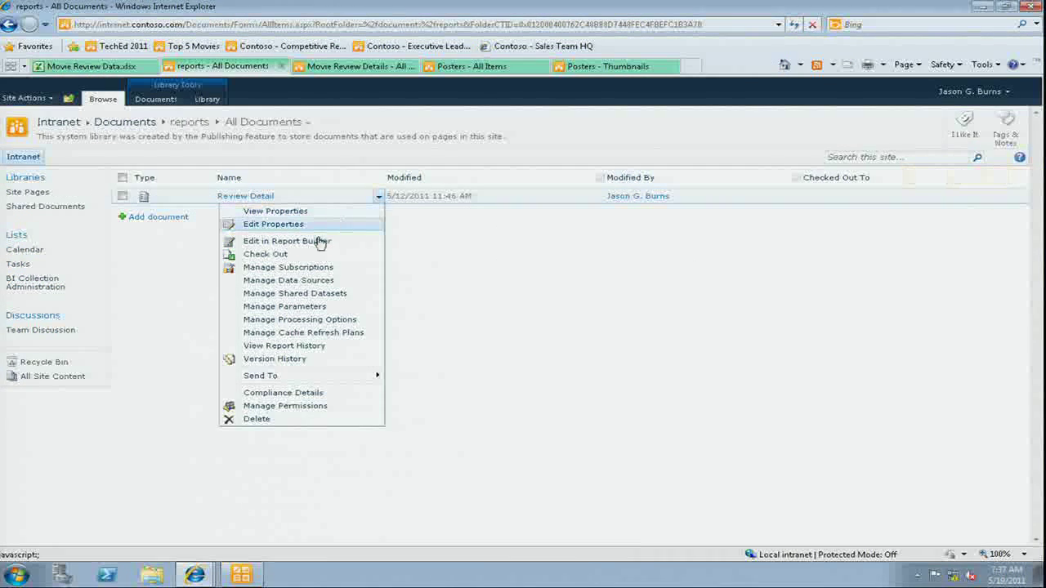
left_click(317, 242)
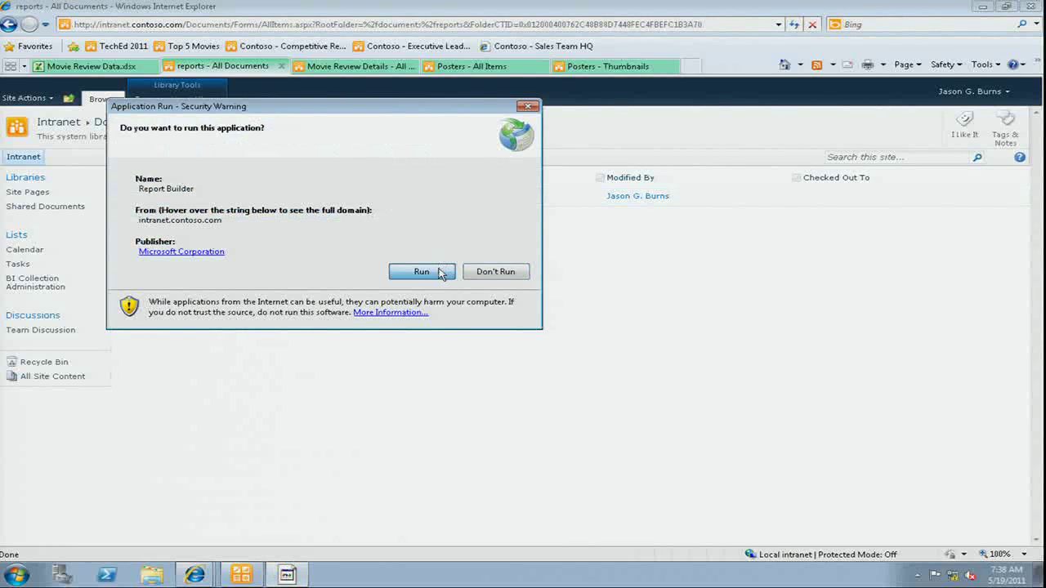
left_click(439, 273)
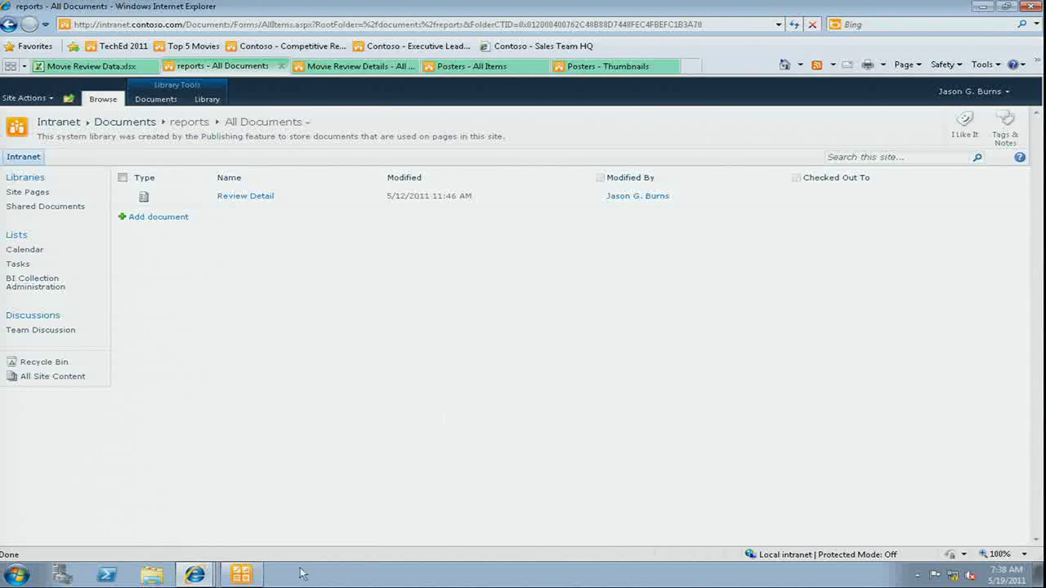
left_click(244, 576)
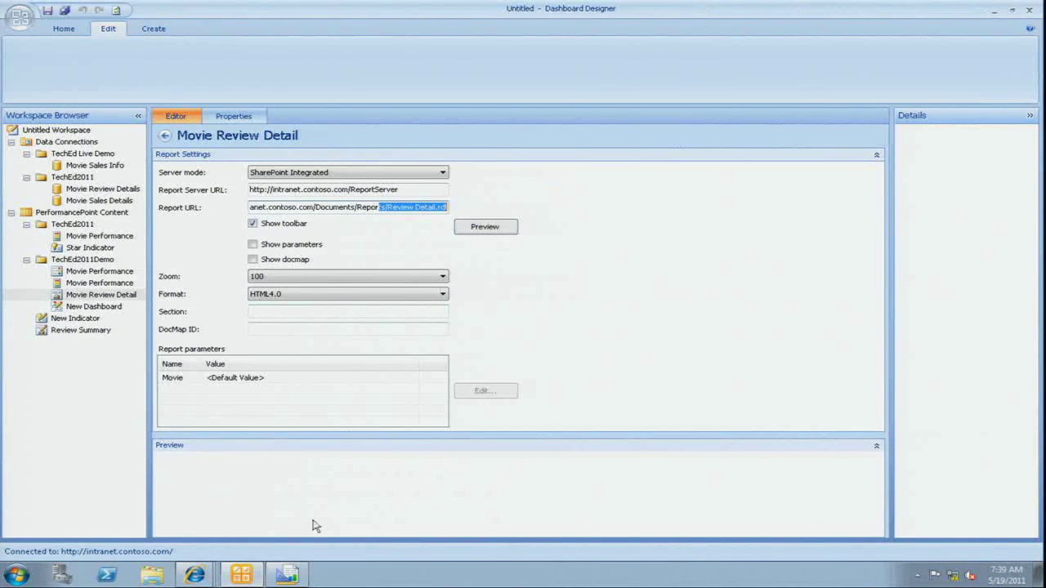
left_click(286, 576)
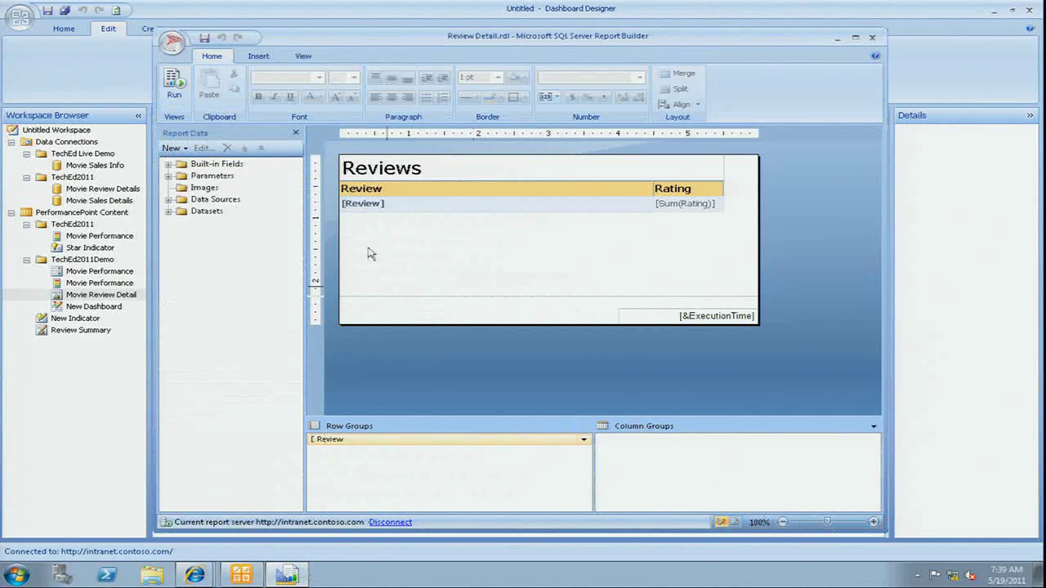
Step: Examine the report's Movie parameter and its ReviewDetailList data source in the report data
left_click(169, 177)
left_click(215, 188)
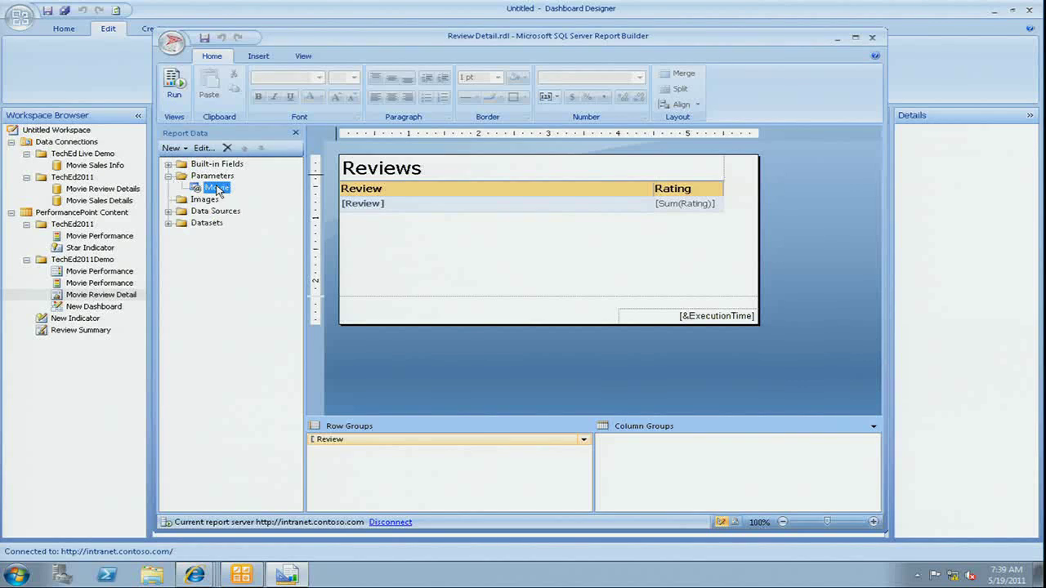
left_click(168, 211)
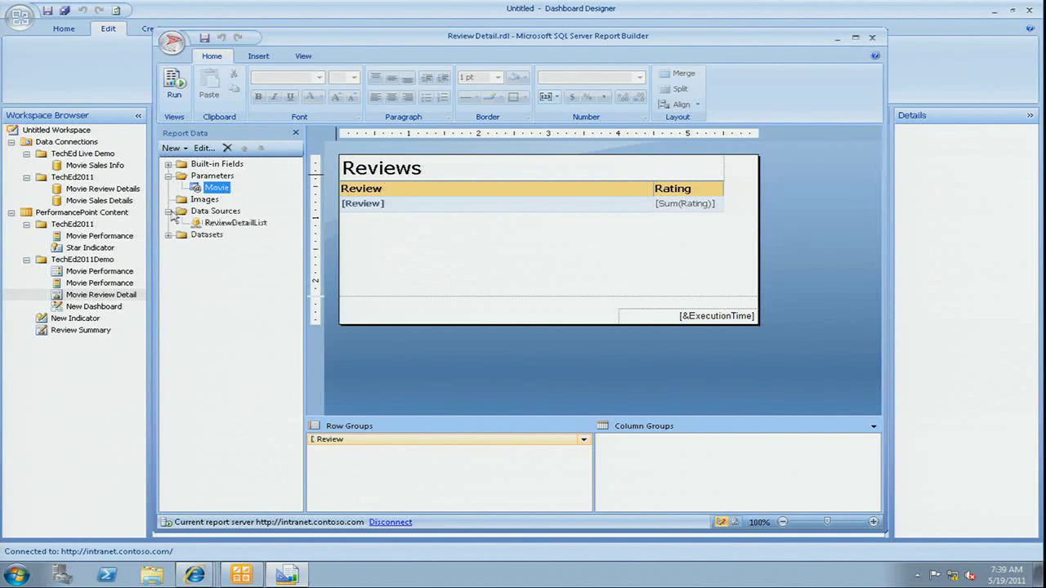
left_click(231, 225)
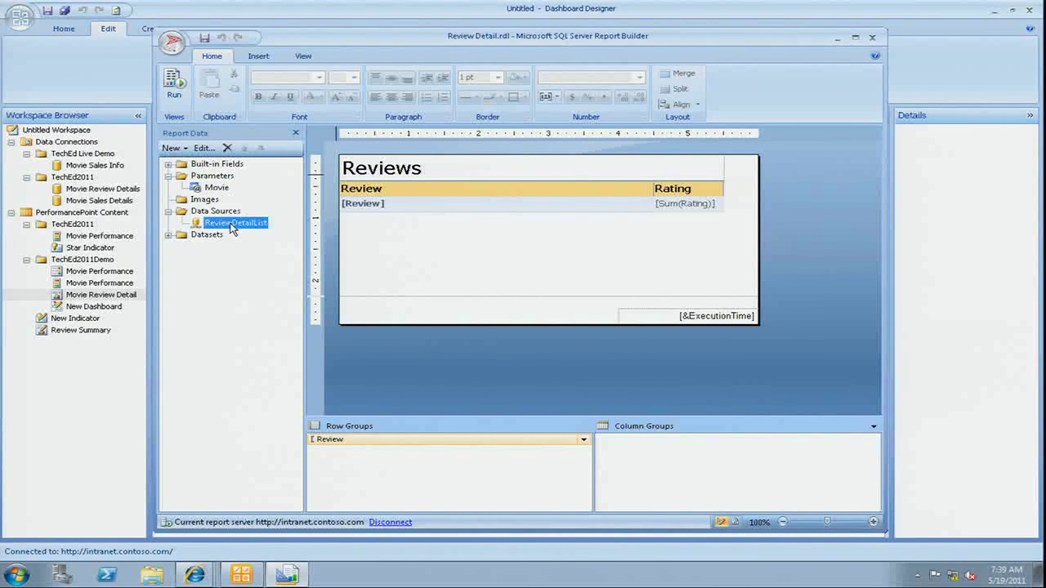
Step: Inspect the ReviewDetailList data source properties and view its connection string expression without changing it
double_click(234, 224)
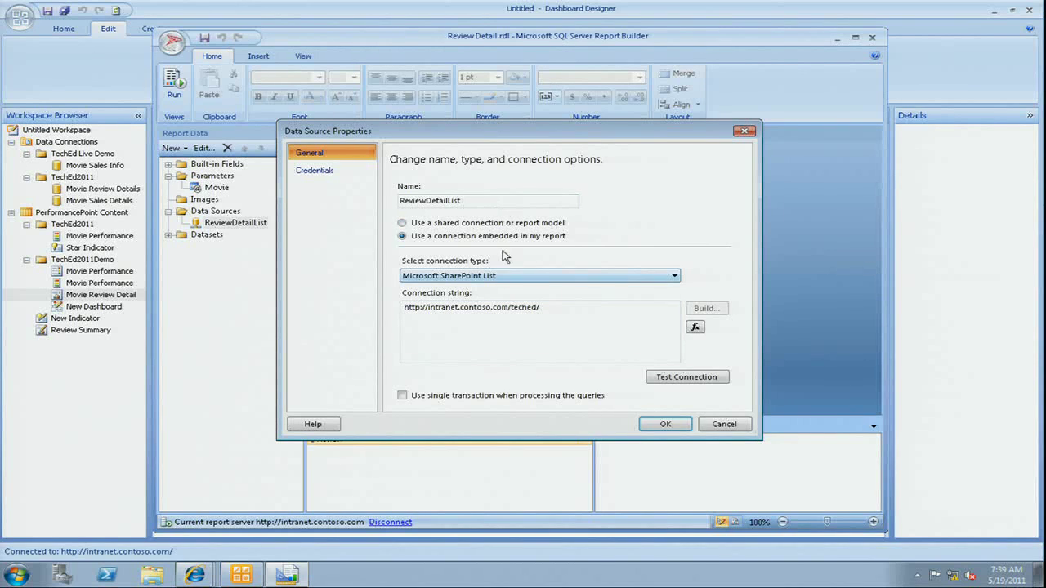
left_click_drag(500, 135, 433, 117)
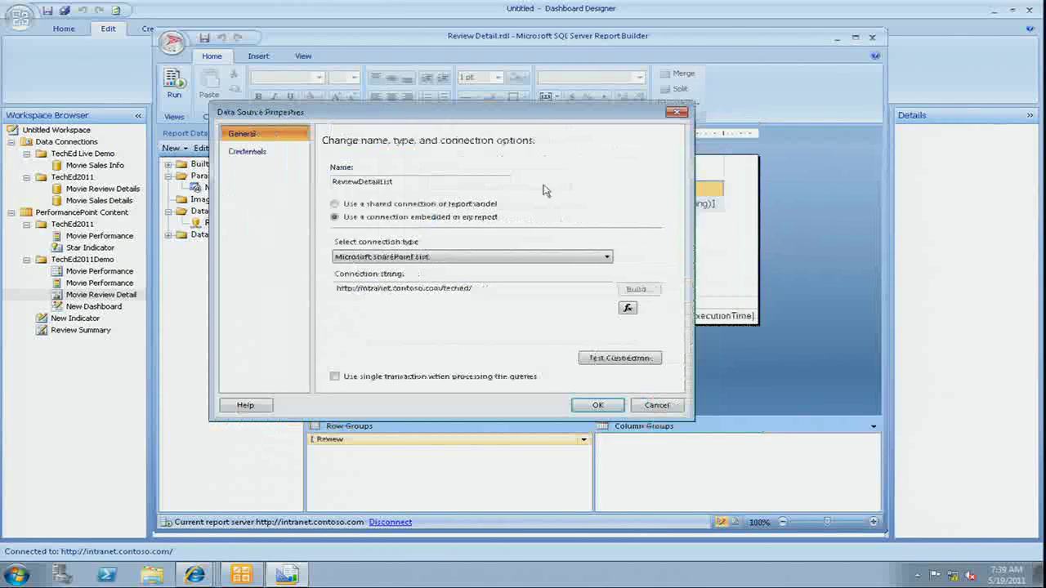
left_click(627, 308)
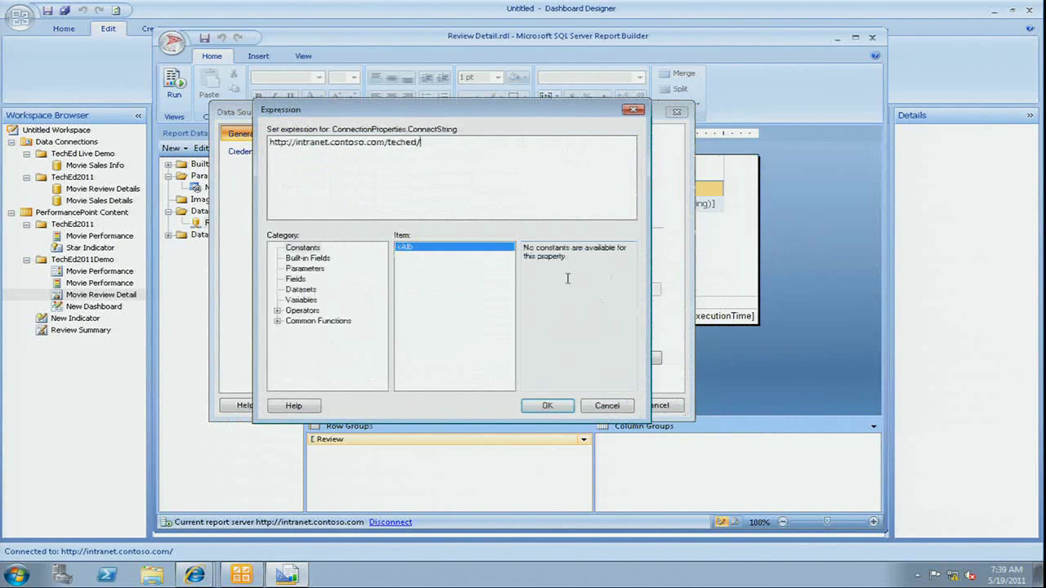
left_click(608, 406)
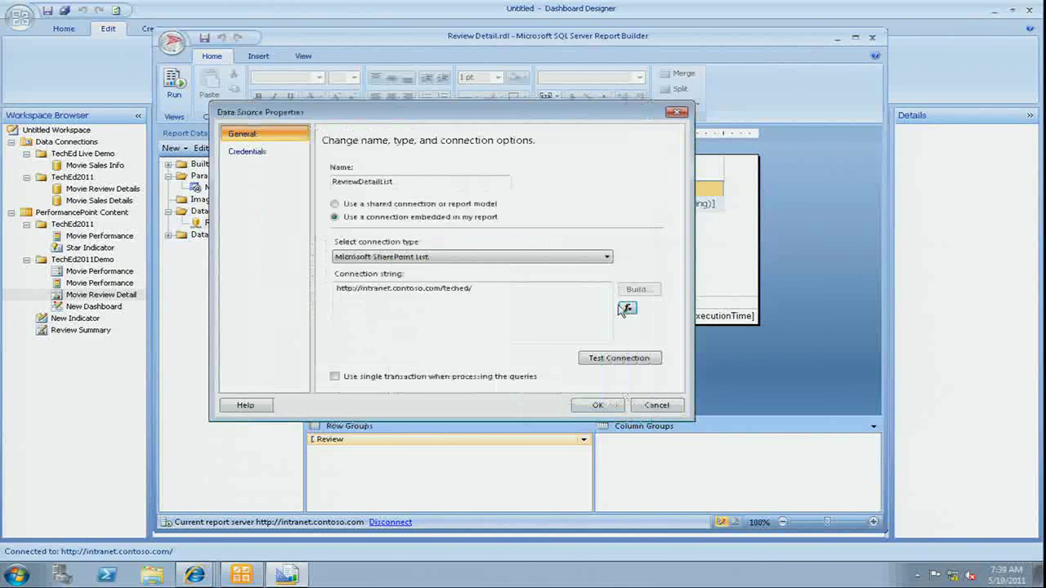
Step: Review the ReviewDetailList data source's credentials settings and connection string expression, and close its properties without making changes
left_click(247, 152)
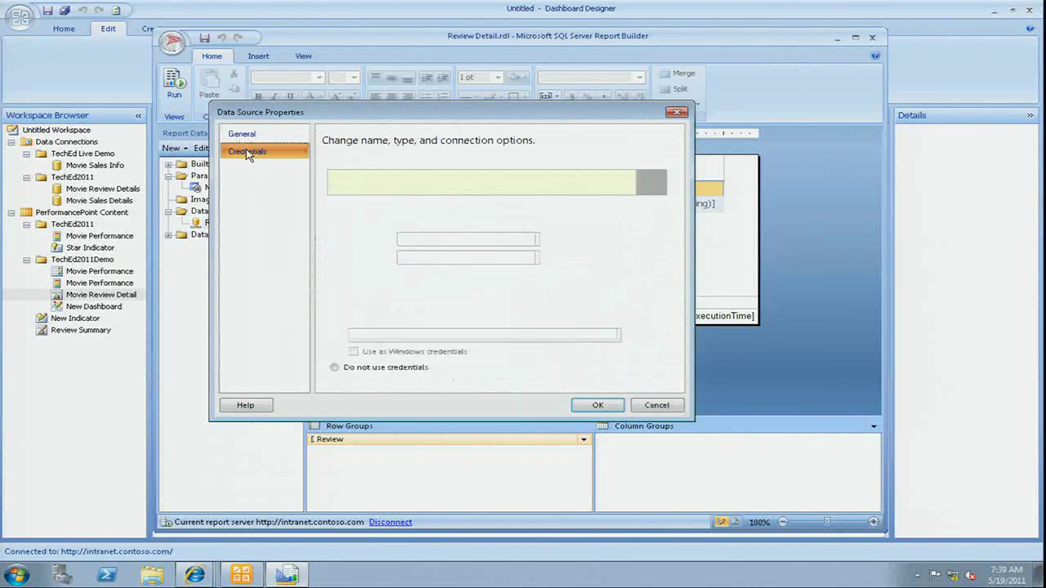
left_click(247, 136)
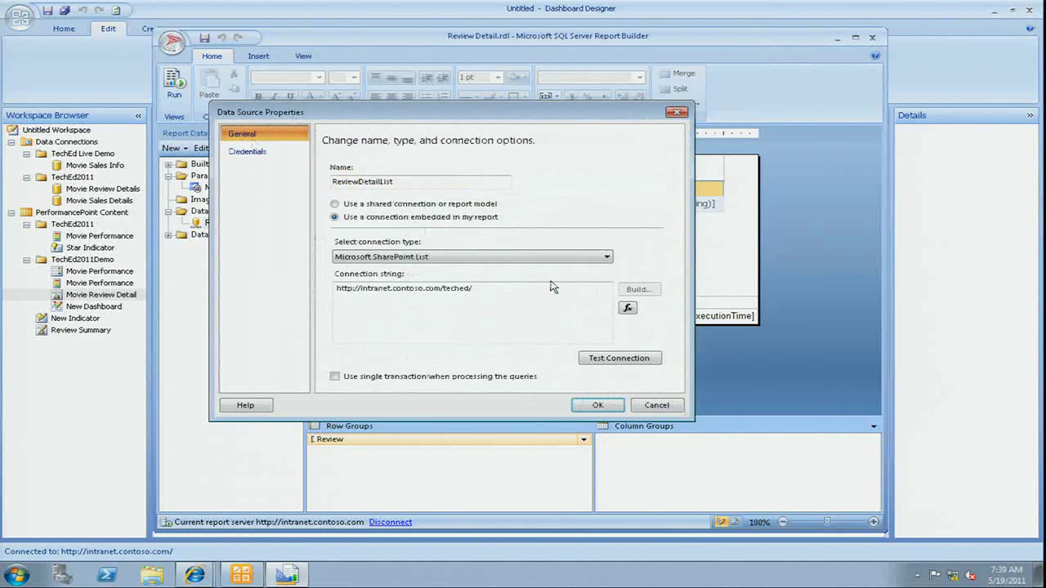
left_click(627, 308)
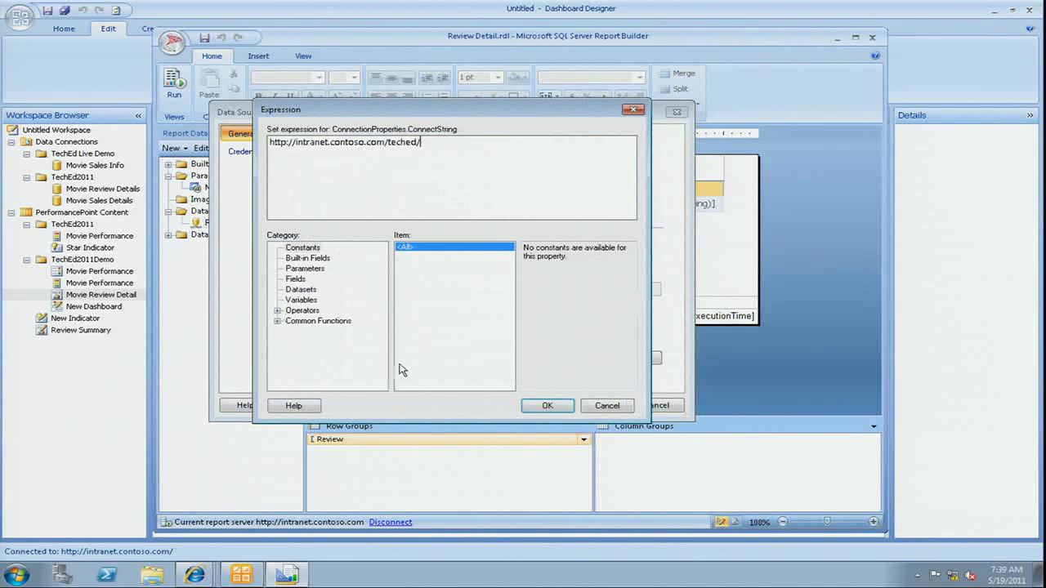
left_click(607, 407)
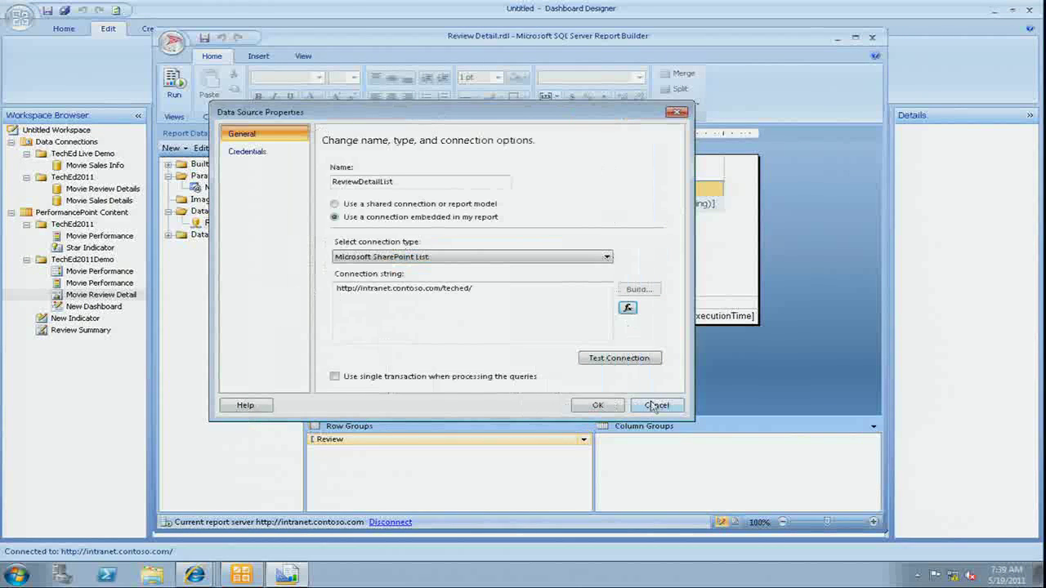
left_click(656, 405)
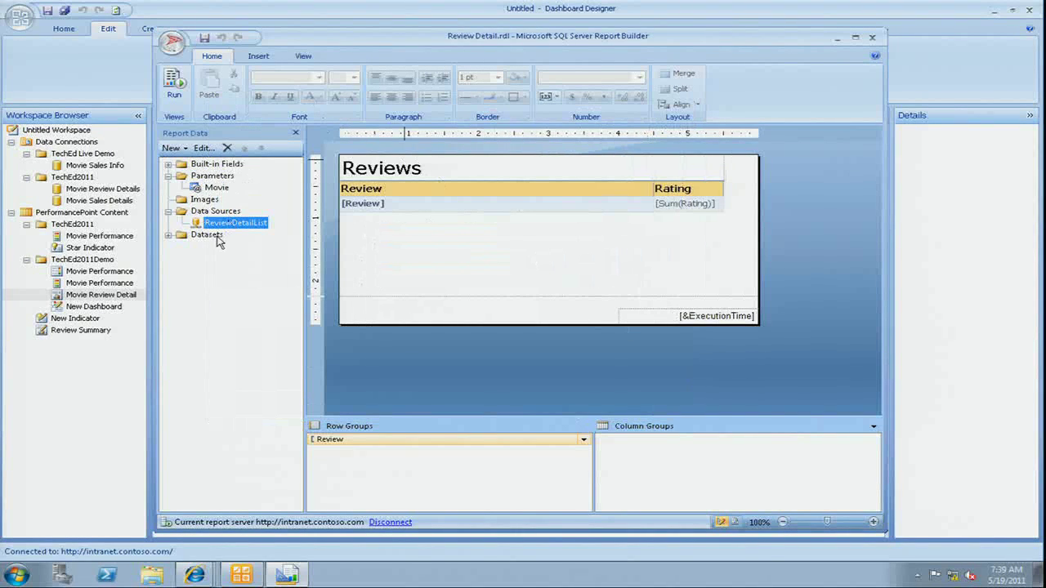
Step: Expand the report's datasets and inspect the full query of the ReviewDetail dataset, including its Movie filter parameter
left_click(170, 235)
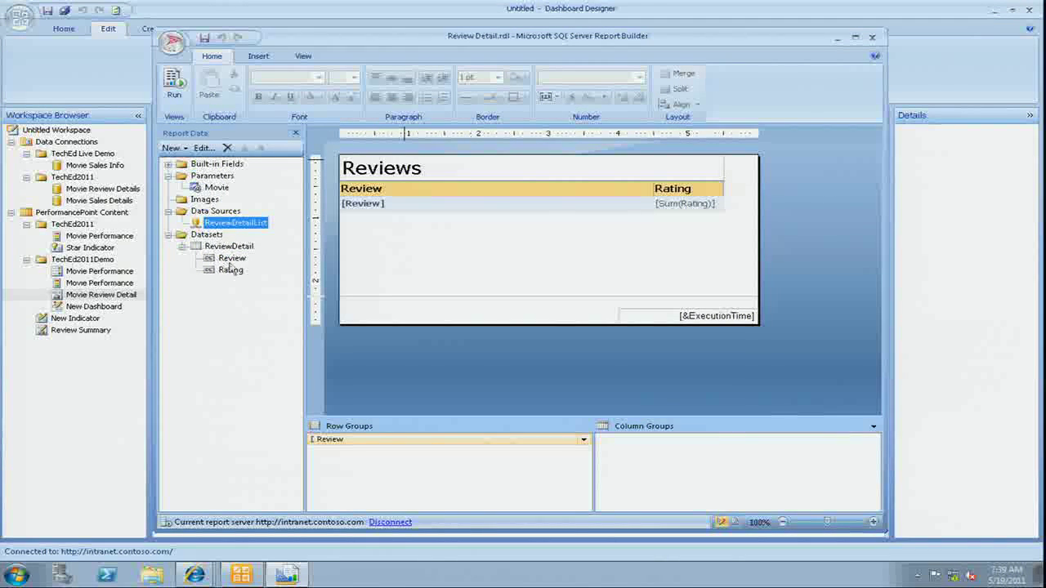
left_click(228, 249)
double_click(197, 248)
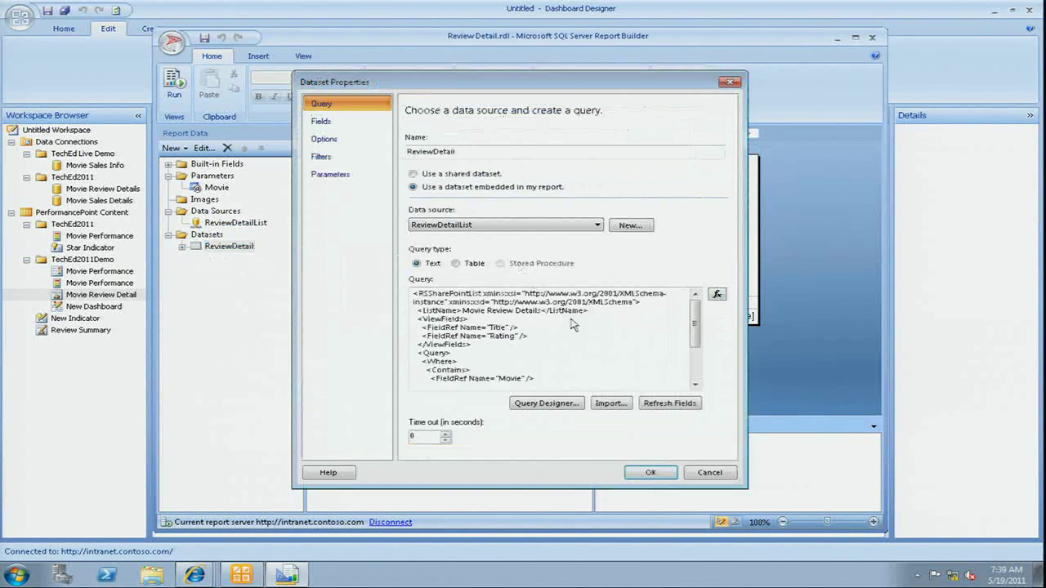
mouse_move(693, 317)
left_mouse_down()
mouse_move(696, 362)
mouse_move(689, 299)
left_mouse_up()
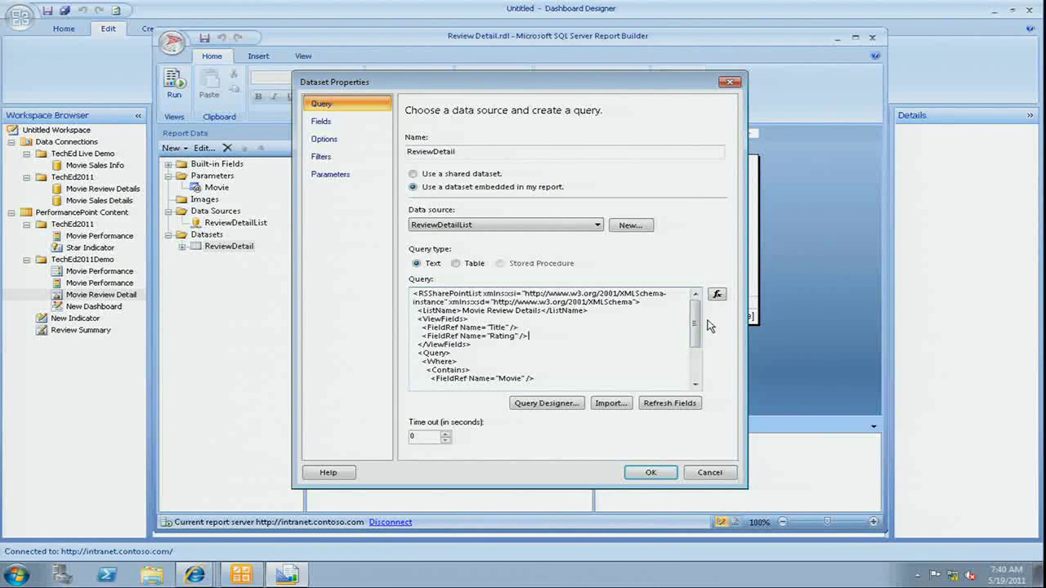
mouse_move(696, 324)
left_mouse_down()
mouse_move(695, 368)
mouse_move(695, 318)
left_mouse_up()
left_click_drag(696, 324, 694, 366)
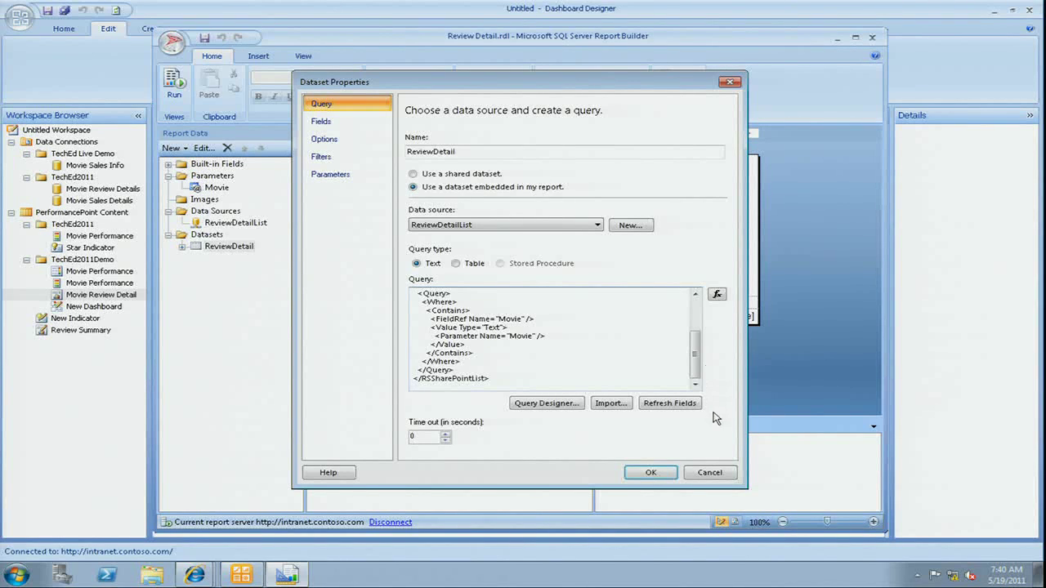
left_click(692, 474)
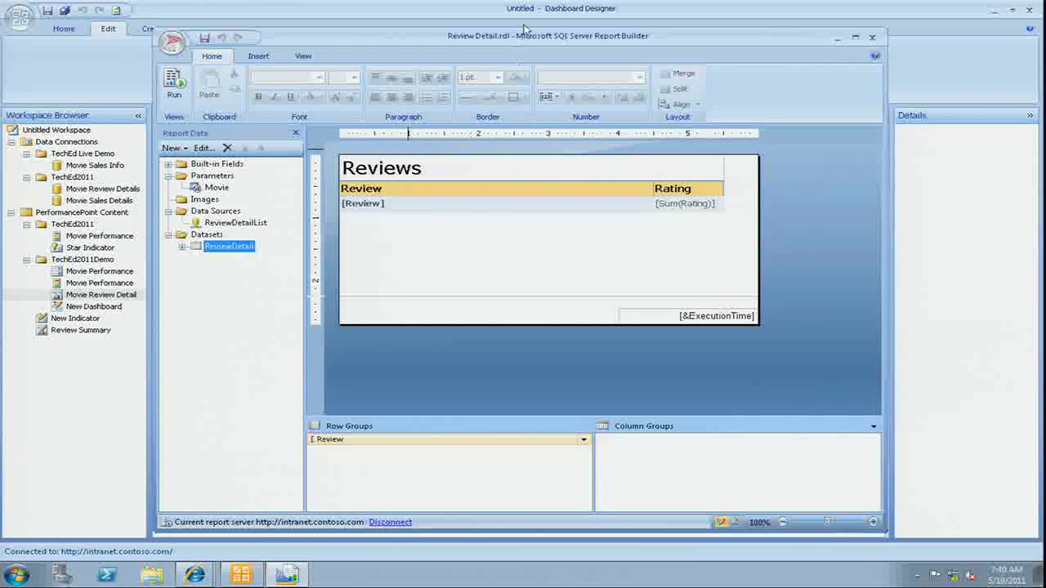
Step: Close Report Builder, return to New Dashboard in Dashboard Designer, and add the Movie Review Detail report below Review Summary in the Right Column
left_click(872, 38)
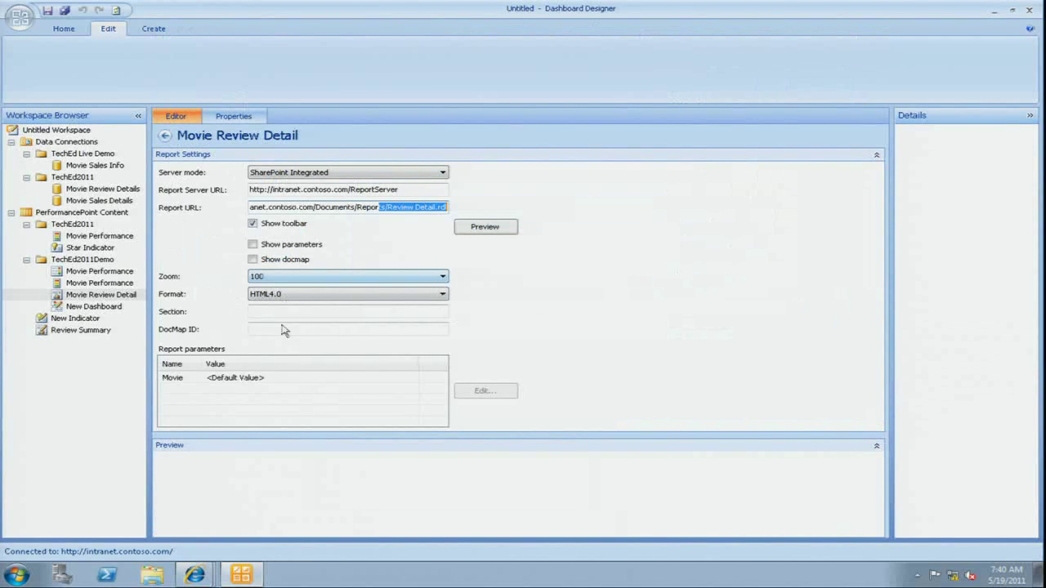
left_click(240, 577)
left_click(94, 307)
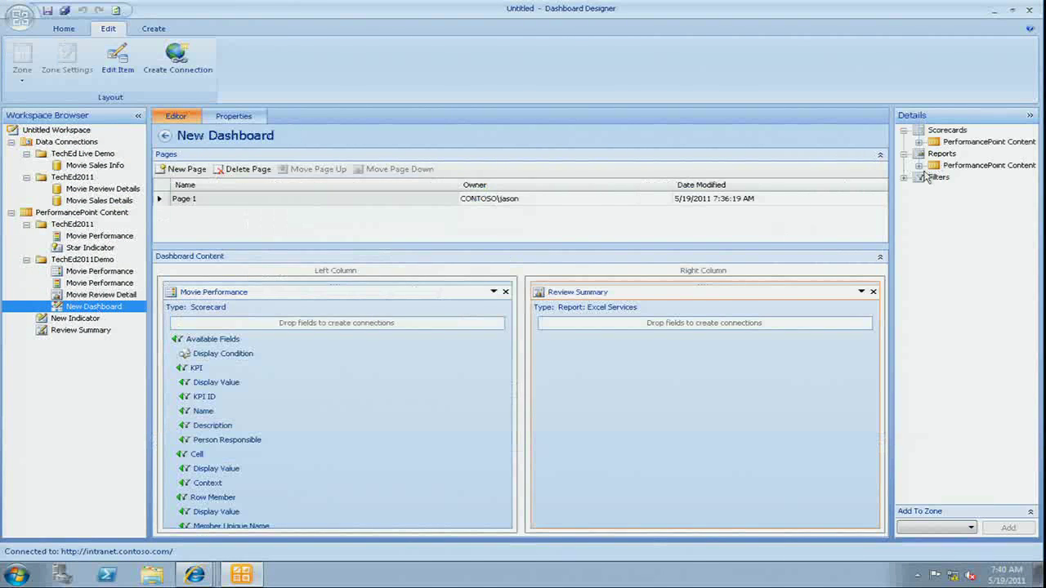
left_click(918, 166)
left_click(936, 178)
left_click_drag(985, 189, 831, 532)
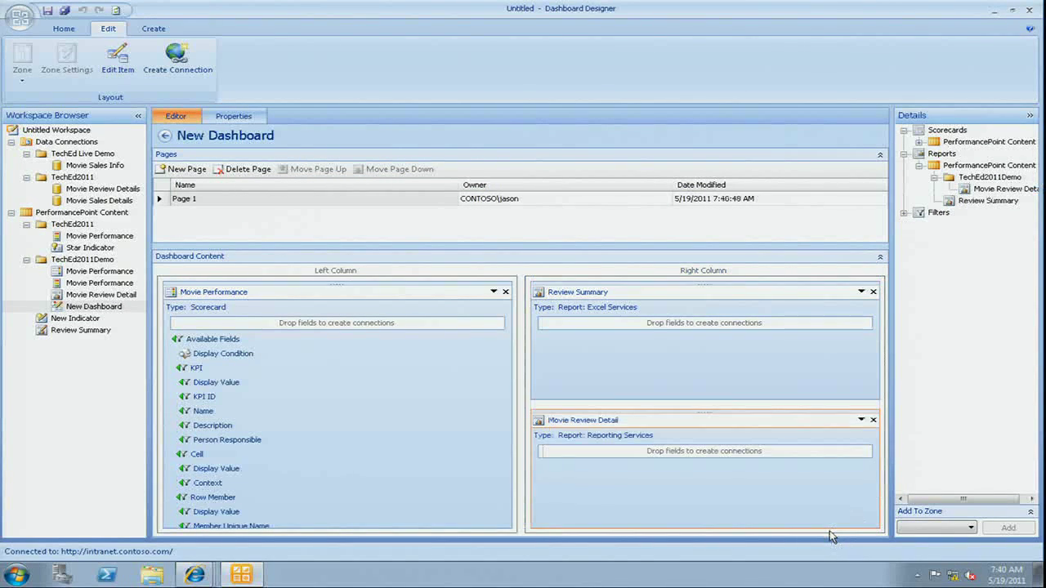
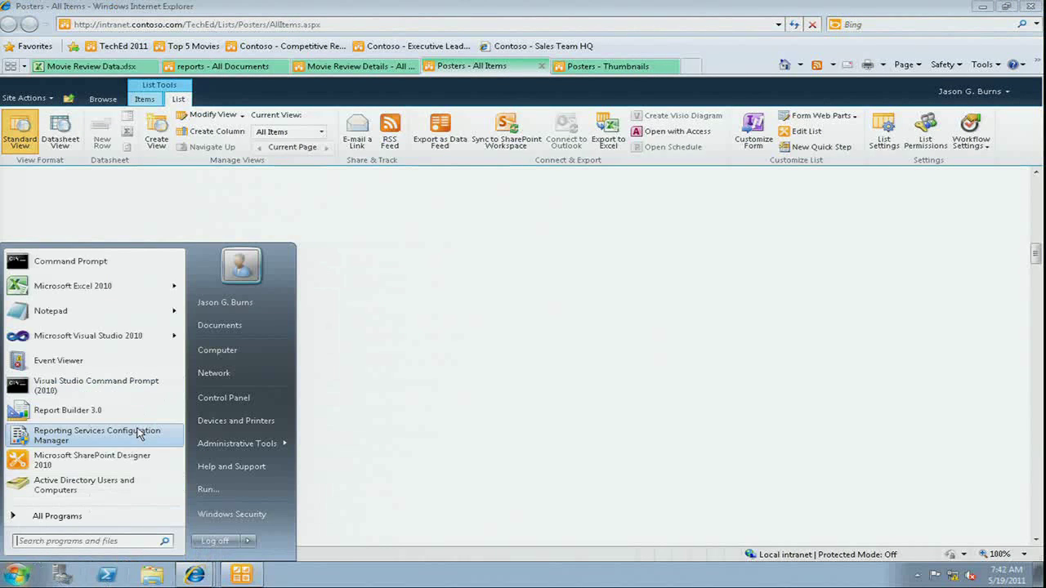
left_click(139, 460)
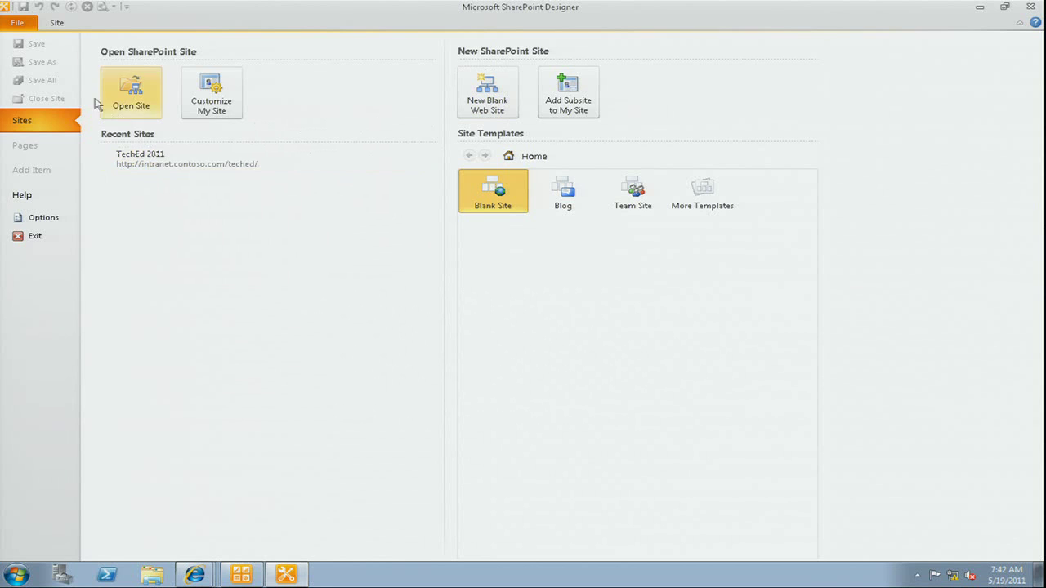
left_click(151, 106)
left_click(237, 86)
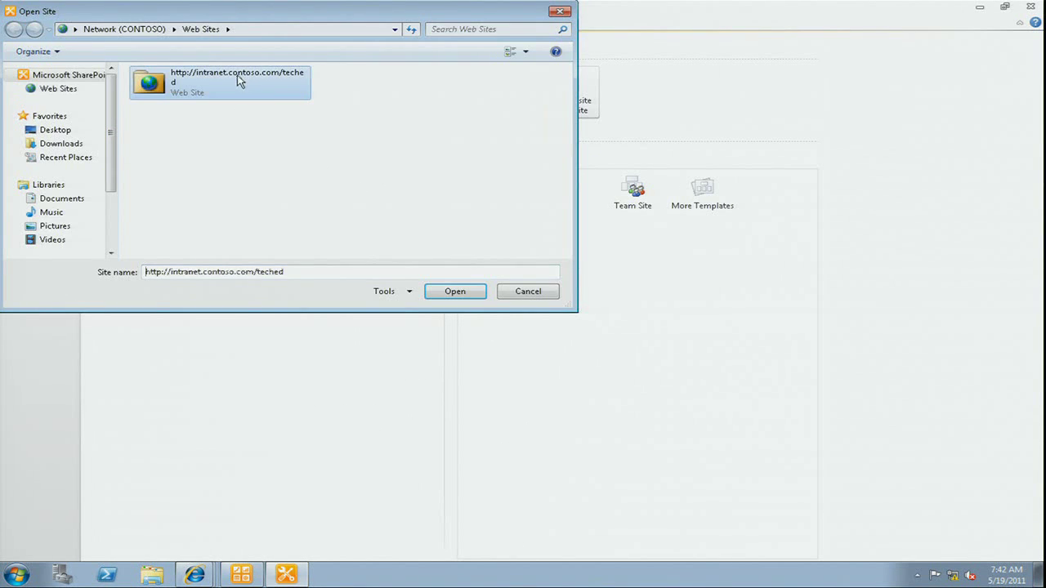
left_click(455, 292)
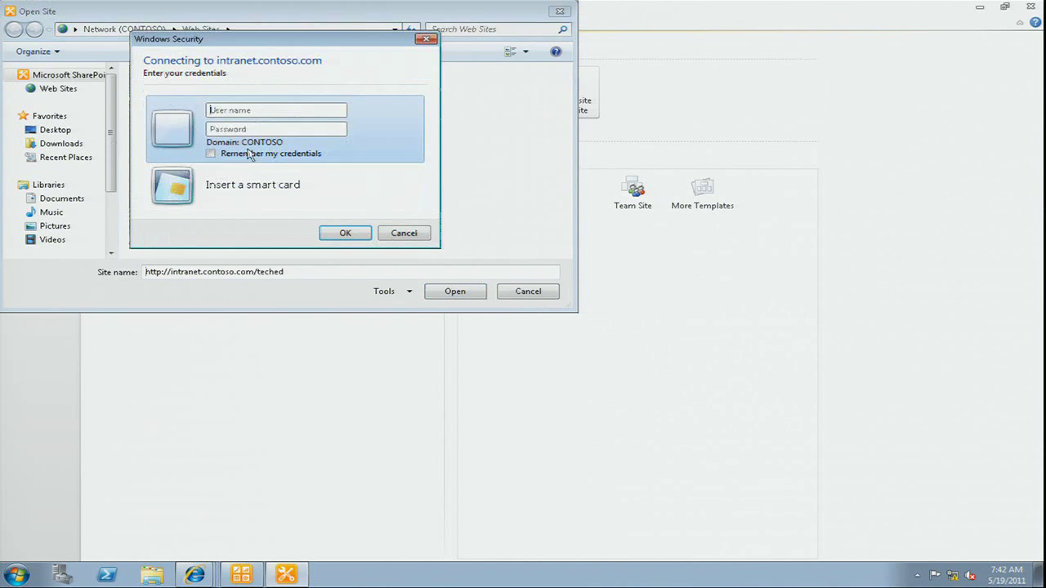
type("jason")
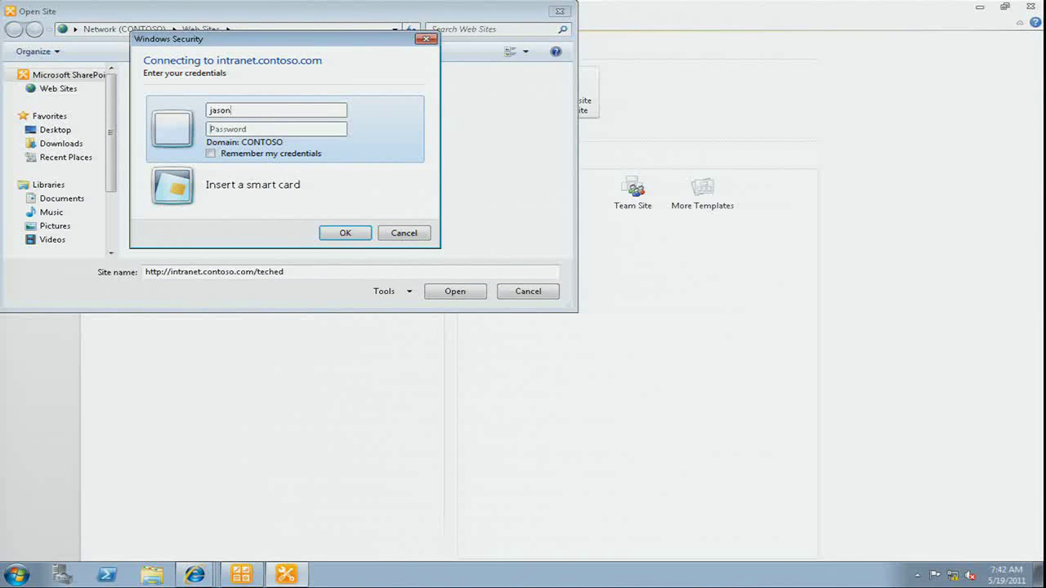
type("****")
key("Return")
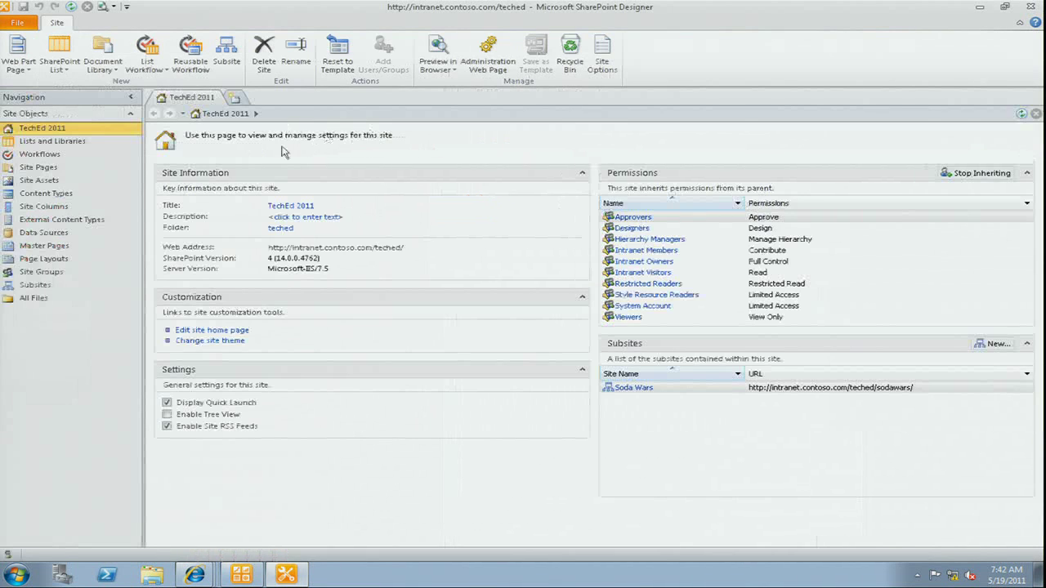
right_click(47, 129)
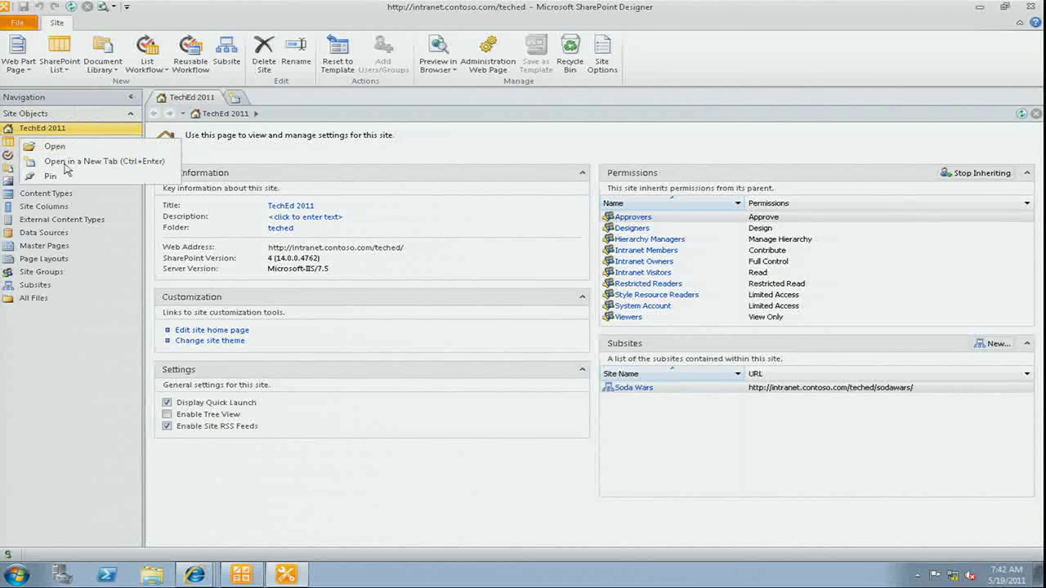
left_click(103, 309)
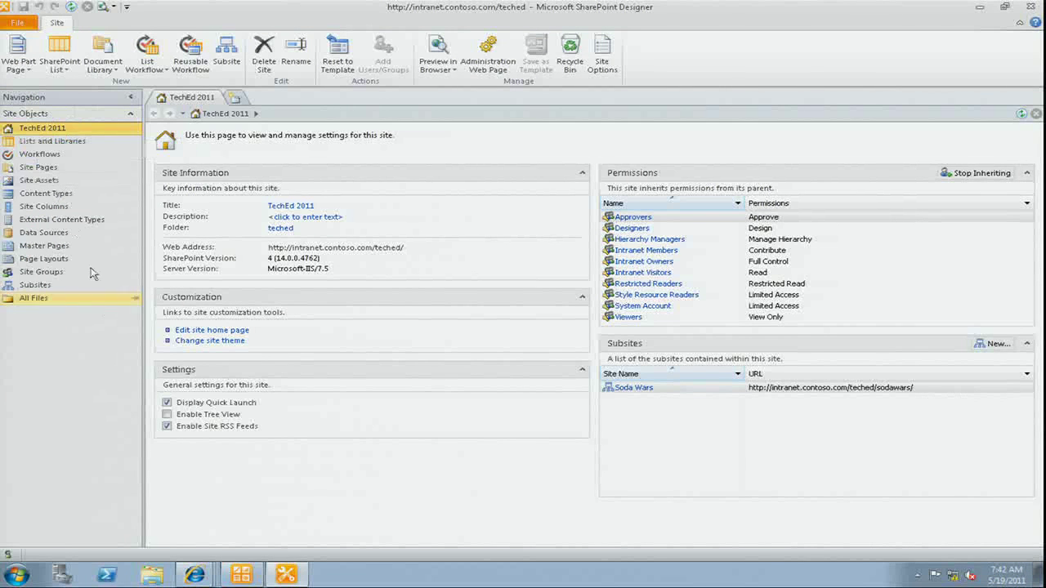
Step: Create a new ASPX page named Posters in Site Pages and open it in advanced mode
right_click(47, 167)
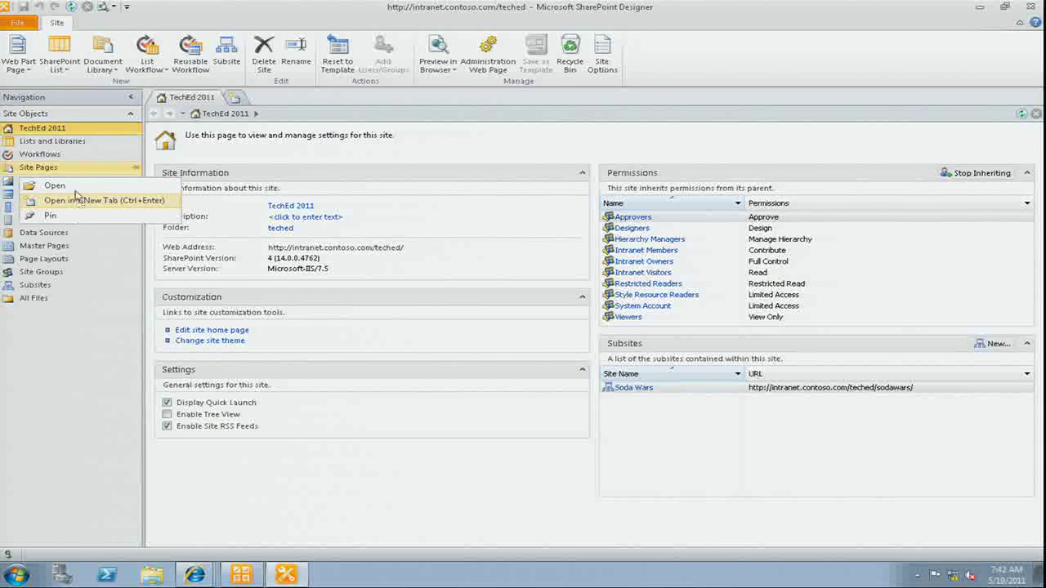
left_click(24, 26)
left_click(23, 26)
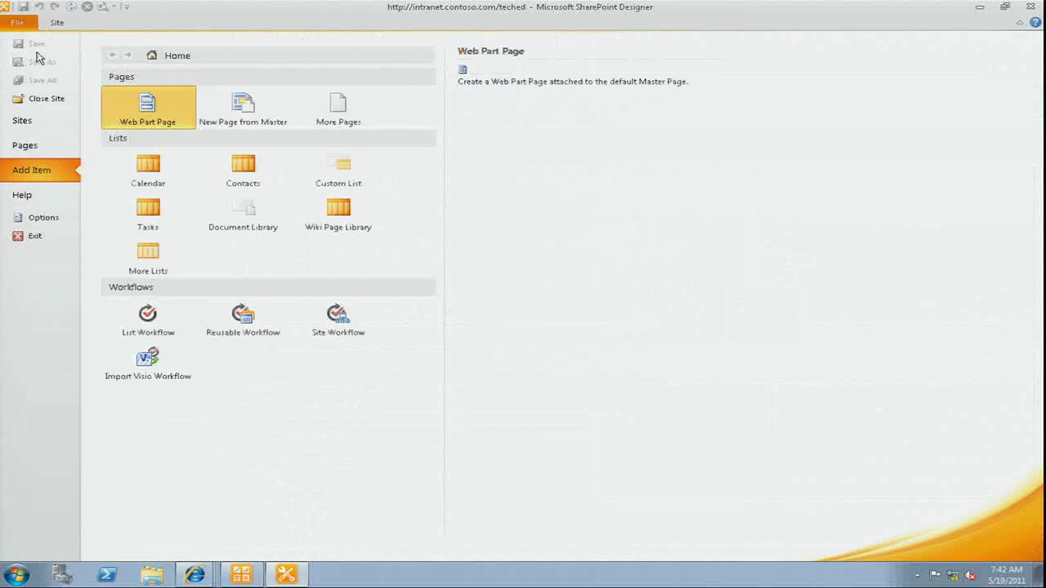
left_click(342, 110)
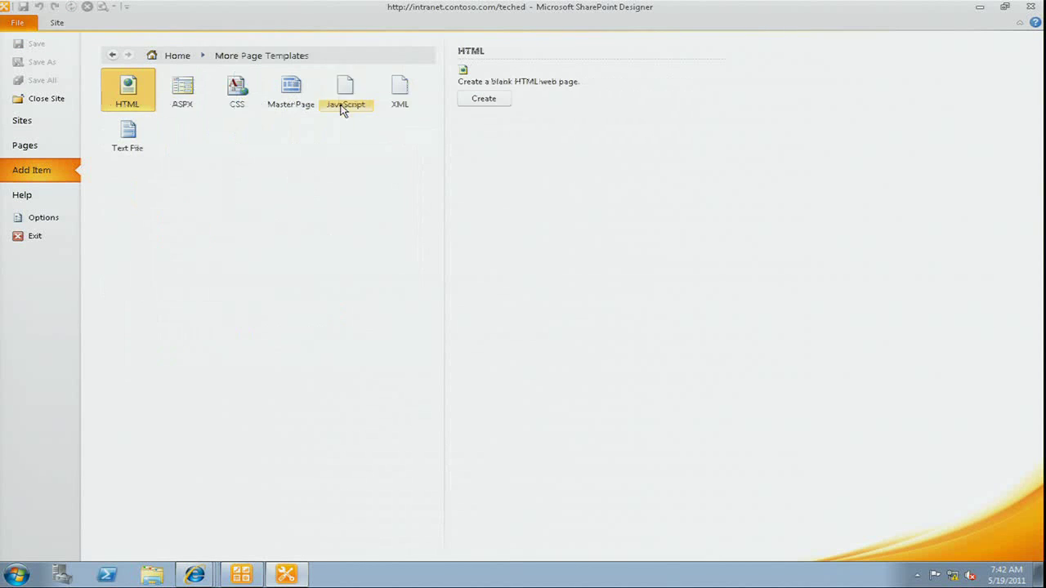
left_click(182, 91)
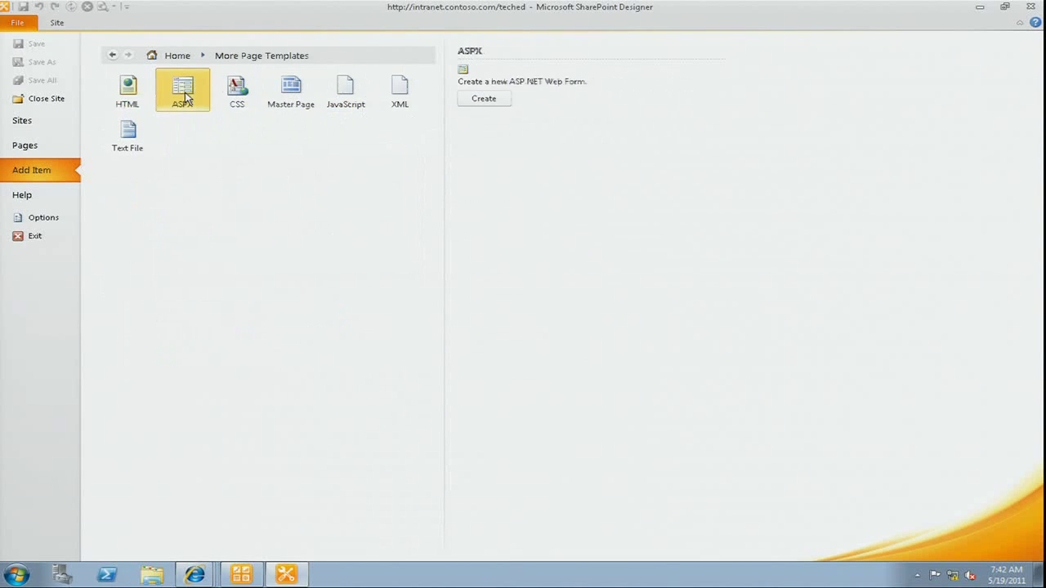
left_click(483, 99)
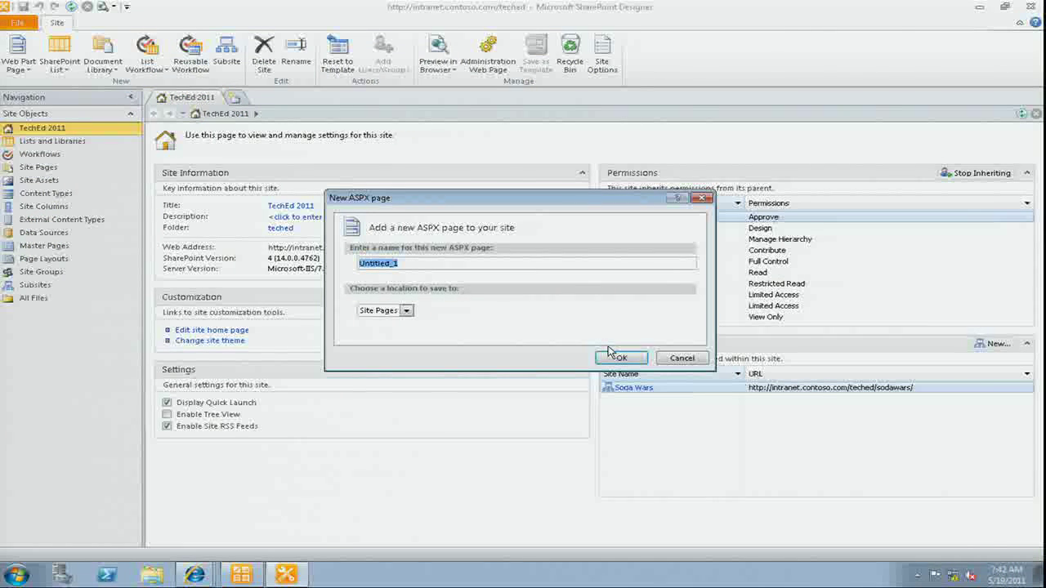
type("Posters")
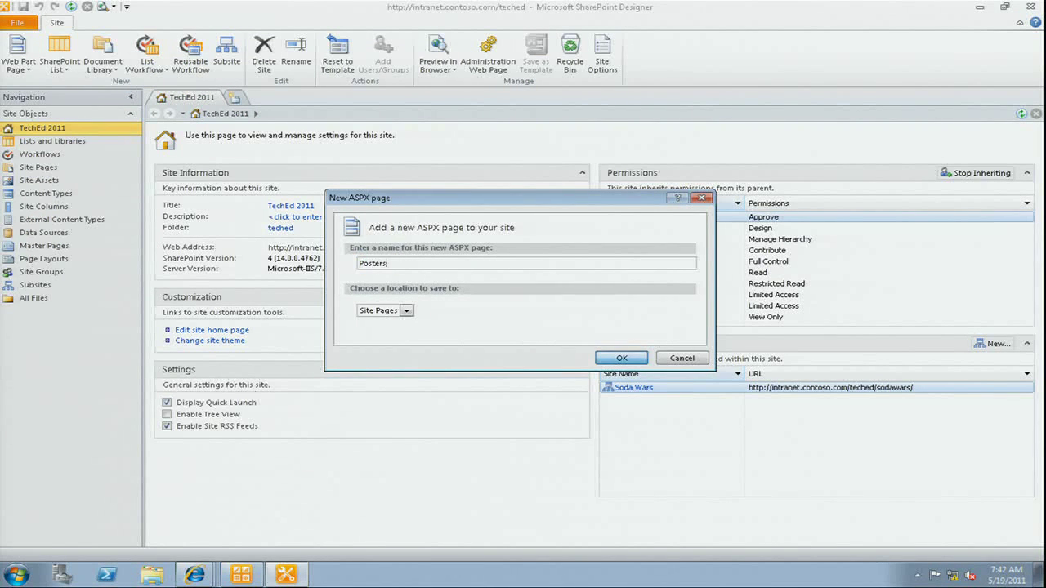
left_click(614, 358)
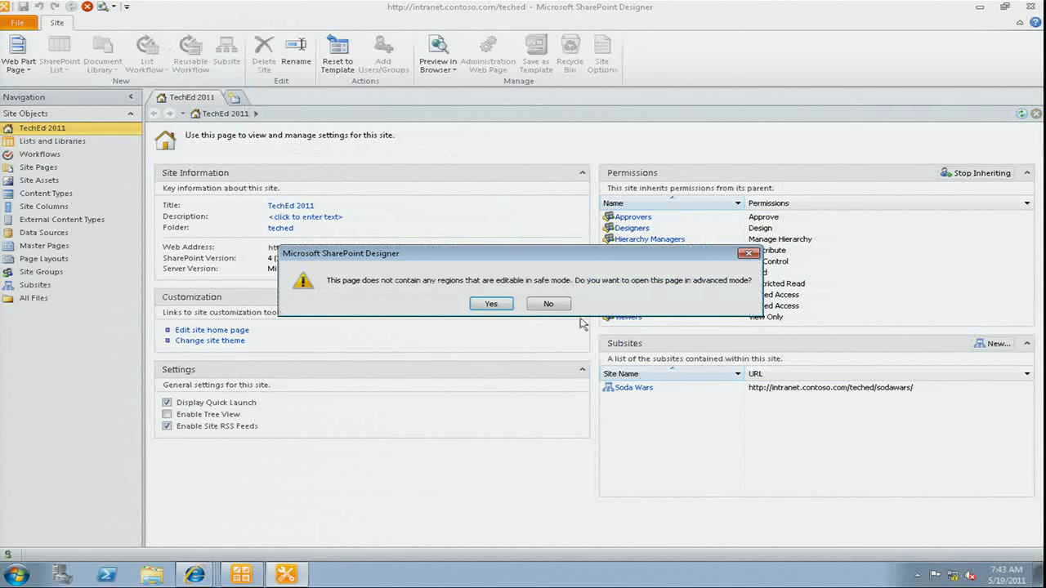
left_click(488, 303)
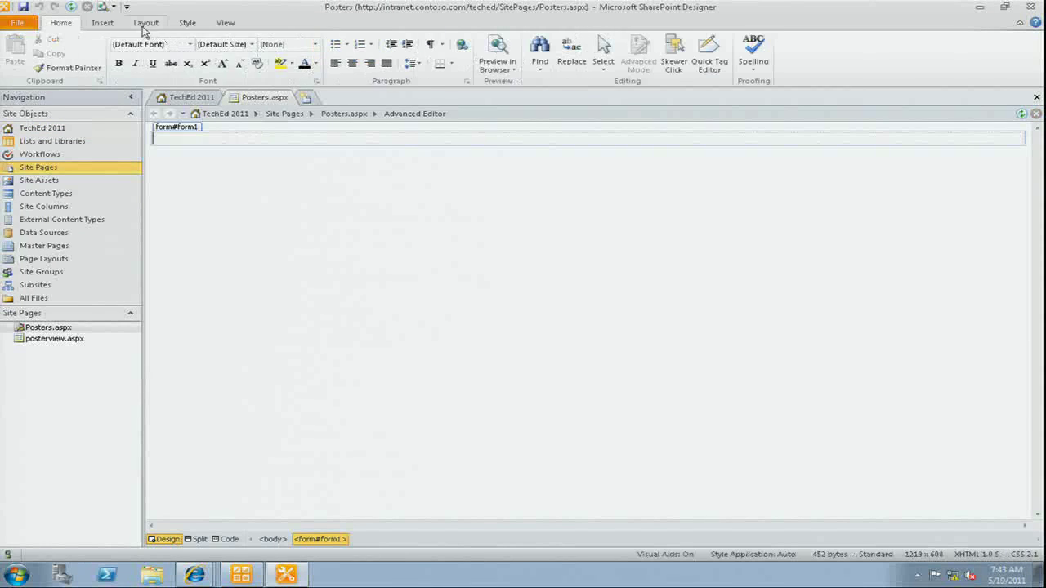
Step: Insert a data view of the Posters list into the empty form on the page
left_click(101, 23)
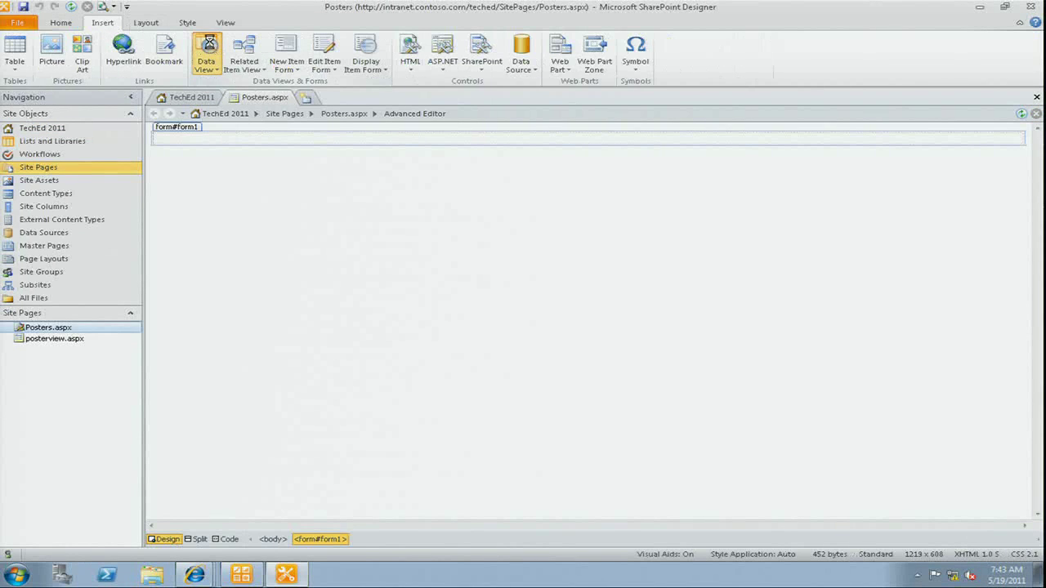
left_click(208, 49)
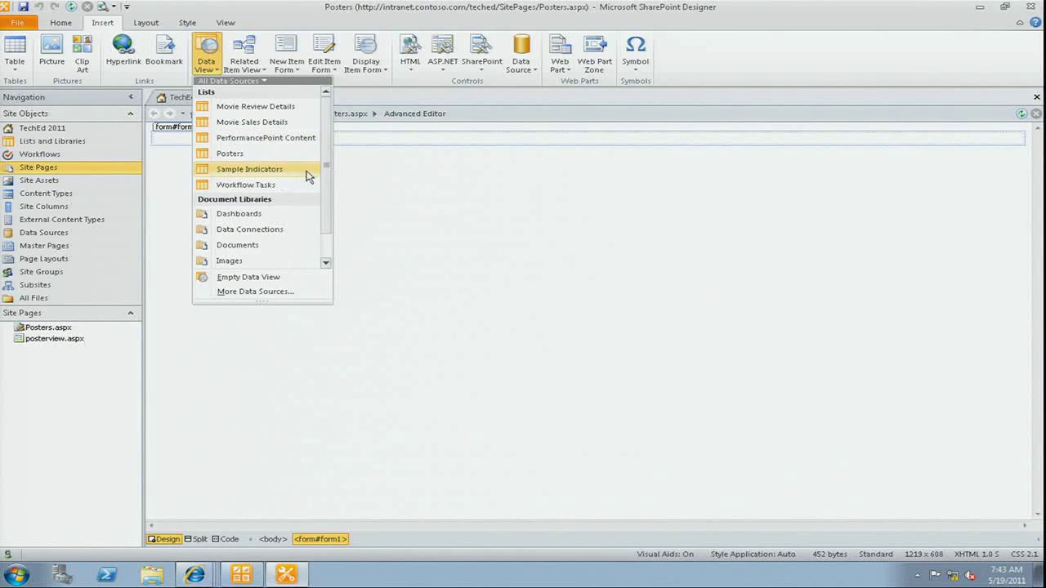
scroll(322, 200, "down", 2)
scroll(322, 163, "up", 2)
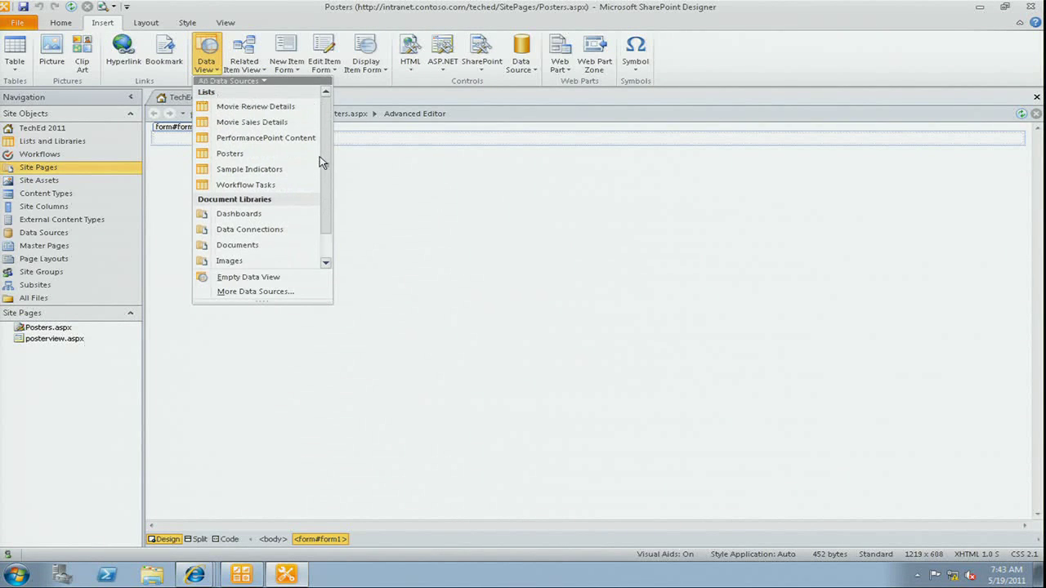
left_click(252, 154)
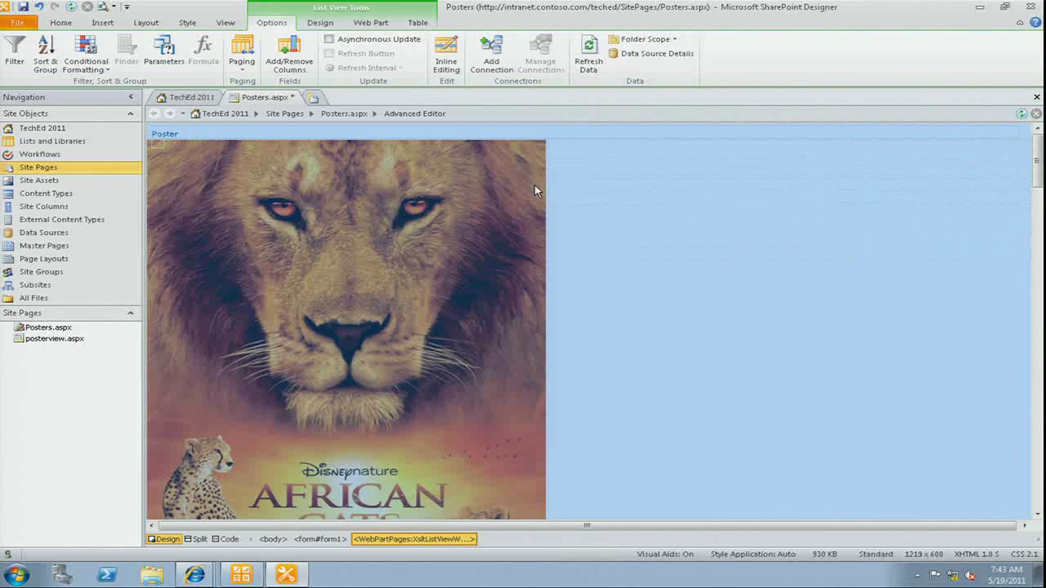
Step: Try shrinking the African Cats poster image freehand from its corner, and undo the resize
left_click(515, 242)
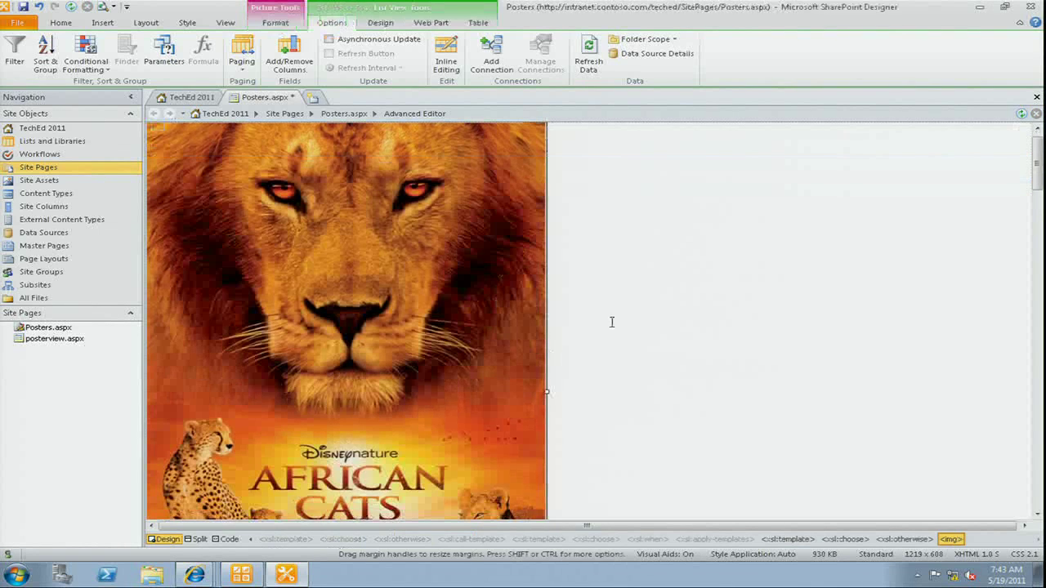
scroll(611, 322, "down", 3)
scroll(608, 333, "down", 4)
left_click_drag(545, 336, 323, 197)
scroll(609, 262, "up", 5)
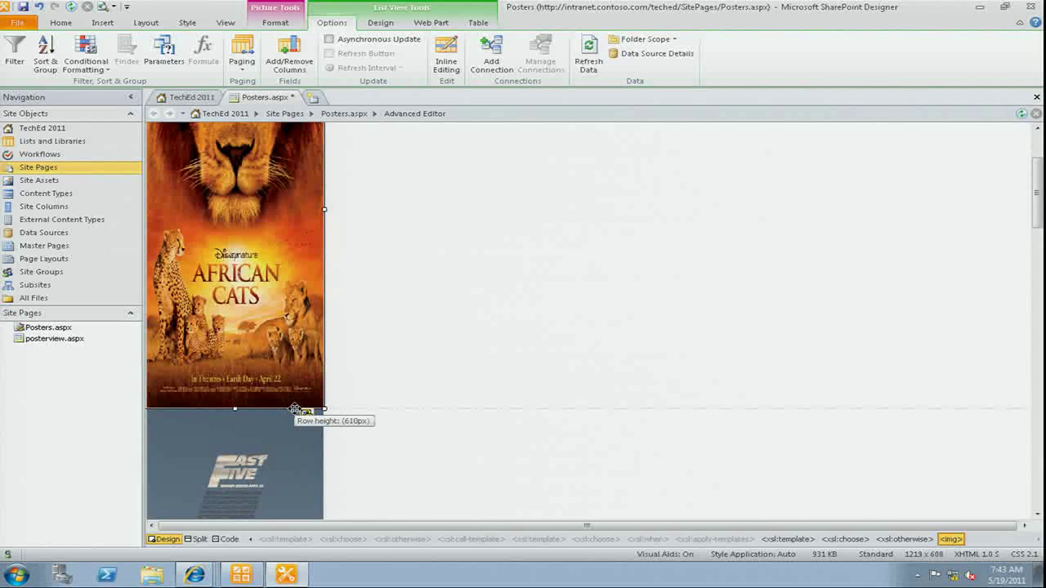
key("ctrl+z")
right_click(470, 344)
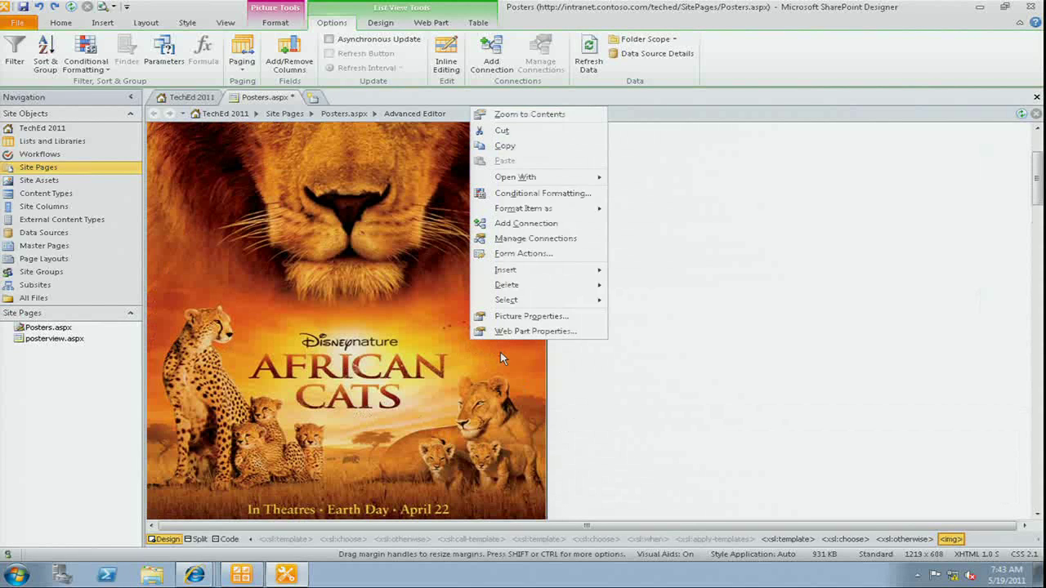
left_click(545, 320)
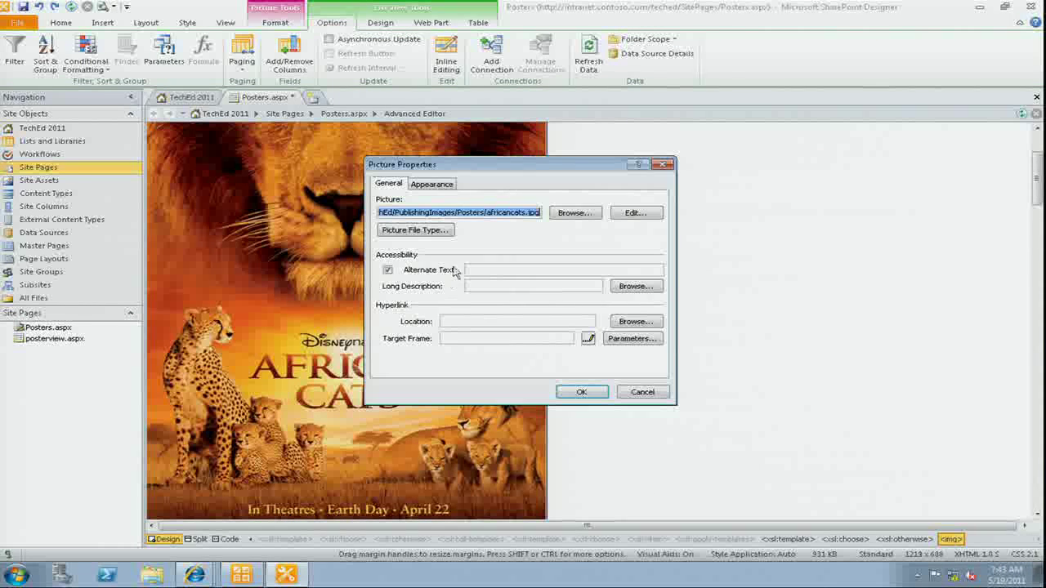
left_click(435, 185)
left_click(521, 324)
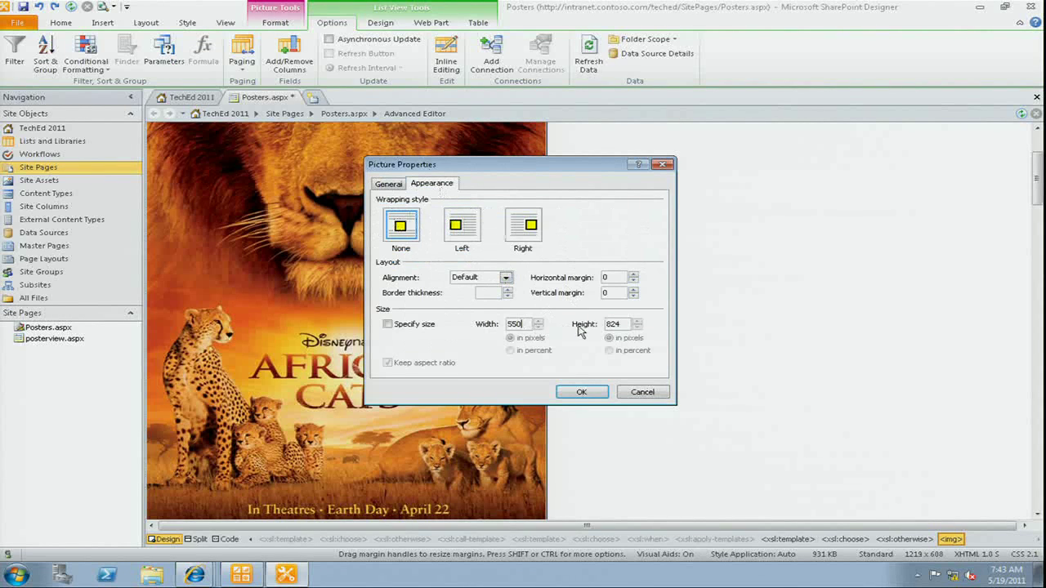
double_click(521, 324)
key("Escape")
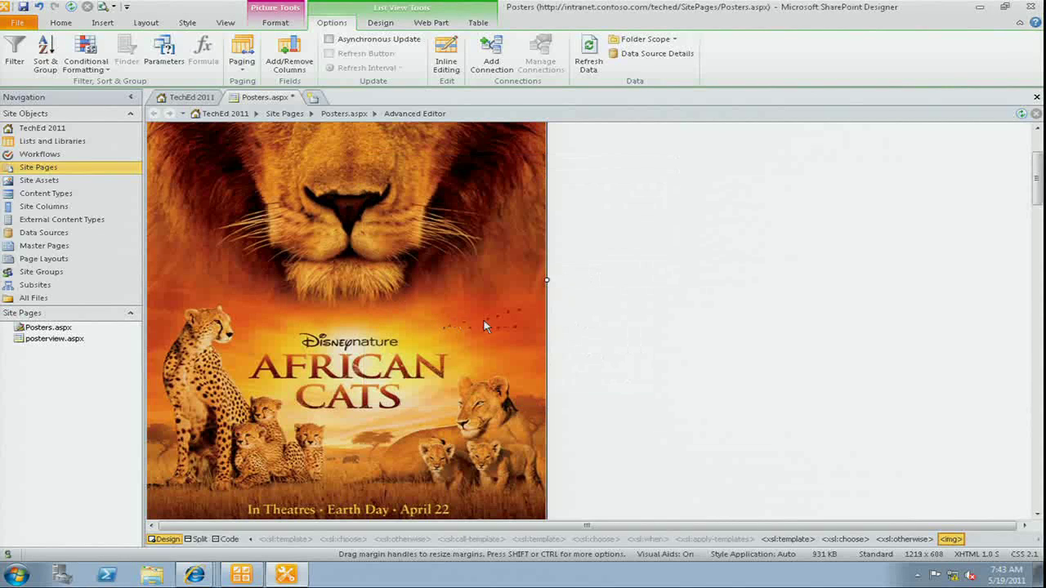
Step: Specify a width of 250 pixels for the poster picture, keeping its aspect ratio
right_click(321, 191)
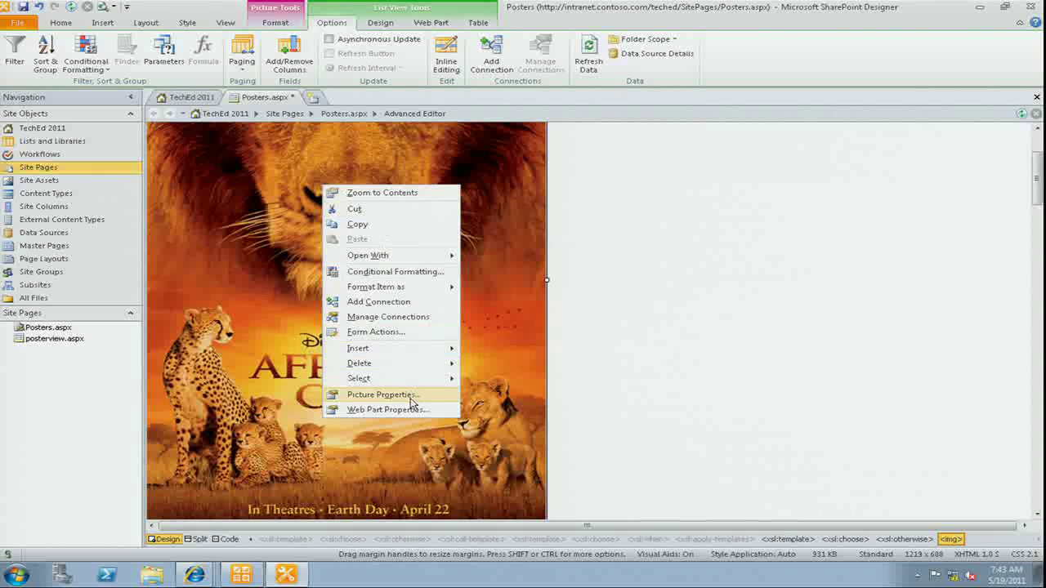
left_click(384, 394)
left_click(433, 186)
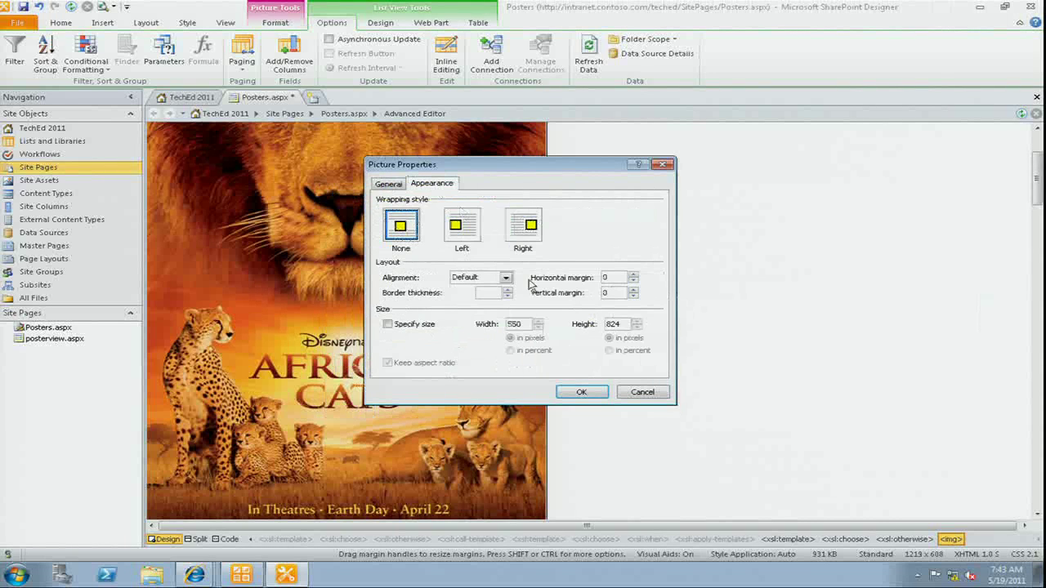
left_click(443, 327)
double_click(512, 325)
type("25")
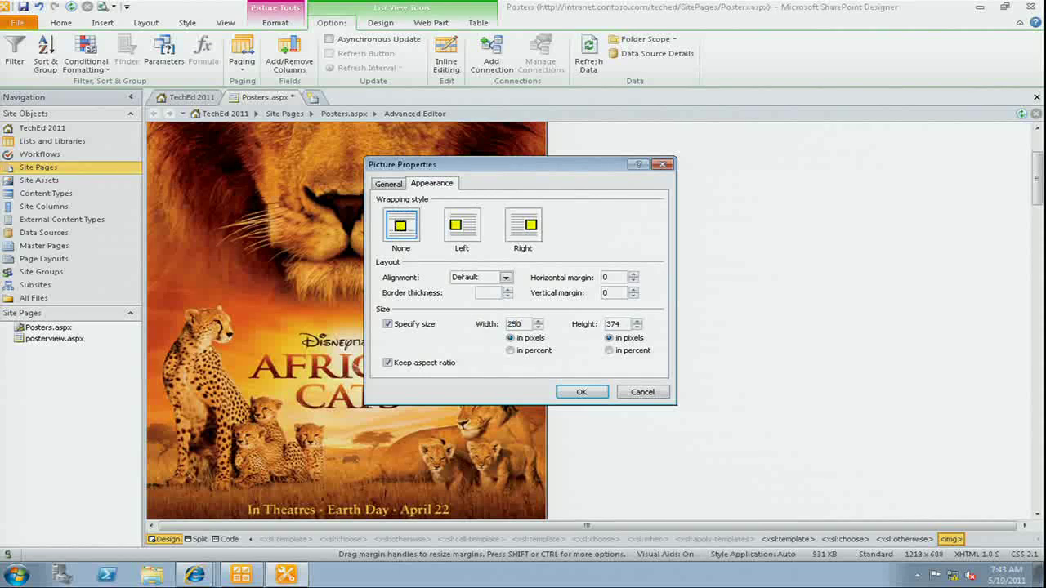
left_click(582, 393)
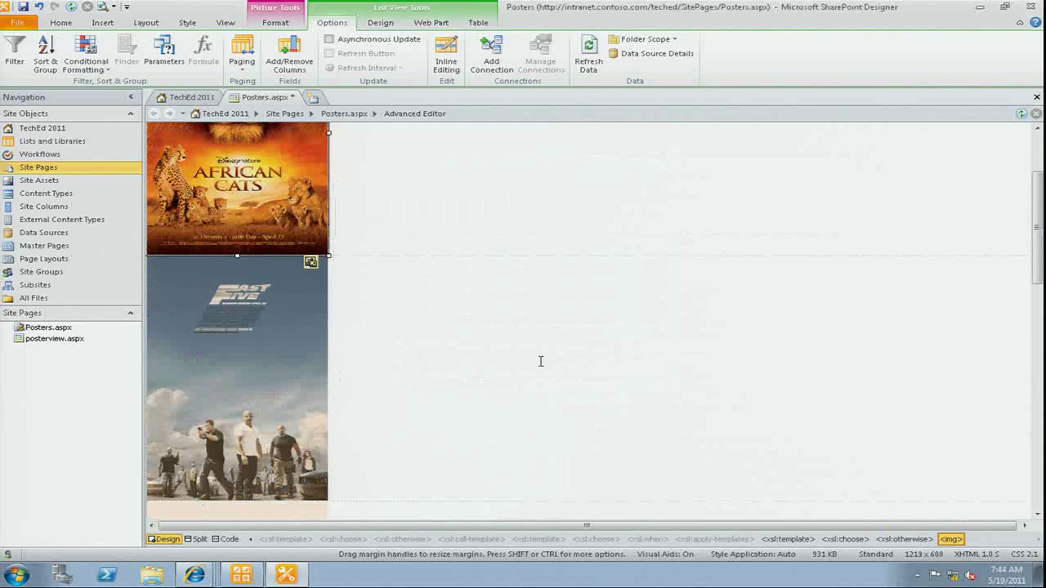
Step: Start a filter on the poster list view with a clause on the Movie field using the Equals comparison
scroll(472, 329, "up", 2)
left_click(14, 50)
left_click(451, 251)
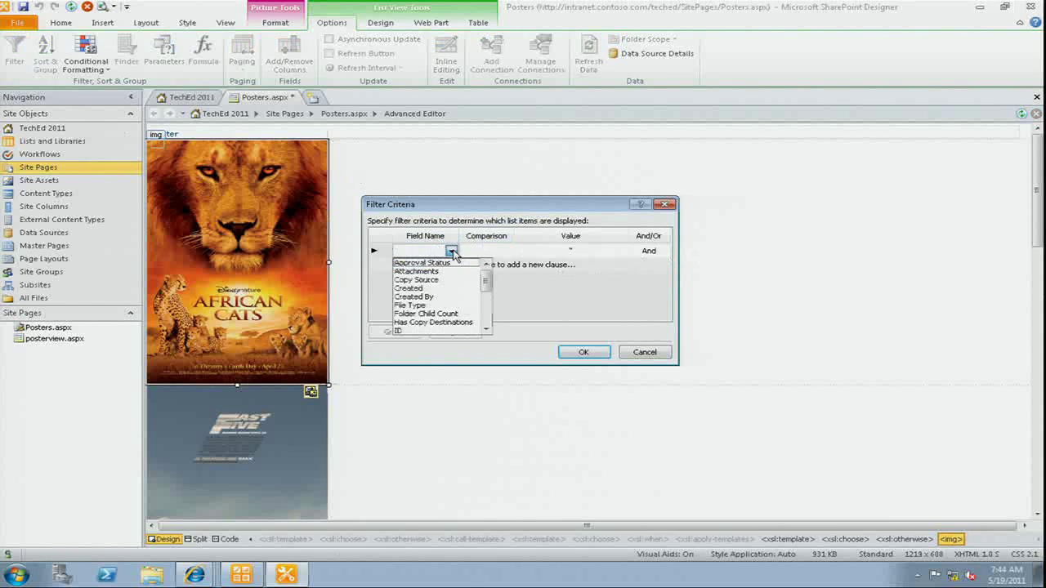
left_click_drag(487, 286, 486, 317)
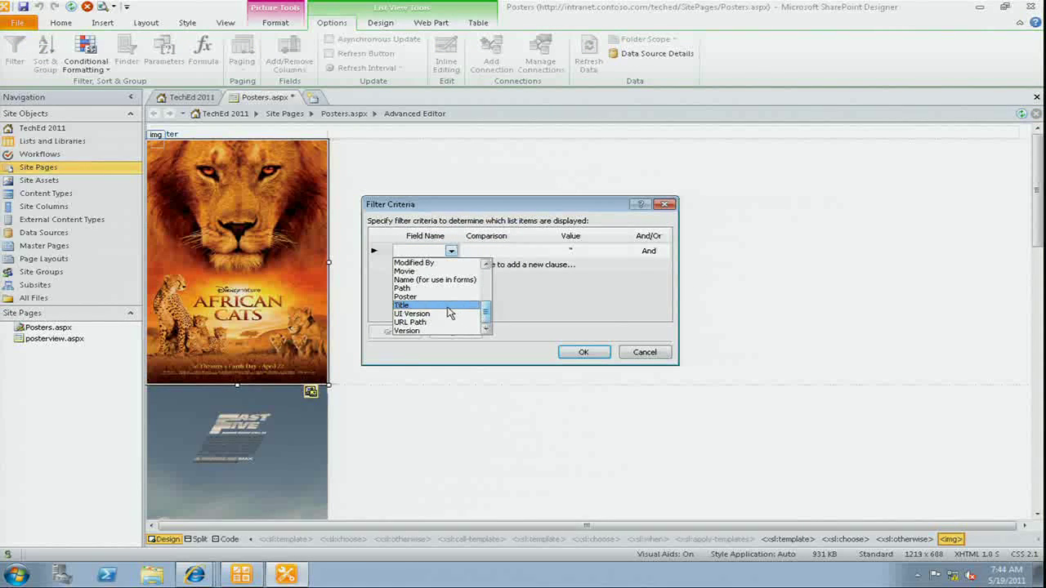
left_click(448, 313)
left_click(452, 252)
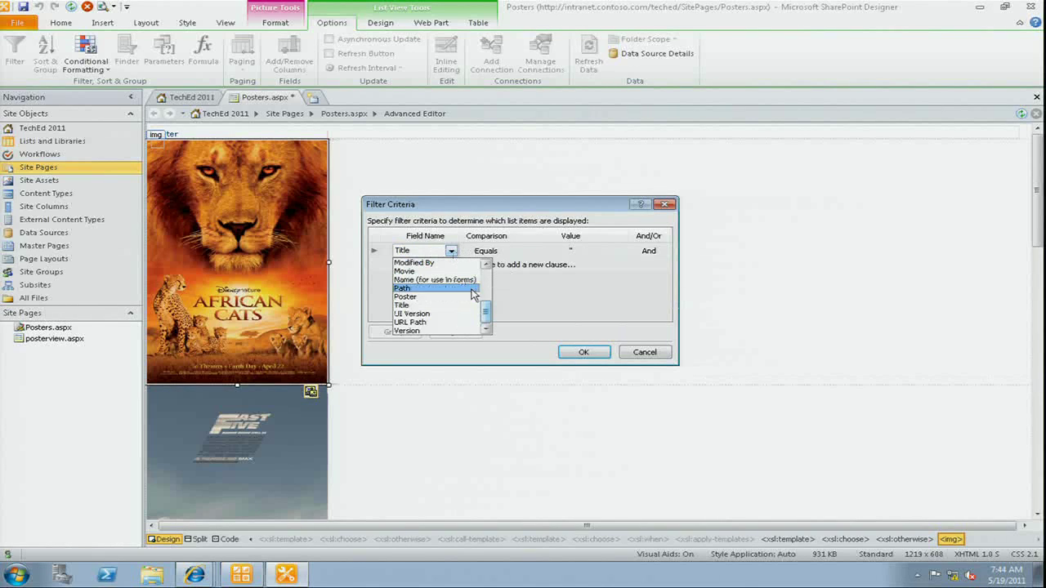
left_click(450, 271)
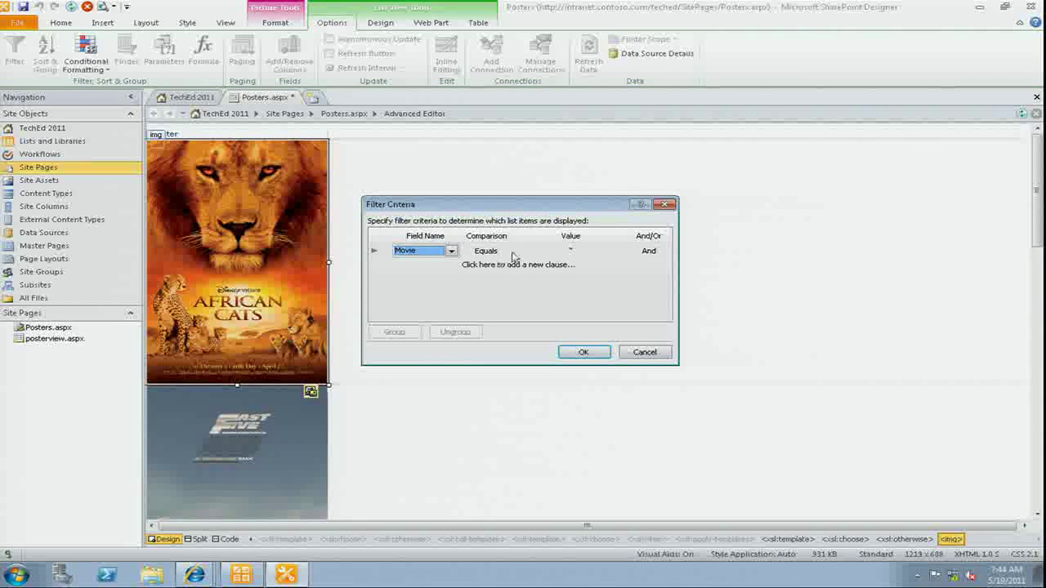
Step: Set the clause's value to a new MovieTitle parameter read from query string variable EndPoint_URL, and apply the filter
left_click(602, 250)
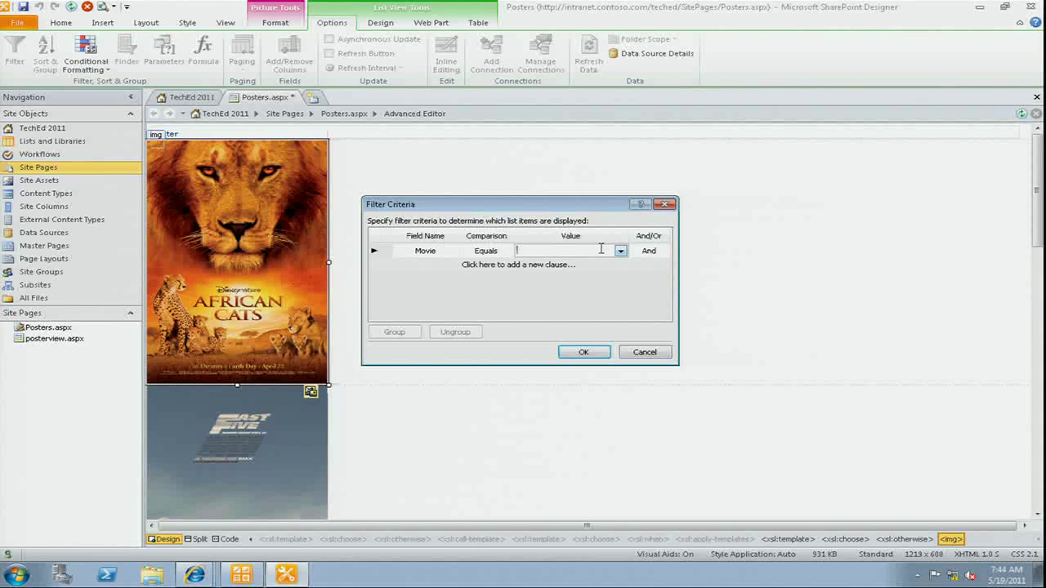
left_click(621, 251)
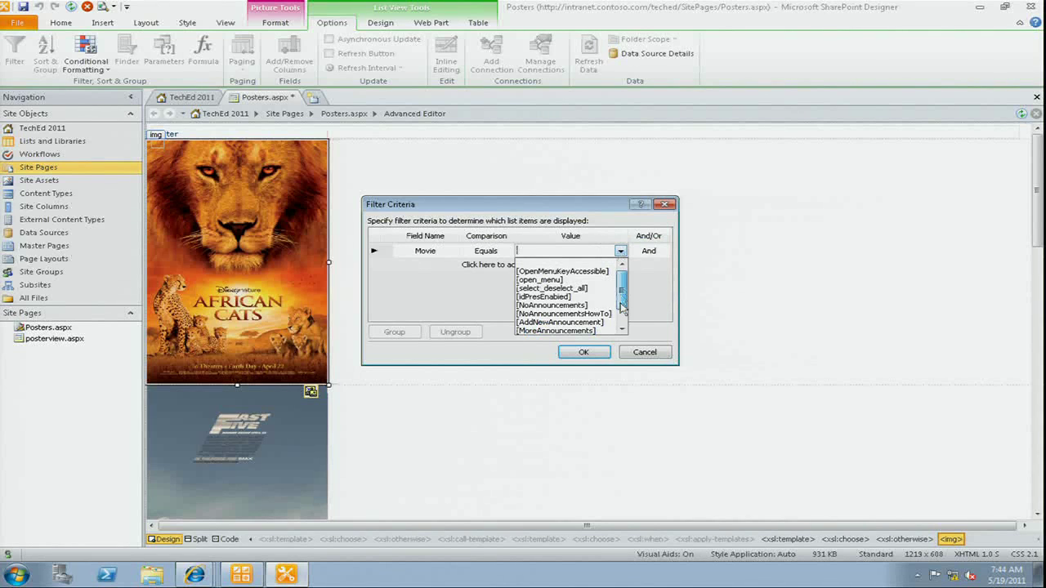
scroll(618, 297, "down", 1)
left_click(601, 327)
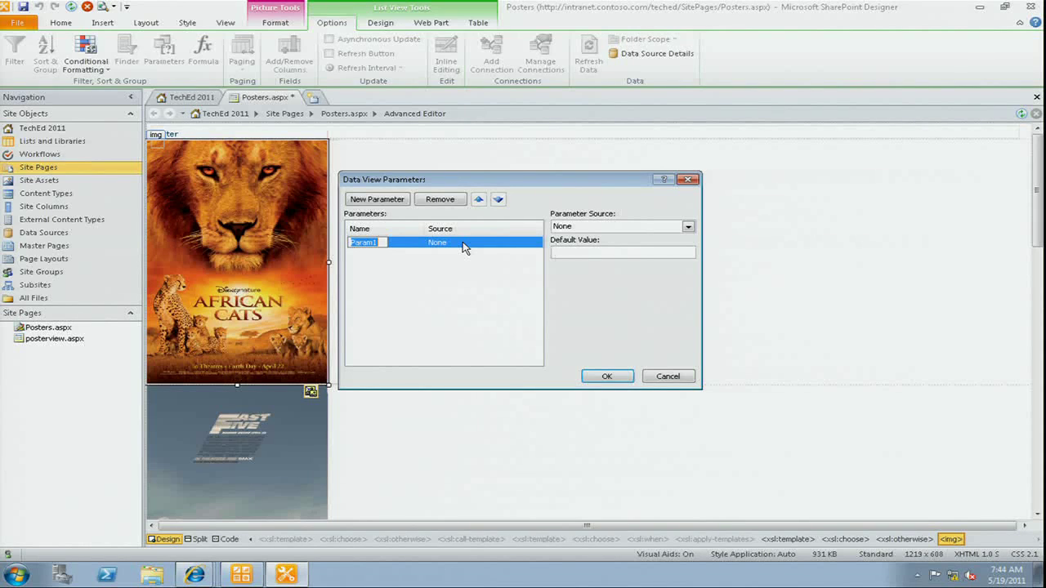
type("MovieTitle")
left_click(688, 228)
left_click(619, 274)
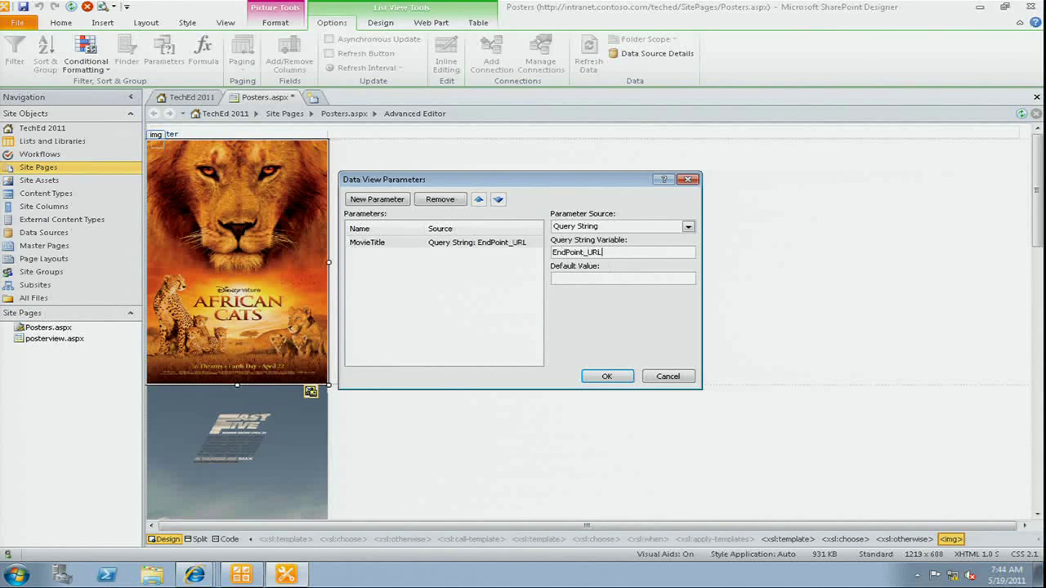
type("bl")
left_click(604, 378)
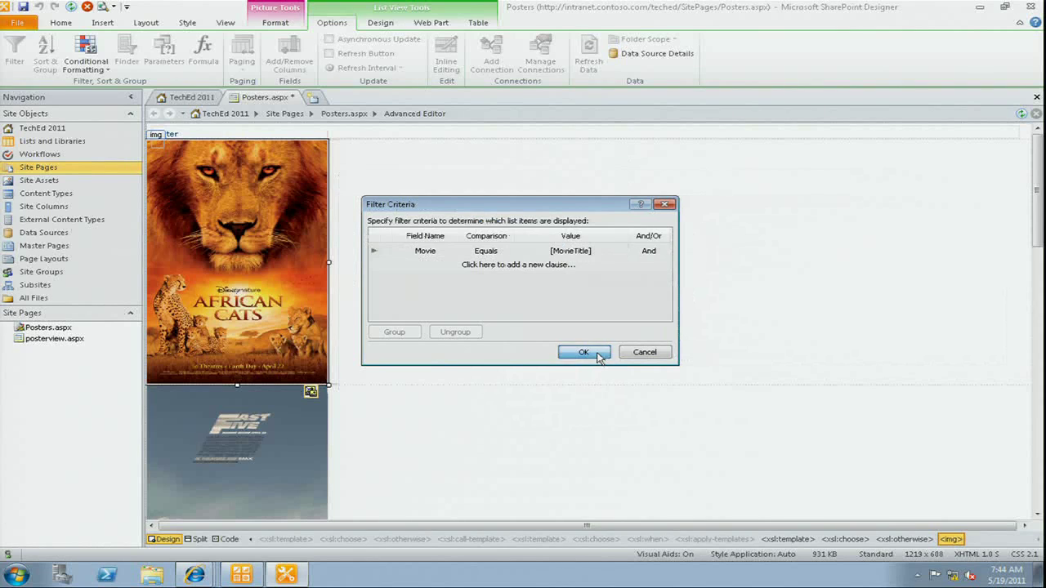
left_click(583, 352)
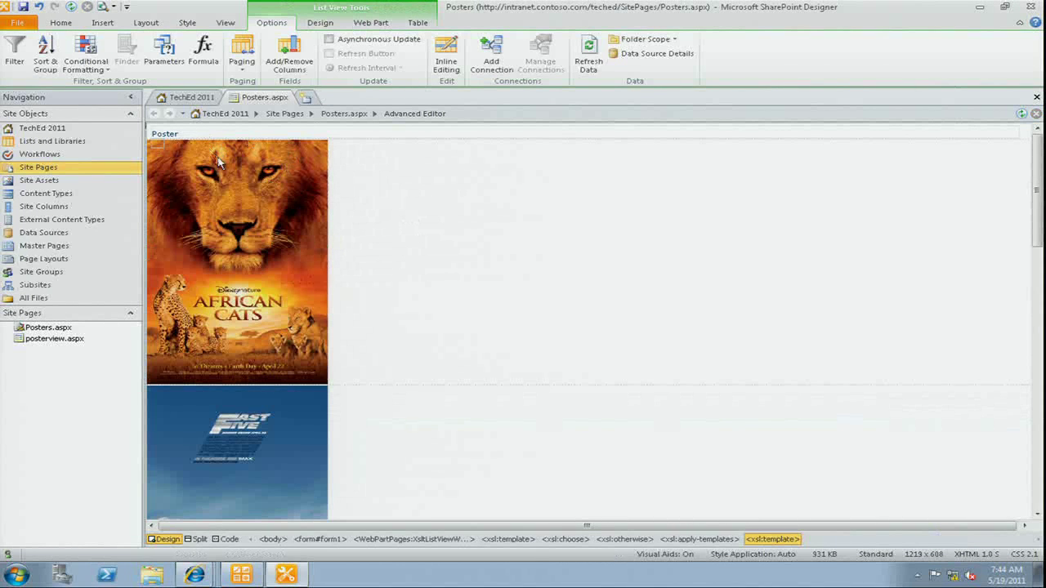
Step: Switch to Dashboard Designer and create a new report in PerformancePoint Content from the Web Page template
left_click(259, 577)
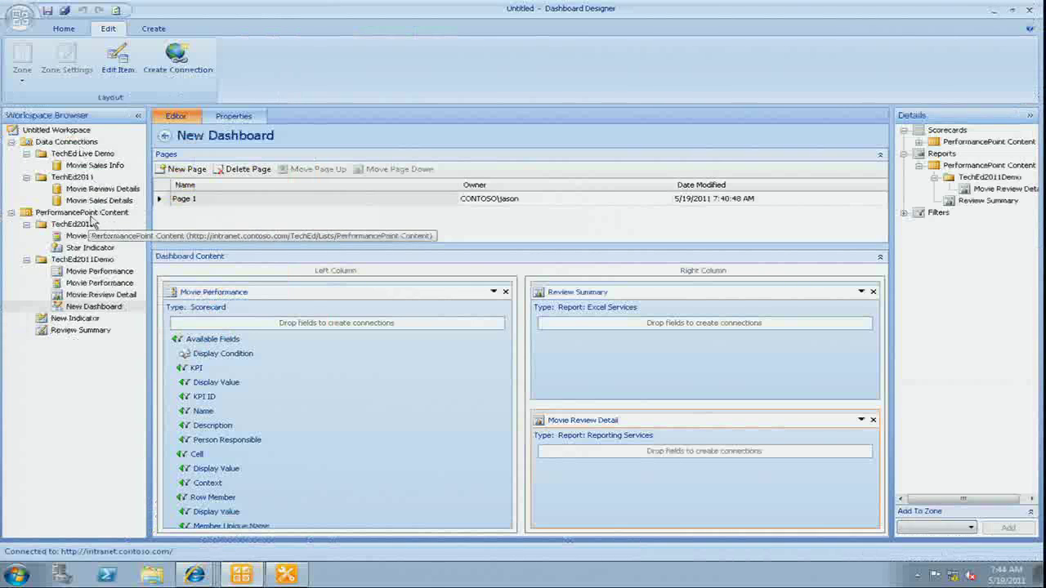
right_click(82, 214)
mouse_move(188, 224)
left_click(279, 254)
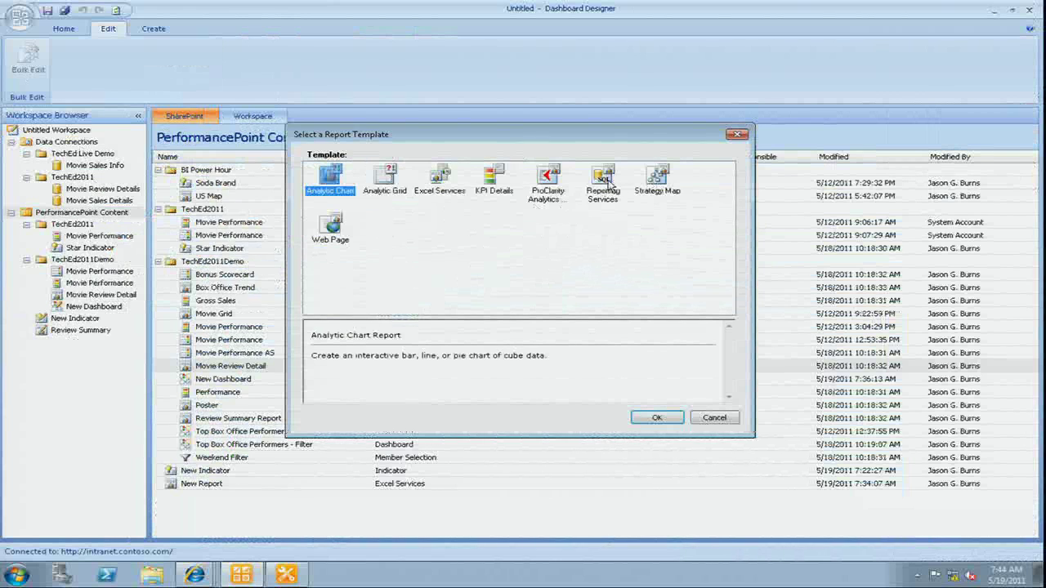
left_click(330, 225)
left_click(656, 417)
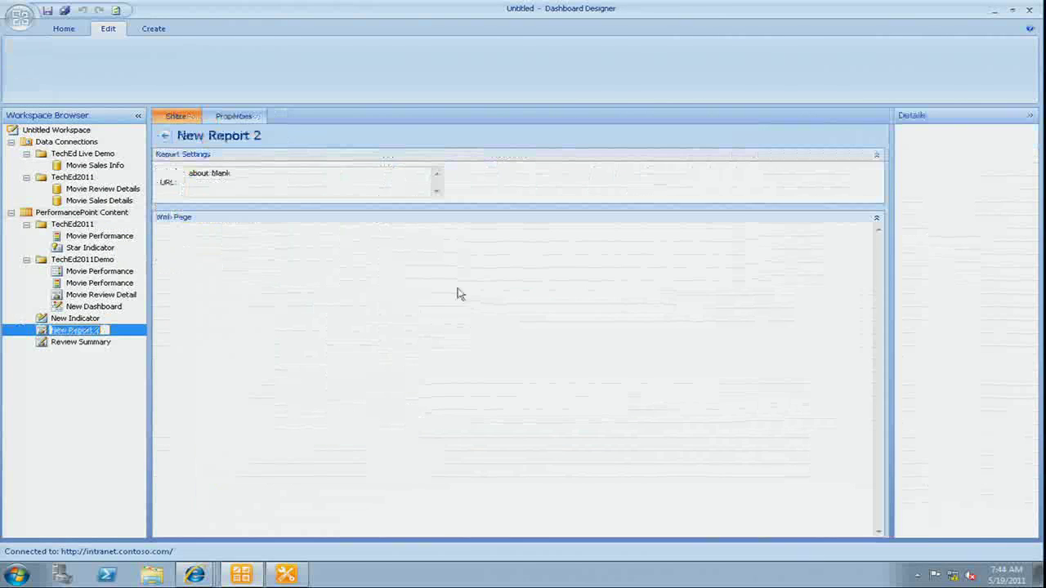
Step: Clear the default address from the new Web Page report's URL setting
left_click(287, 177)
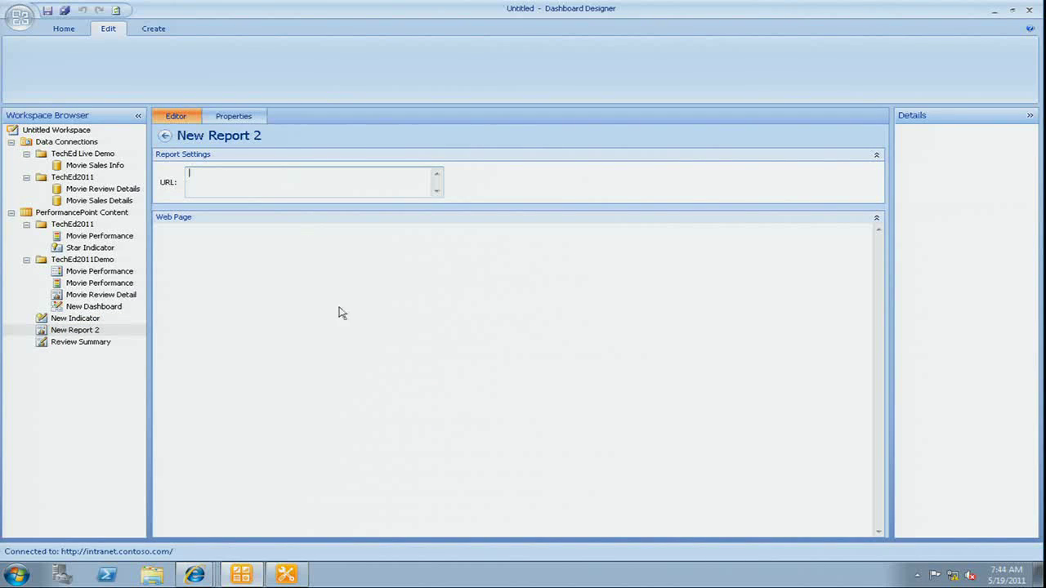
left_click(202, 580)
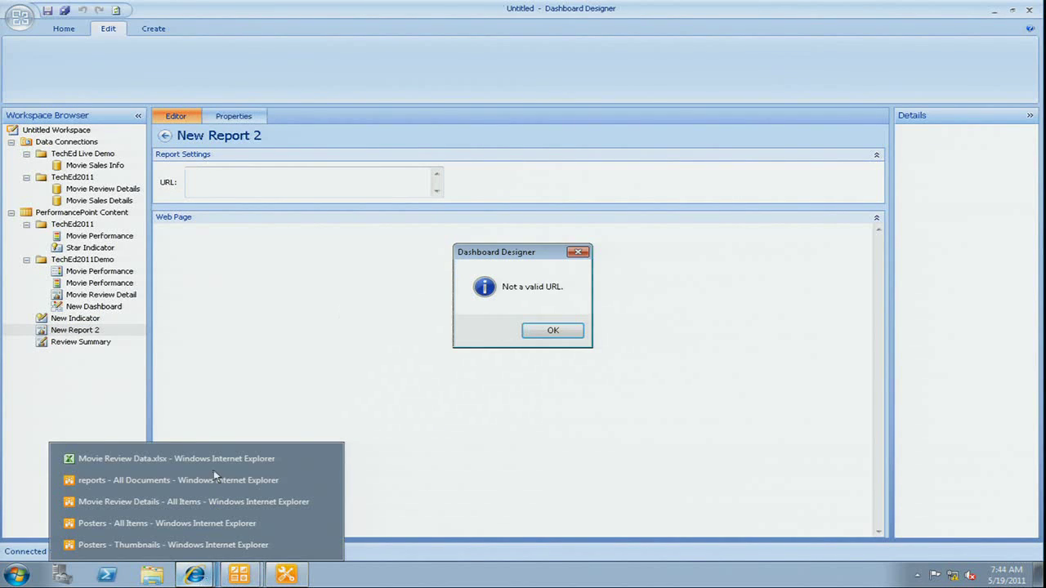
key("Return")
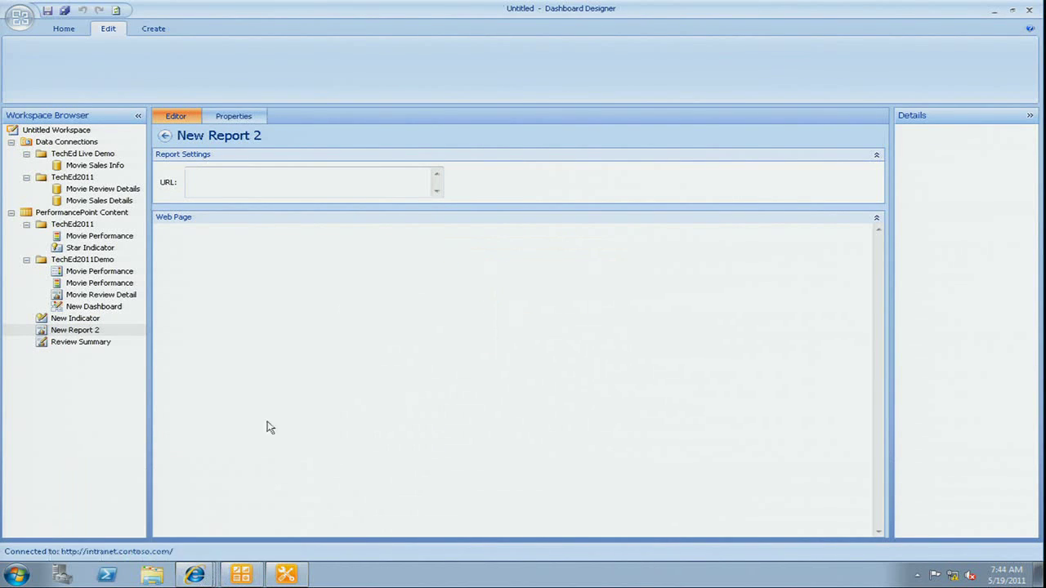
left_click(196, 579)
left_click(178, 478)
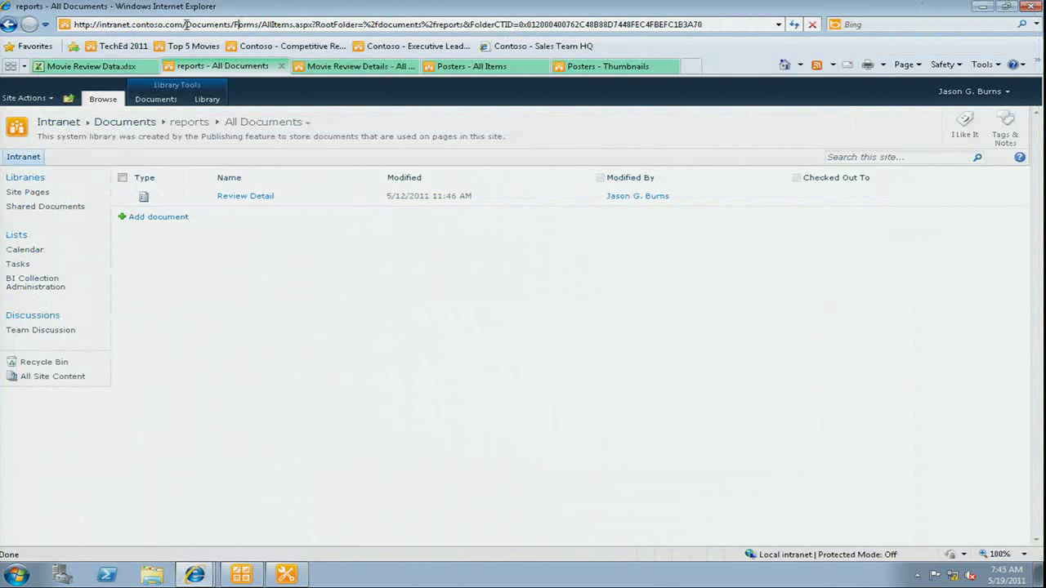
left_click_drag(186, 25, 826, 25)
type("sitepage")
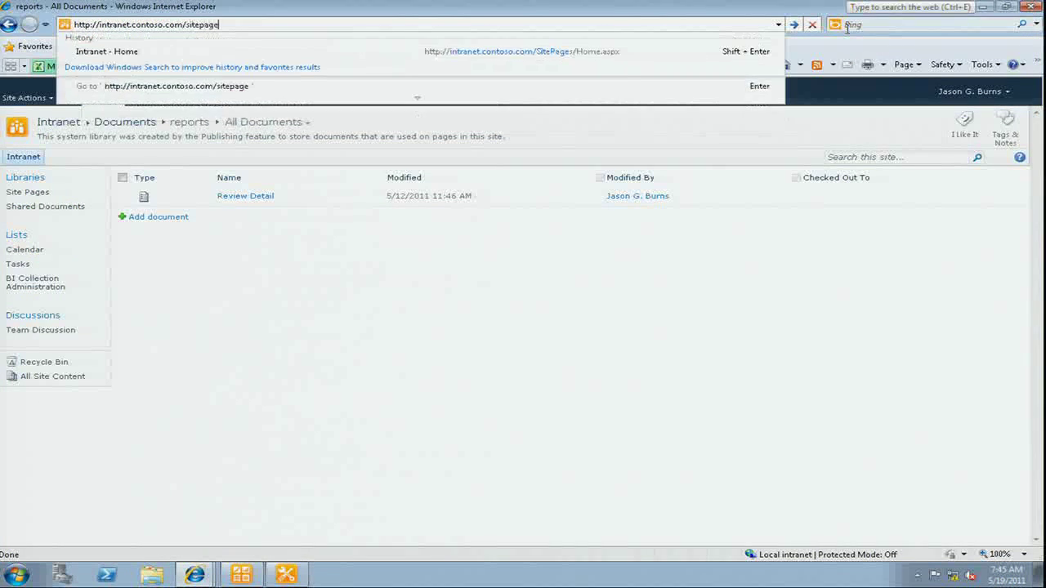
type("s/posters.aspx")
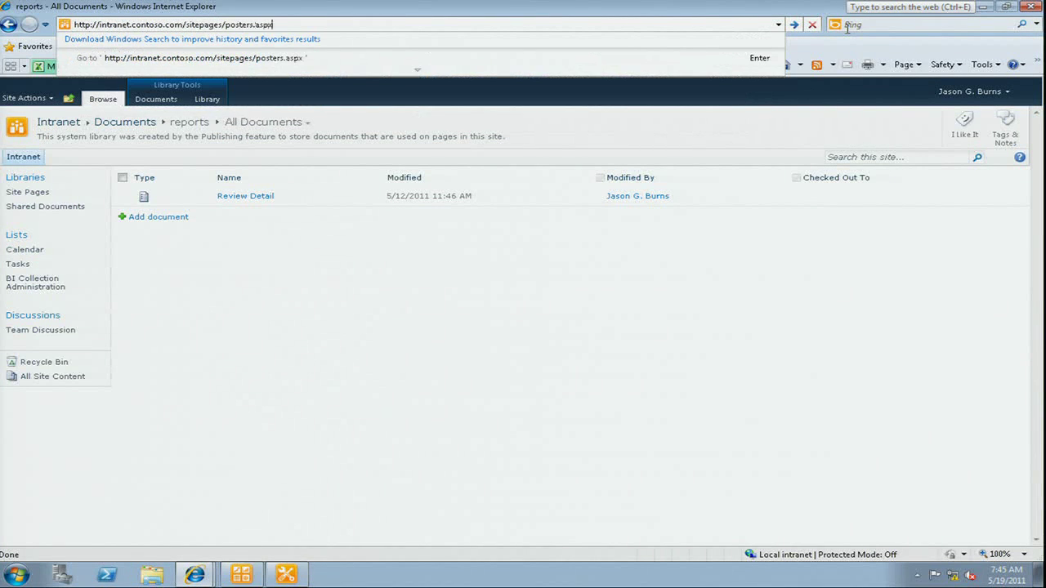
key("Return")
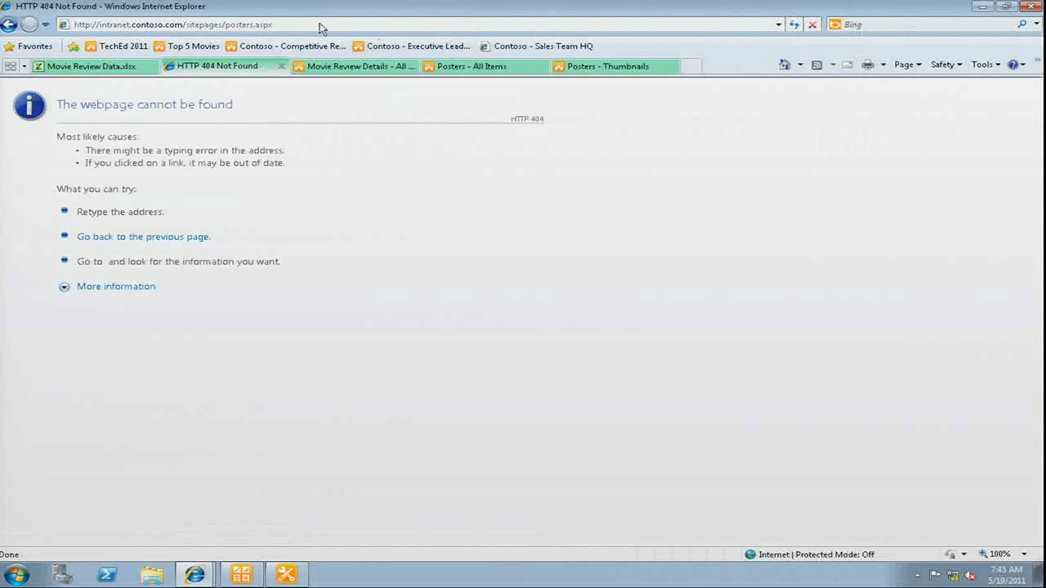
Step: Check the Posters.aspx path in SharePoint Designer, and change the browser address's site path to include TechEd/SitePages
left_click(298, 575)
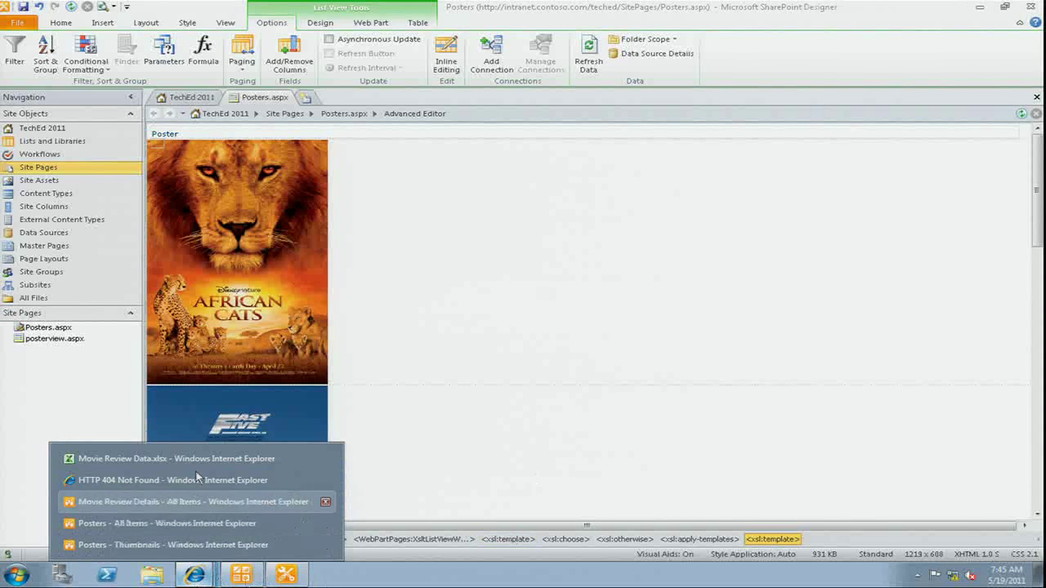
left_click(168, 481)
left_click(223, 24)
left_click(223, 24)
key("BackSpace")
key("BackSpace")
key("BackSpace")
key("BackSpace")
key("BackSpace")
key("BackSpace")
key("BackSpace")
key("BackSpace")
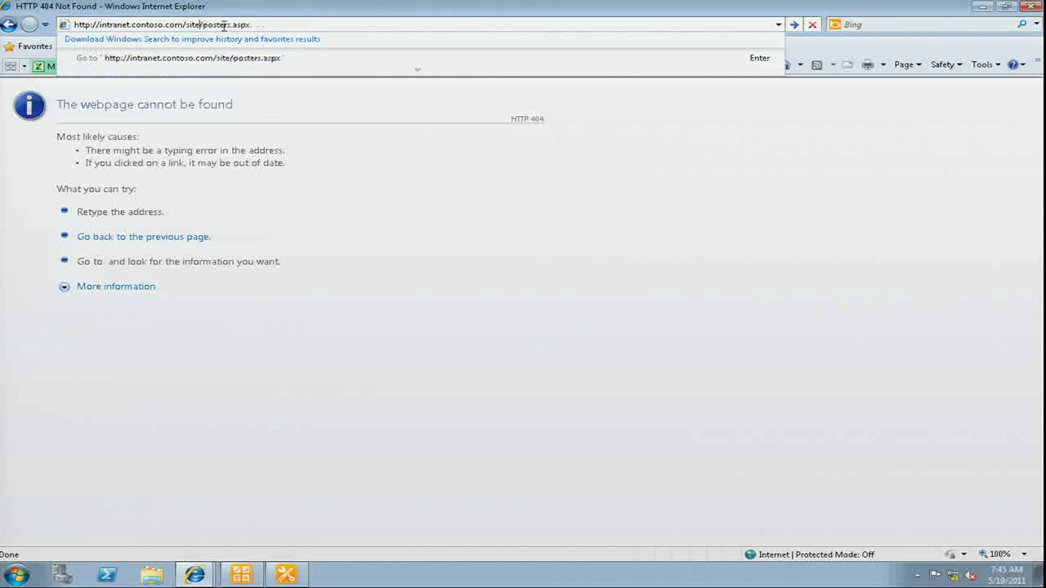
type("TechE")
type("d/SitePages")
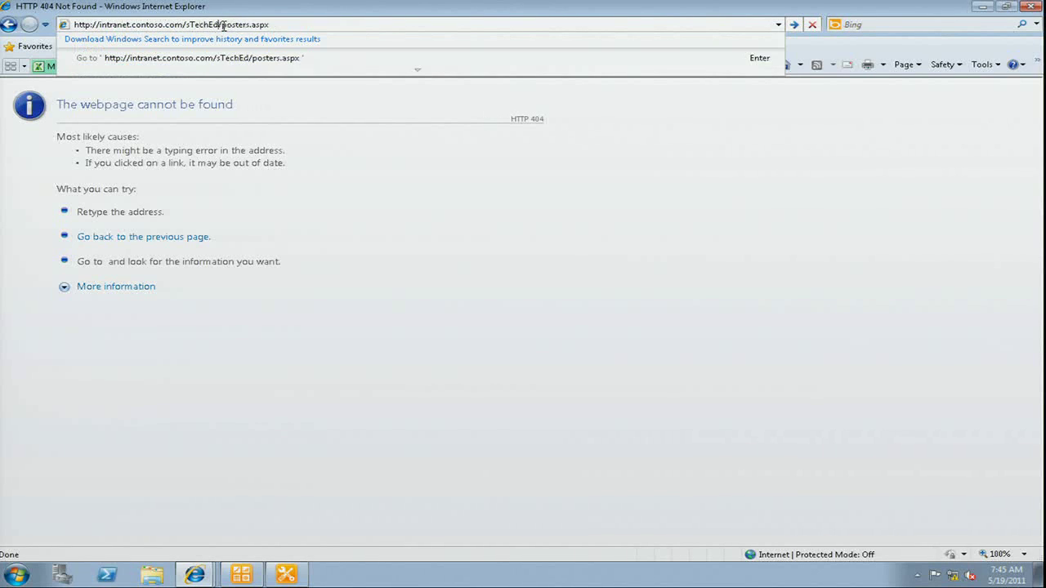
key("Return")
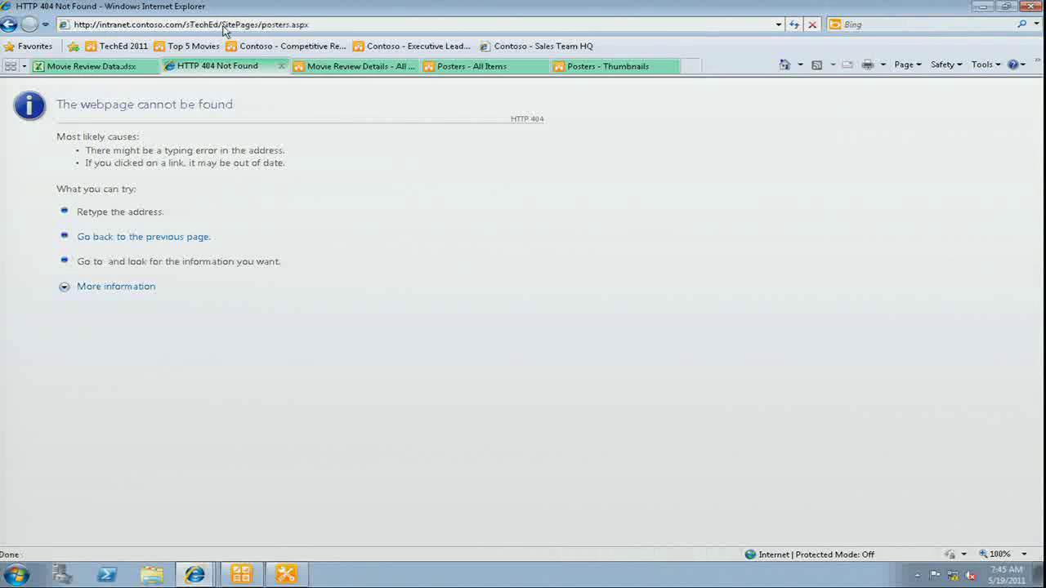
left_click(233, 25)
left_click(275, 25)
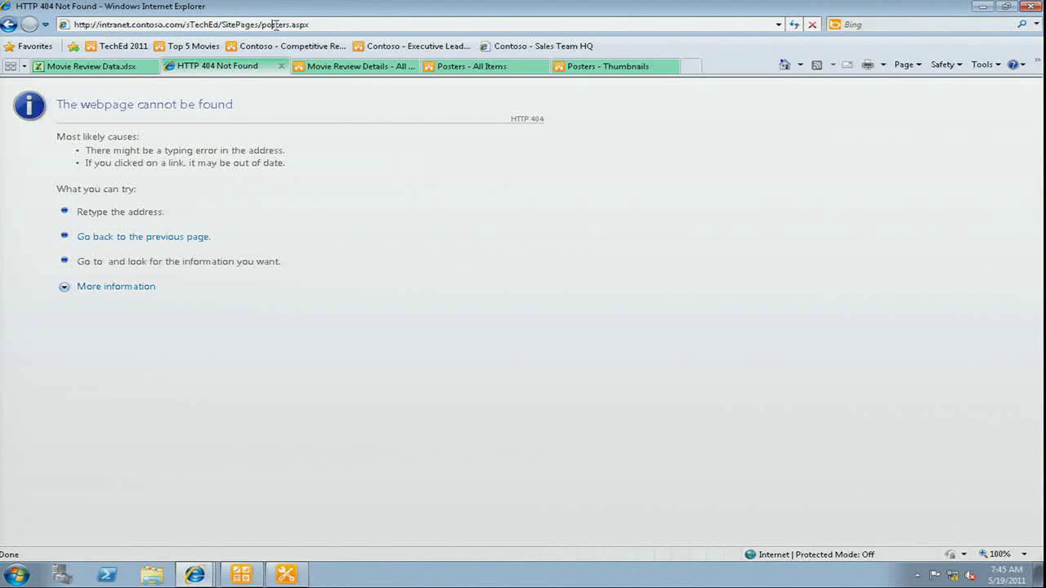
left_click(190, 26)
key("Delete")
key("Return")
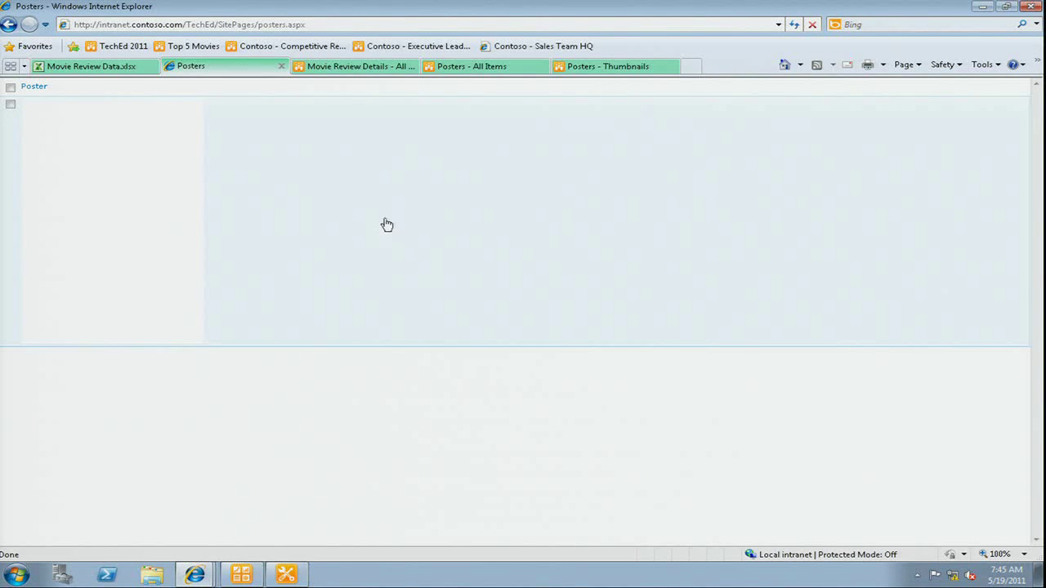
Step: Copy the posters page address and, back in Dashboard Designer, set it as the new report's URL
left_click(205, 24)
key("ctrl+c")
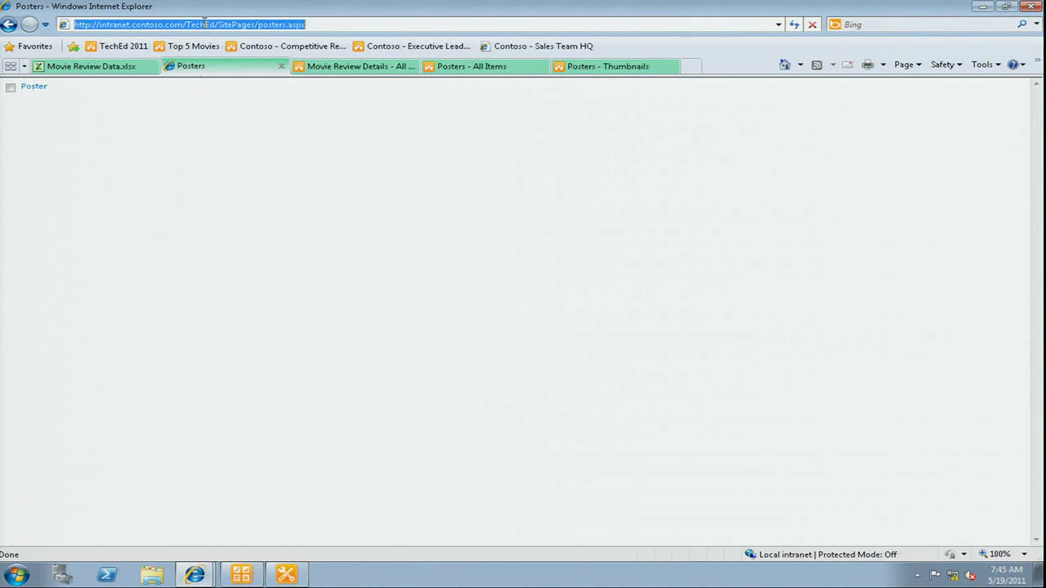
left_click(239, 574)
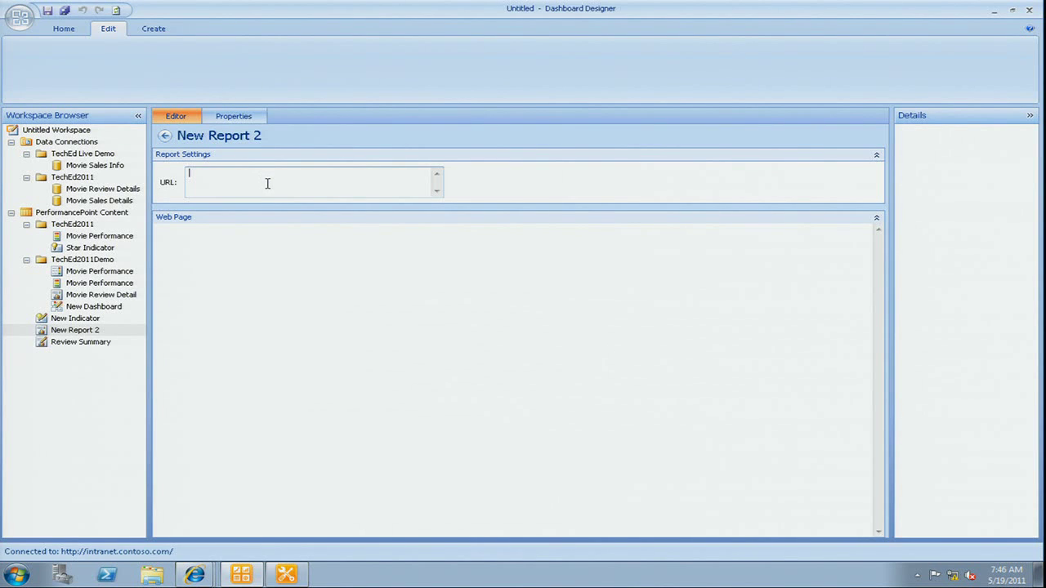
left_click(99, 342)
left_click(94, 334)
key("BackSpace")
key("BackSpace")
key("BackSpace")
key("BackSpace")
key("BackSpace")
key("BackSpace")
key("BackSpace")
key("ctrl+v")
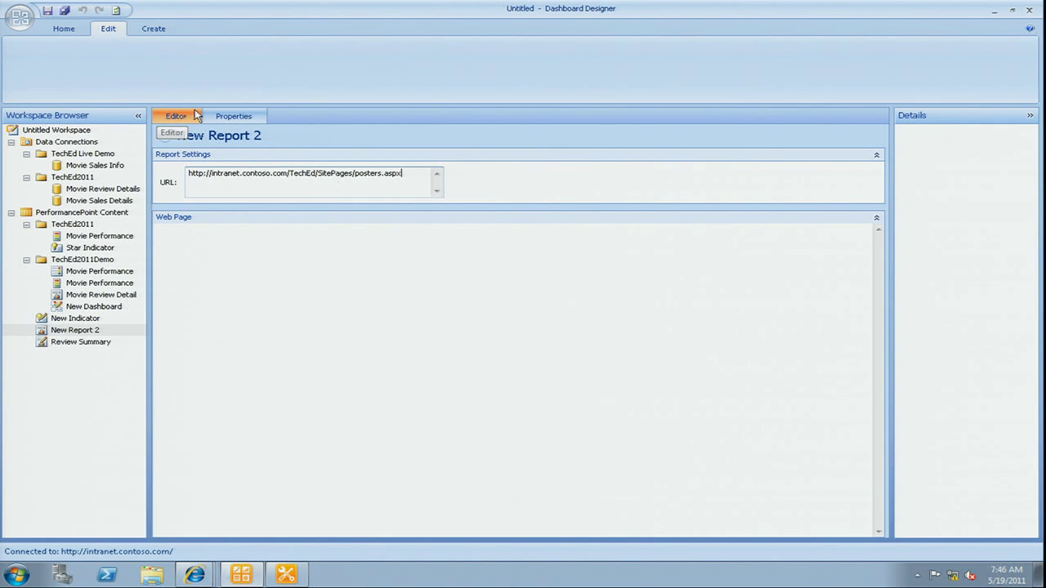
Step: Name the web page report "Poster Report" and set its display folder to TechEd Live Demo
left_click(233, 116)
type("Poster Report")
left_click(283, 253)
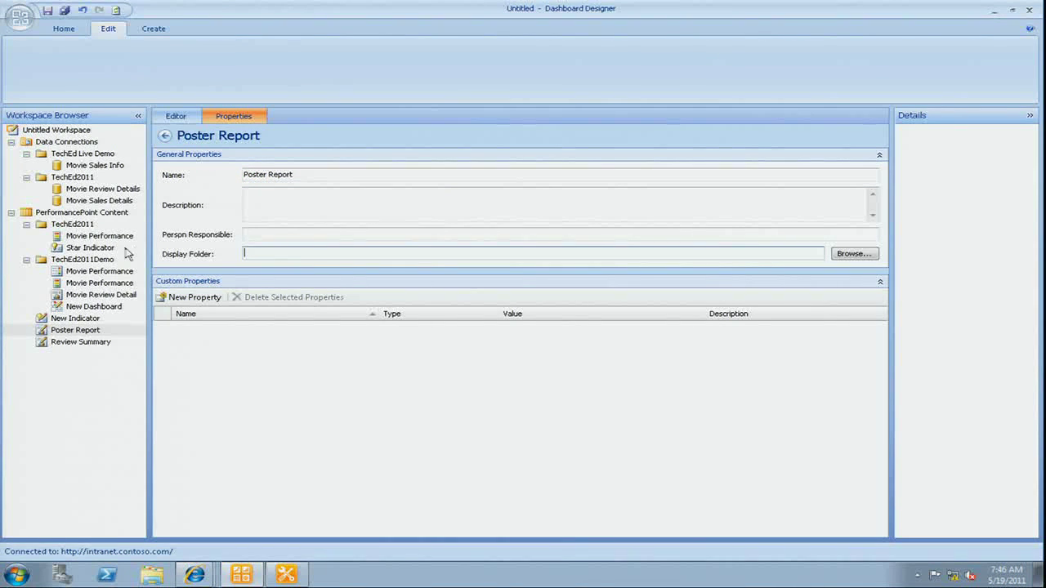
type("TechEd Live Demo")
Step: Open New Dashboard and add Poster Report to the left column below the Movie Performance scorecard
left_click(100, 306)
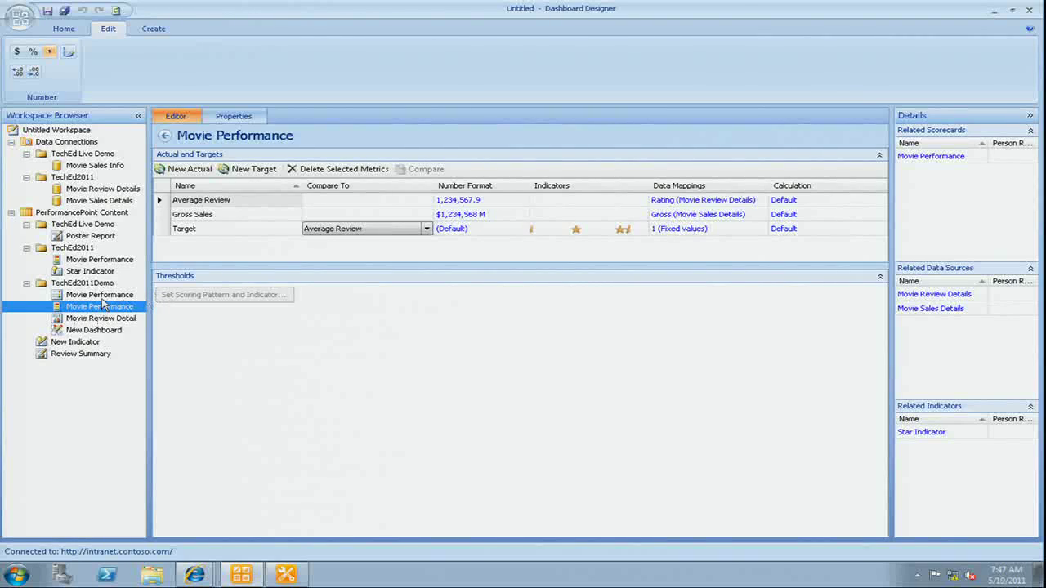
left_click(89, 331)
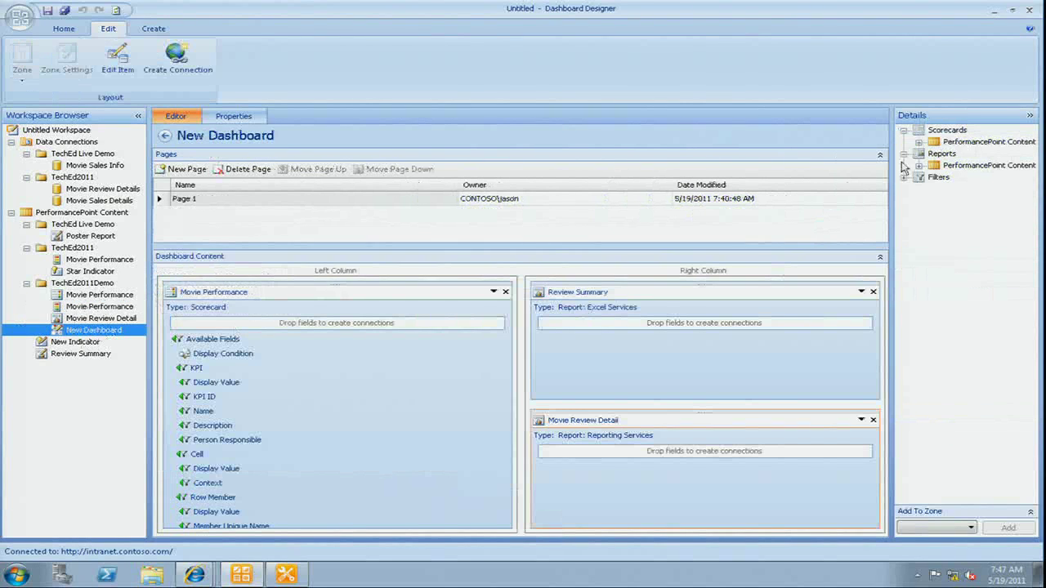
left_click(904, 154)
left_click(904, 154)
left_click(919, 165)
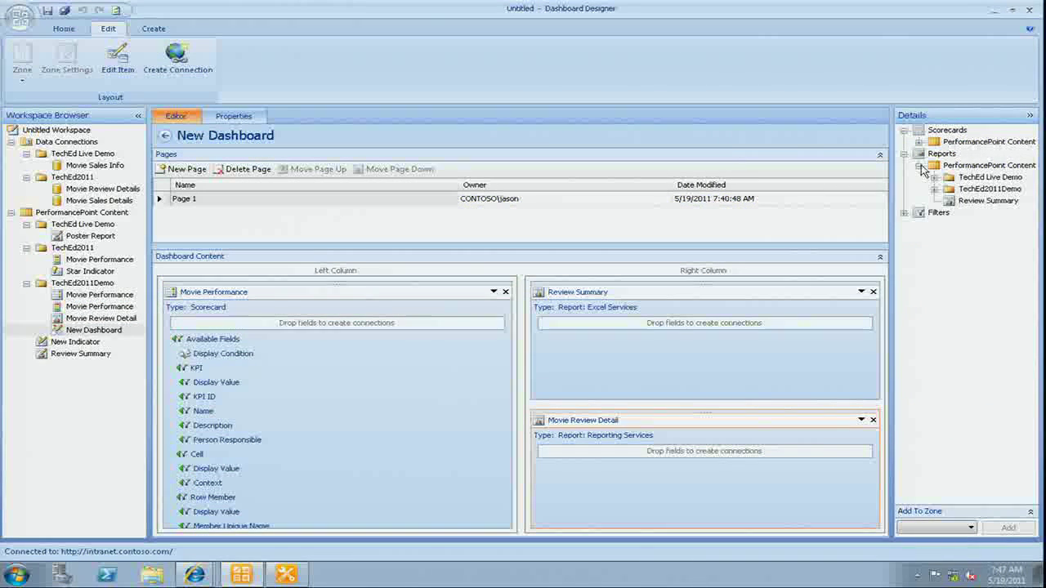
left_click(934, 189)
left_click_drag(966, 200, 429, 540)
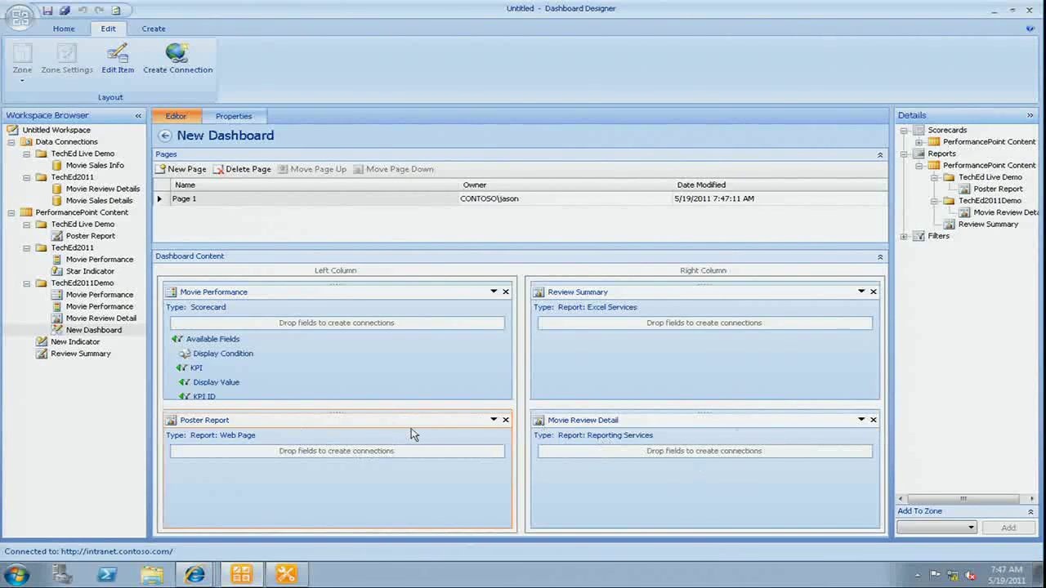
Step: Rename the dashboard as "Movie Performance Dashboard"
left_click(234, 116)
type("Movie ")
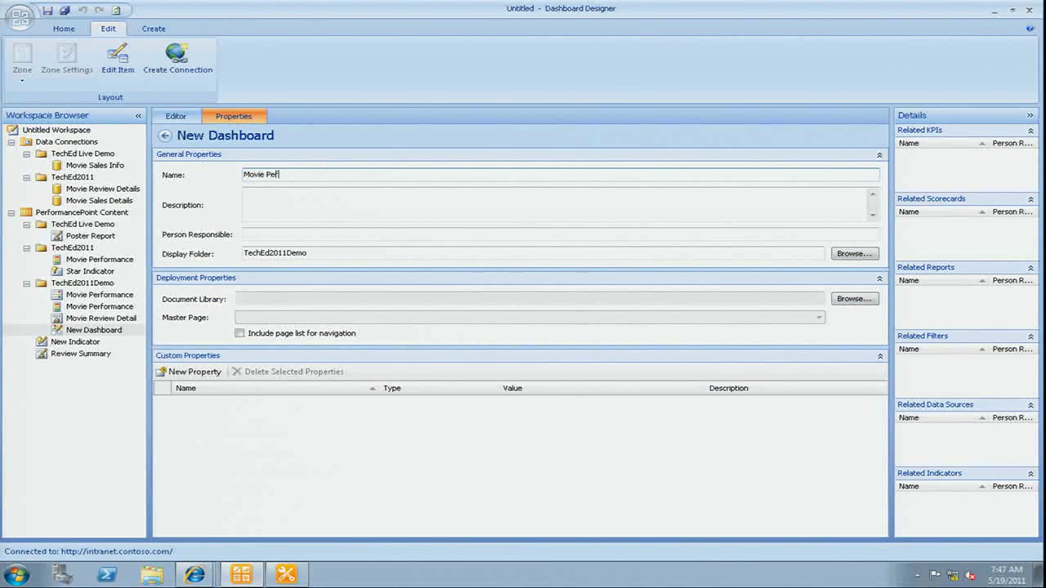
type("Performance Dashboar")
Step: Deploy the dashboard to the Dashboards library of the TechEd 2011 site, including the page list for navigation
right_click(99, 331)
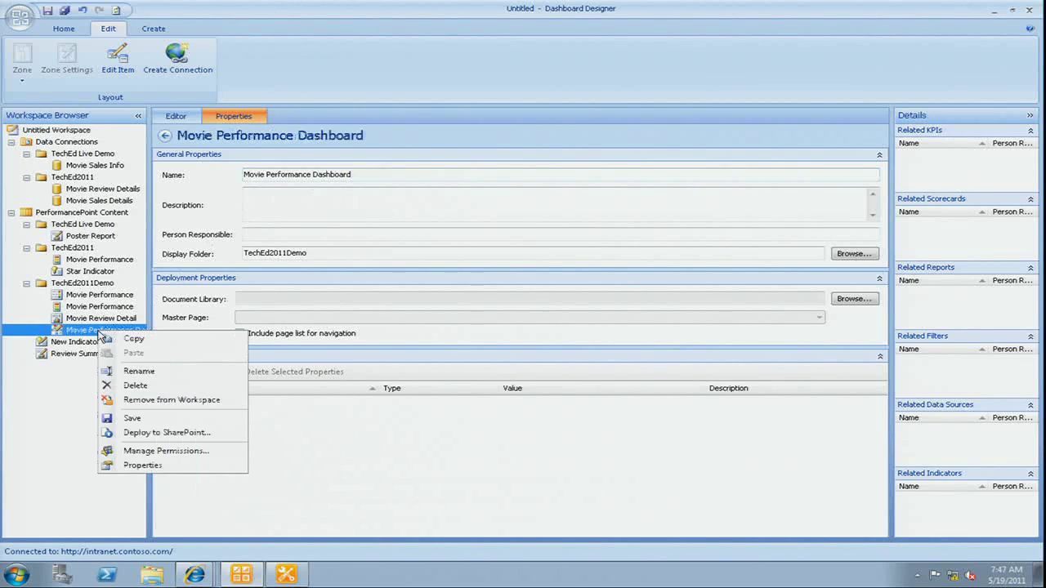
left_click(168, 433)
left_click(468, 368)
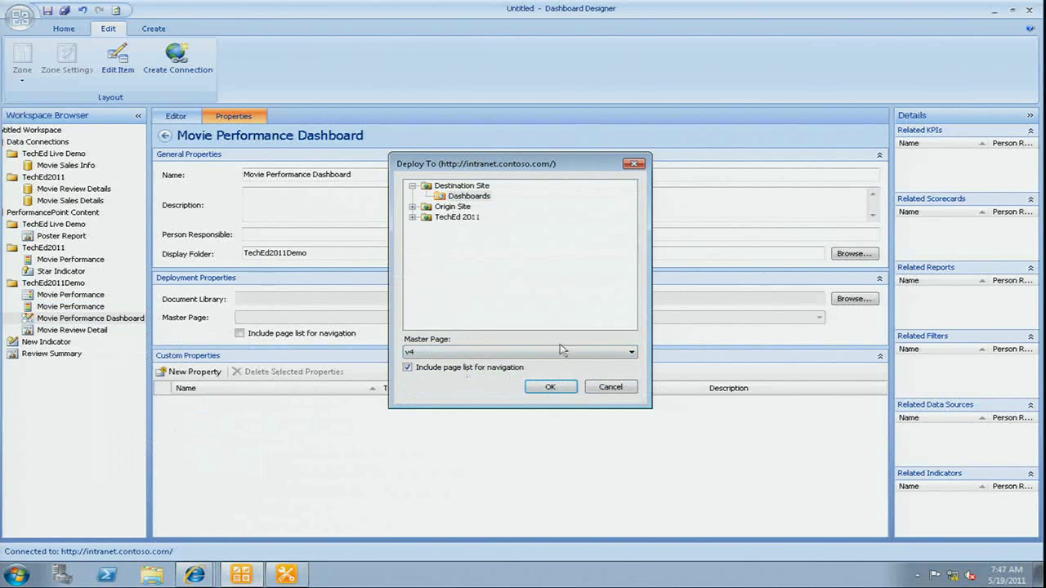
left_click(458, 216)
left_click(412, 217)
left_click(469, 238)
left_click(551, 388)
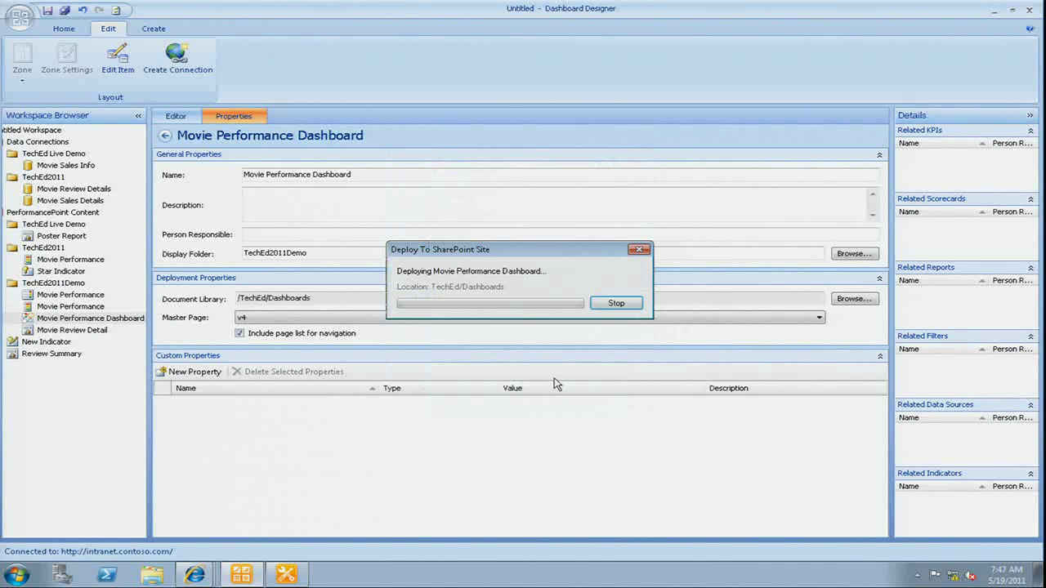
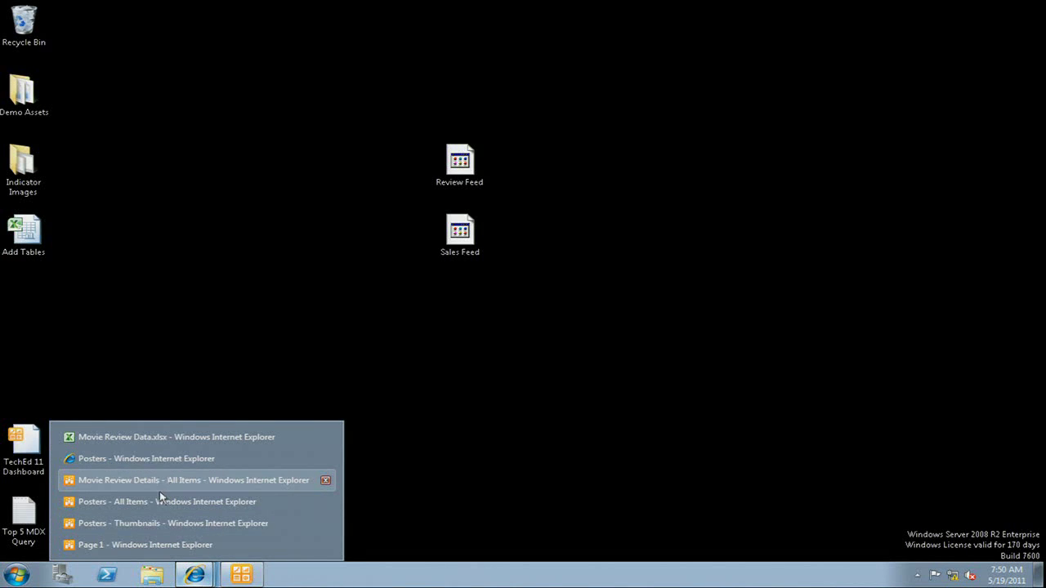
Step: In Internet Explorer, open MovieDataModel from the TechEd 2011 Documents library, and launch it in Excel as read-only
left_click(170, 479)
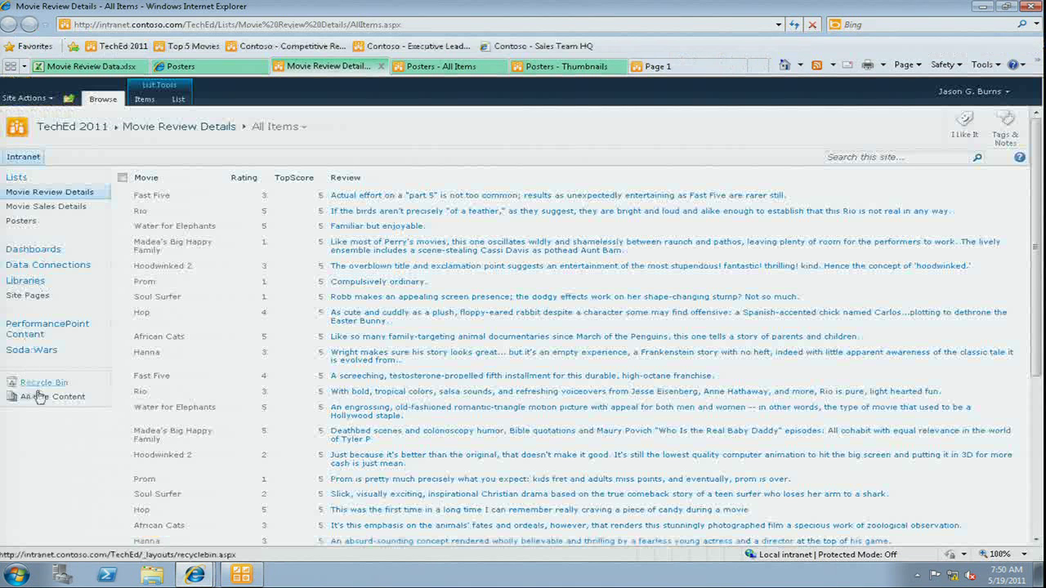
left_click(45, 398)
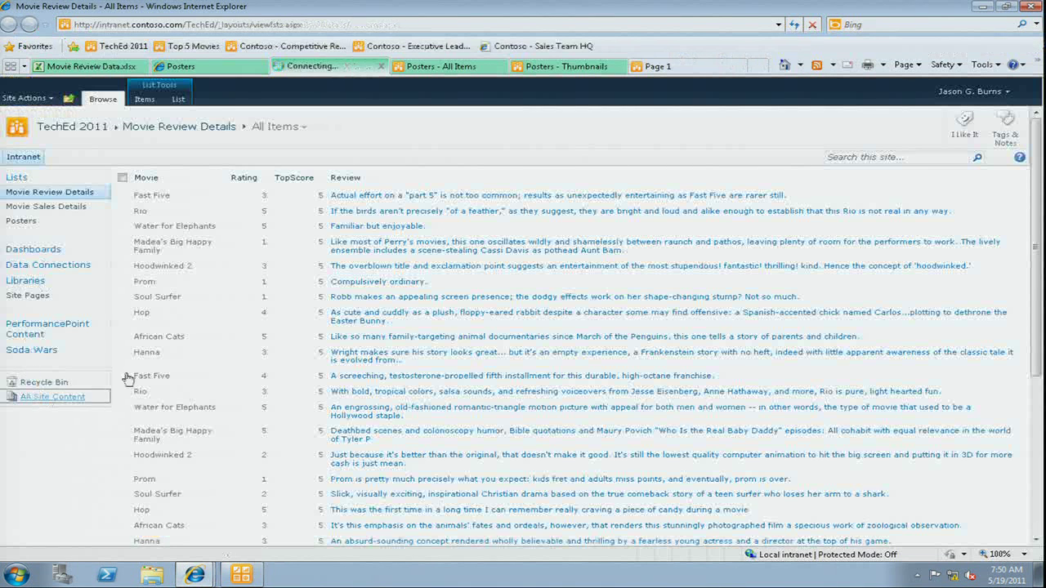
left_click(200, 280)
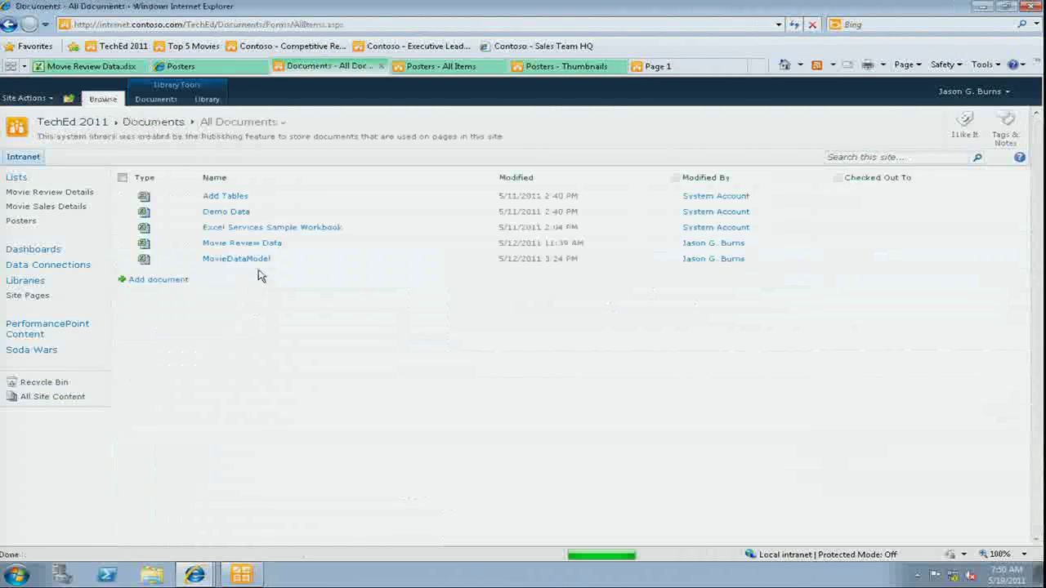
left_click(269, 259)
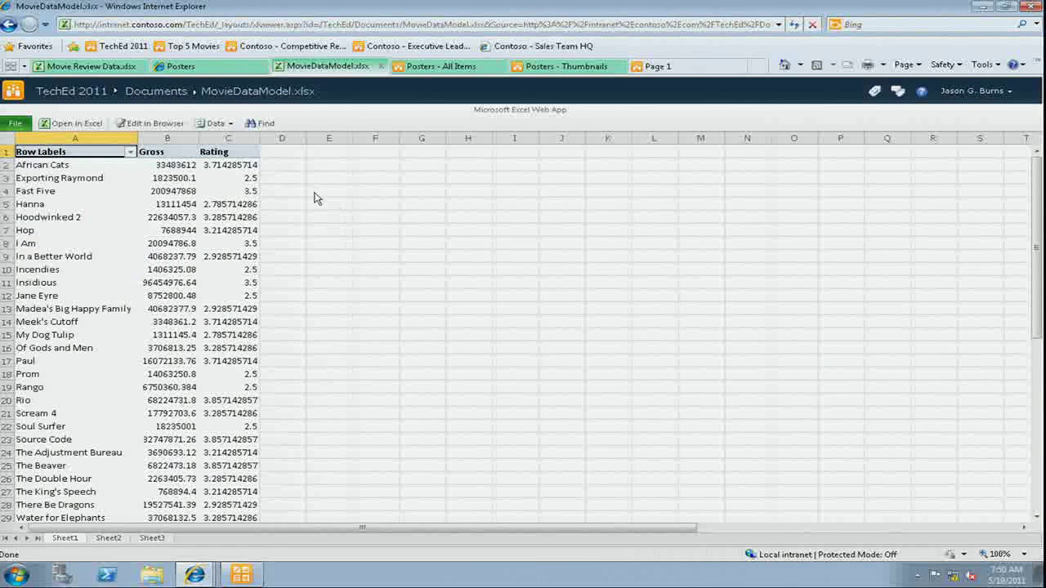
left_click(59, 121)
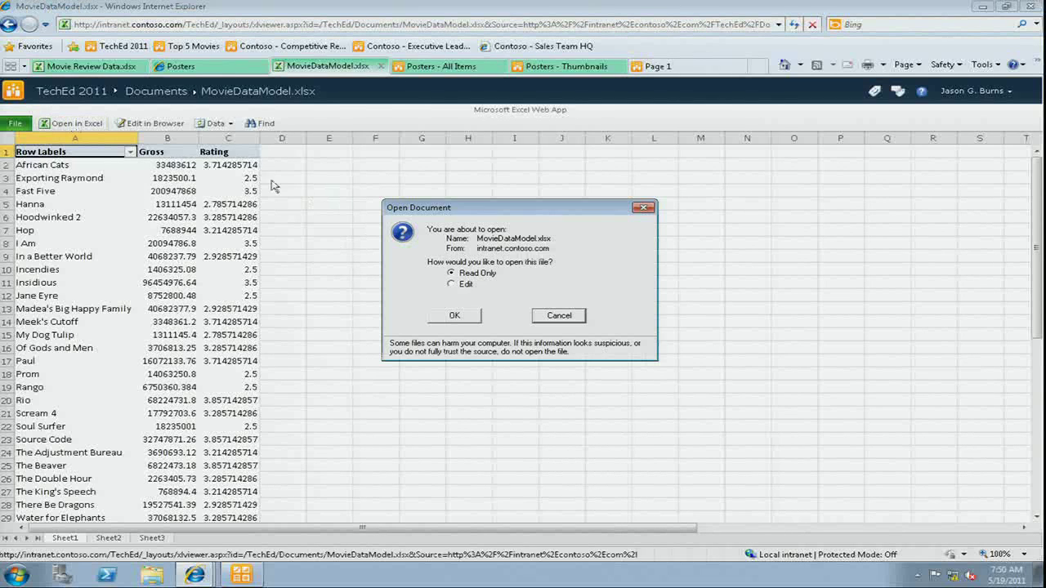
left_click(455, 314)
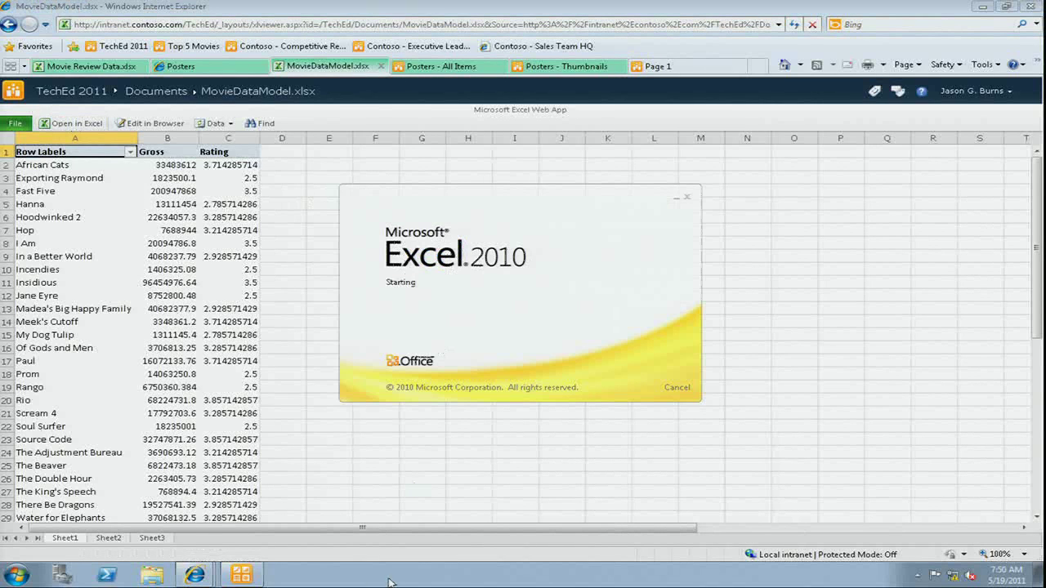
Step: Bring up the Posters list, minimize the browser, and select the Review Feed and Sales Feed files on the desktop
mouse_move(195, 575)
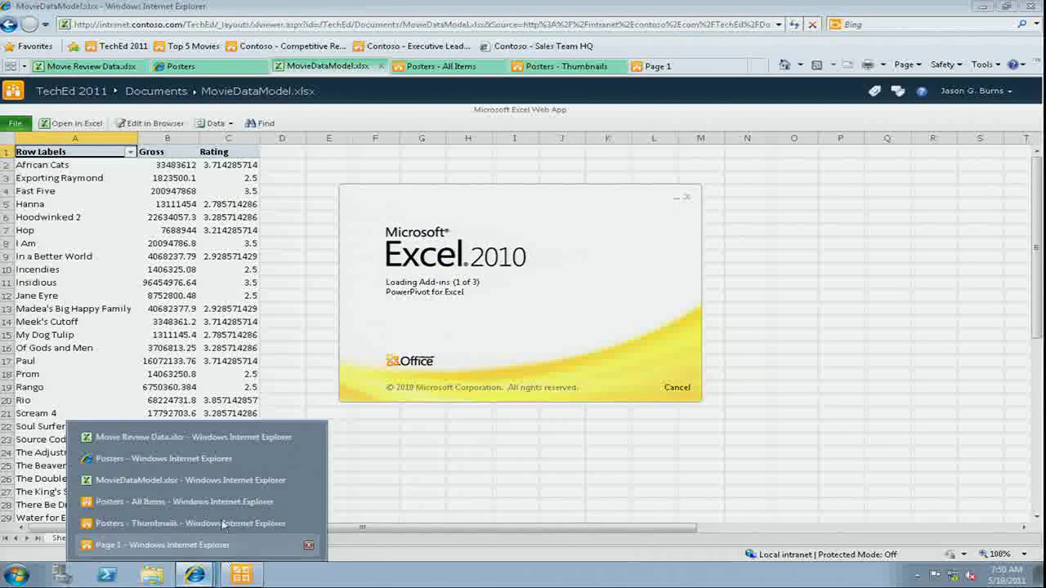
left_click(150, 503)
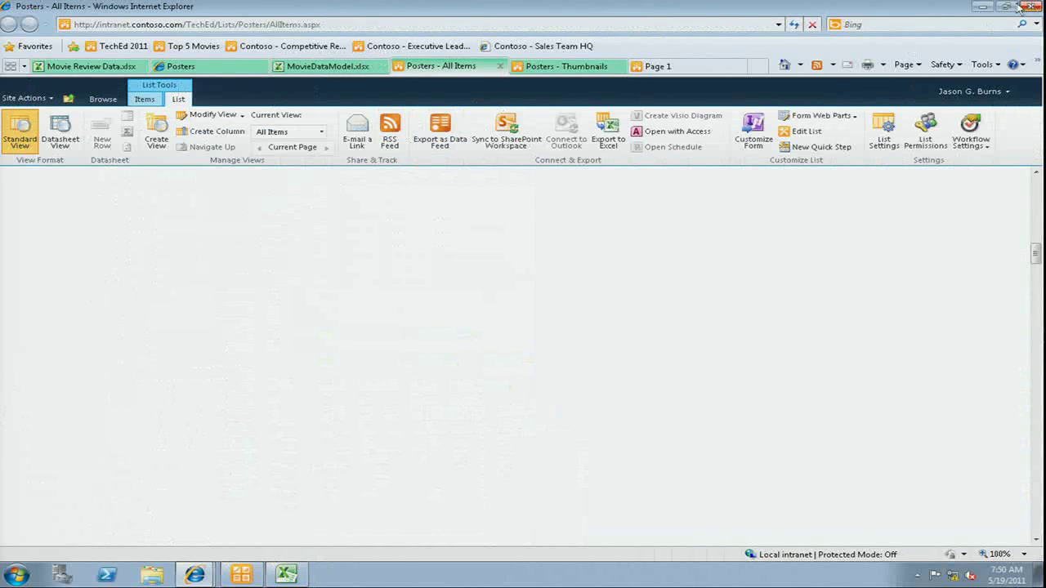
left_click(984, 10)
left_click(986, 8)
left_click_drag(422, 152, 513, 249)
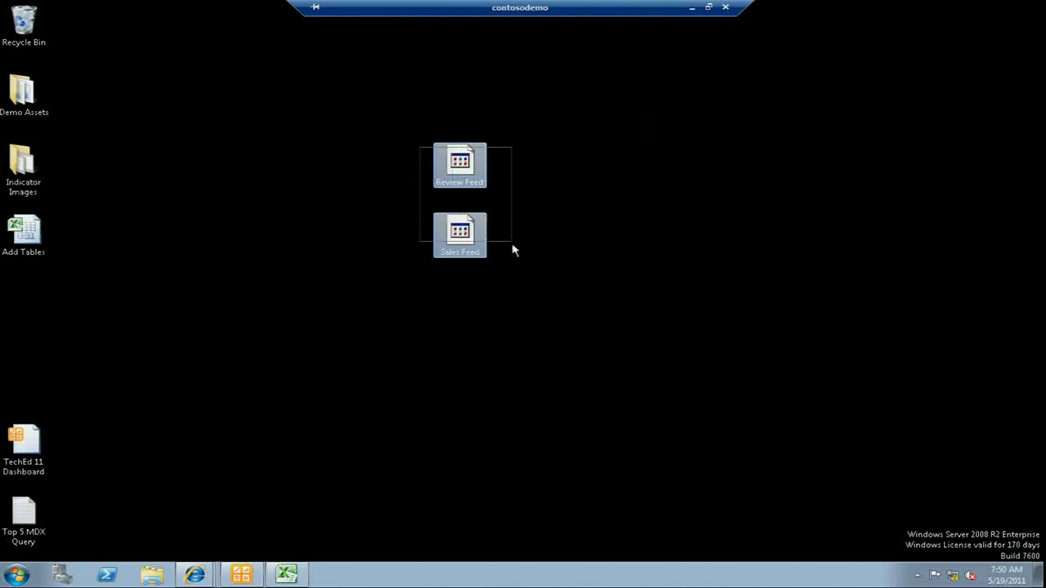
left_click(246, 573)
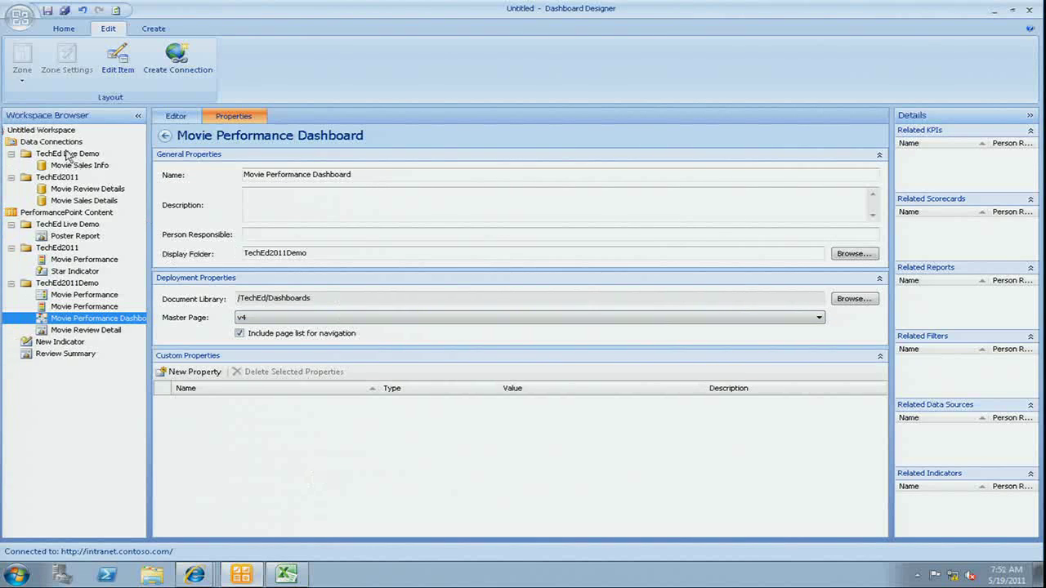
right_click(80, 145)
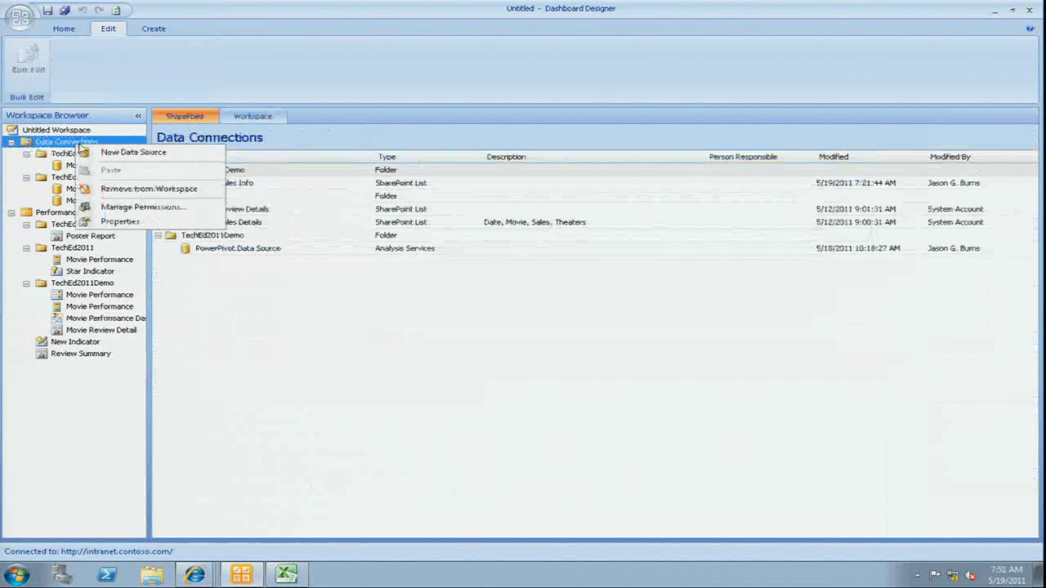
left_click(121, 155)
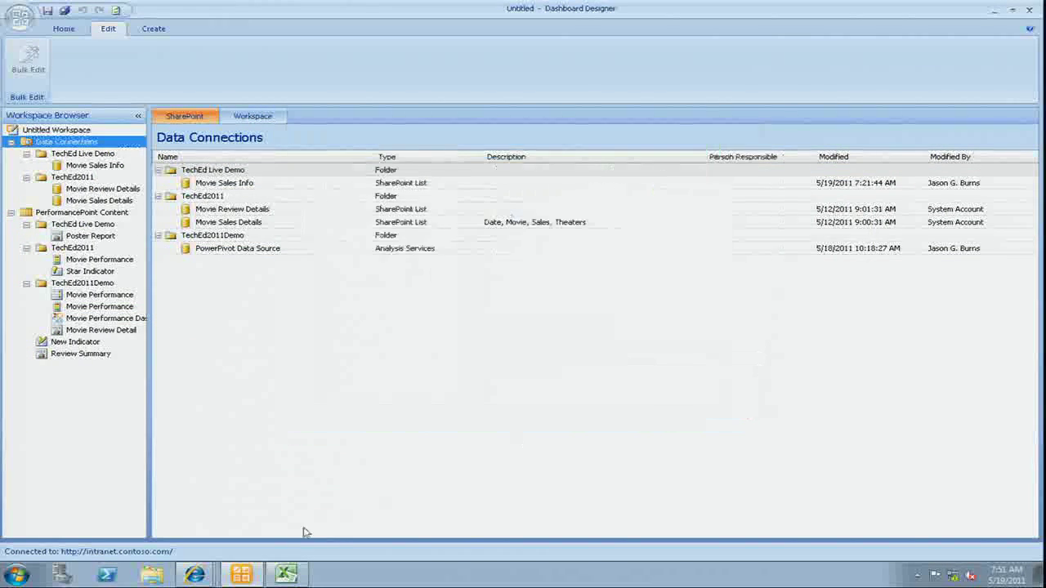
Step: Switch to the MovieDataModel workbook in Excel and bring up its PowerPivot window at full size
left_click(288, 574)
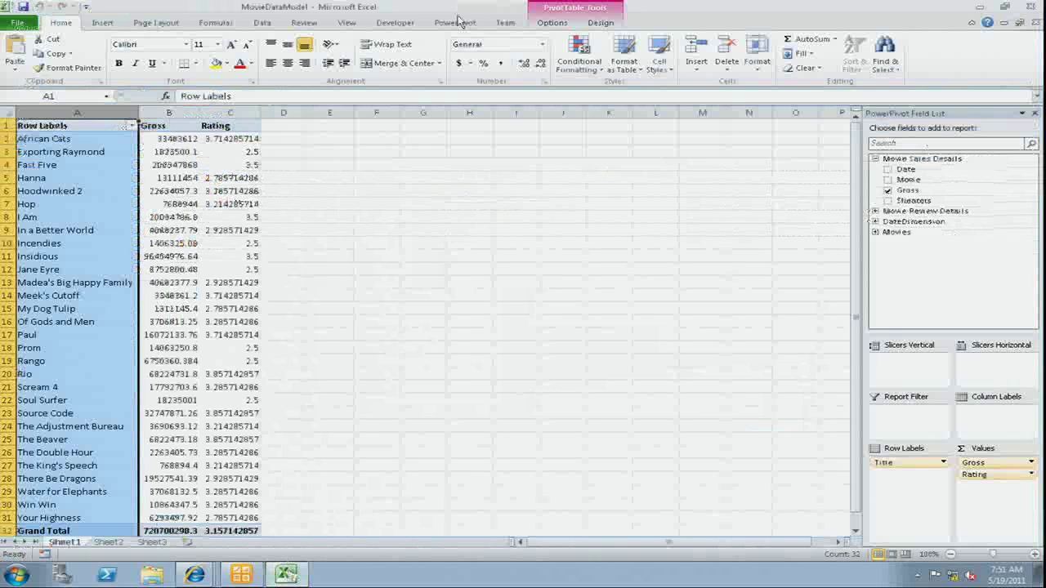
left_click(552, 23)
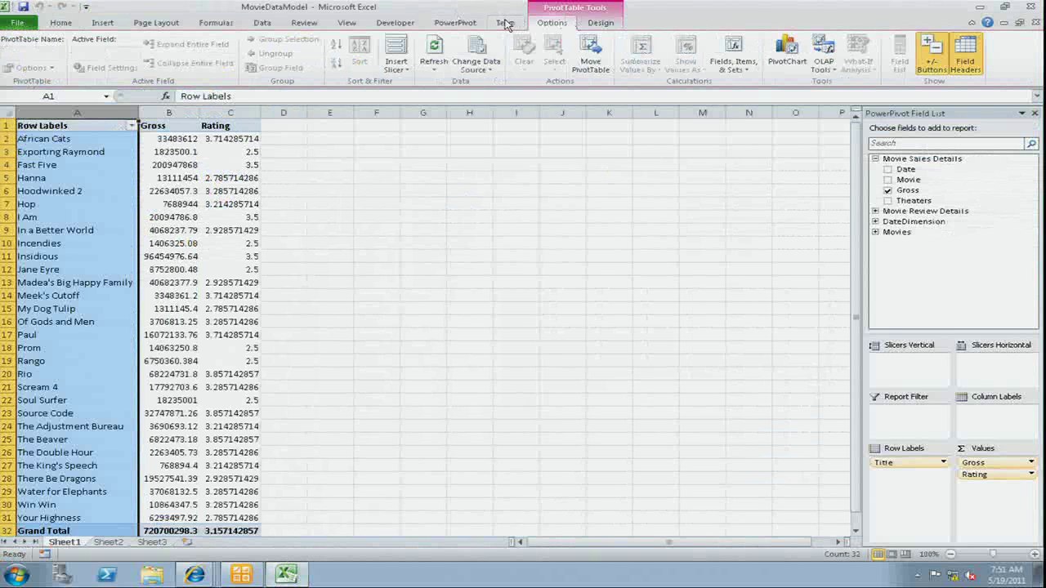
left_click(455, 23)
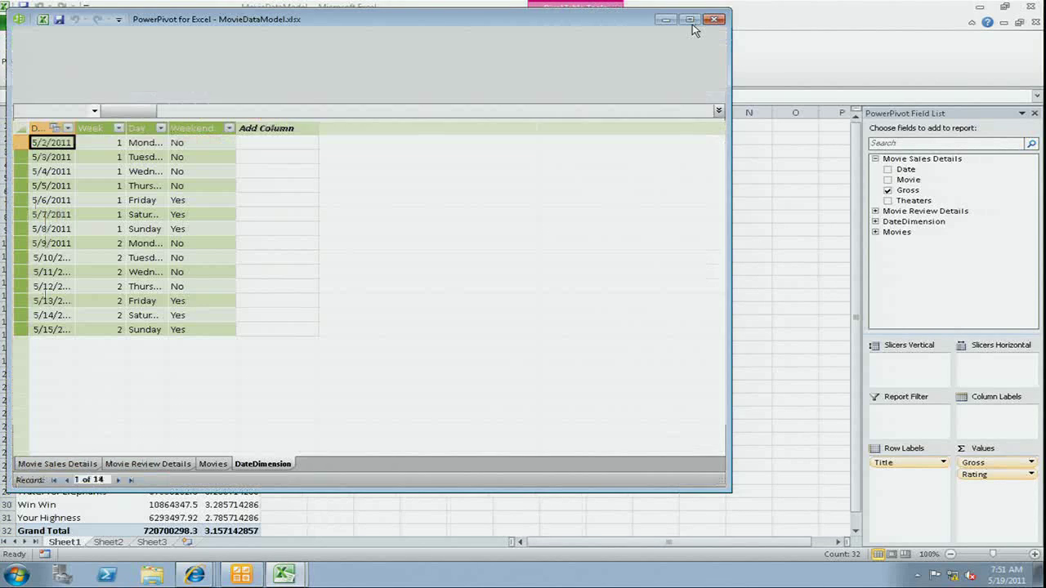
left_click(690, 19)
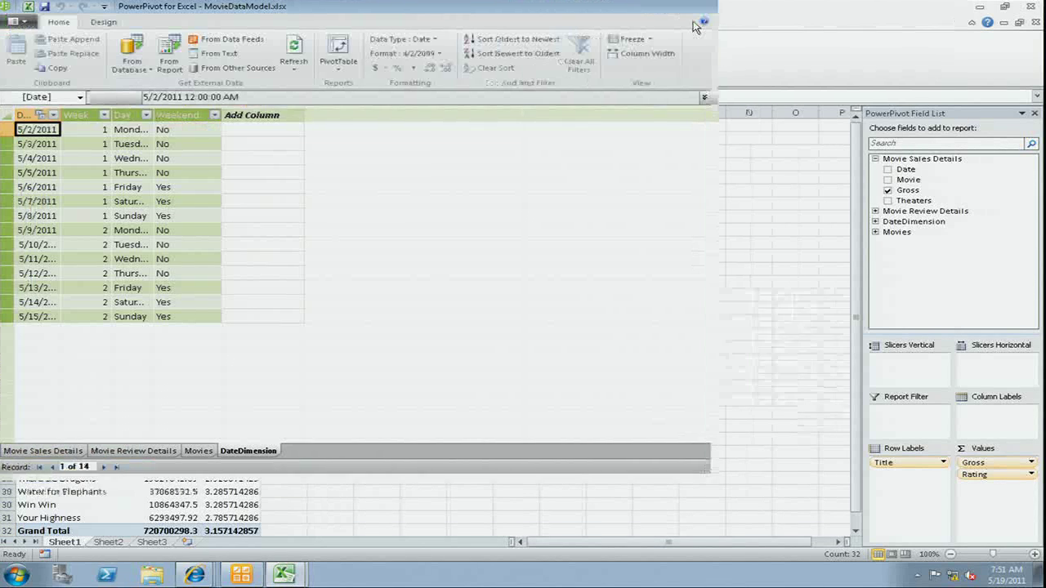
Step: Look at the external data import options, browsing for a data feed file in the Table Import Wizard, and close the wizard without importing
left_click(133, 54)
left_click(133, 58)
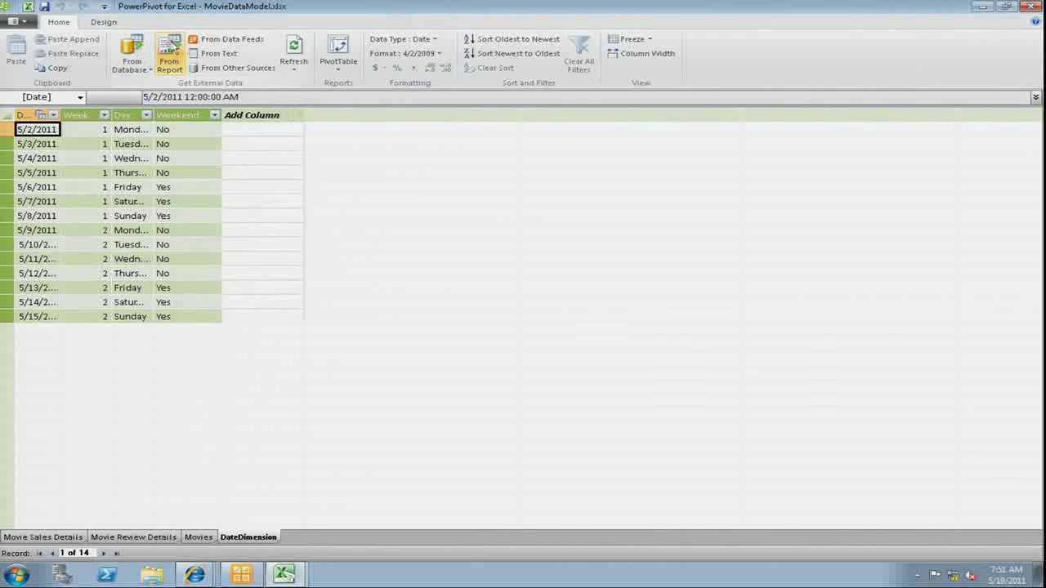
left_click(231, 41)
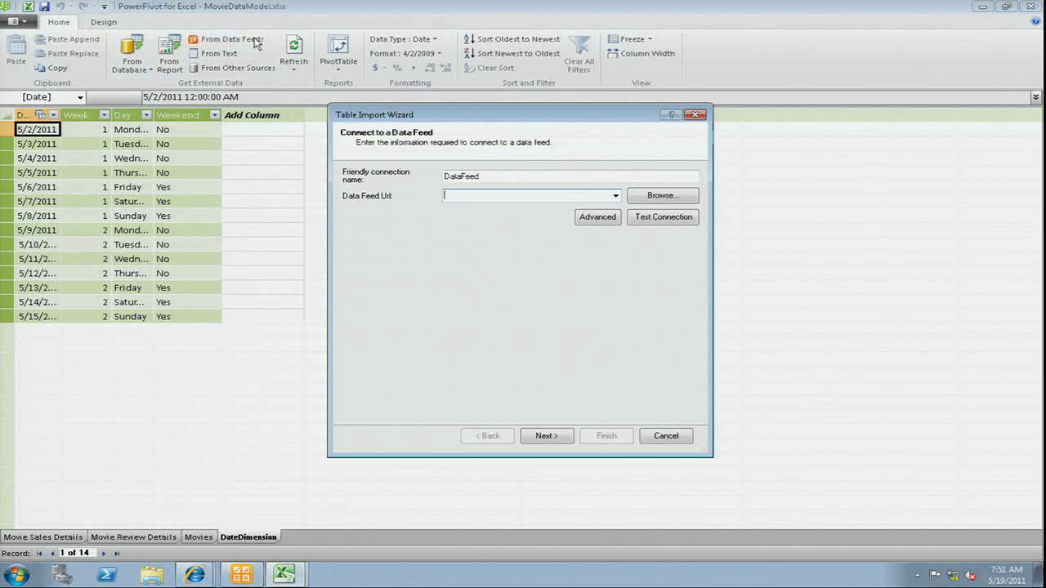
left_click(658, 199)
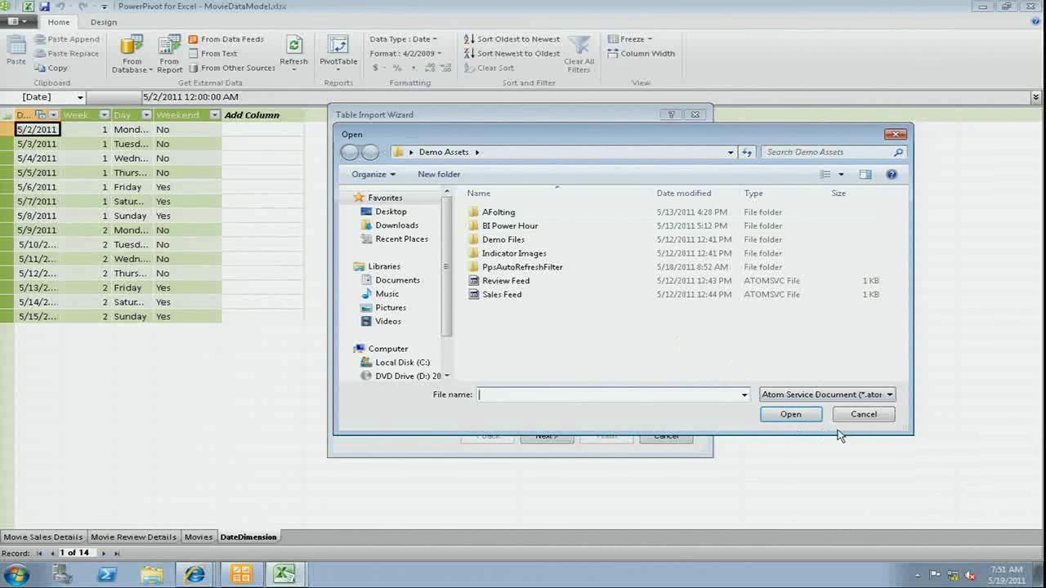
left_click(864, 422)
left_click(666, 435)
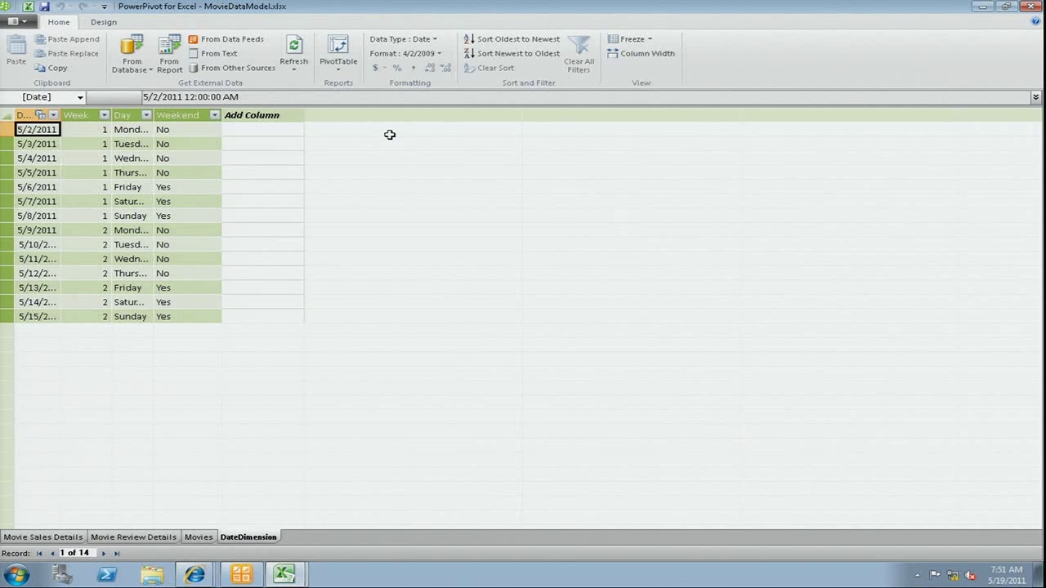
Step: Examine the Movie Sales Details, Movie Review Details, Movies and DateDimension tables, and close the PowerPivot window
left_click(43, 537)
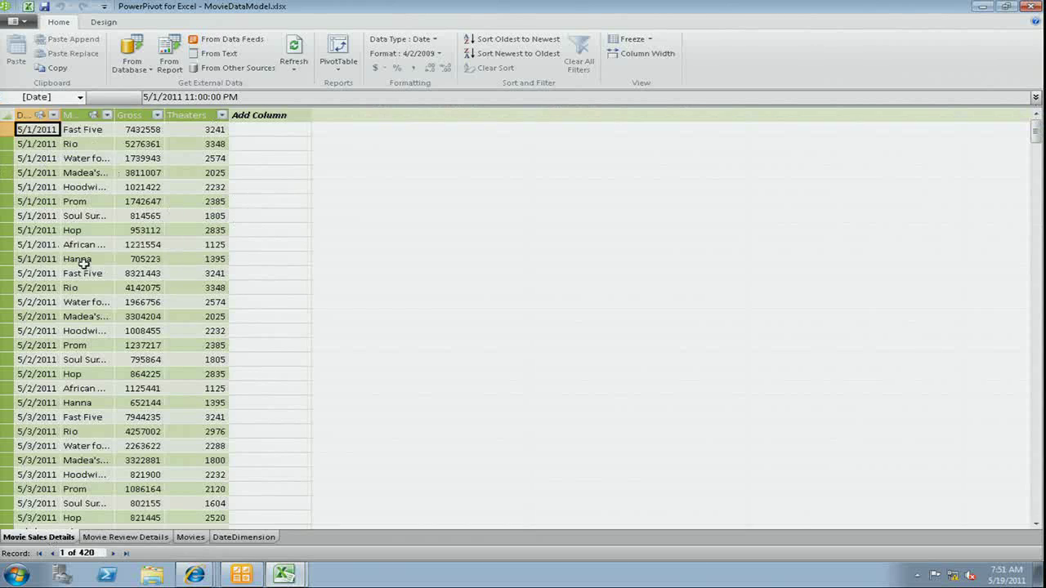
left_click(125, 537)
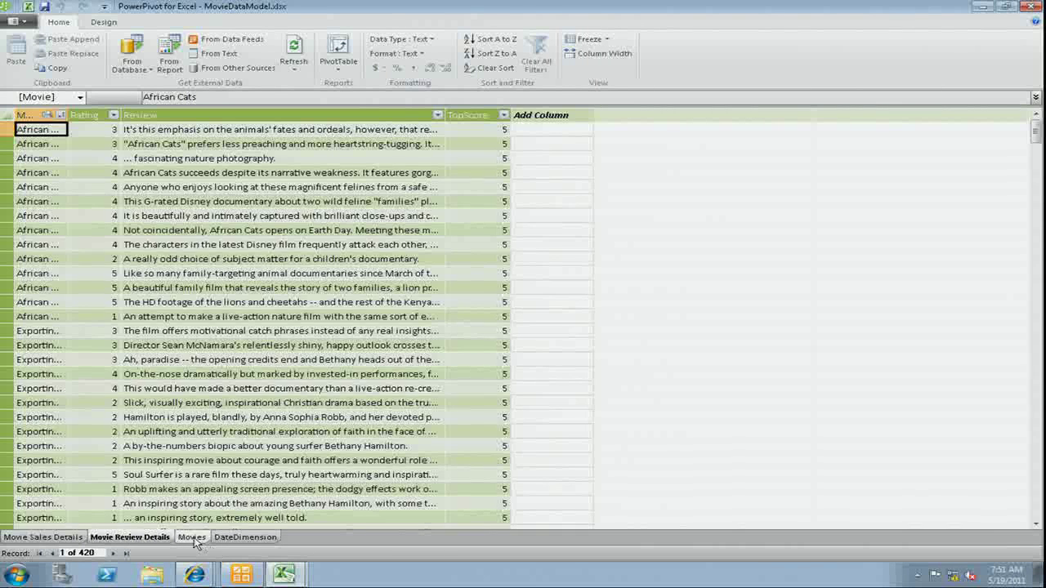
left_click(192, 537)
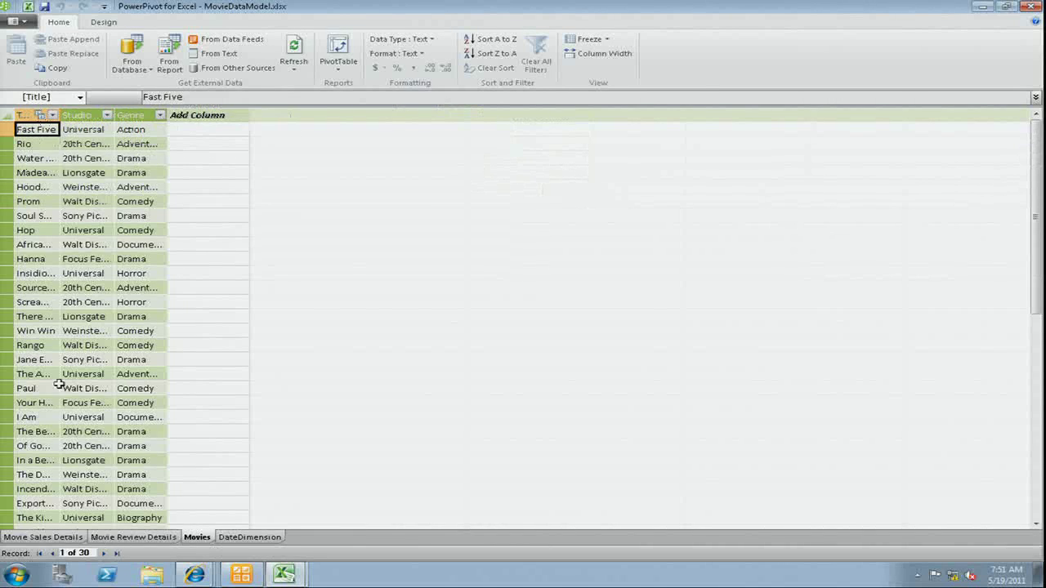
left_click(104, 537)
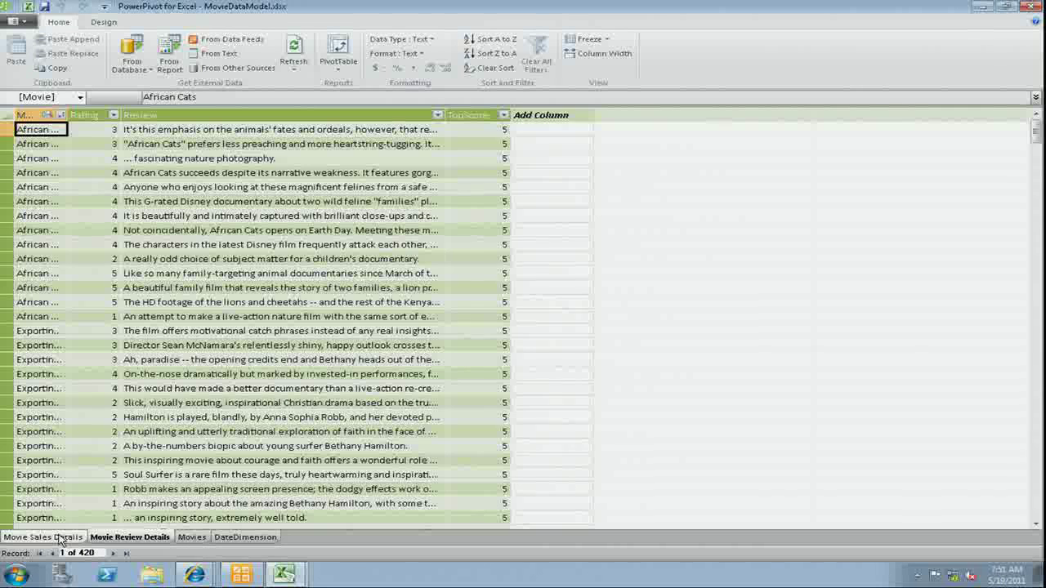
left_click(61, 537)
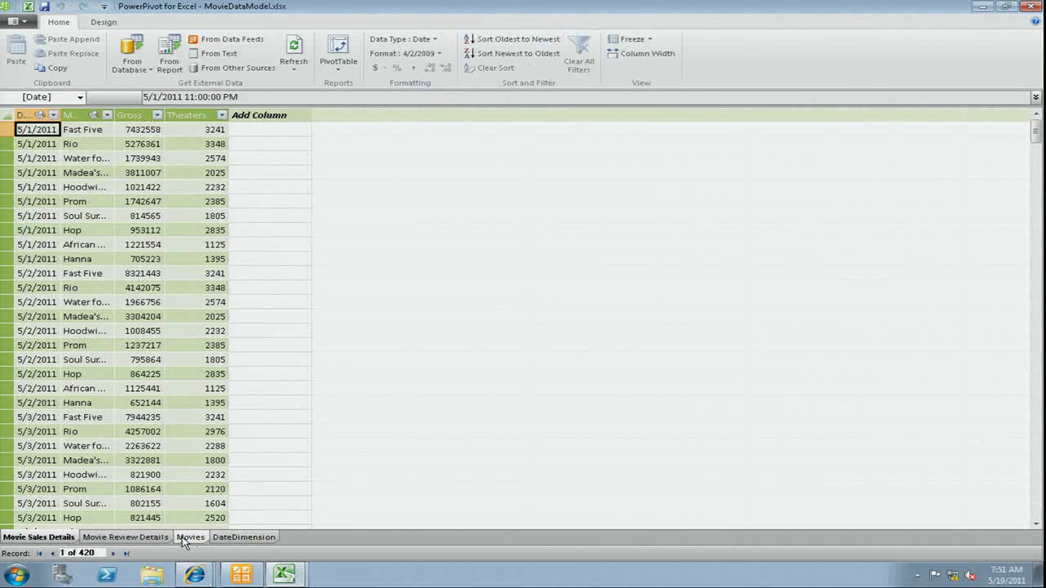
left_click(243, 536)
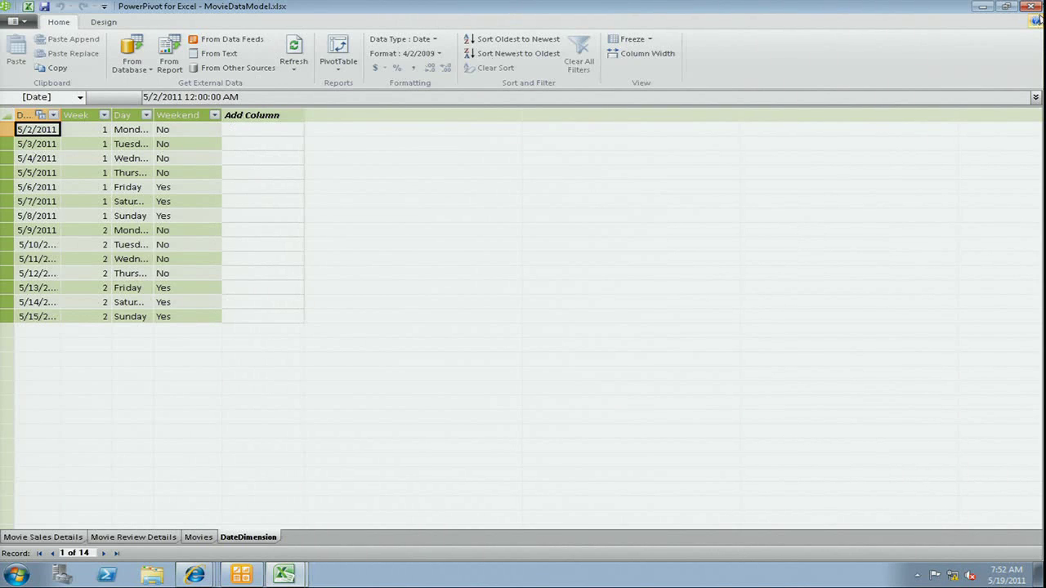
left_click(1036, 7)
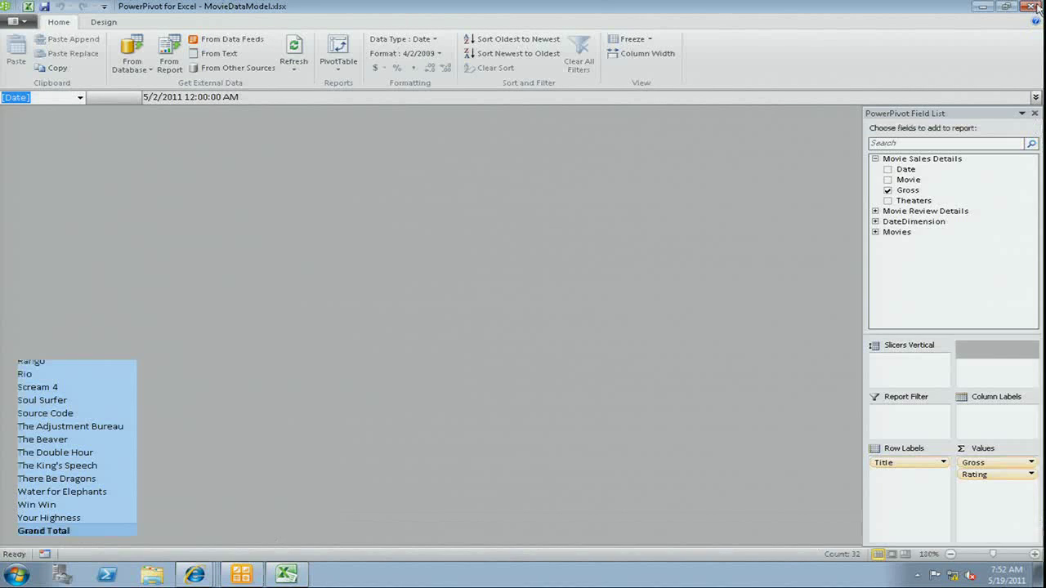
Step: Back in Dashboard Designer, create an Analysis Services data source under Data Connections and name it "New AS Source"
left_click(286, 576)
right_click(82, 143)
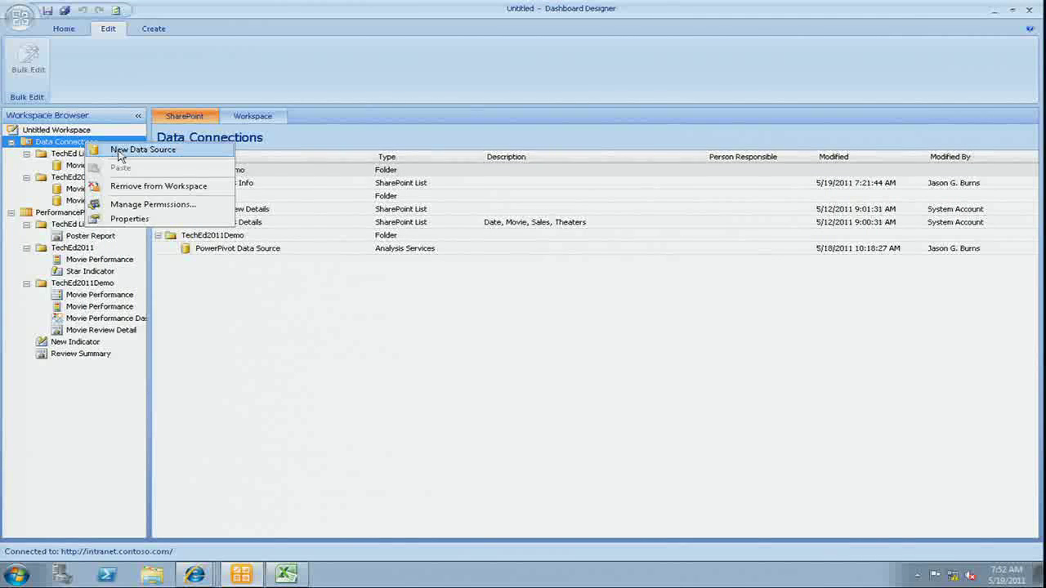
left_click(119, 150)
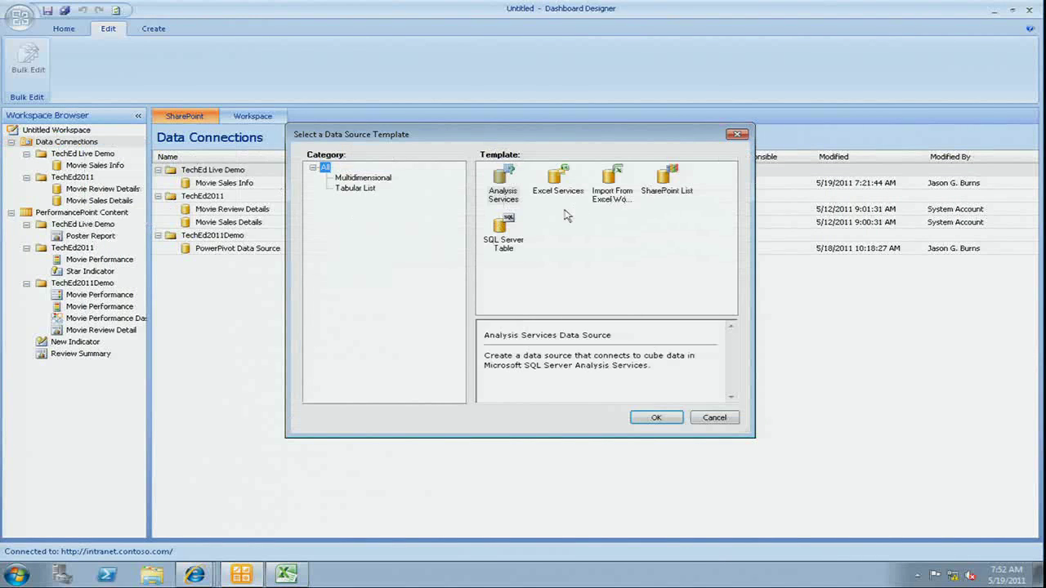
left_click(505, 183)
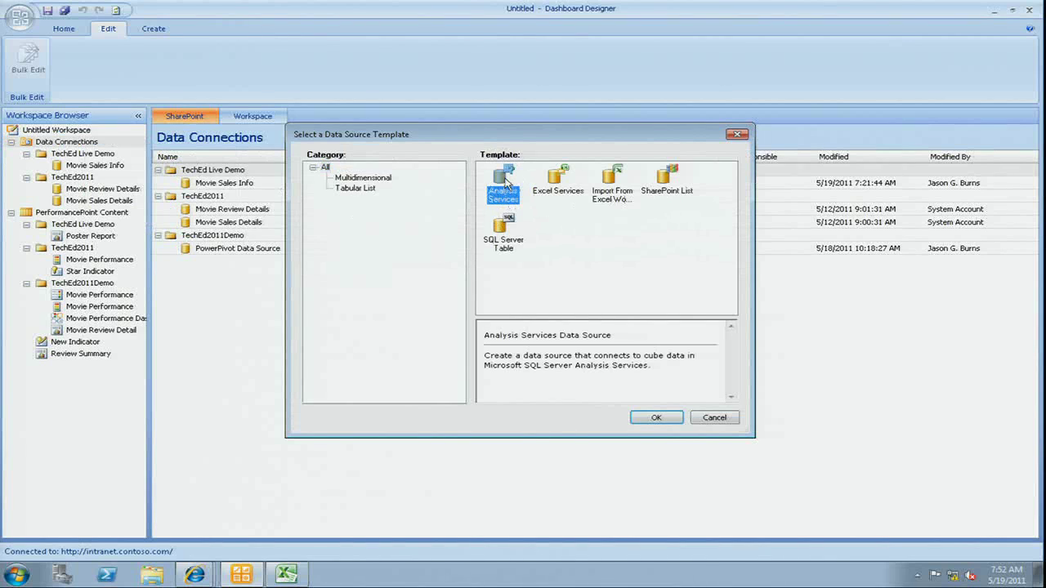
left_click(657, 418)
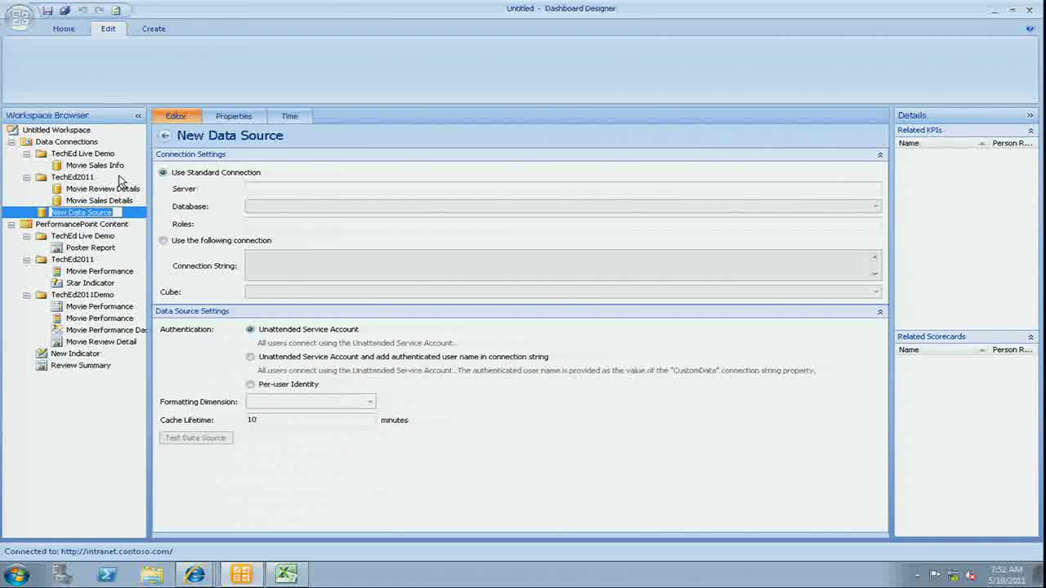
type("A")
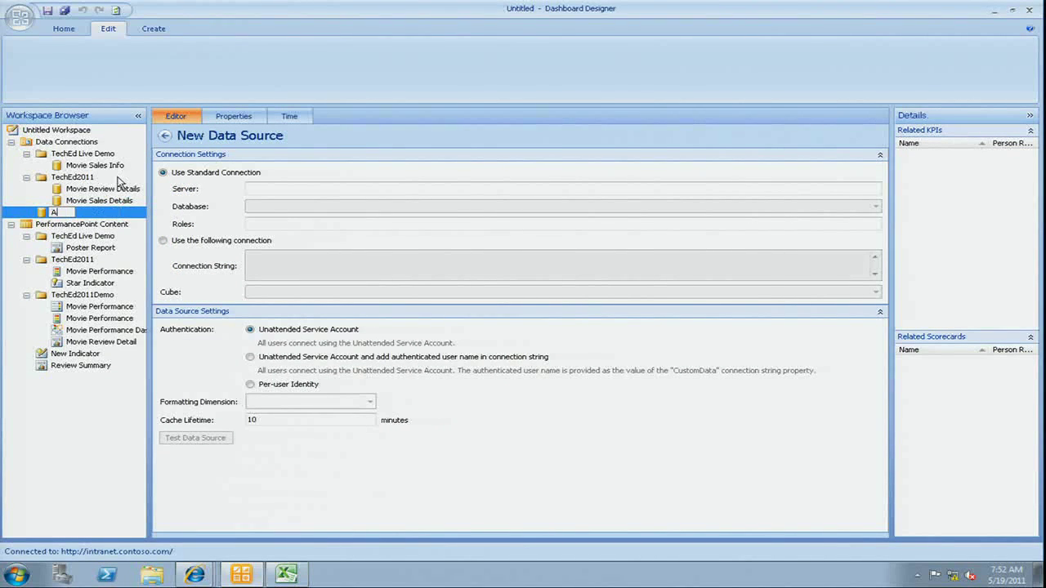
type("Ew AS Source")
key("Return")
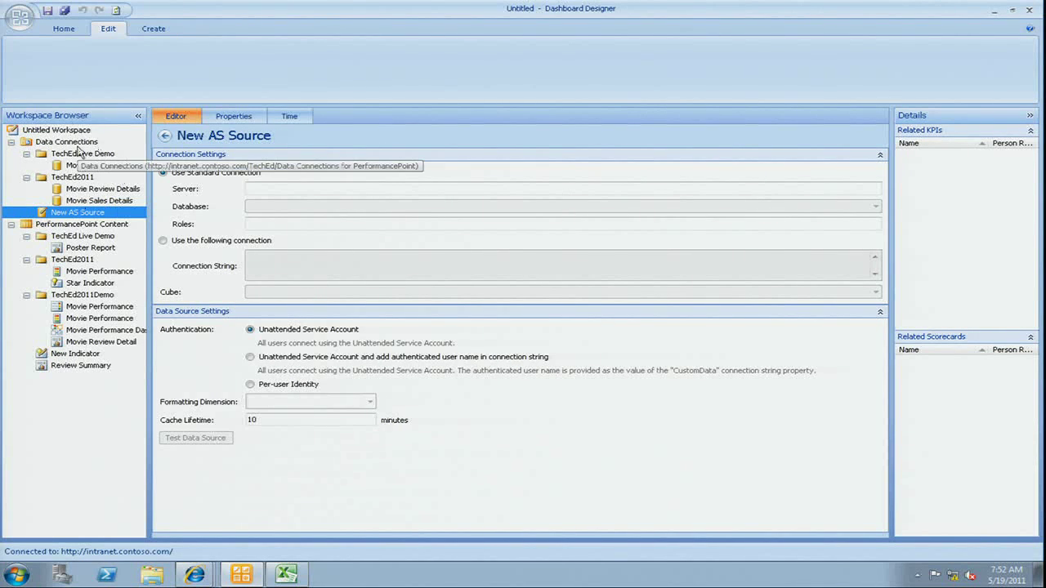
Step: Open the existing PowerPivot Data Source from the TechEd2011Demo folder and highlight its connection string
left_click(79, 142)
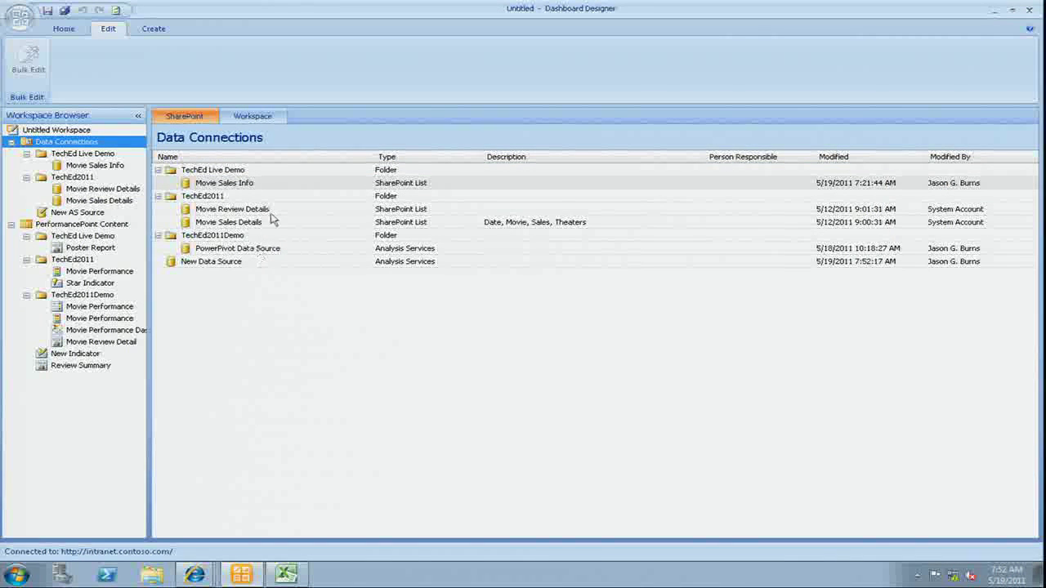
left_click(257, 251)
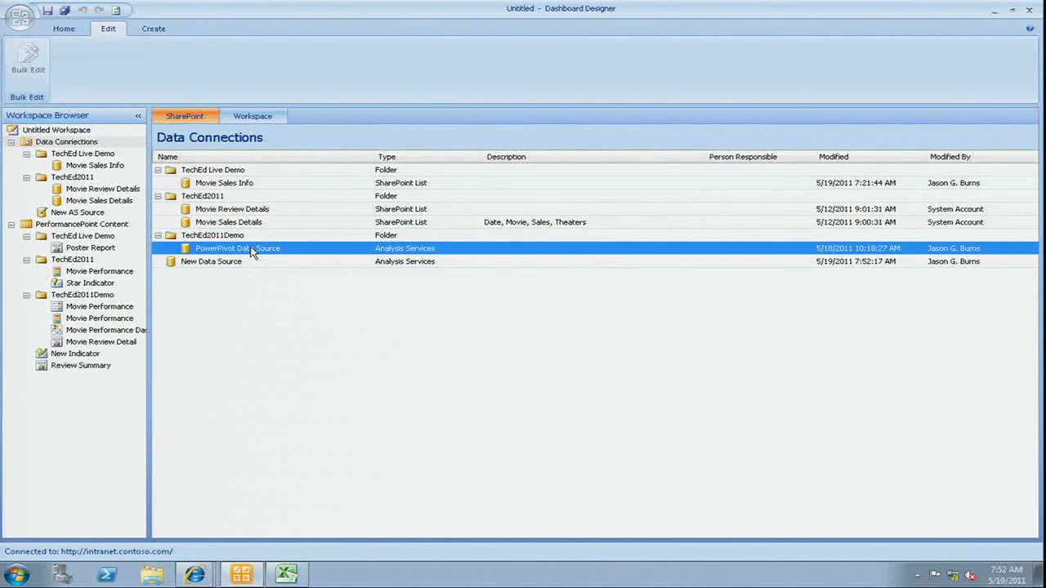
double_click(252, 250)
left_click_drag(640, 258, 246, 259)
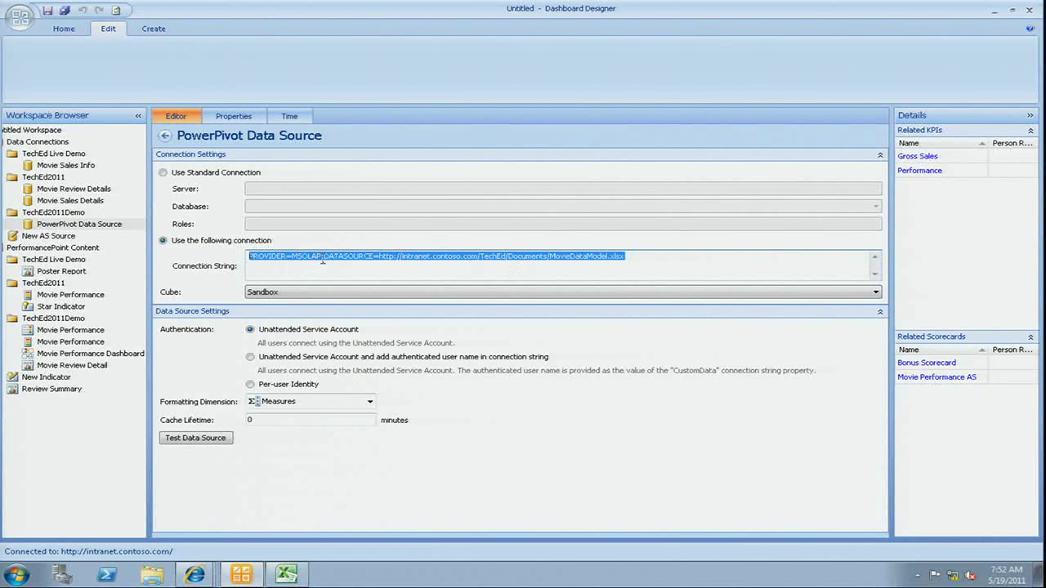
left_click(652, 256)
left_click_drag(597, 256, 239, 253)
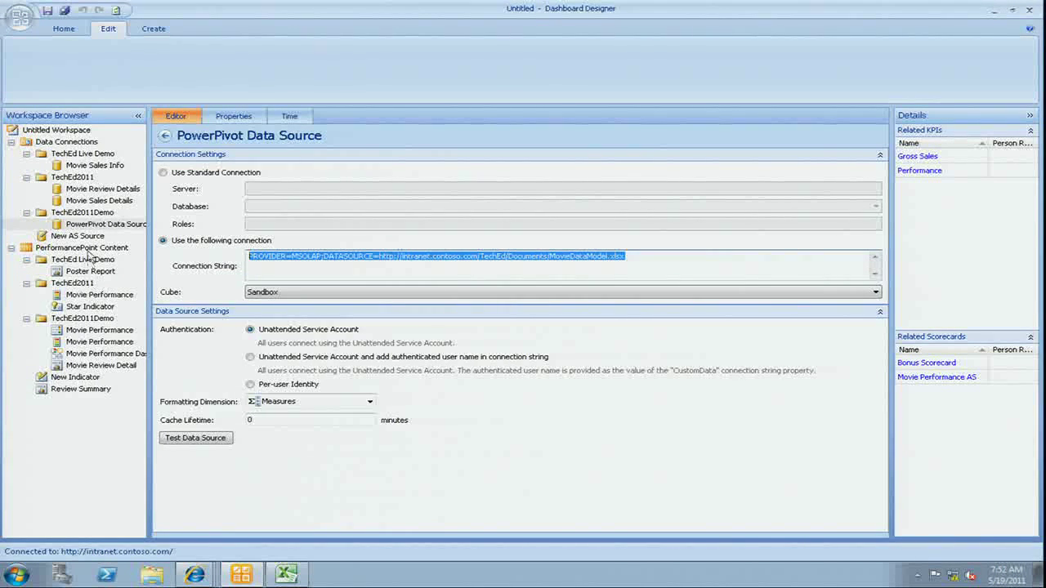
Step: Open the Performance KPI from the PerformancePoint content and inspect the data mappings of its Gross and both Rating metrics
left_click(87, 249)
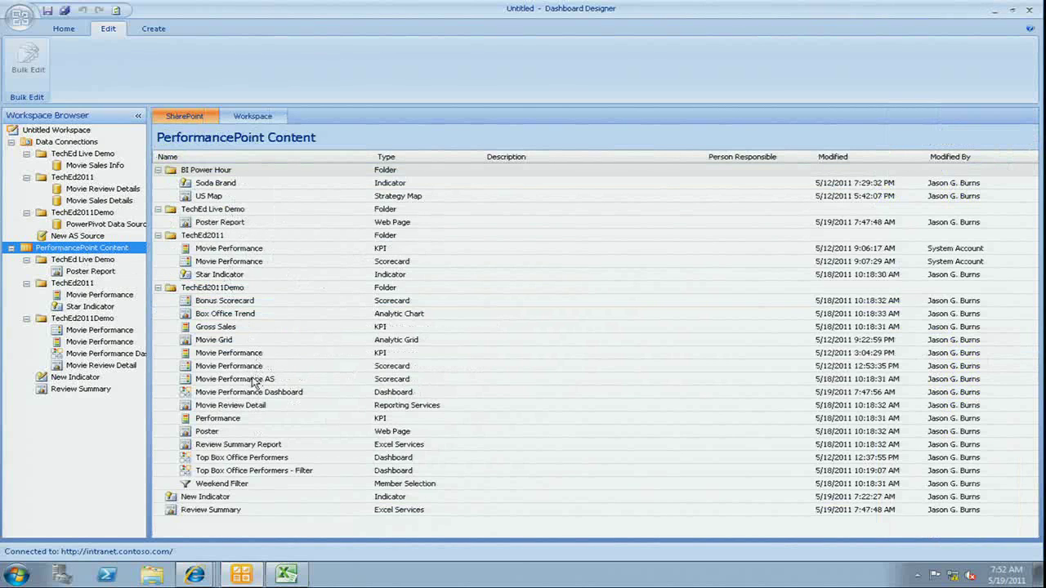
left_click(232, 420)
double_click(232, 420)
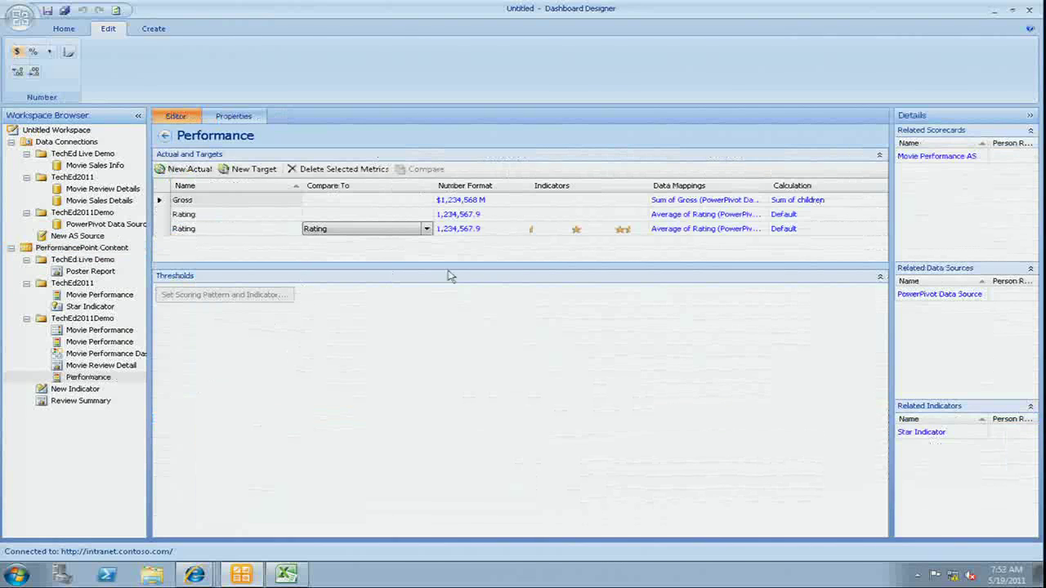
left_click(708, 203)
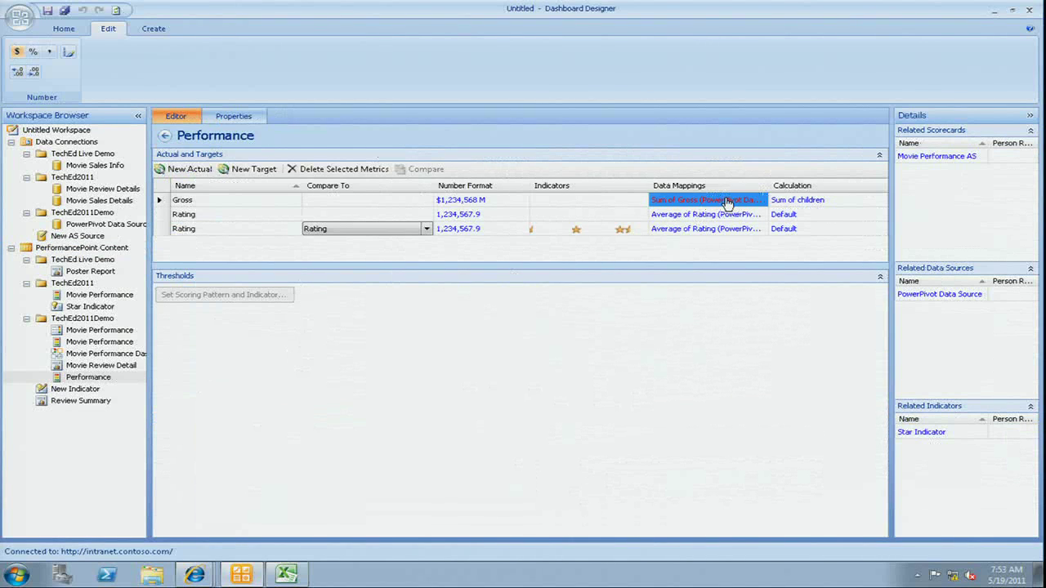
left_click(738, 135)
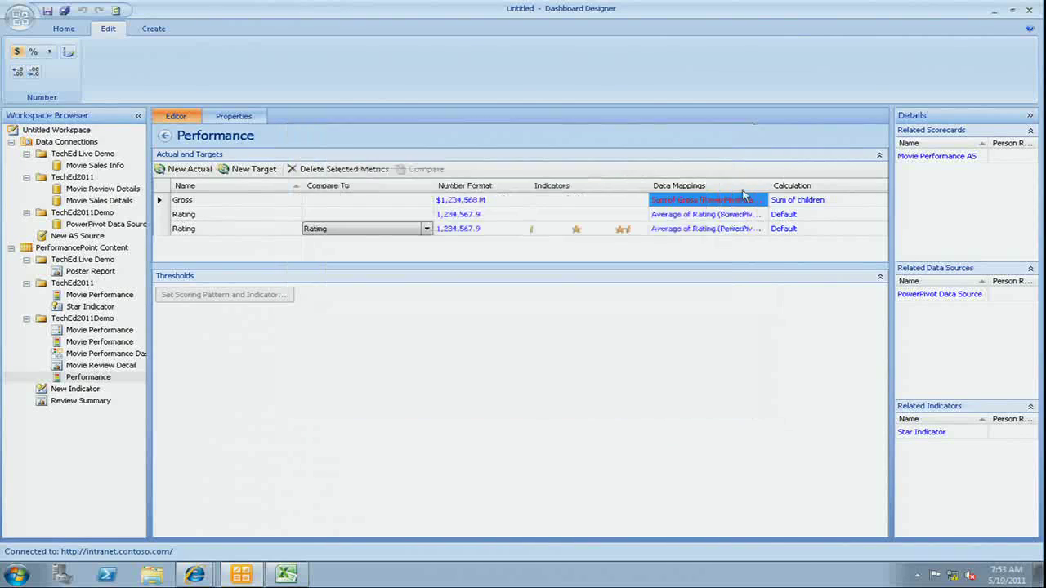
left_click(727, 216)
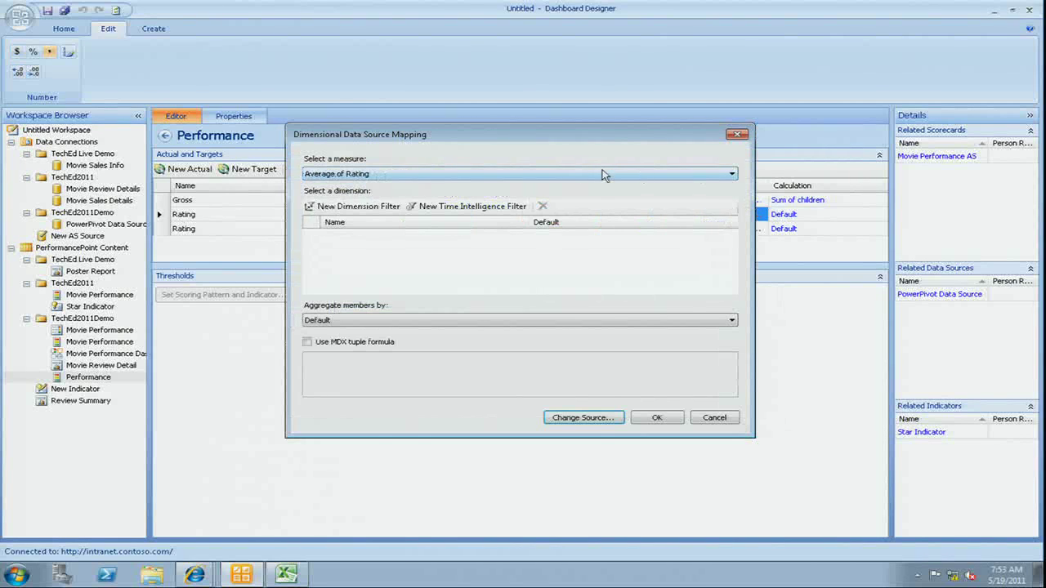
left_click(738, 135)
left_click(723, 230)
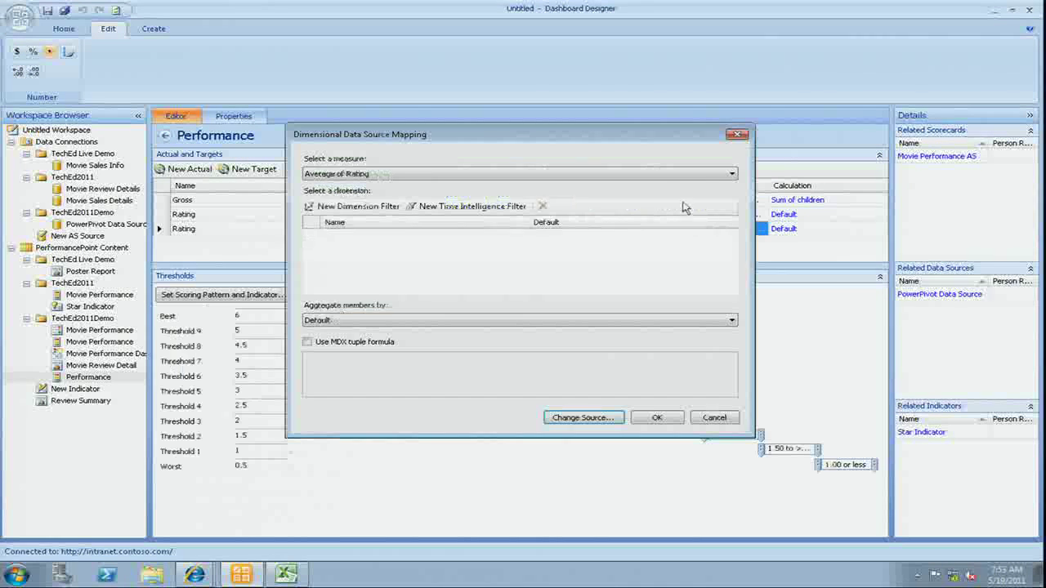
left_click(738, 135)
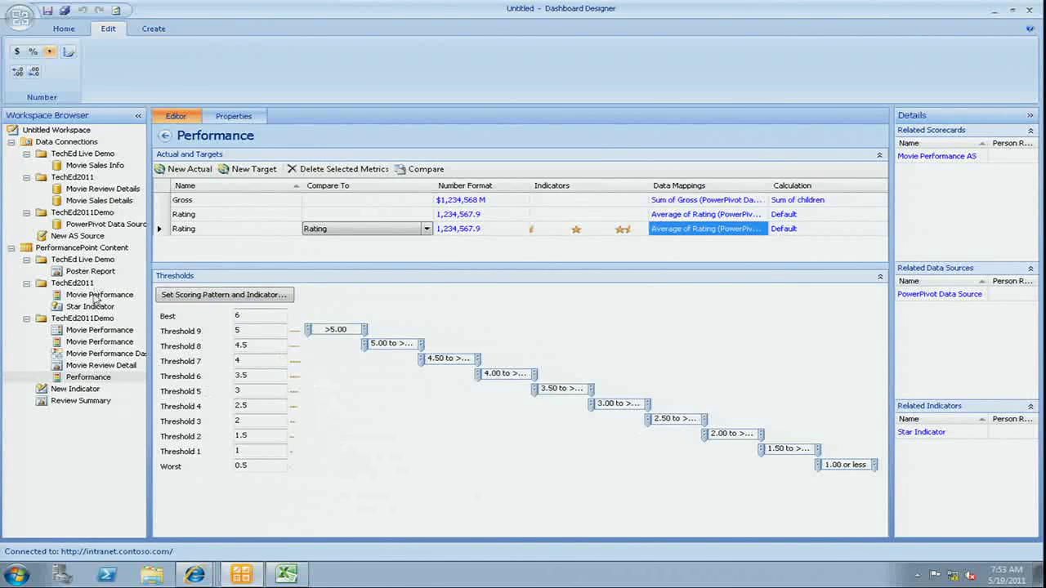
Step: Create a new scorecard in PerformancePoint Content using a template from the Standard category
left_click(95, 250)
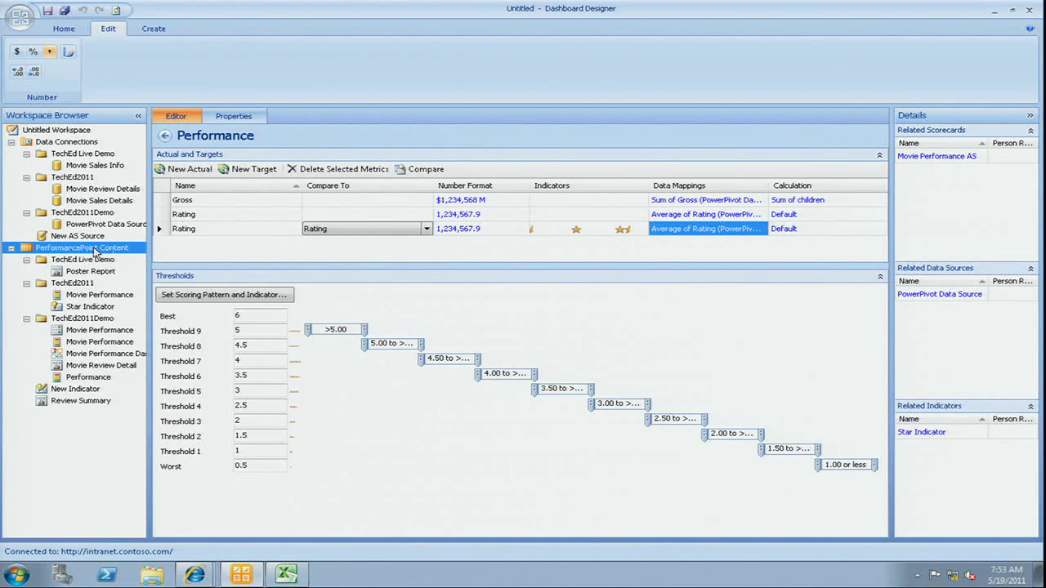
right_click(95, 250)
mouse_move(164, 255)
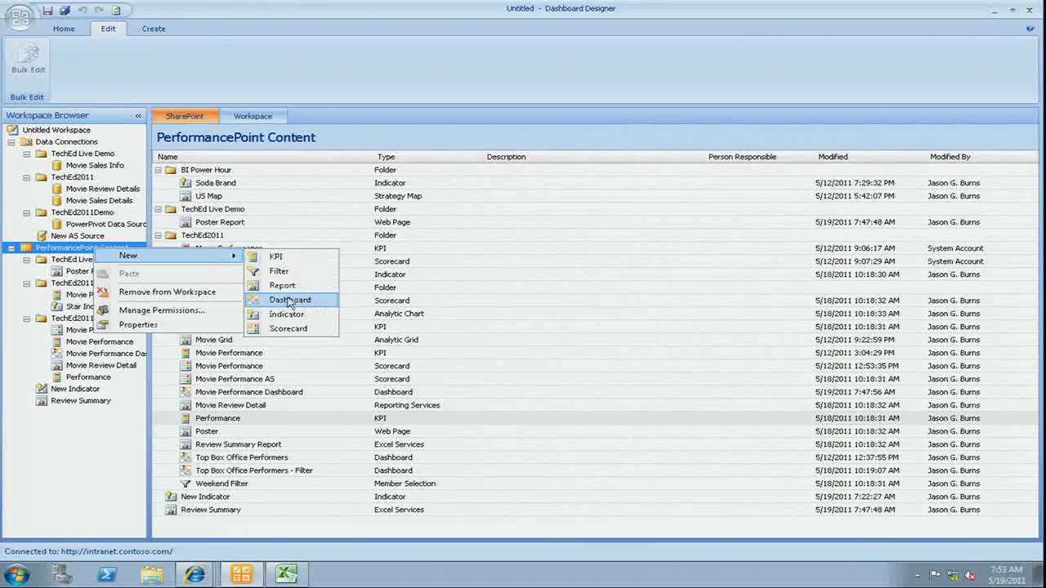
left_click(290, 328)
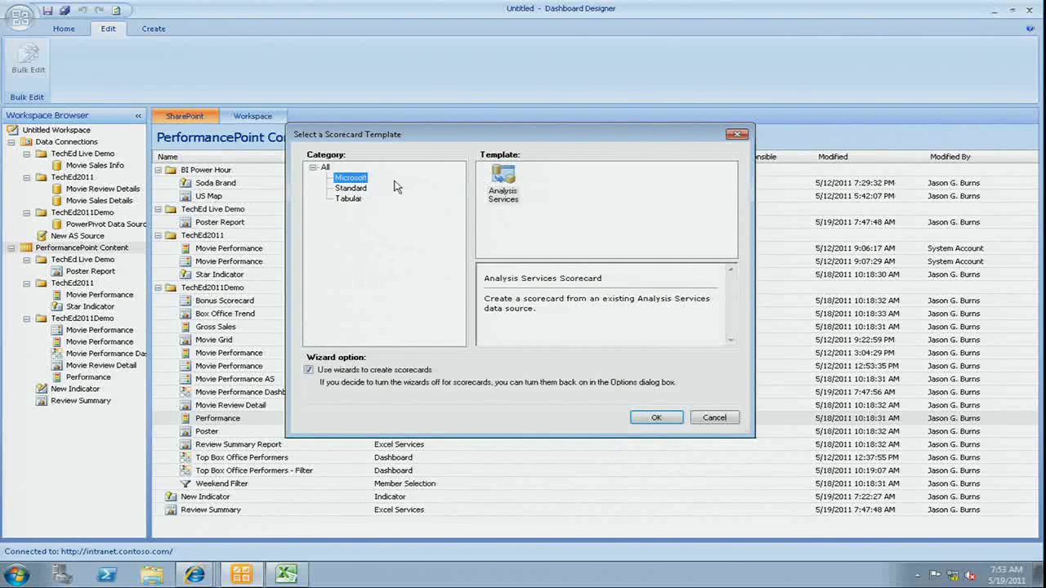
left_click(360, 191)
left_click(500, 181)
left_click(656, 417)
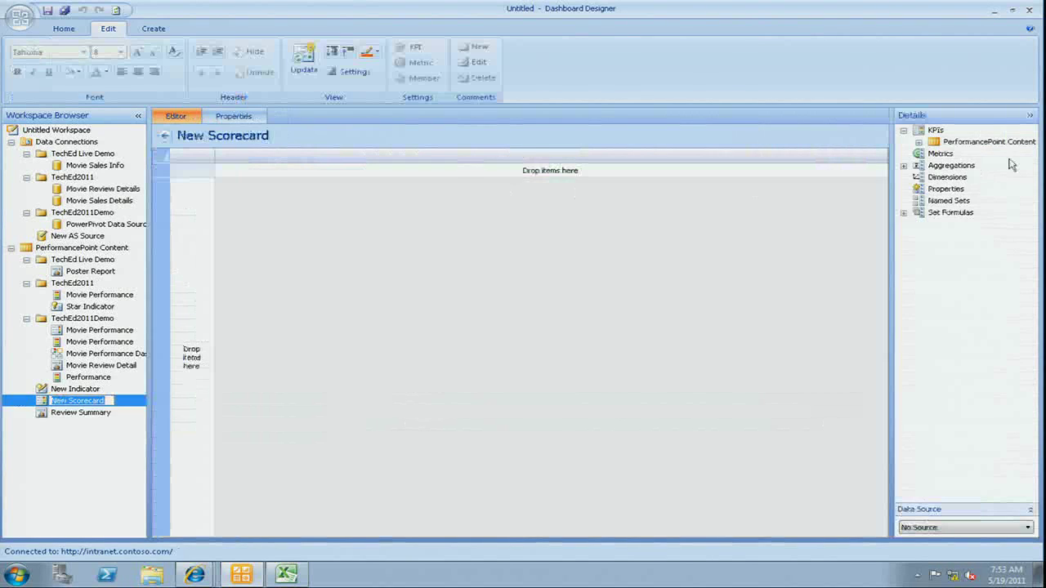
Step: Add the Performance KPI from the TechEd2011Demo folder to the new scorecard
left_click(918, 141)
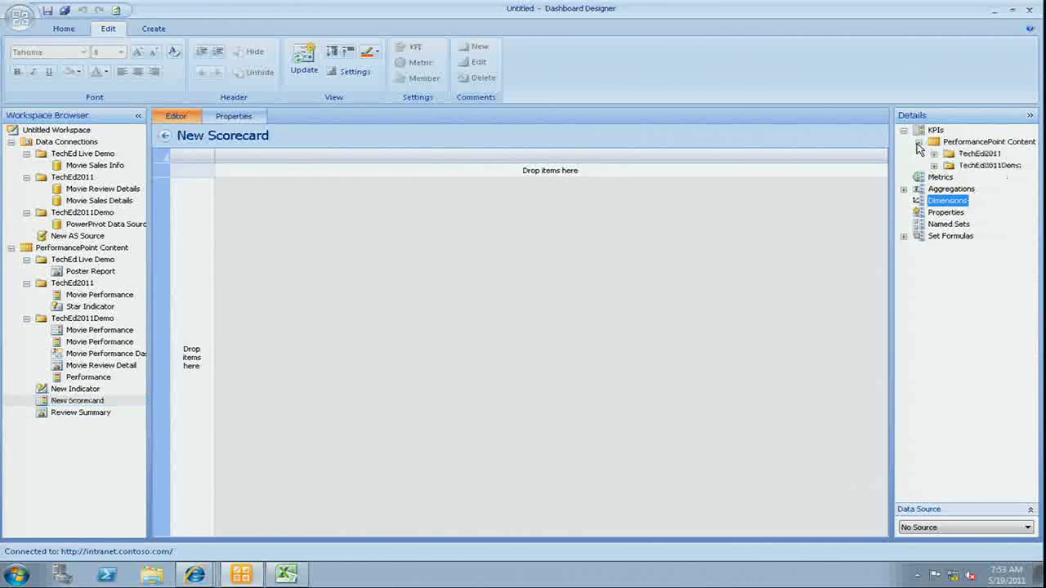
left_click(934, 165)
left_click_drag(991, 189, 198, 210)
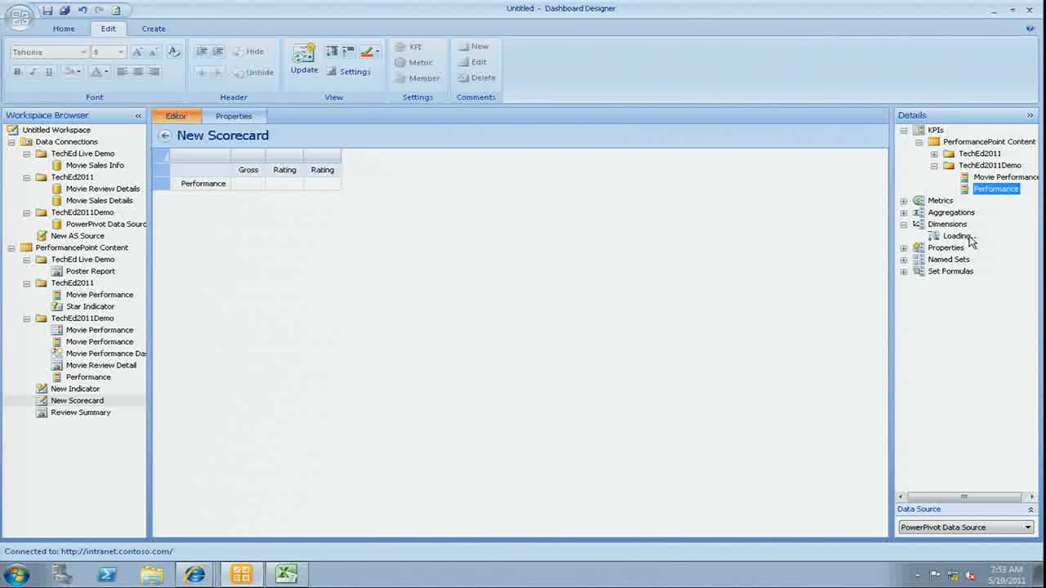
left_click_drag(944, 277, 175, 186)
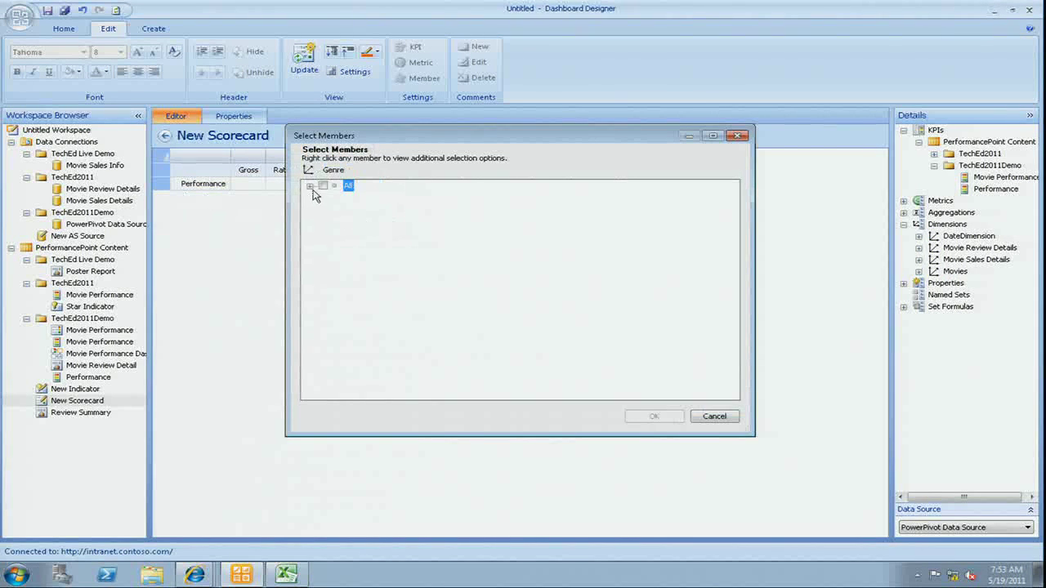
left_click(311, 187)
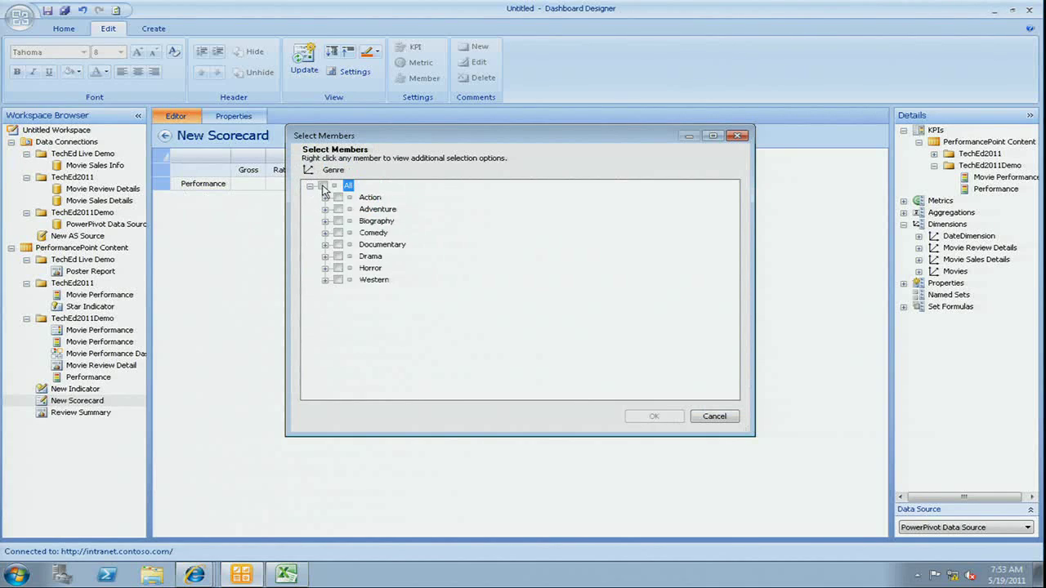
left_click(323, 187)
left_click(310, 187)
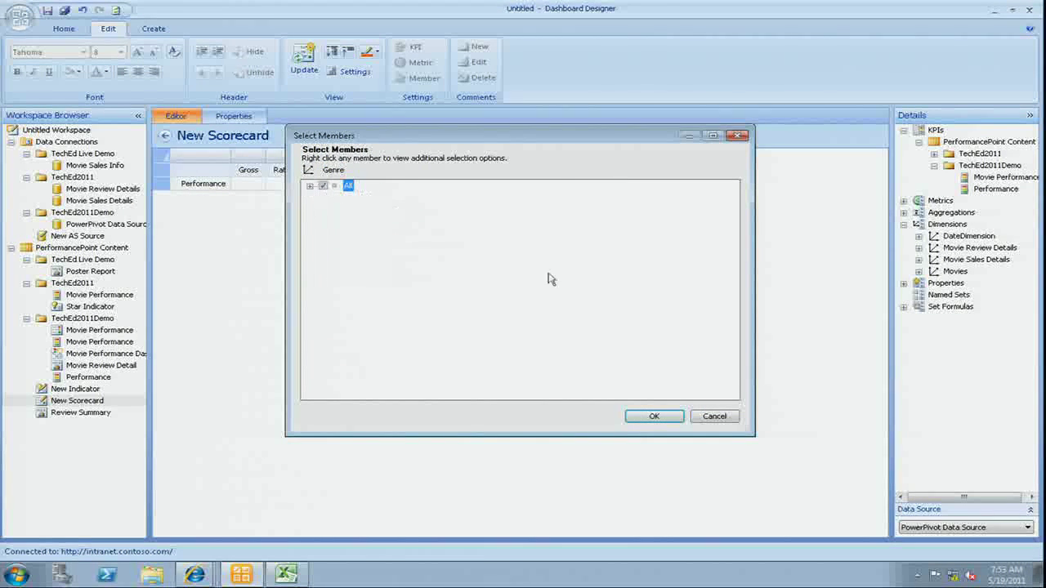
left_click(715, 417)
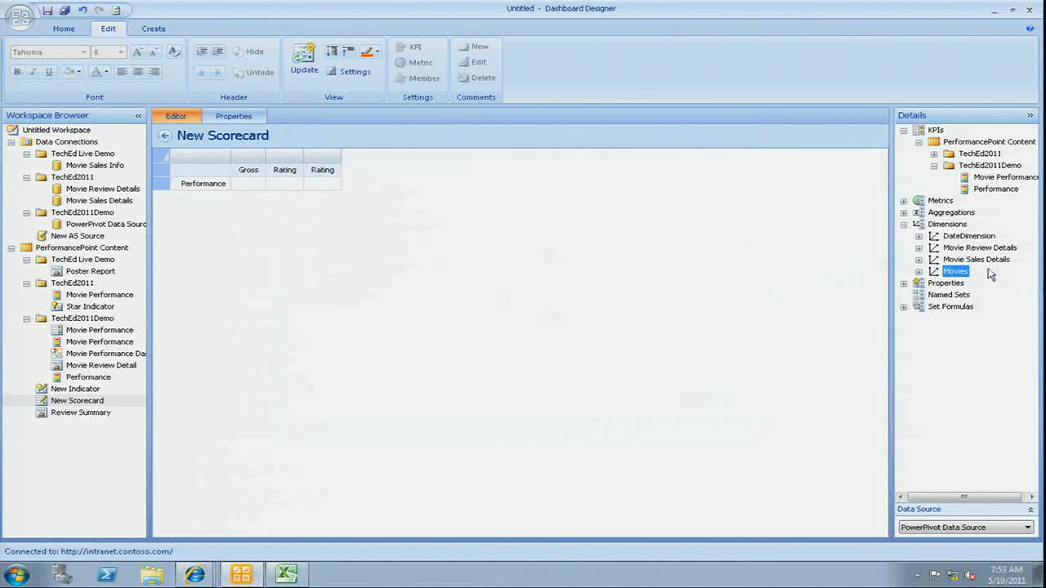
Step: Add the Movies Title dimension beneath the Performance KPI, autoselecting the children of All, and update the scorecard
left_click(919, 272)
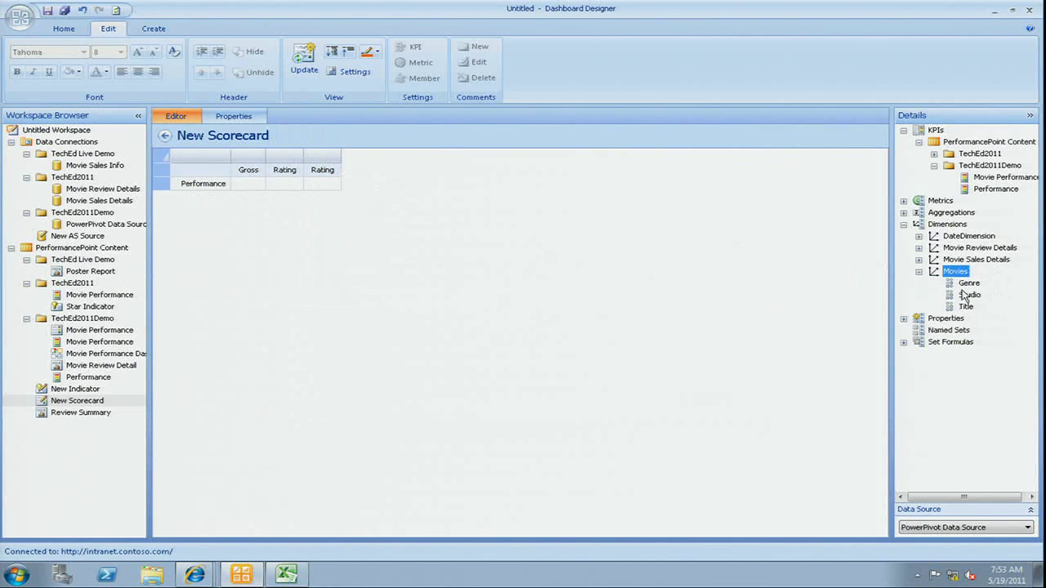
left_click_drag(966, 307, 230, 188)
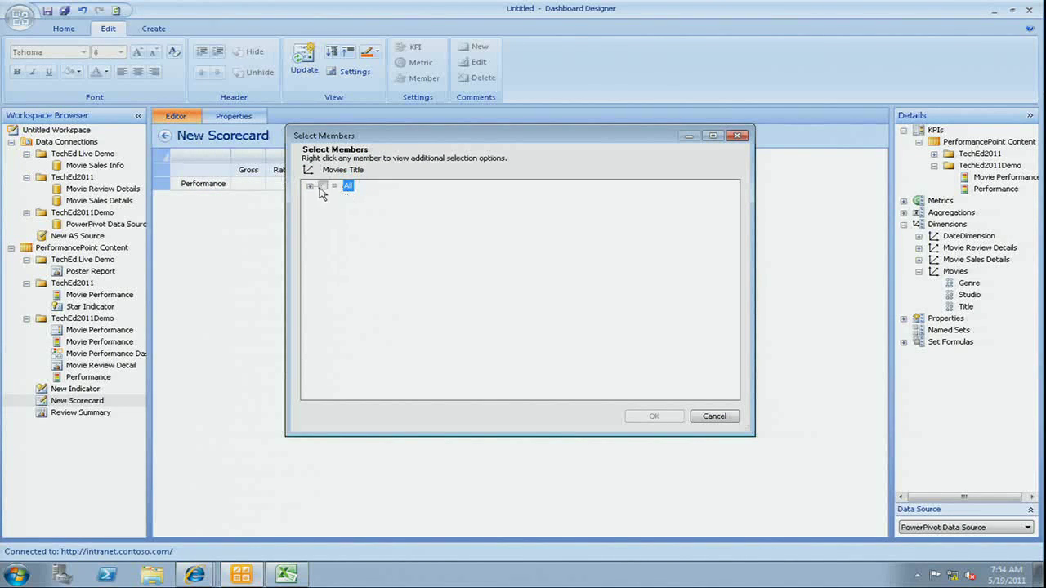
left_click(310, 187)
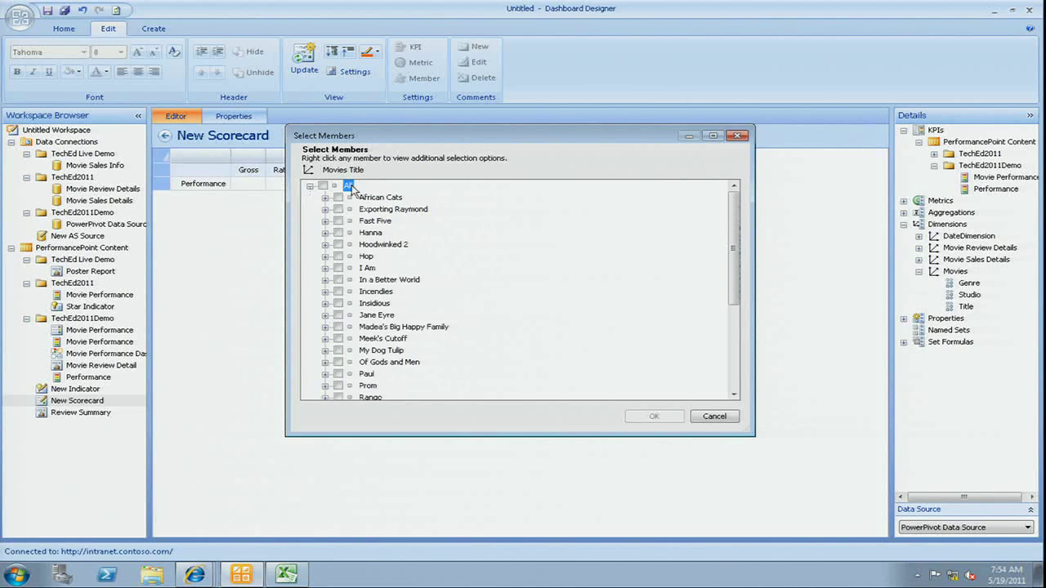
right_click(350, 188)
mouse_move(424, 201)
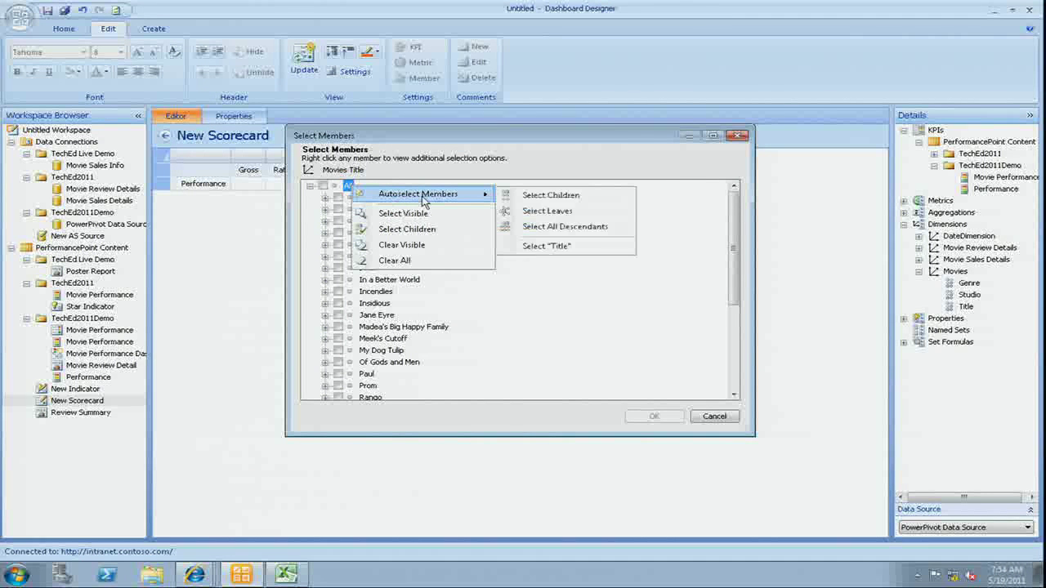
left_click(539, 195)
left_click(654, 417)
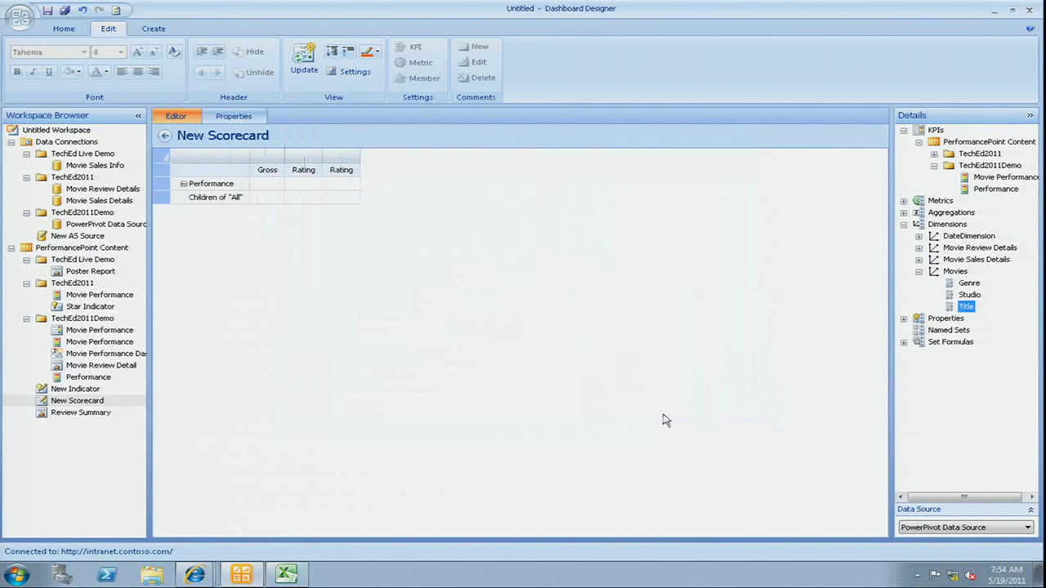
left_click(304, 59)
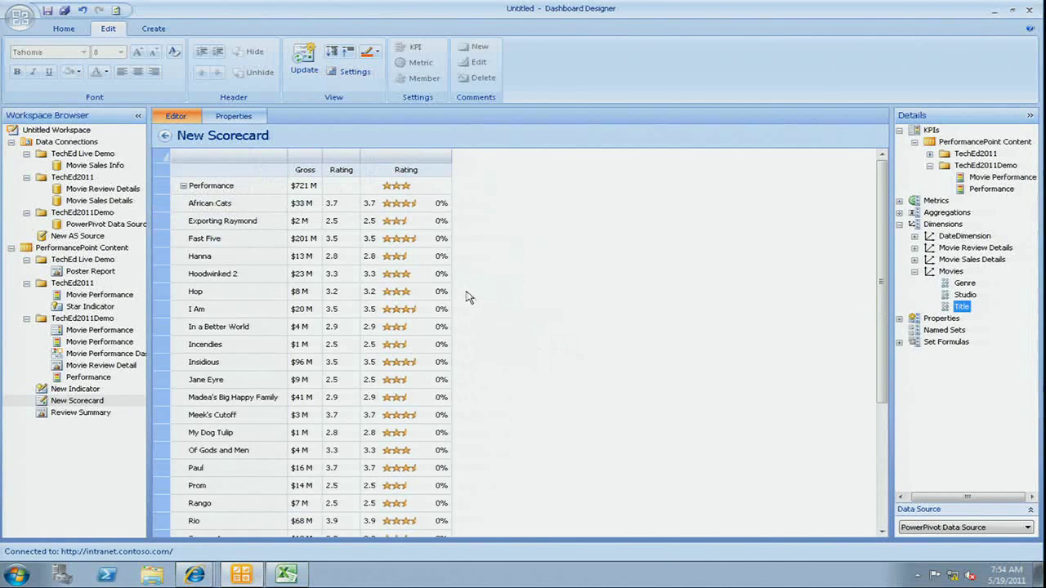
Step: Copy the TOPCOUNT expression from the Top 5 MDX Query text file on the desktop and return to Dashboard Designer
left_click(152, 574)
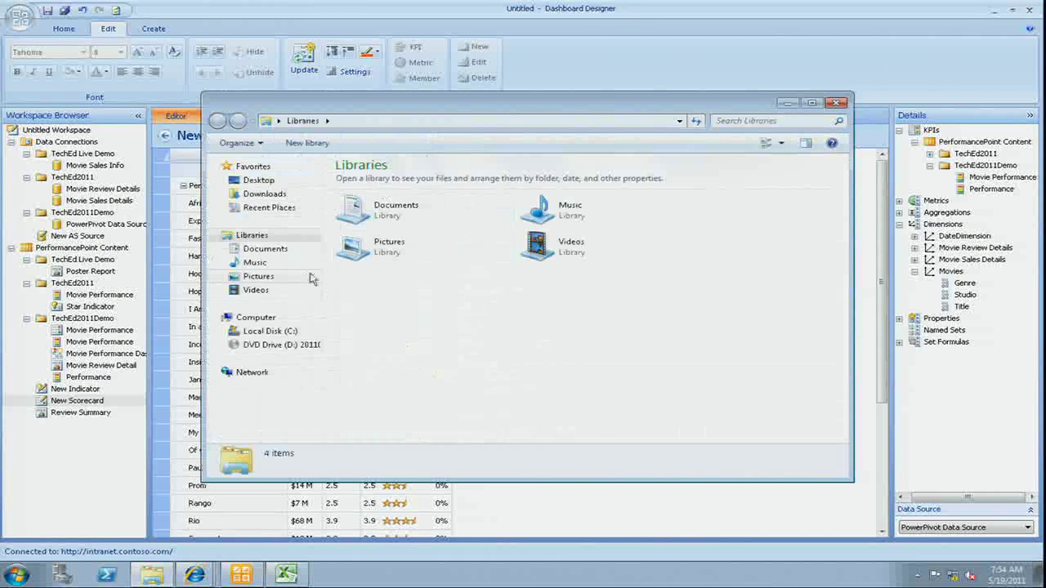
left_click(261, 181)
left_click(354, 398)
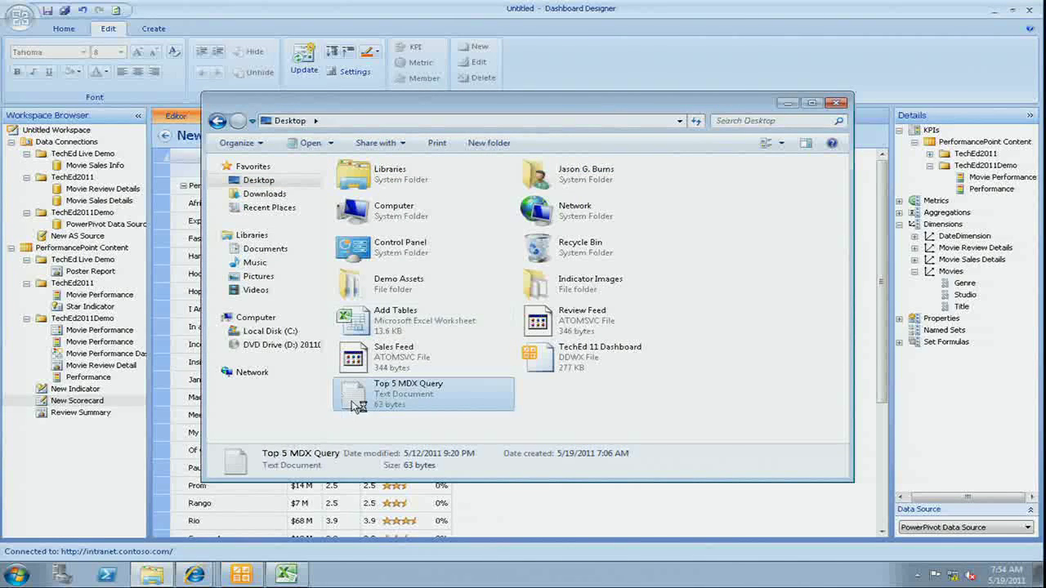
double_click(354, 399)
left_click_drag(467, 88, 39, 75)
key("ctrl+c")
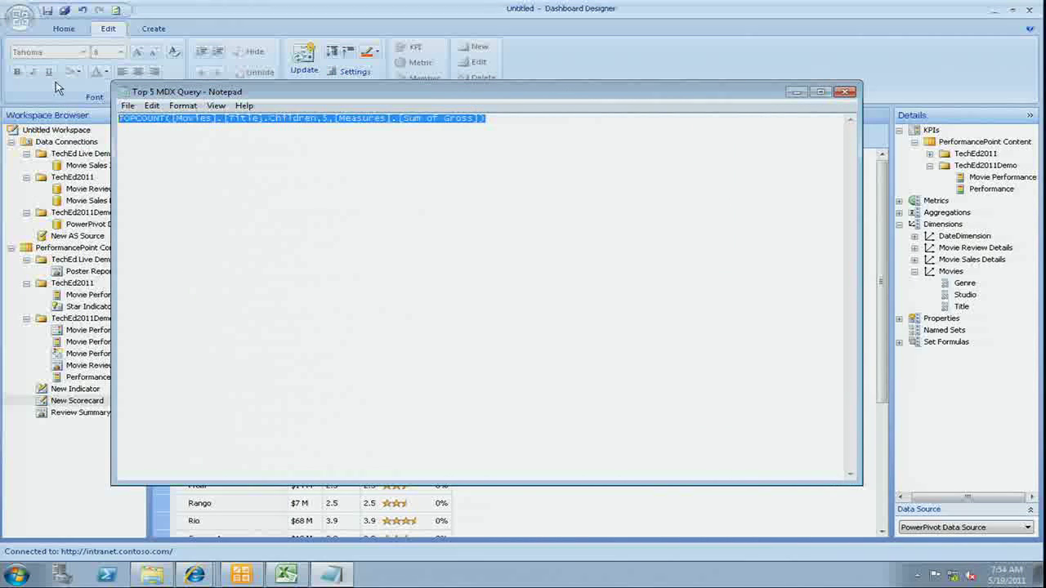
left_click(604, 27)
Step: Delete the movie title rows beneath Performance from the scorecard
left_click(198, 214)
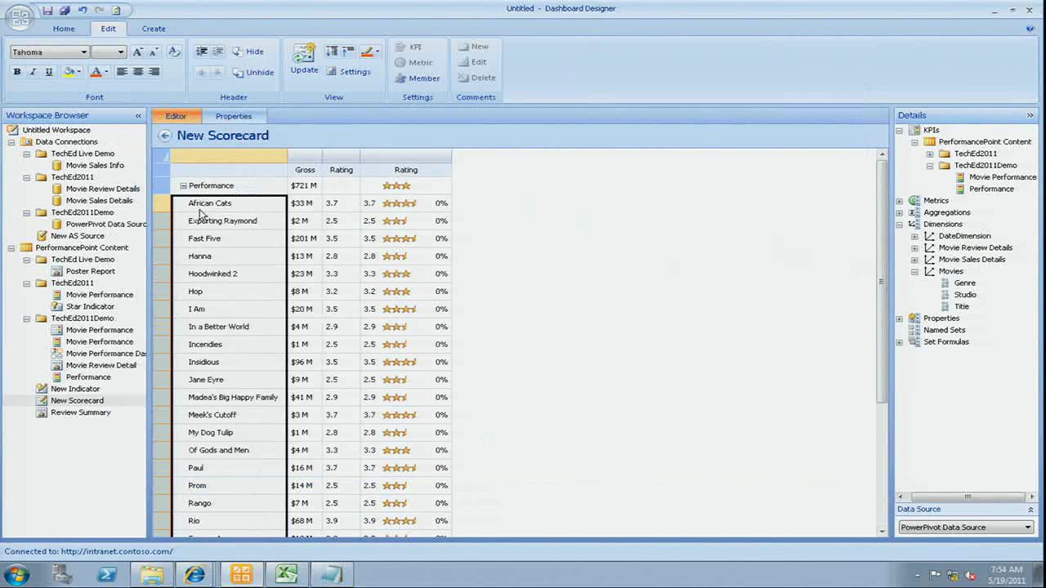
key("Delete")
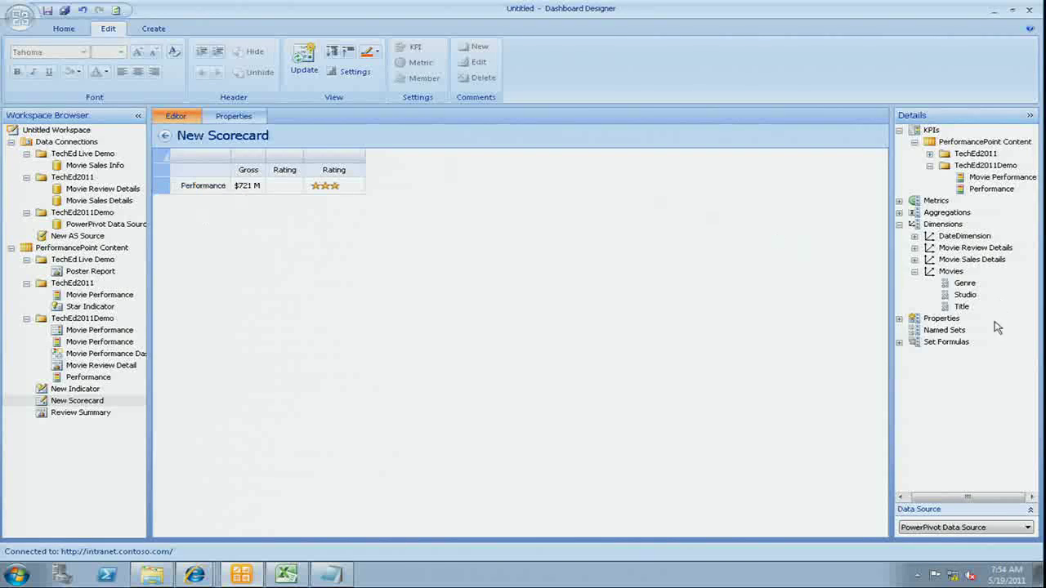
Step: Add a custom set formula beneath Performance with TOPCOUNT([Movies].[Title].Children,5,[Measures].[Sum of Gross]) and update the scorecard
left_click(900, 342)
left_click_drag(951, 369, 234, 190)
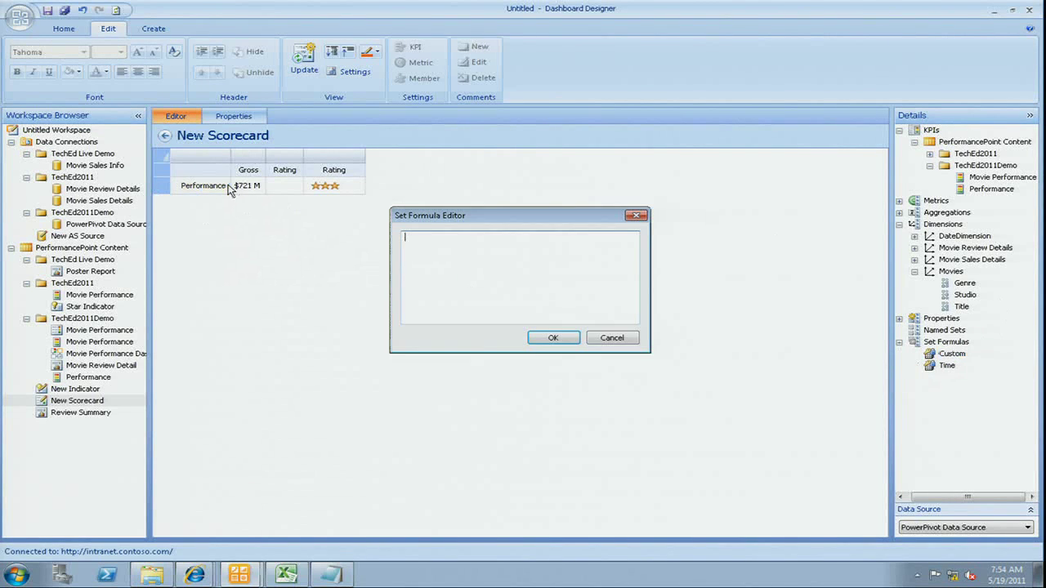
key("ctrl+v")
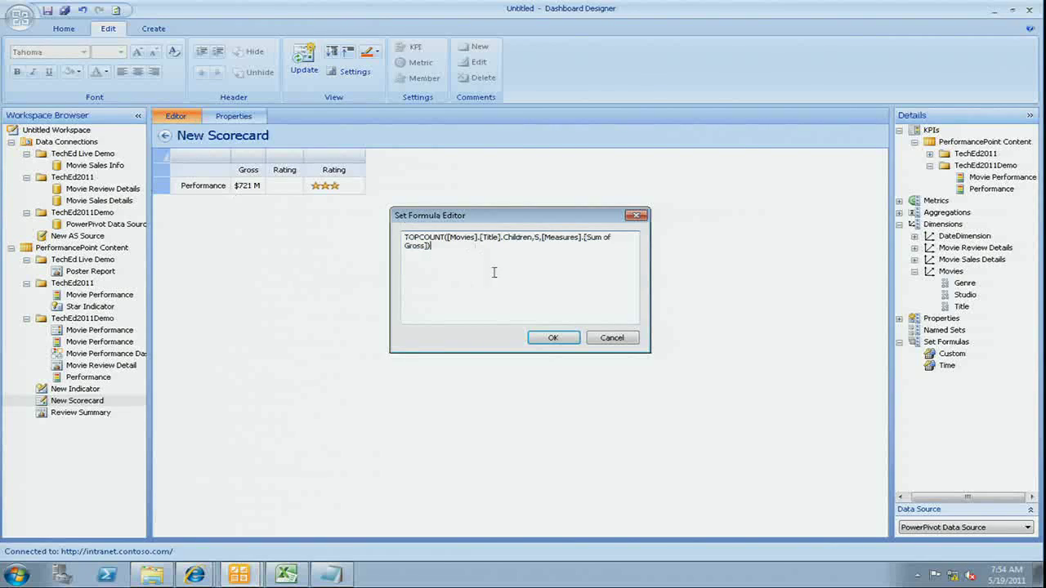
left_click(551, 340)
left_click(303, 59)
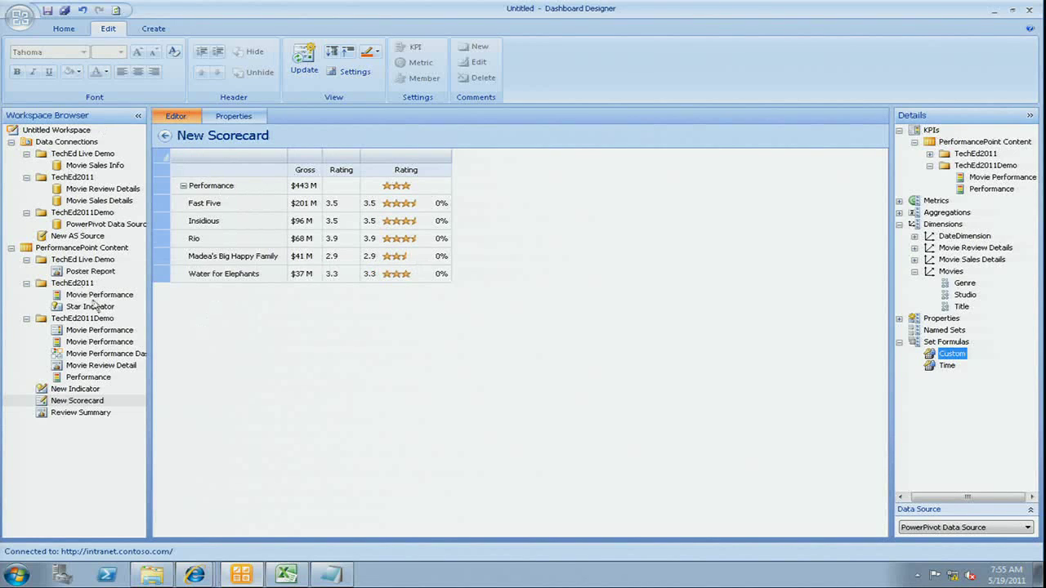
Step: Create a Member Selection filter in PerformancePoint Content using the PowerPivot Data Source
right_click(91, 249)
mouse_move(130, 257)
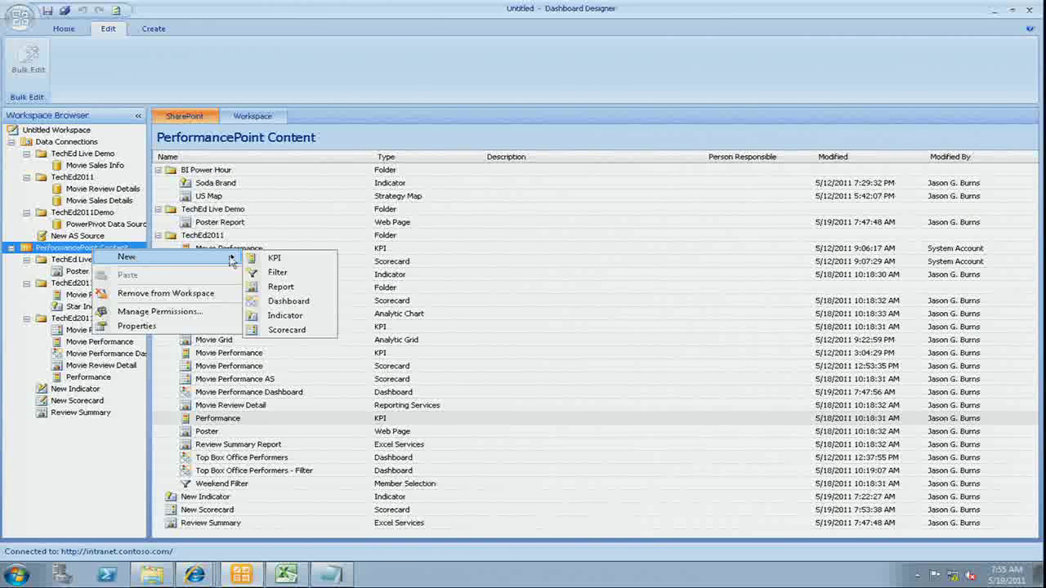
left_click(278, 272)
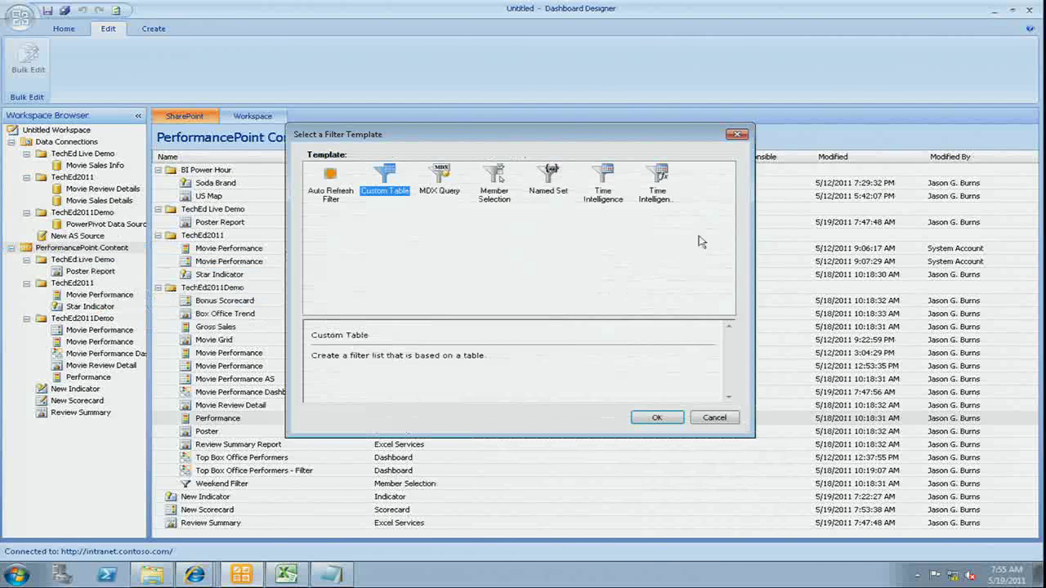
left_click(495, 179)
left_click(657, 417)
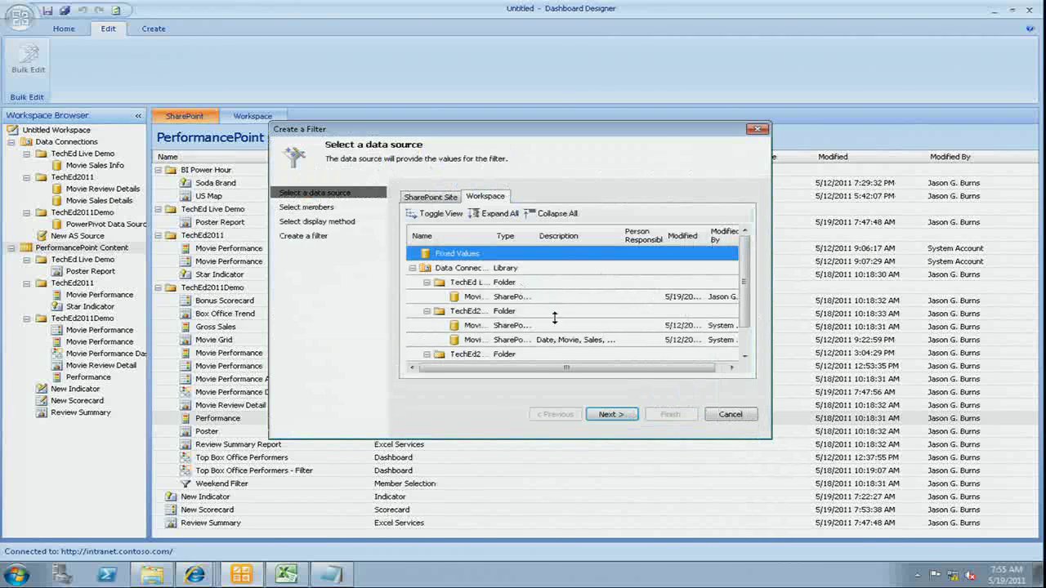
left_click_drag(749, 312, 747, 336)
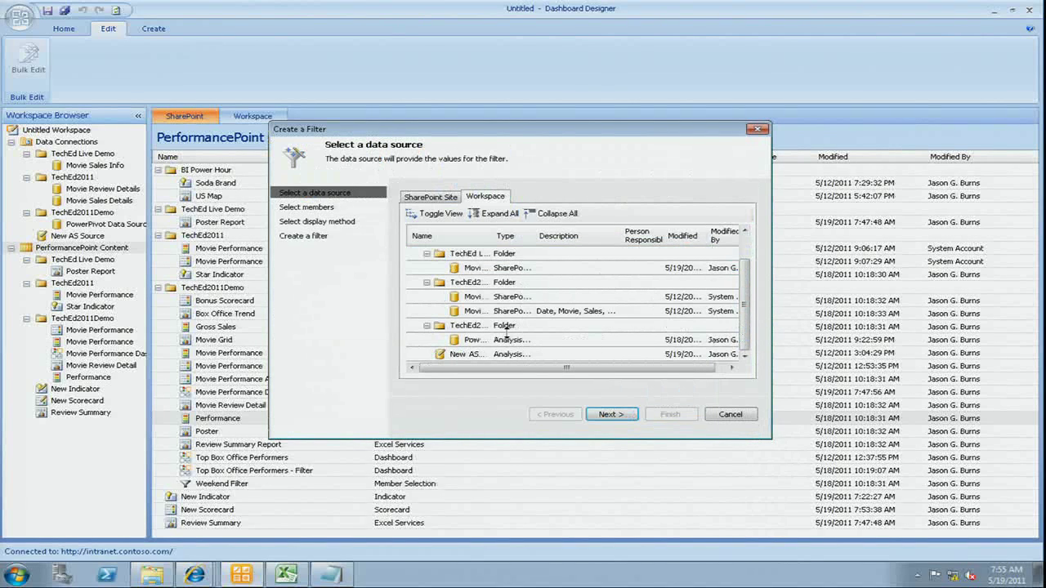
left_click(611, 414)
Step: Set the filter dimension to DateDimension.Weekend and select the members No and Yes
left_click(713, 213)
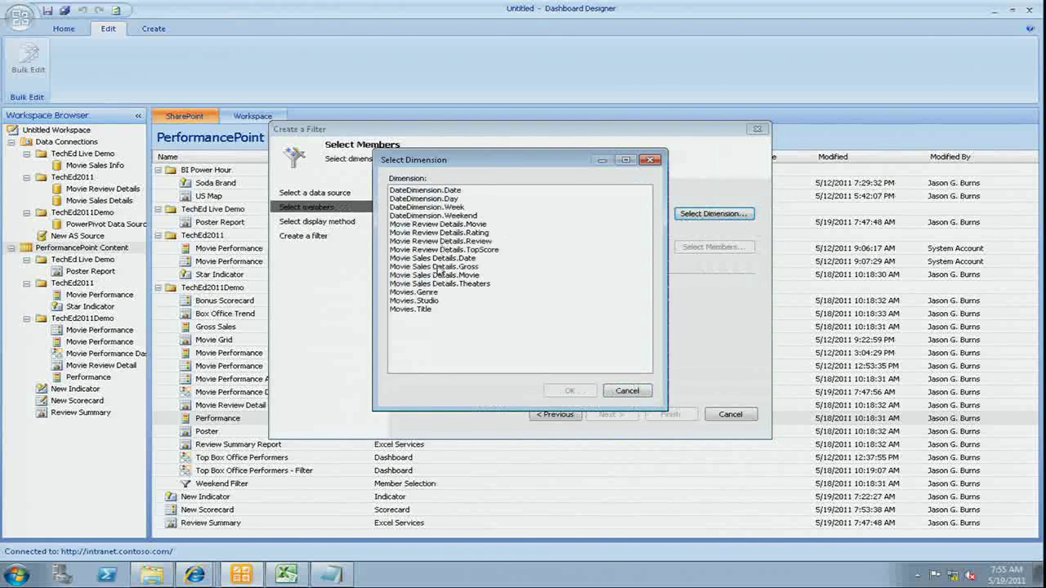
left_click(446, 216)
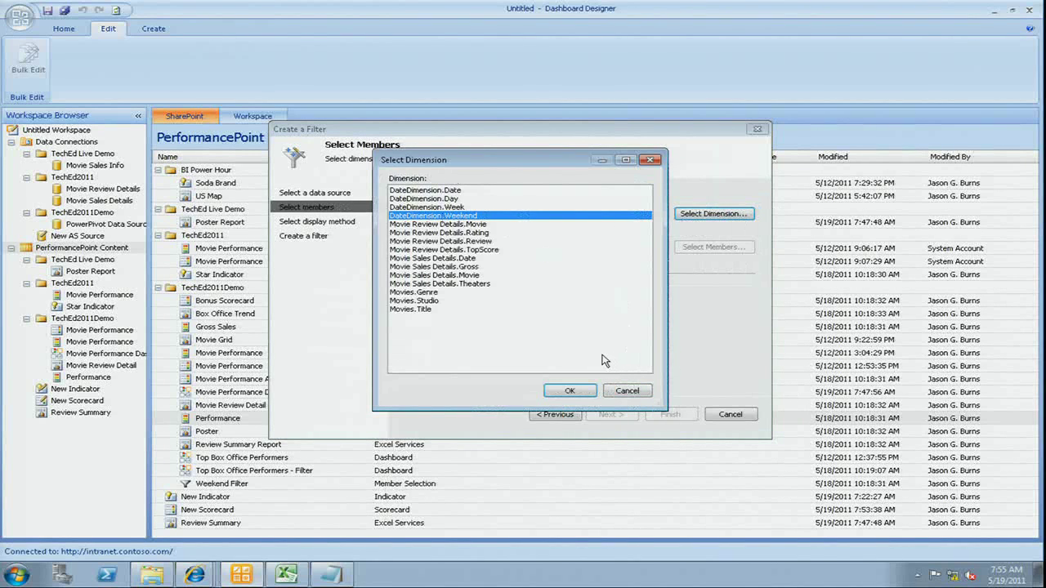
left_click(570, 391)
left_click(714, 247)
left_click(310, 197)
left_click(338, 209)
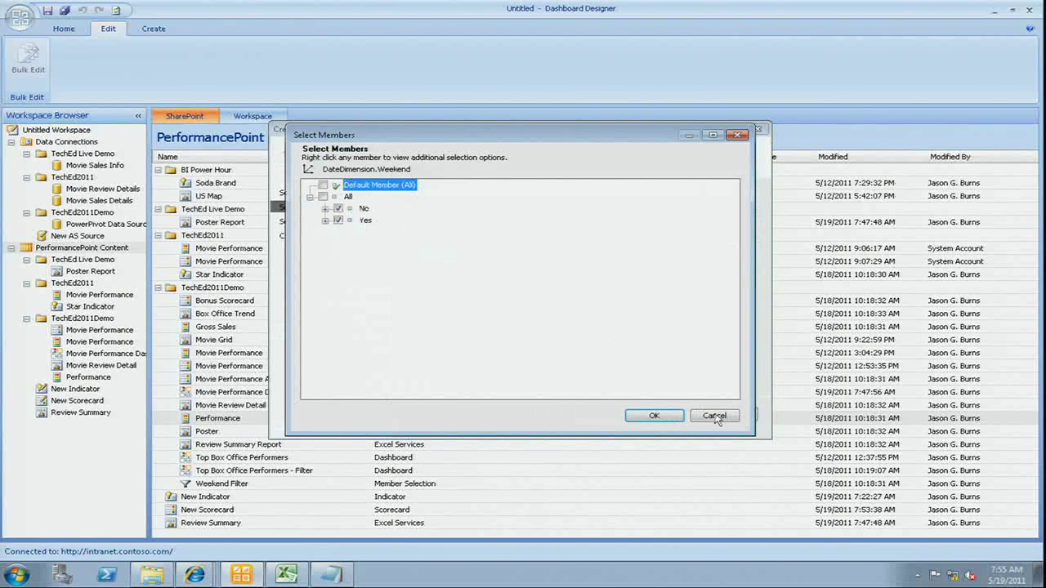
left_click(654, 416)
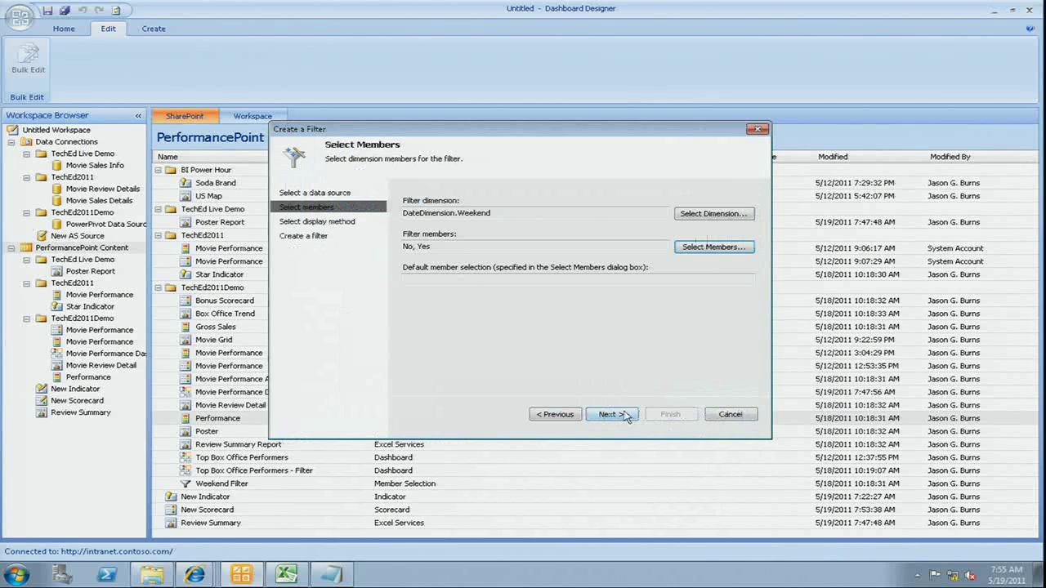
Step: Add Default Member (All) to the filter's selected members alongside No and Yes
left_click(625, 415)
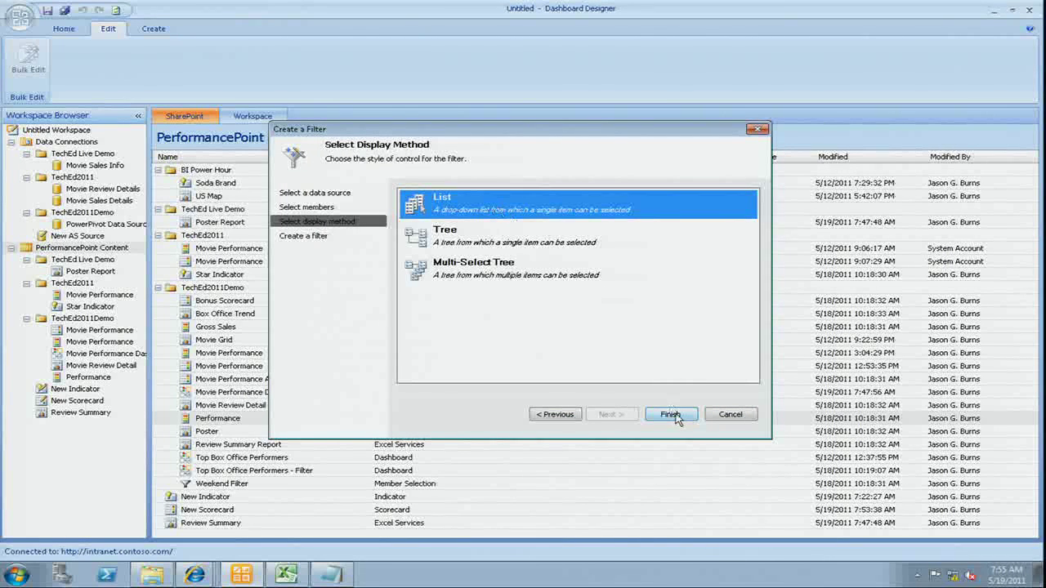
left_click(556, 414)
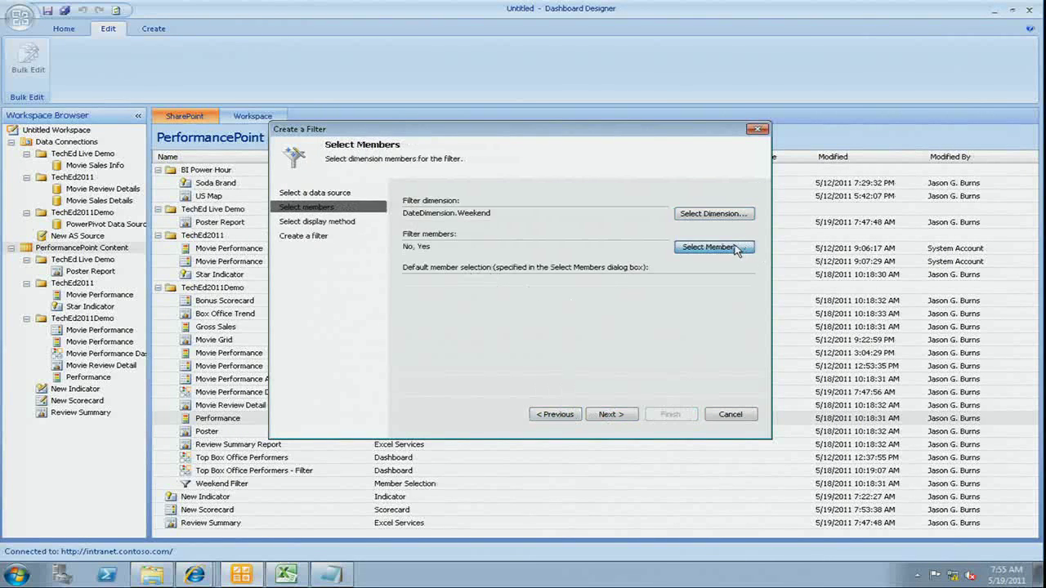
left_click(737, 247)
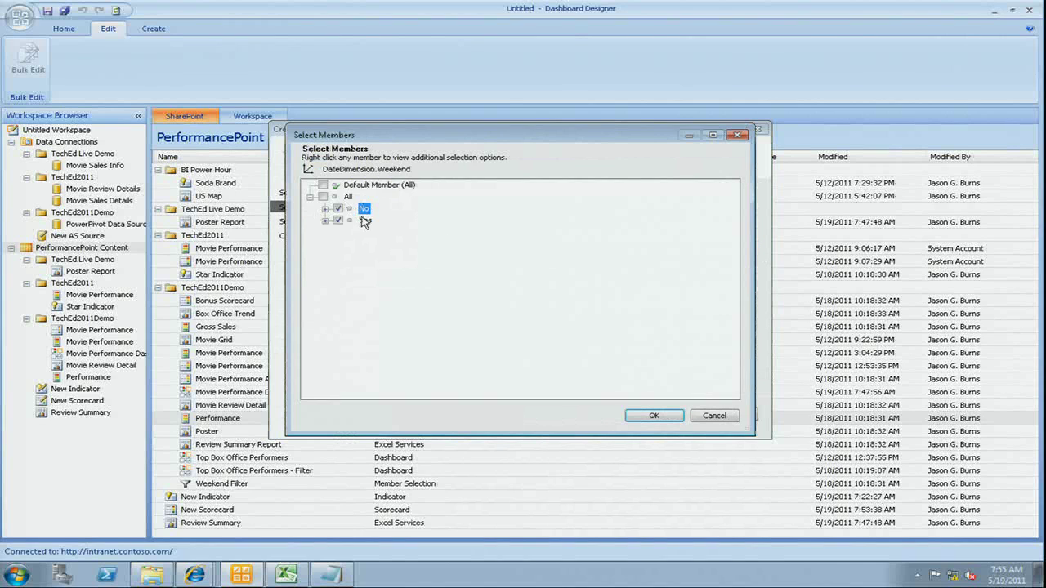
right_click(363, 211)
right_click(358, 199)
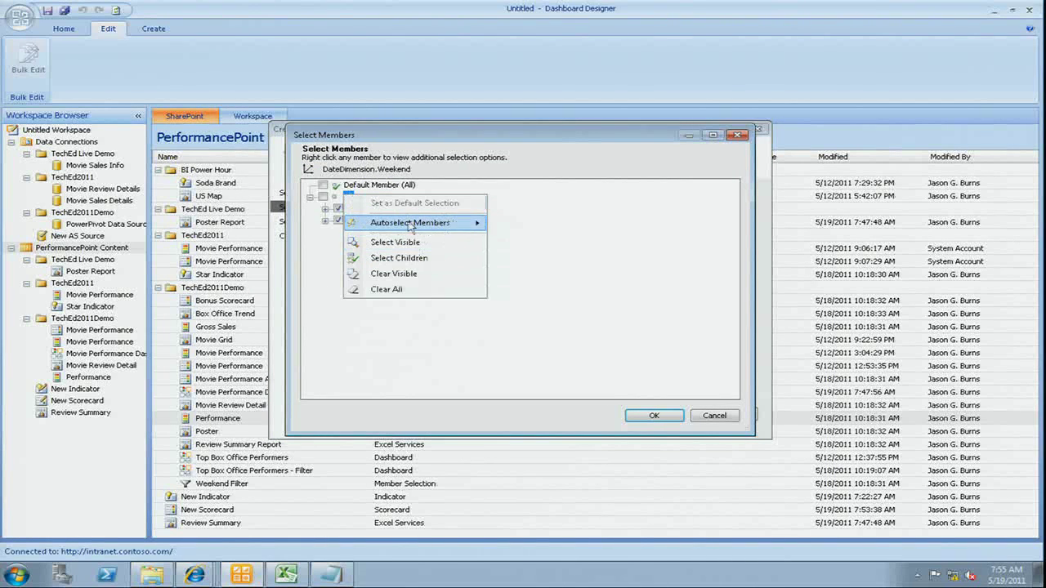
left_click(320, 186)
left_click(654, 415)
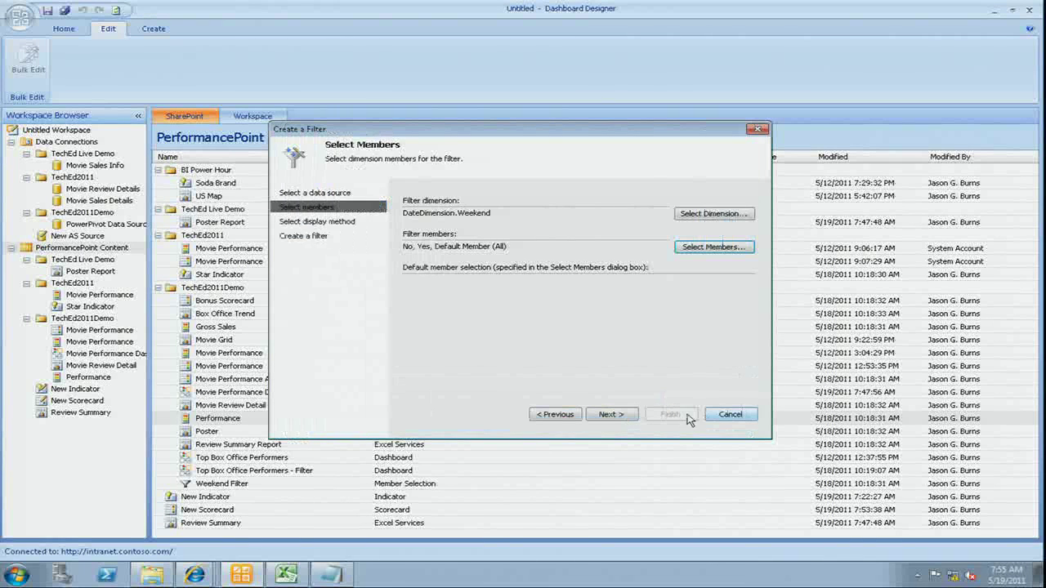
Step: Finish the filter with the List display method and name it Weekend Filter
left_click(614, 414)
left_click(670, 414)
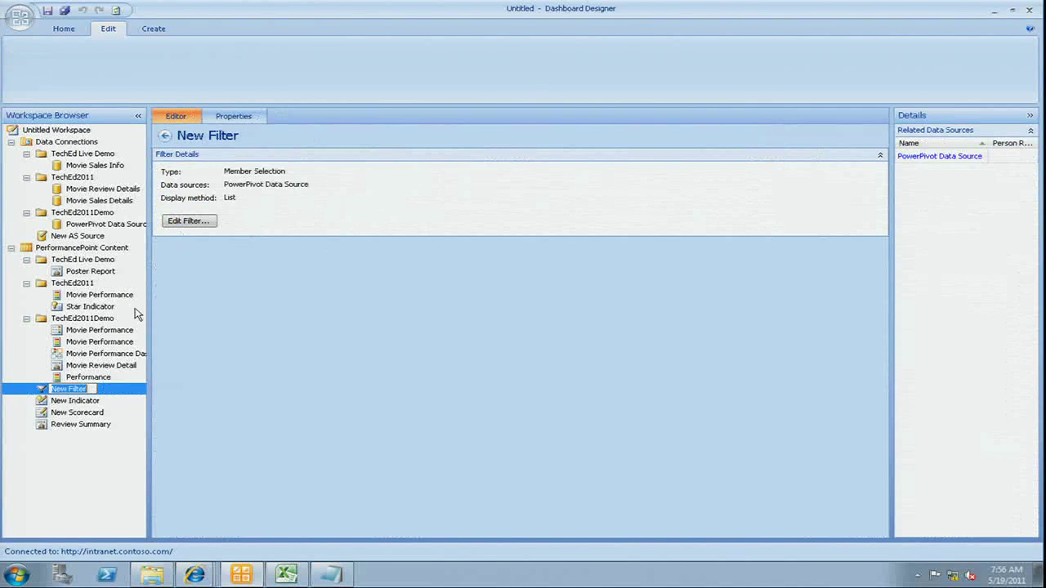
type("Weekend")
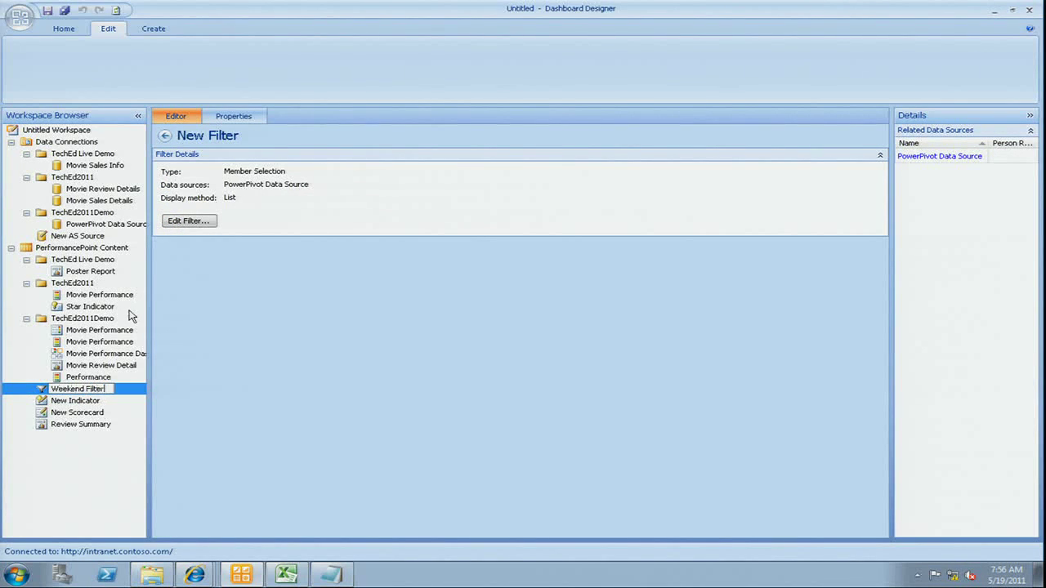
type(" Filter")
key("Return")
Step: Open the Movie Performance Dashboard layout for editing and remove the Movie Performance scorecard from its Left Column
right_click(81, 321)
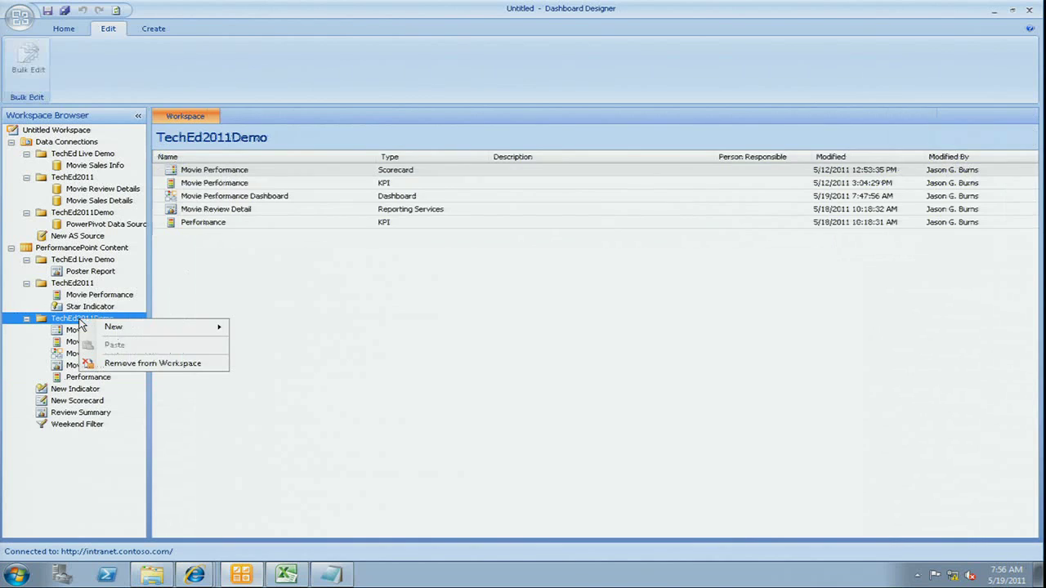
left_click(28, 363)
double_click(58, 354)
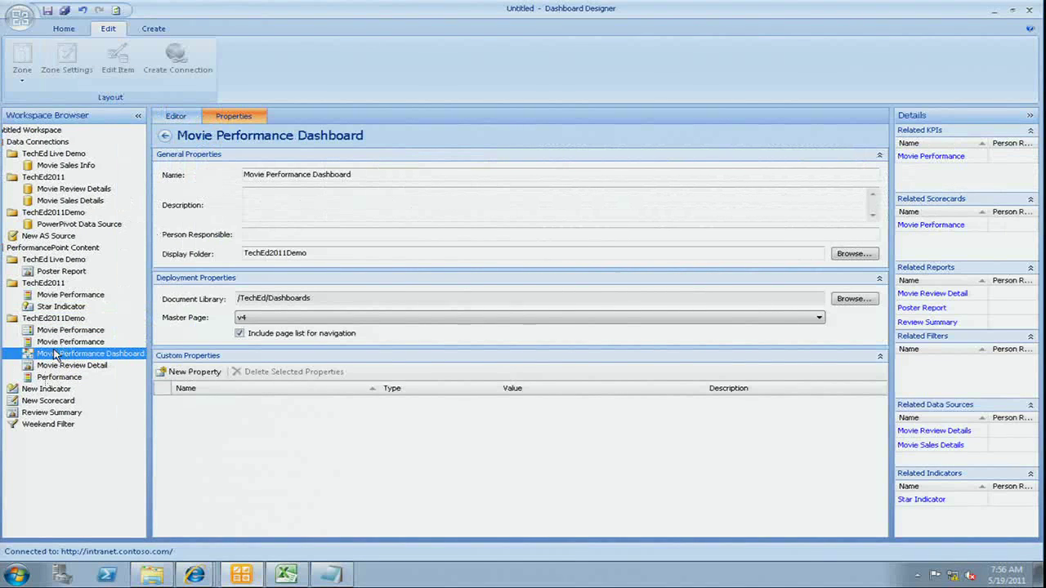
left_click(173, 118)
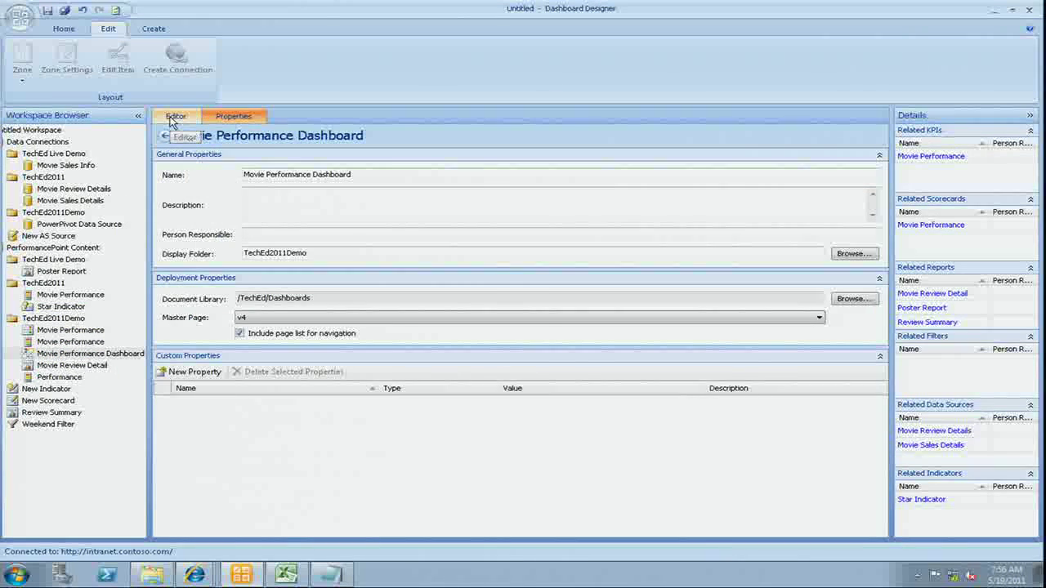
left_click(172, 119)
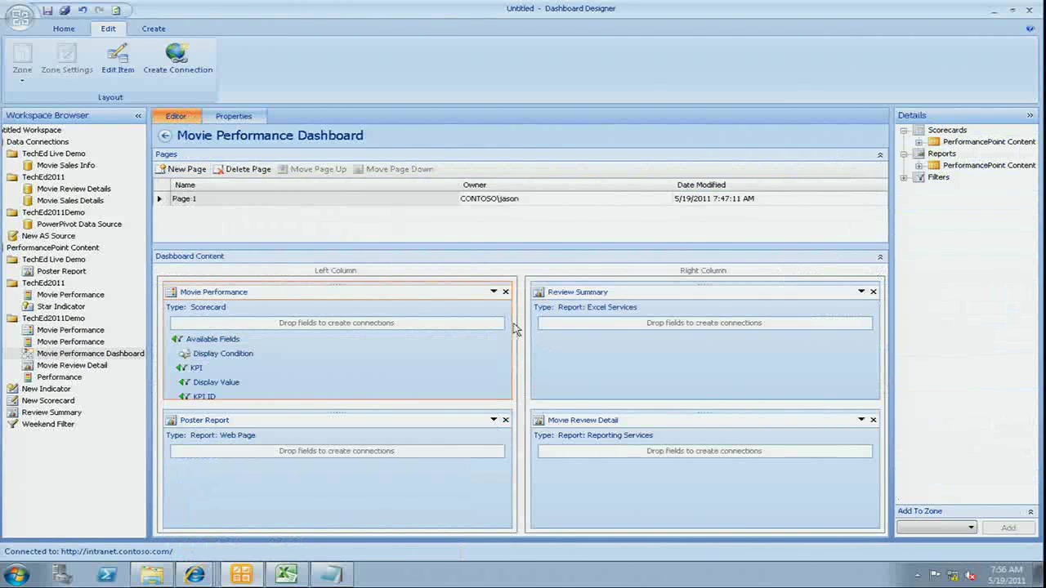
mouse_move(480, 307)
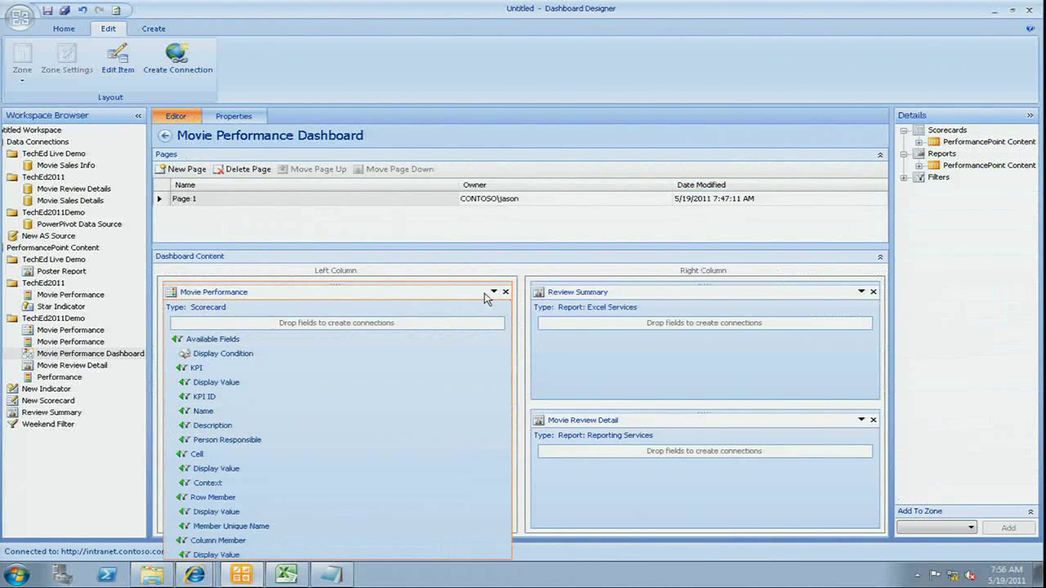
left_click(506, 292)
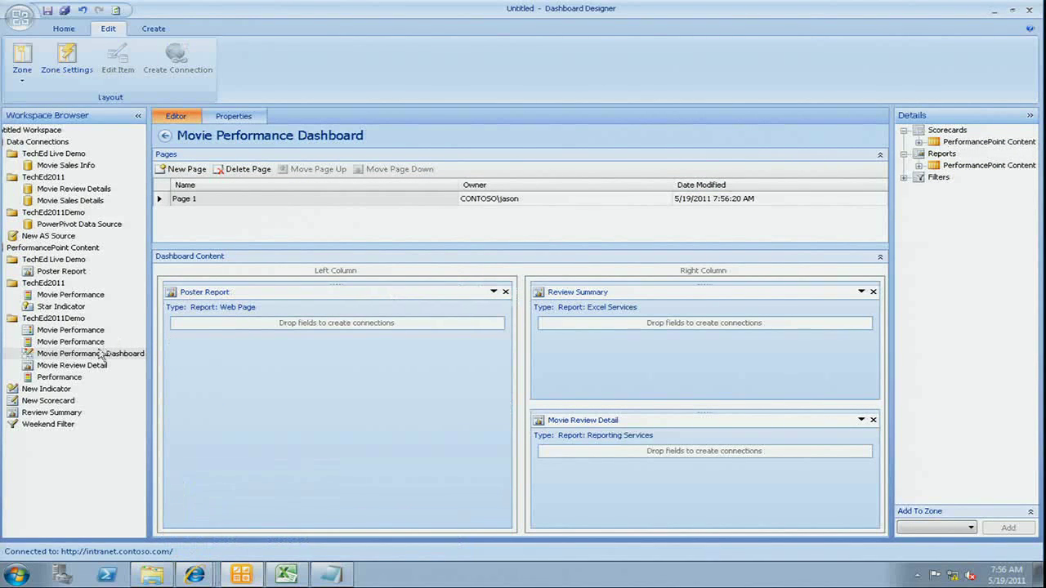
Step: Rename the New Scorecard as PP Scorecard in its general properties
double_click(69, 401)
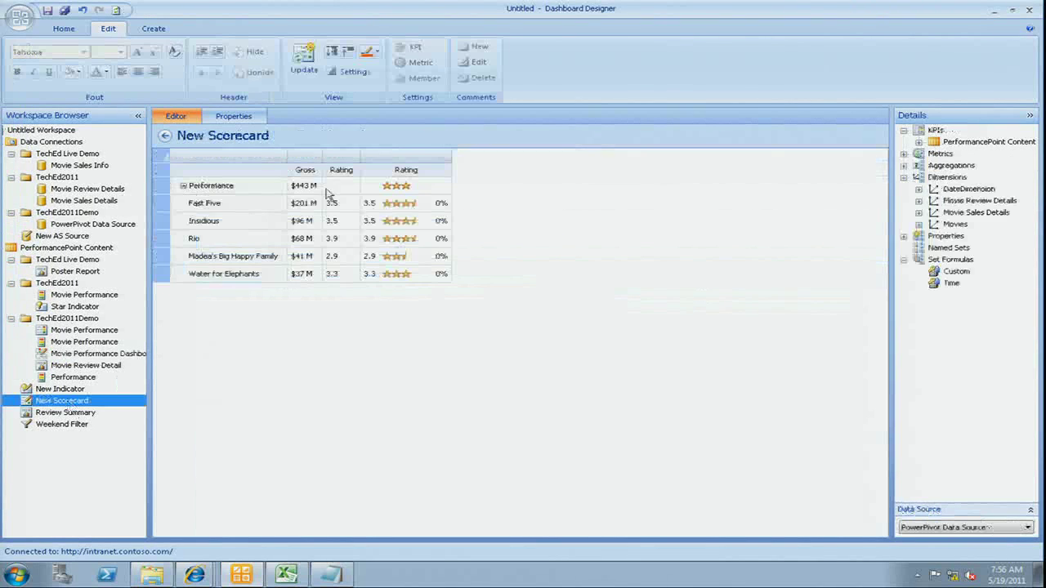
left_click(233, 116)
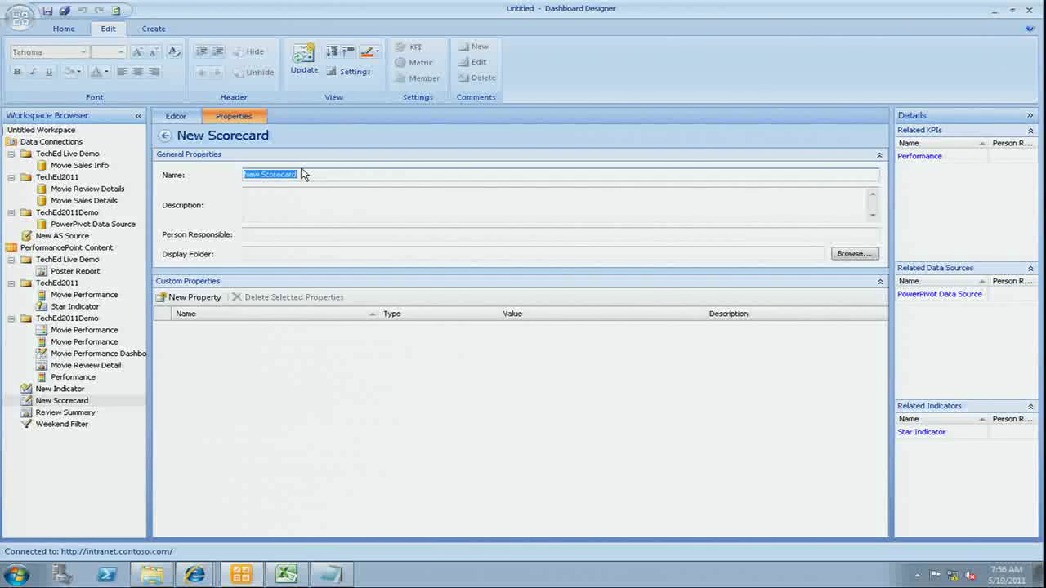
type("PP")
left_click(176, 116)
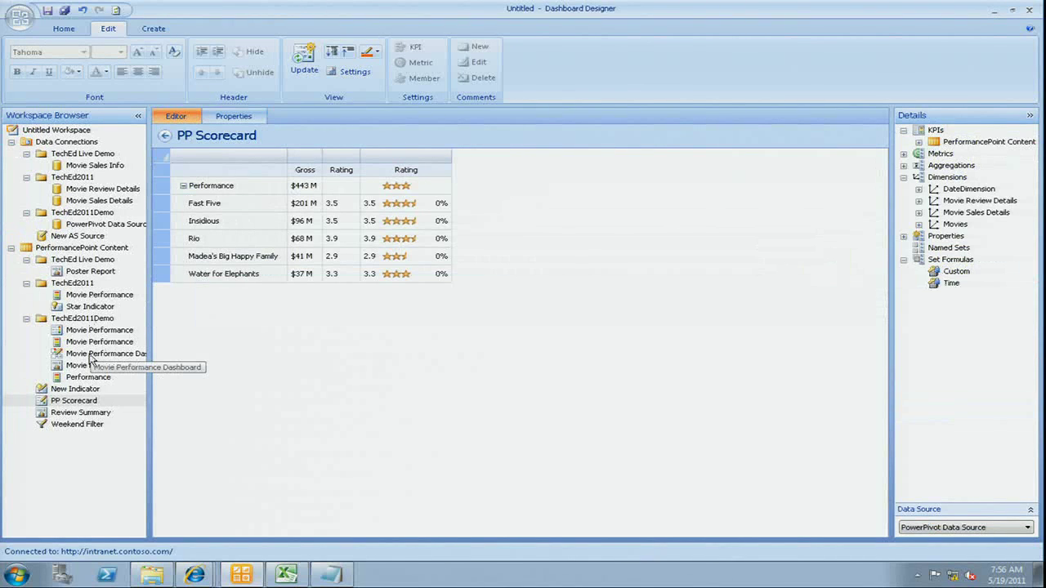
Step: Add PP Scorecard above the Poster Report in the Left Column of the Movie Performance Dashboard
left_click(92, 358)
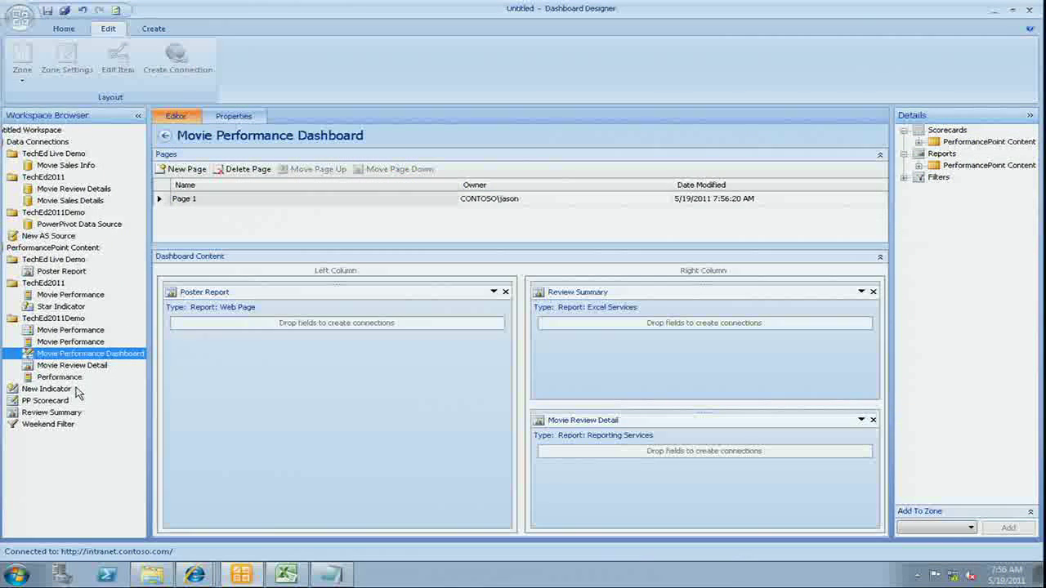
left_click(49, 389)
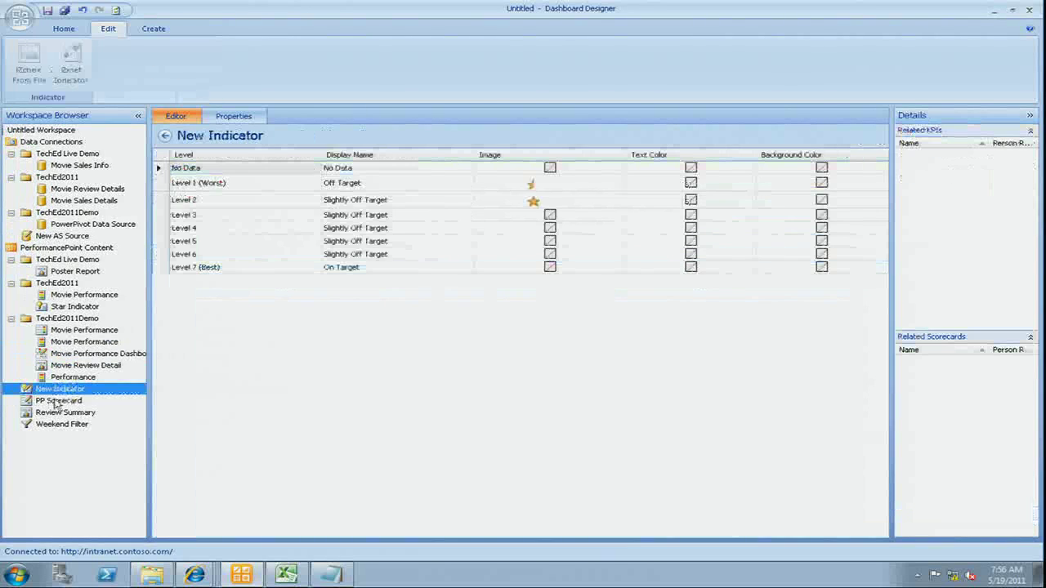
left_click(57, 401)
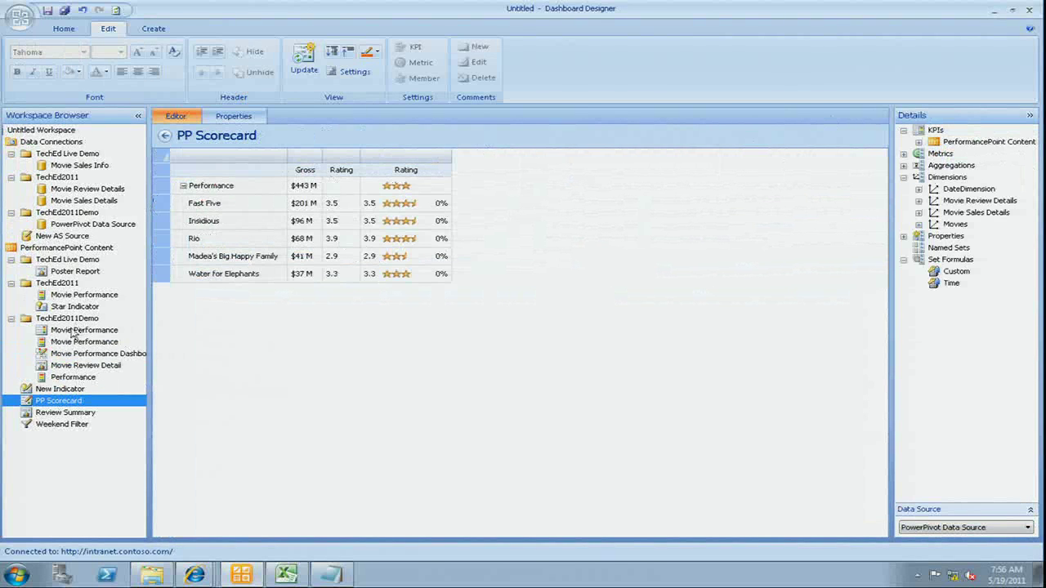
left_click(76, 366)
left_click(82, 354)
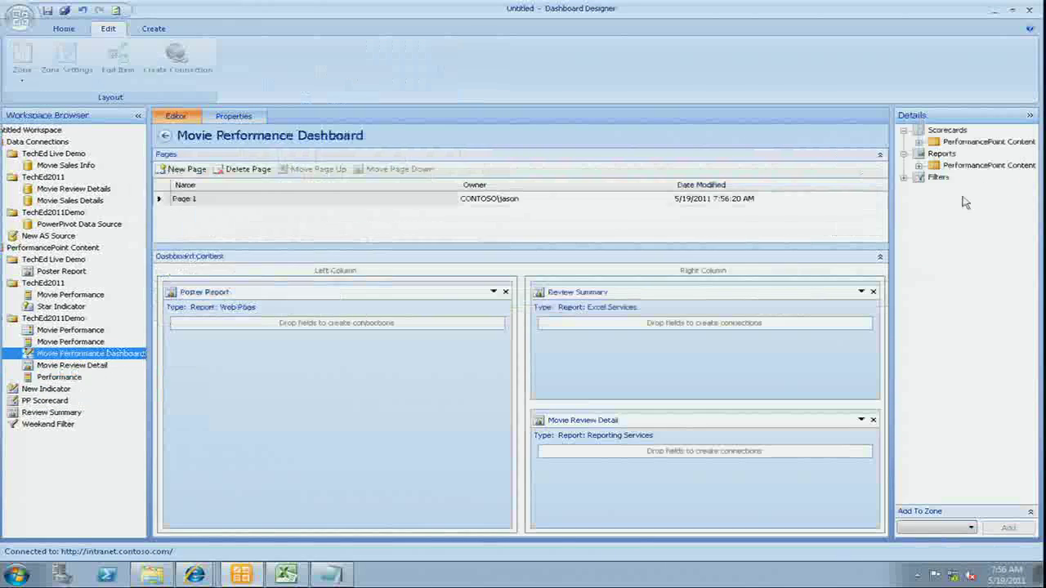
left_click(918, 142)
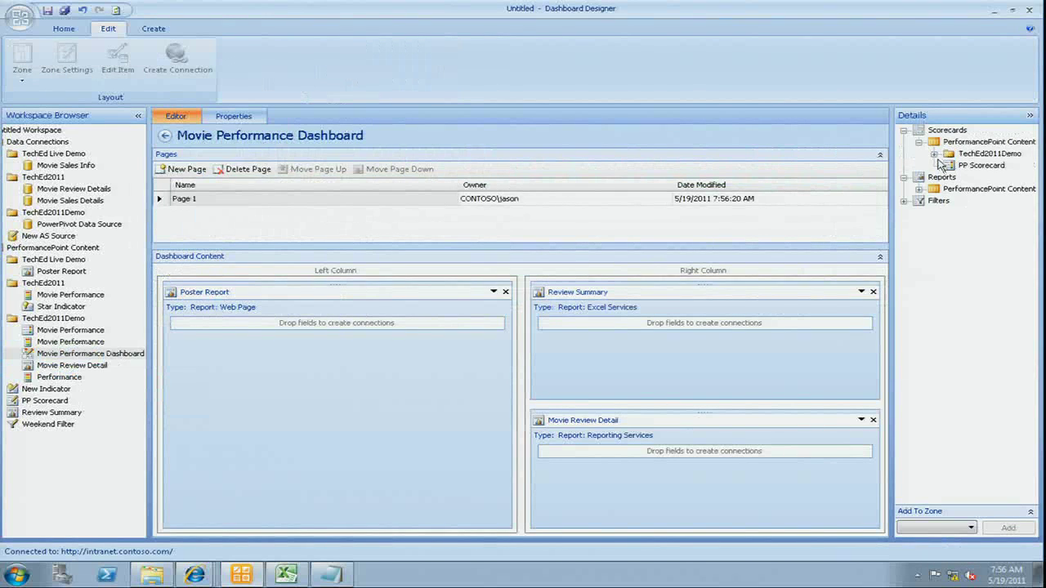
left_click_drag(946, 166, 427, 283)
Step: Place Weekend Filter above PP Scorecard in the Left Column and connect its Member Unique Name to the scorecard's Page field
left_click(905, 201)
left_click(919, 213)
left_click_drag(974, 225, 401, 281)
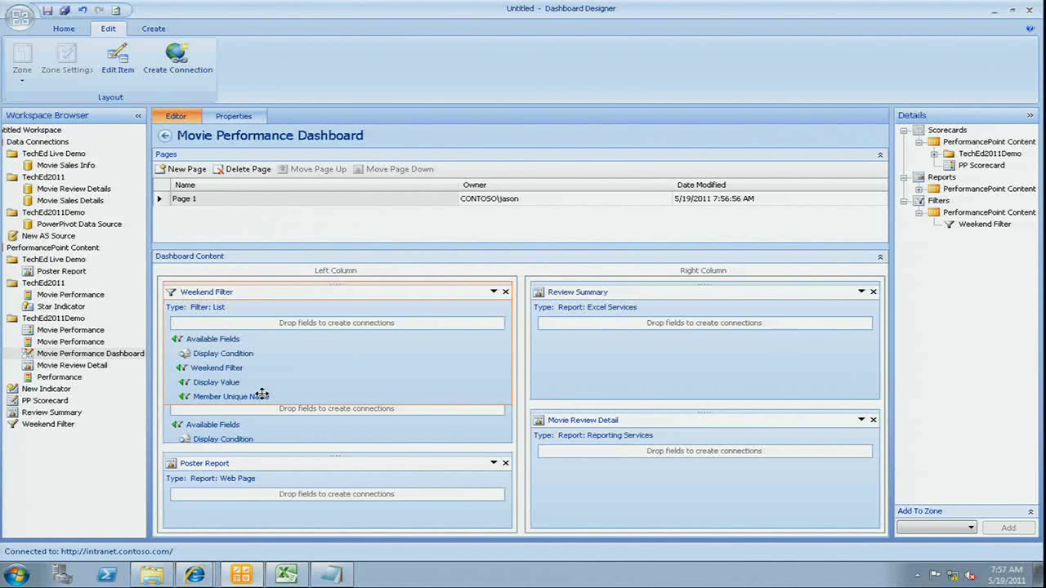
left_click_drag(267, 414, 270, 410)
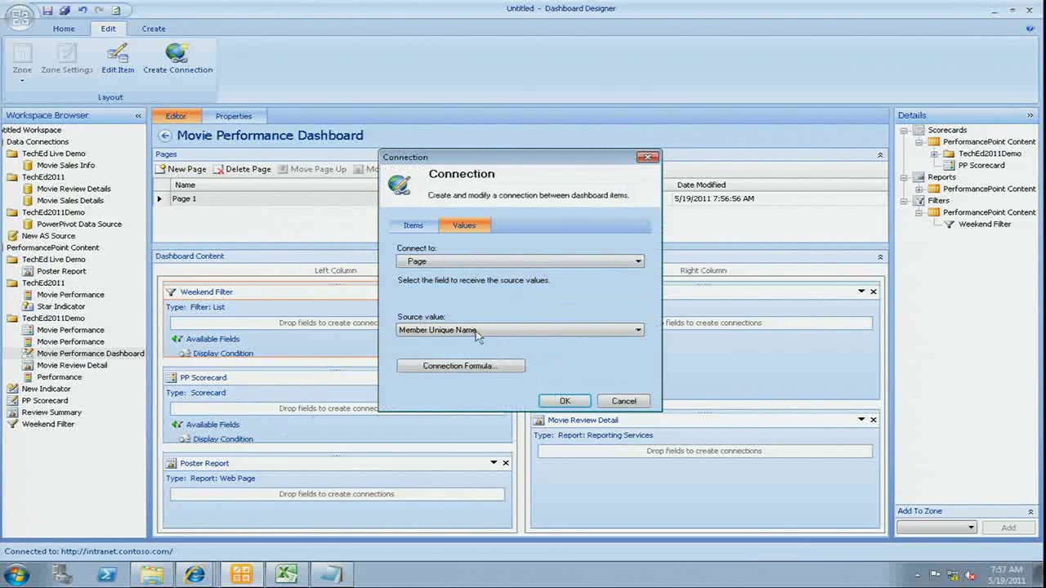
left_click(561, 400)
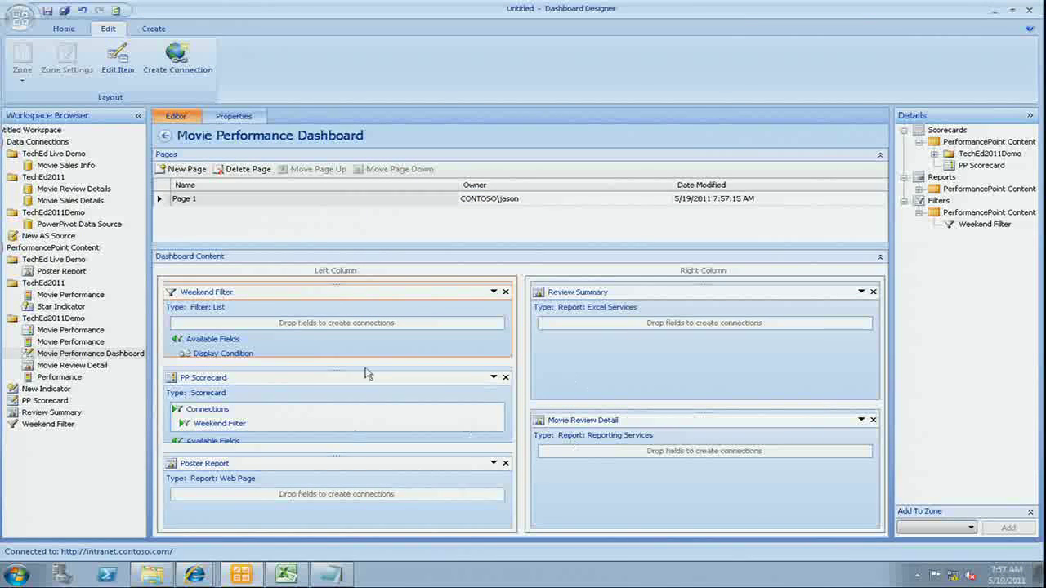
Step: Connect PP Scorecard's KPI Row: Display Value to the MovieParm field of the Review Summary report
mouse_move(363, 427)
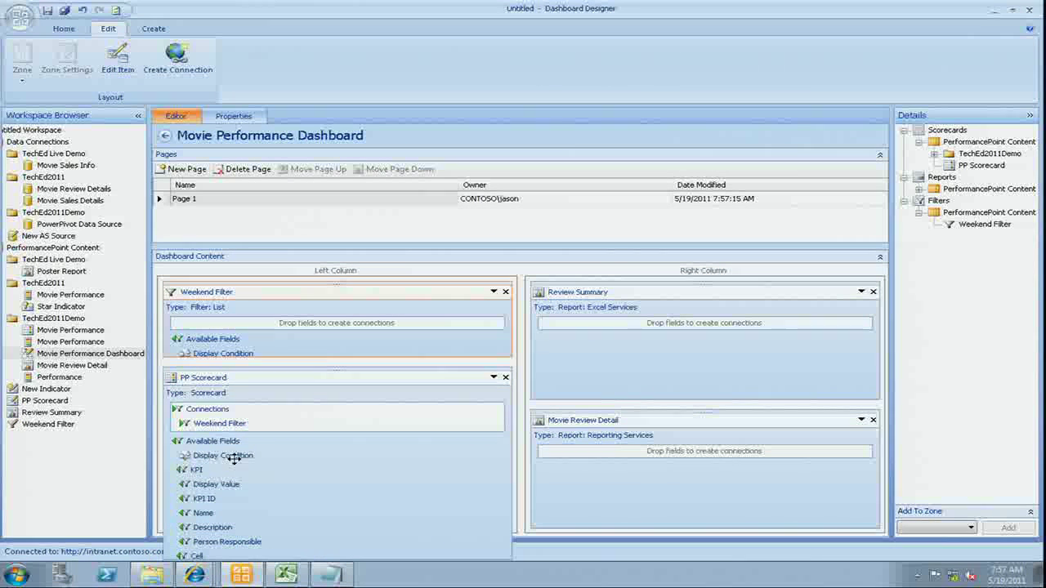
left_click_drag(219, 484, 571, 384)
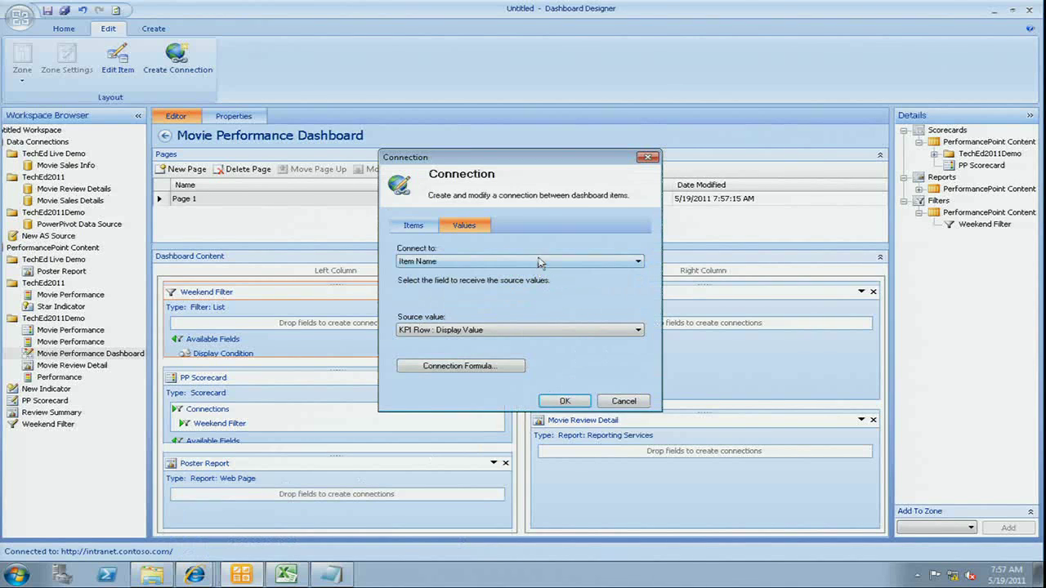
left_click(501, 261)
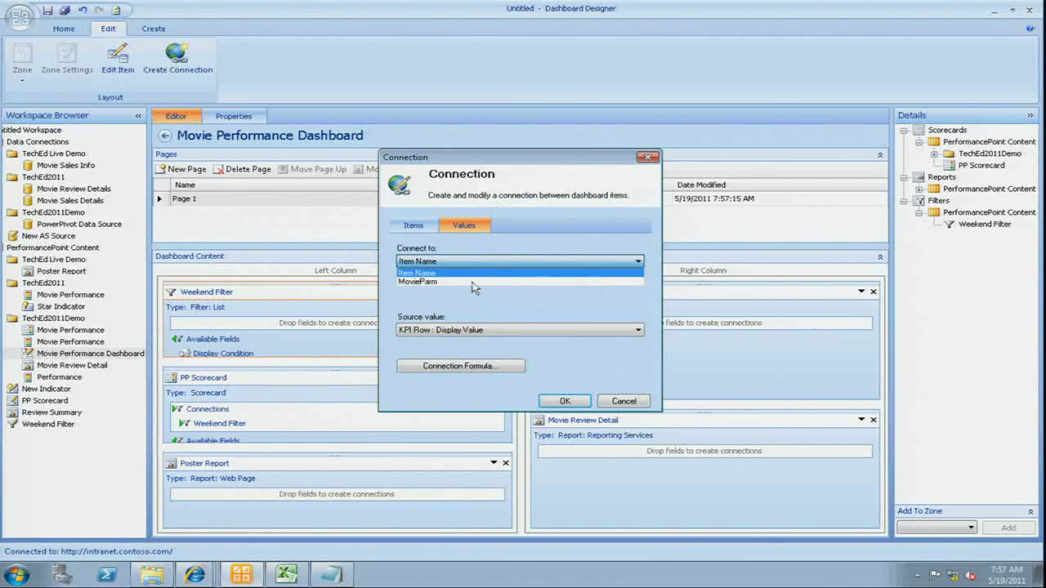
left_click(473, 283)
left_click(566, 399)
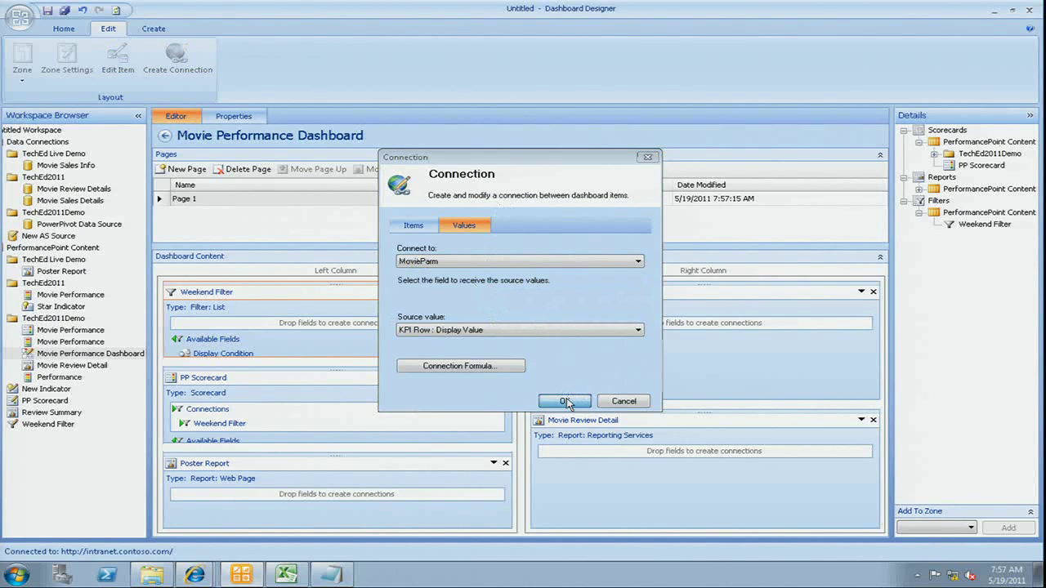
Step: Connect PP Scorecard's KPI Row: Display Value to the Movie field of the Movie Review Detail report
mouse_move(243, 440)
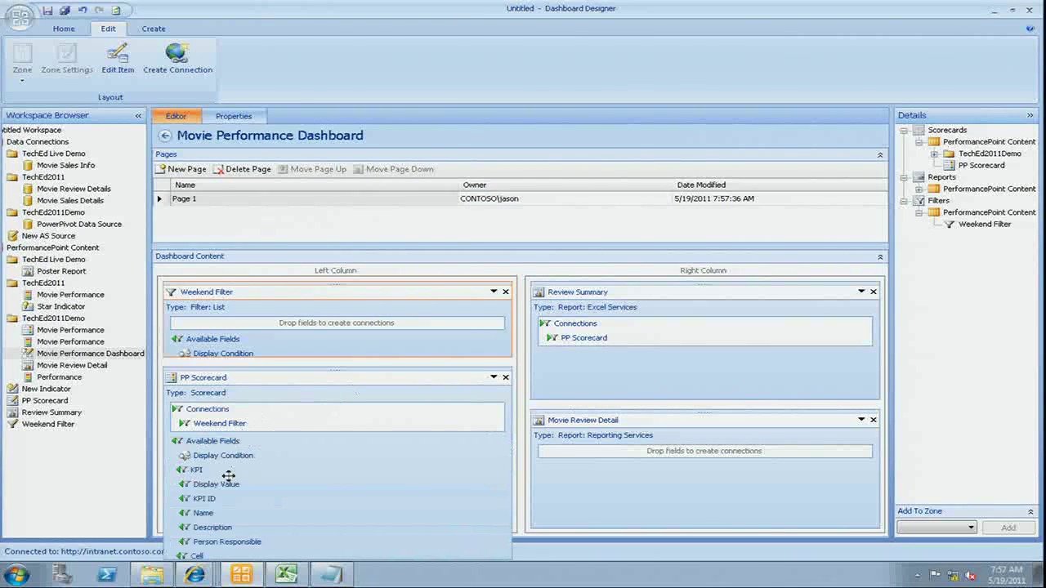
left_click_drag(221, 484, 633, 495)
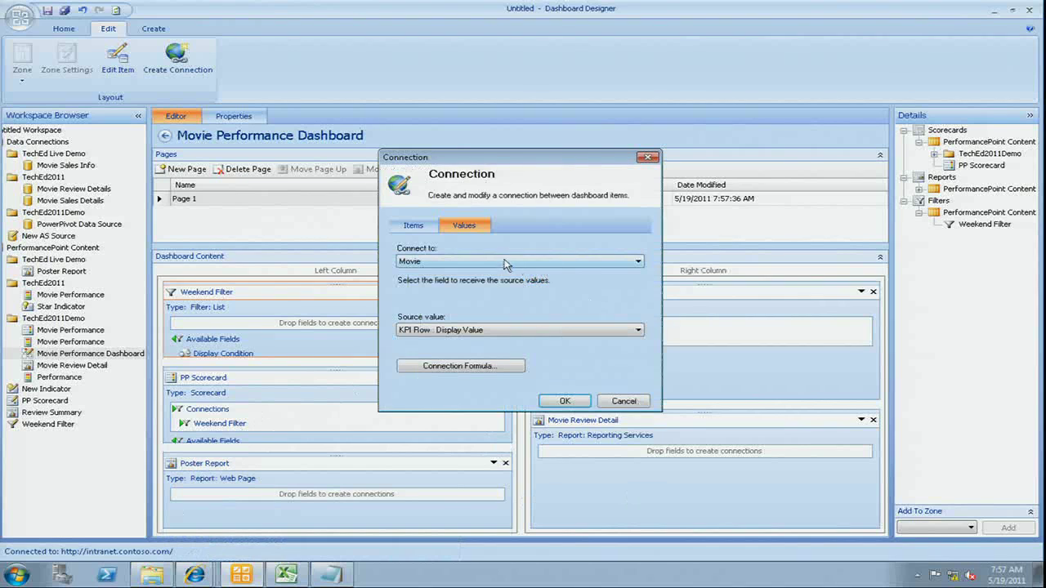
left_click(504, 261)
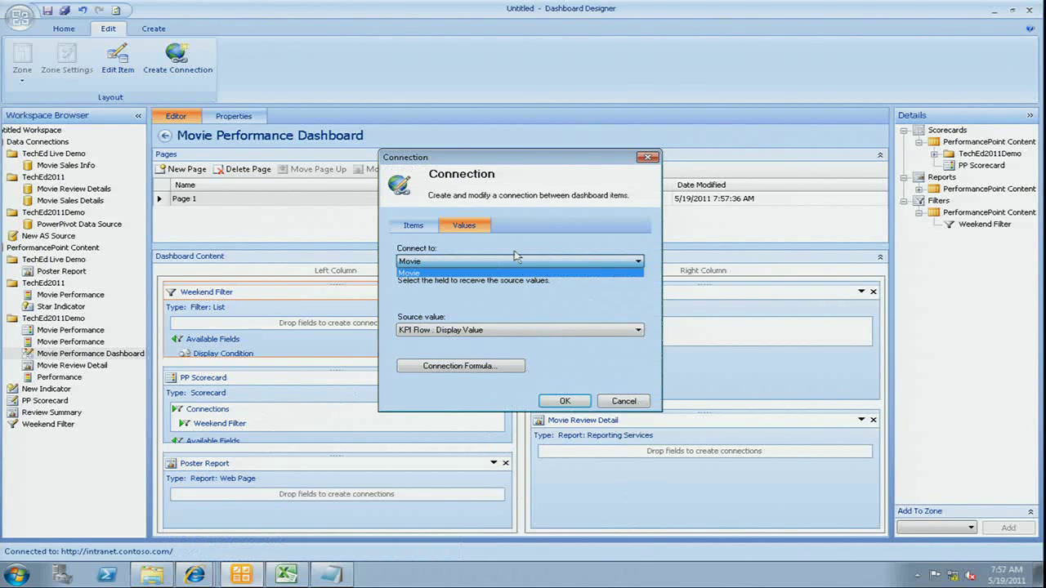
left_click(514, 272)
left_click(565, 400)
Step: Connect PP Scorecard's KPI Row: Display Value to the URL field of the Poster Report
left_click_drag(221, 399, 233, 491)
left_click_drag(576, 484, 429, 505)
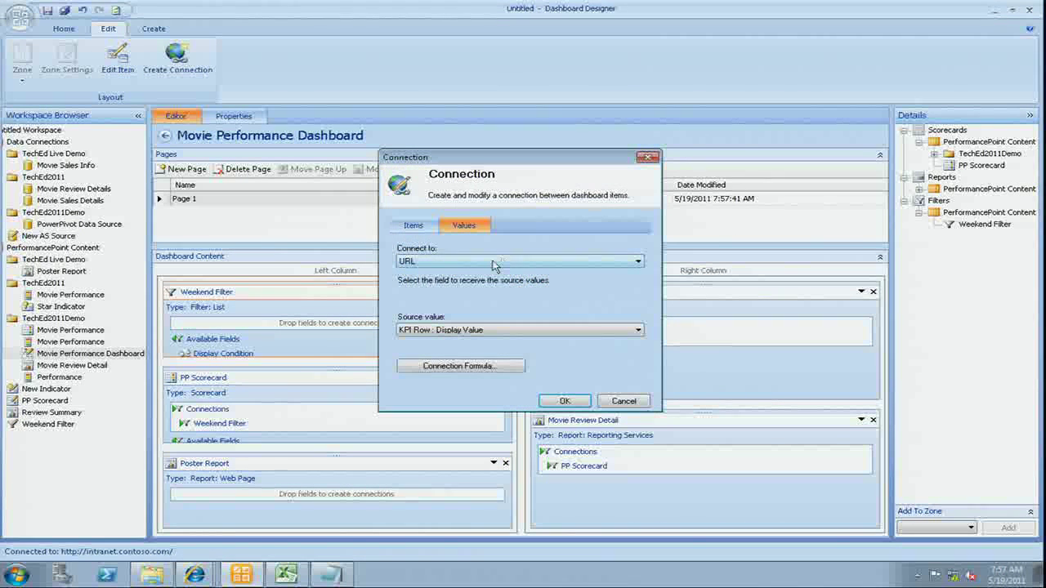
left_click(570, 401)
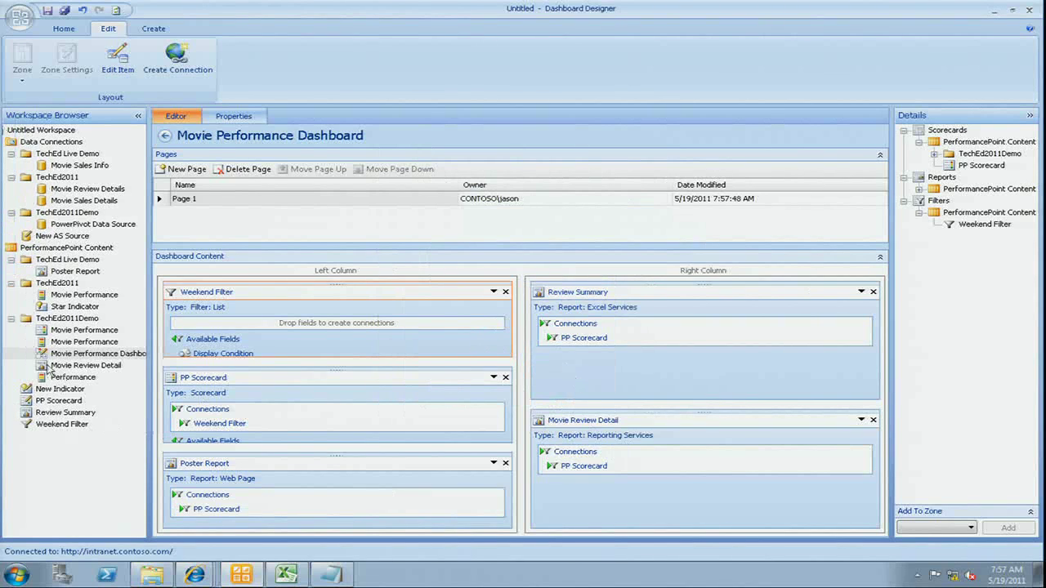
Step: Deploy the Movie Performance Dashboard to SharePoint
right_click(69, 358)
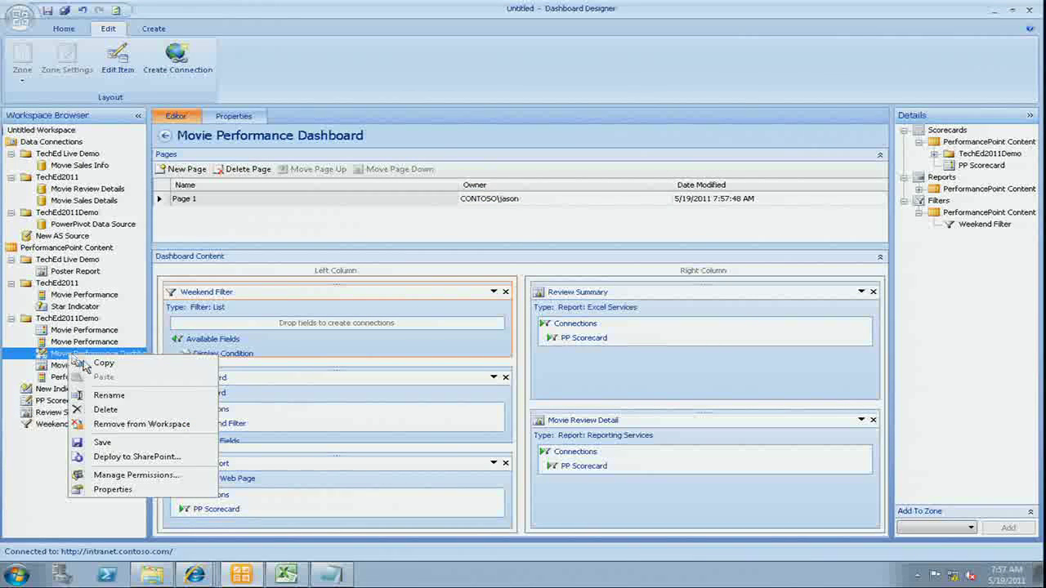
left_click(124, 451)
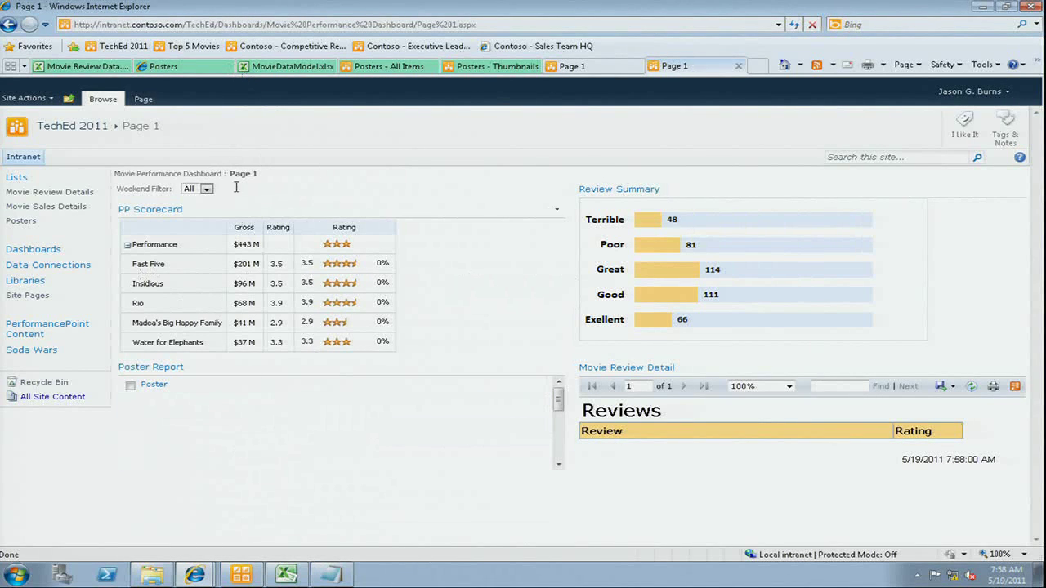
Step: Test the deployed dashboard's Weekend Filter by switching it to No, Yes and back to All
left_click(207, 189)
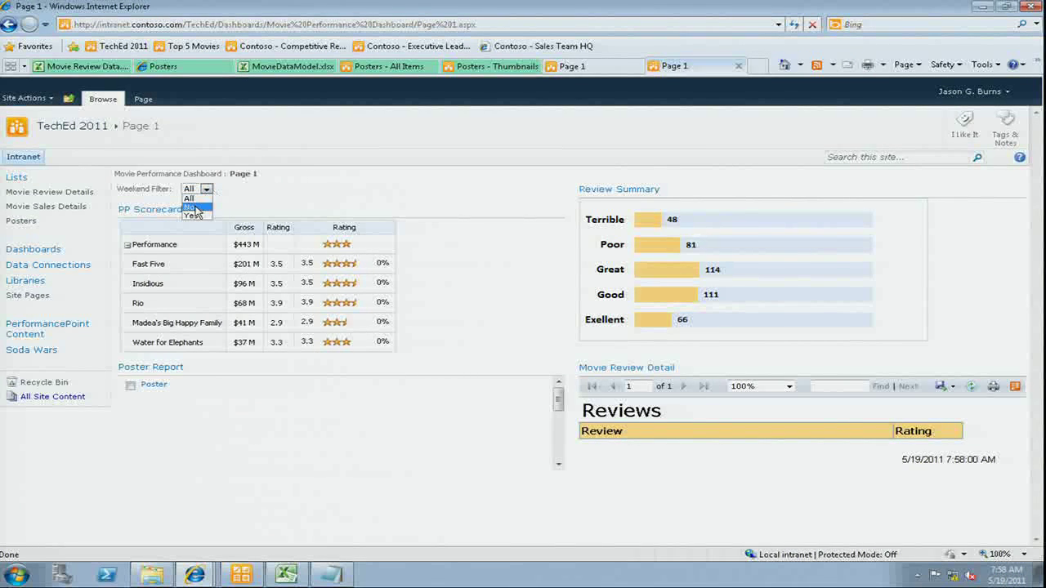
left_click(194, 209)
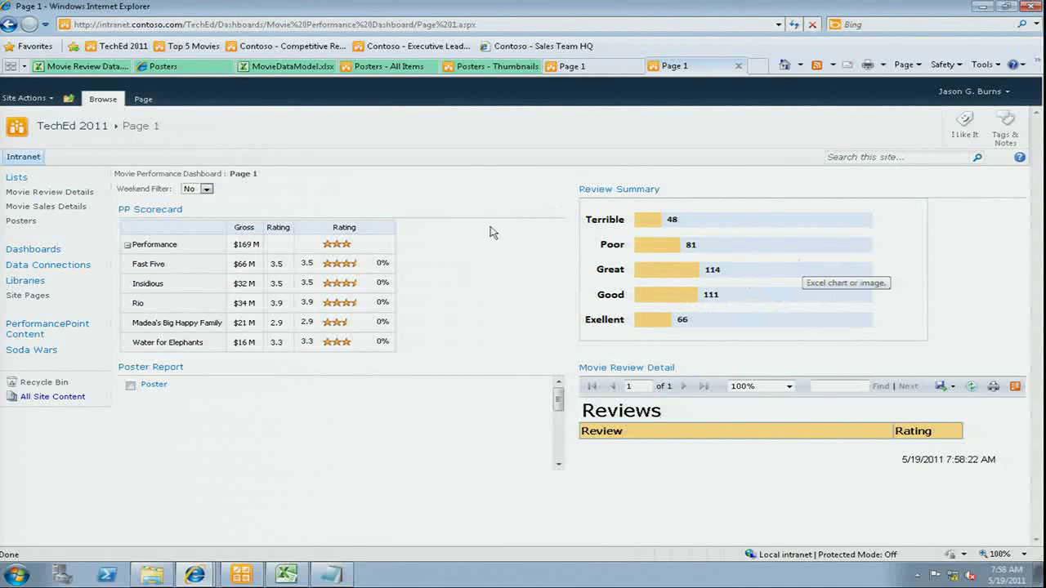
left_click(207, 189)
left_click(202, 211)
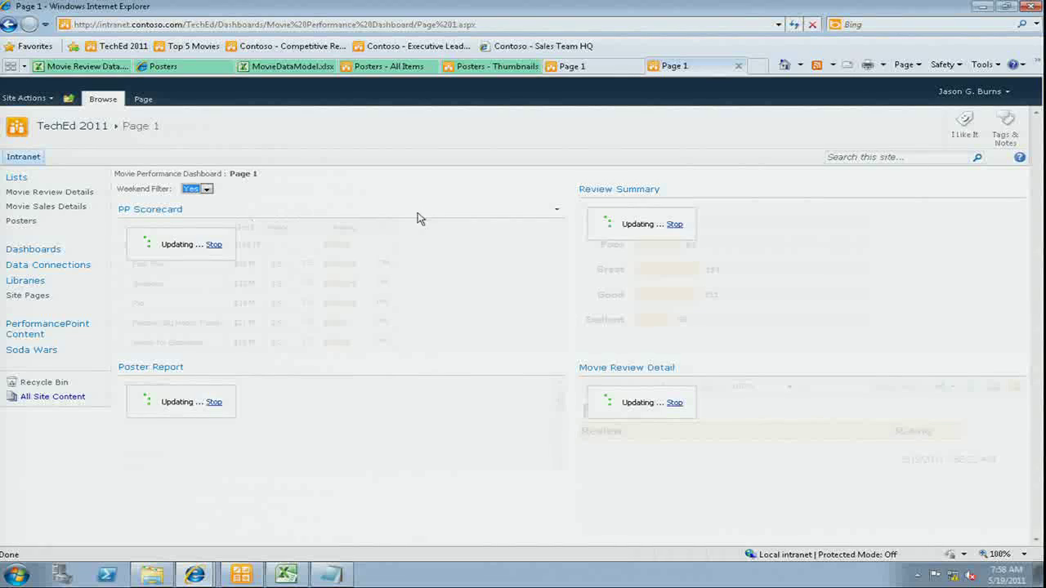
left_click(207, 189)
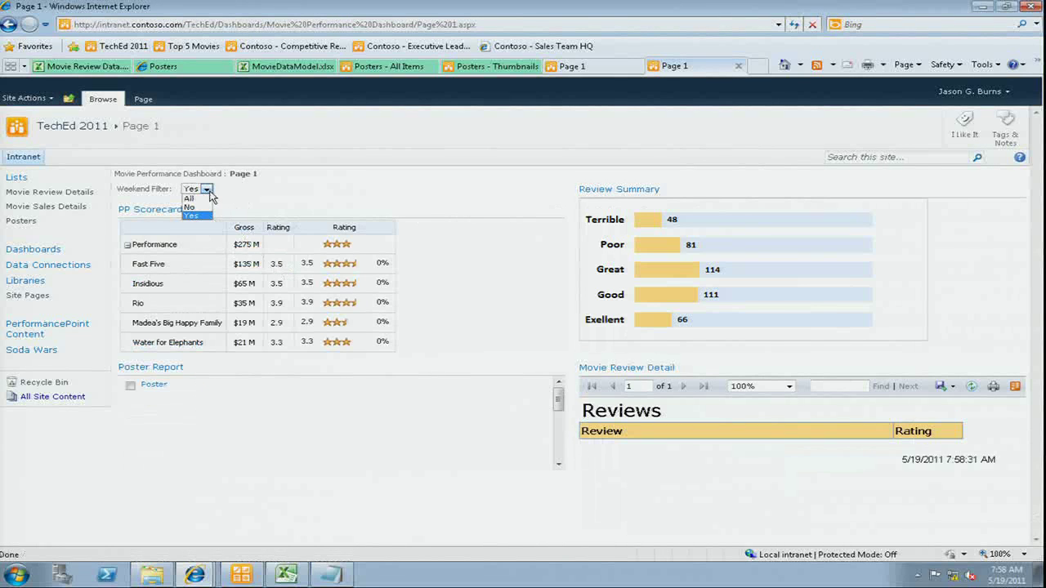
left_click(198, 197)
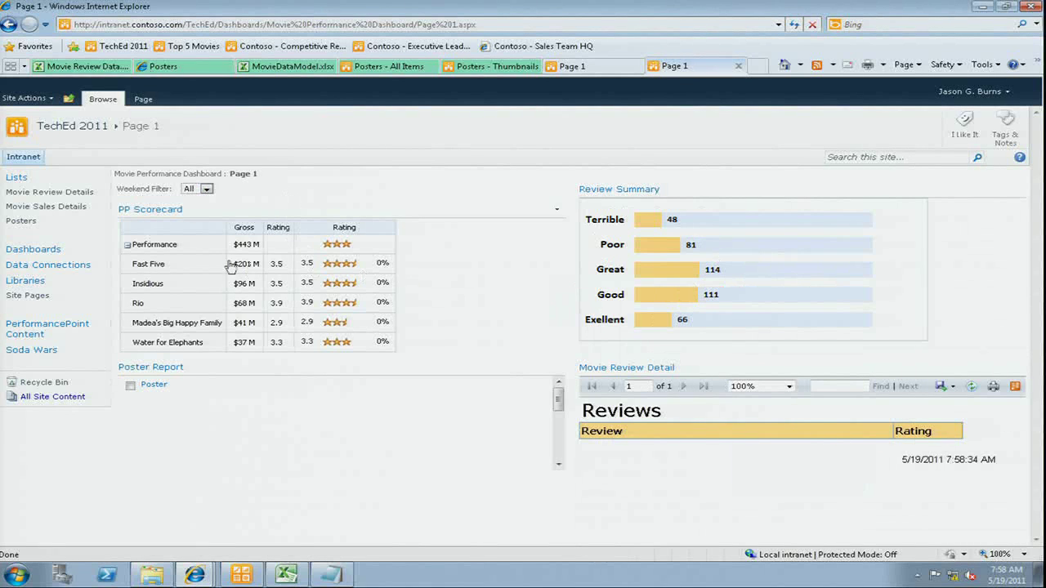
Step: Select Fast Five in PP Scorecard, and check the dashboard items' connections and available fields in Dashboard Designer
left_click(153, 268)
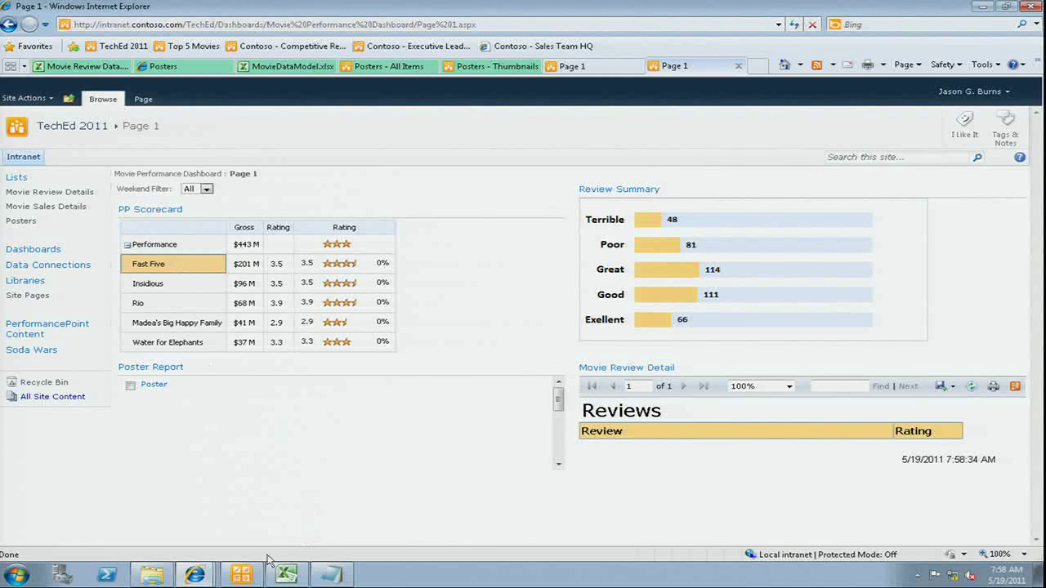
left_click(253, 576)
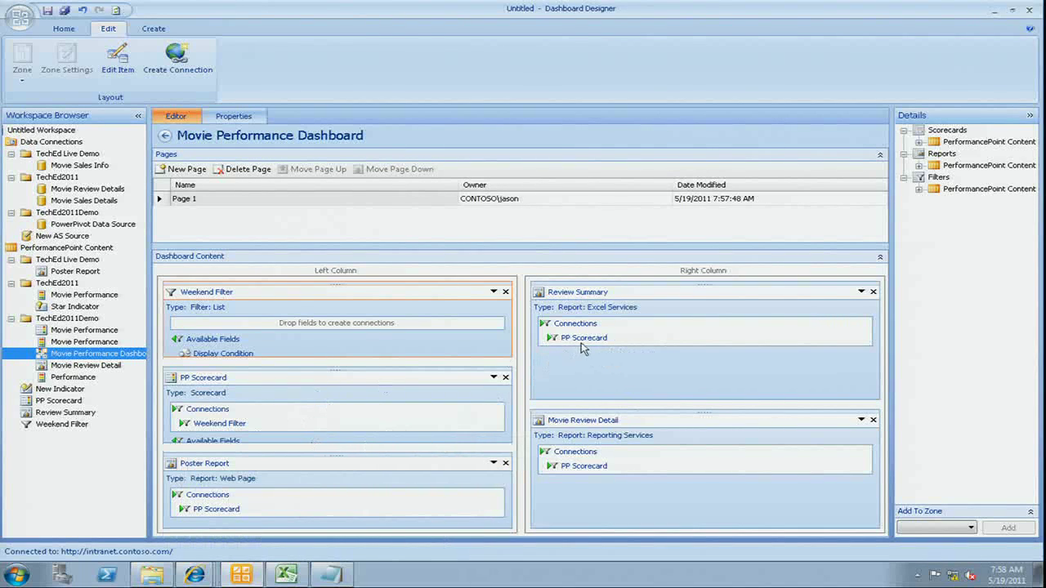
left_click(255, 433)
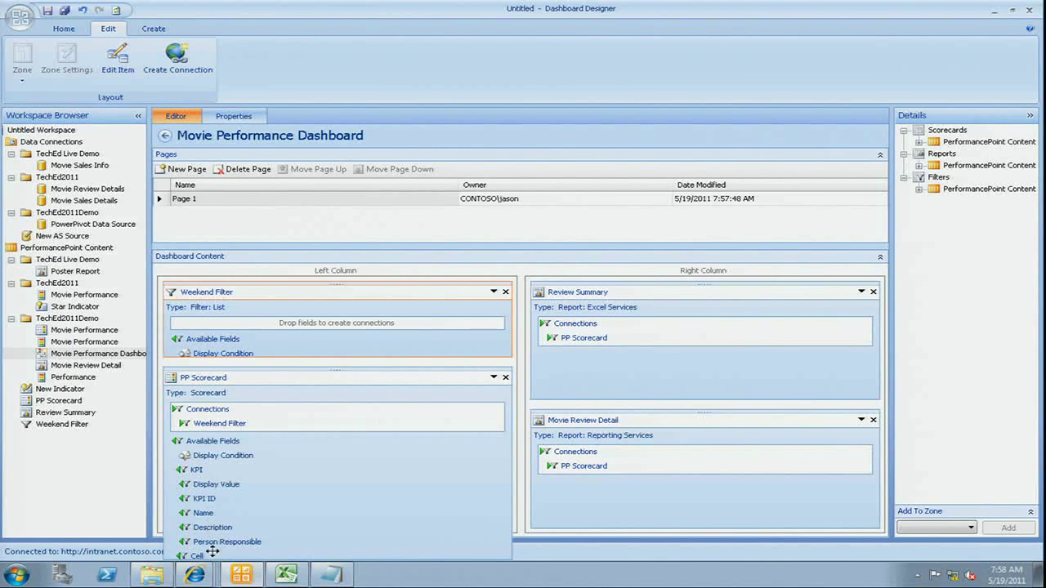
left_click(359, 511)
left_click_drag(369, 493, 369, 493)
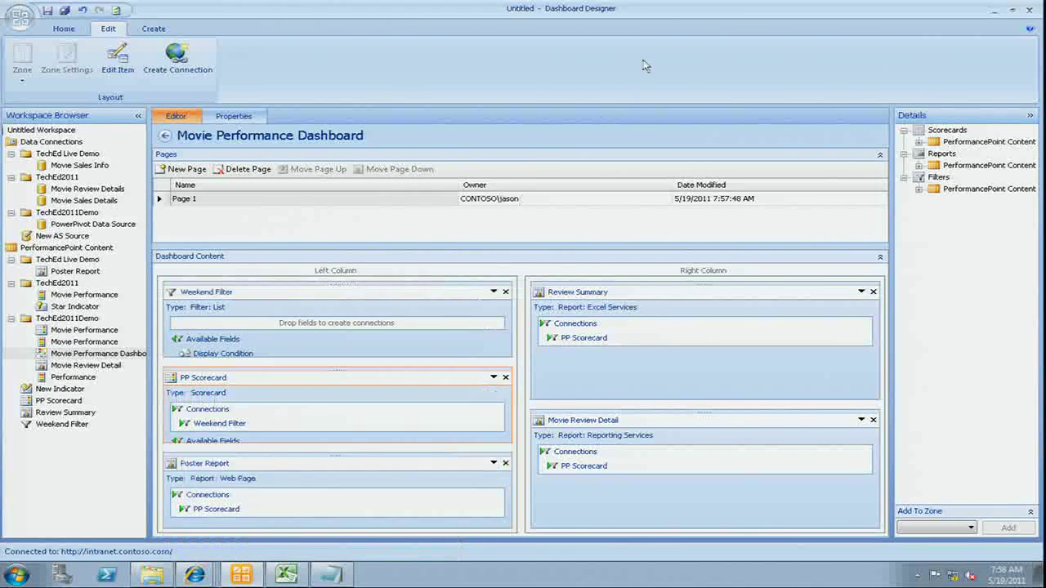
Step: Reopen the Movie Performance Dashboard from PerformancePoint Content and deploy it to SharePoint again
left_click(101, 250)
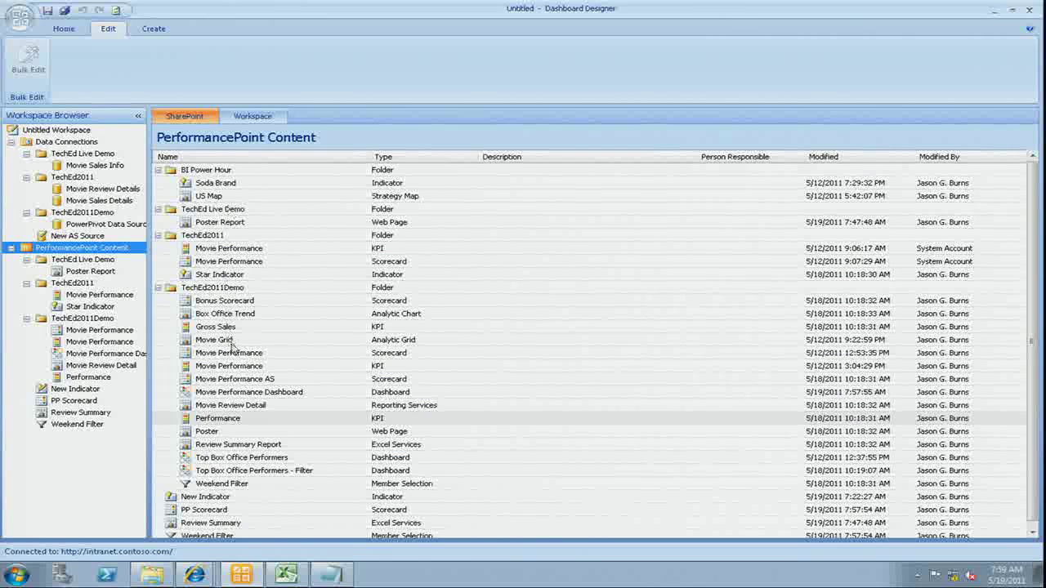
left_click(241, 395)
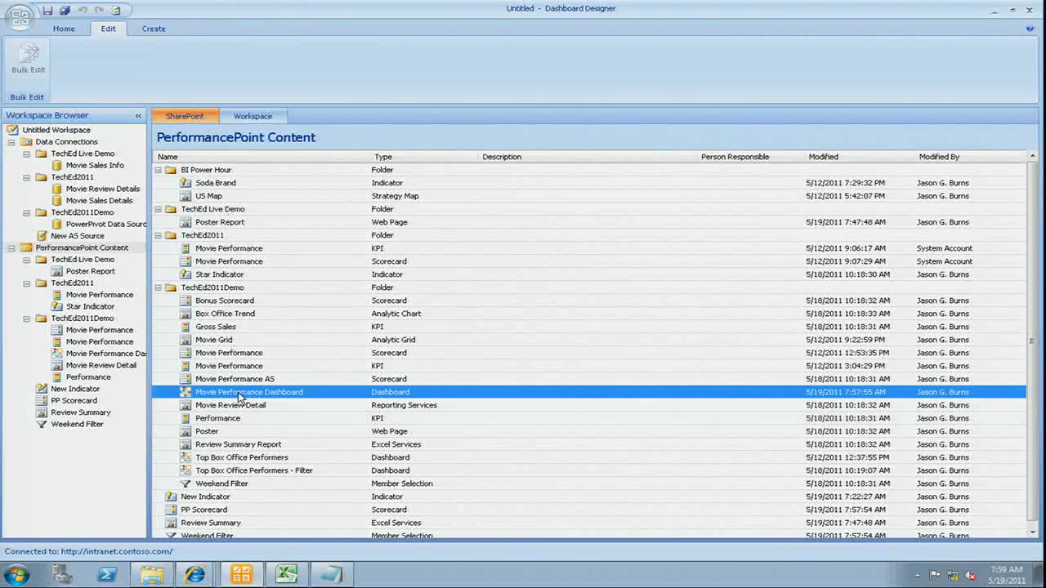
double_click(191, 397)
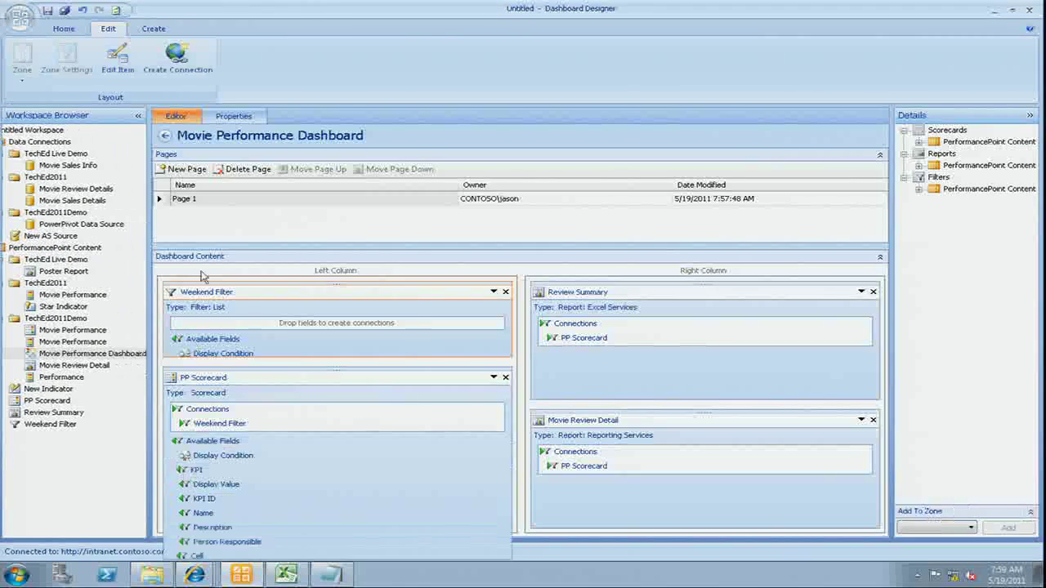
right_click(59, 353)
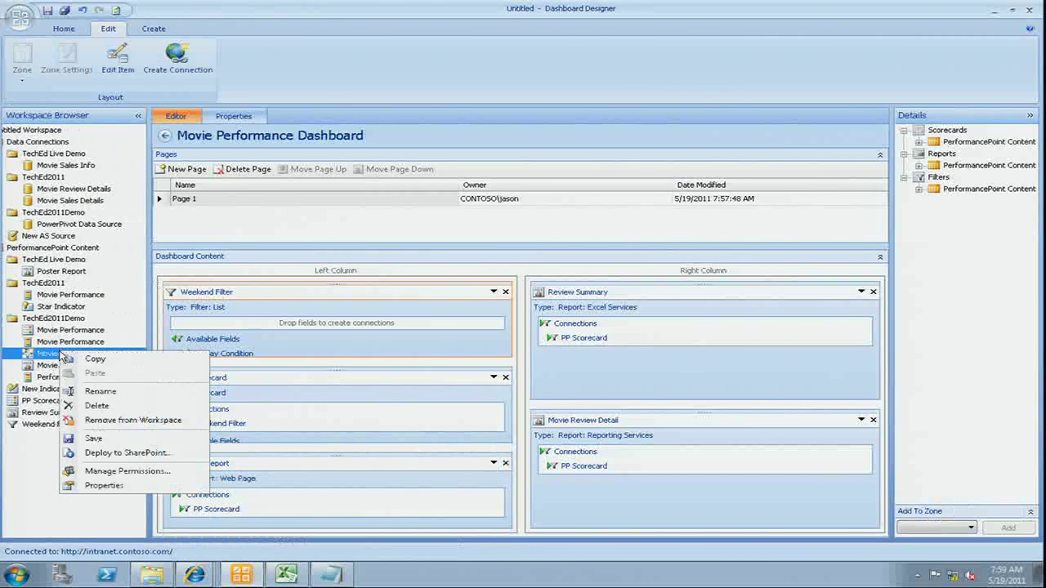
left_click(137, 453)
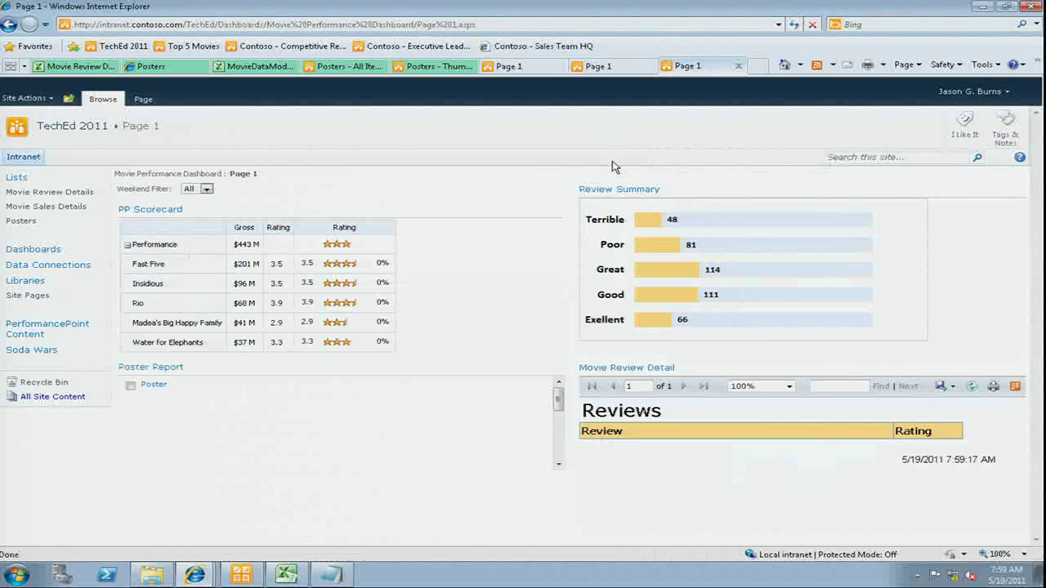
Step: Test the report connections by selecting Fast Five, Insidious, Rio and Madea's Big Happy Family in PP Scorecard
left_click(163, 265)
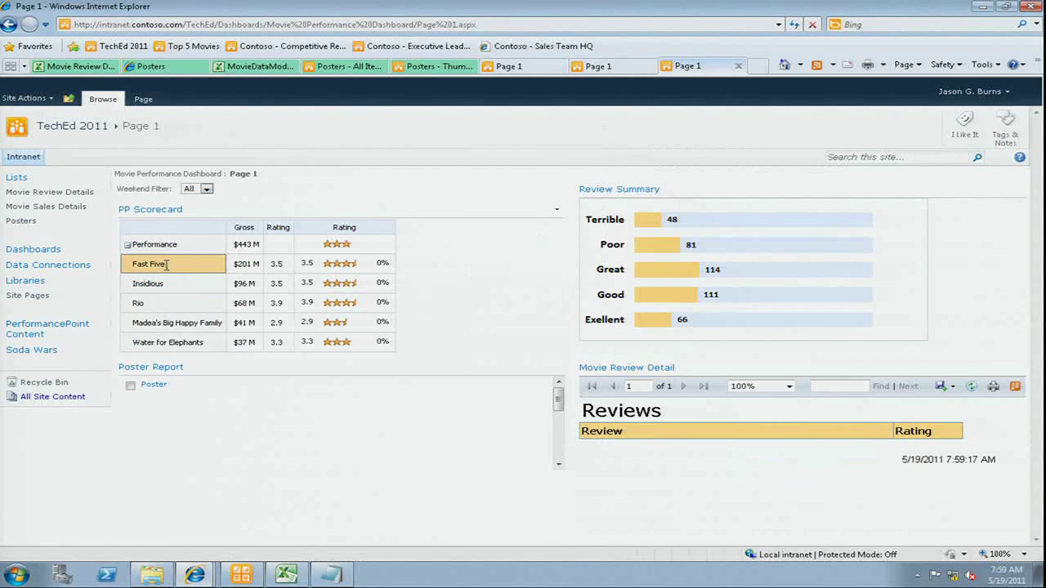
left_click(163, 283)
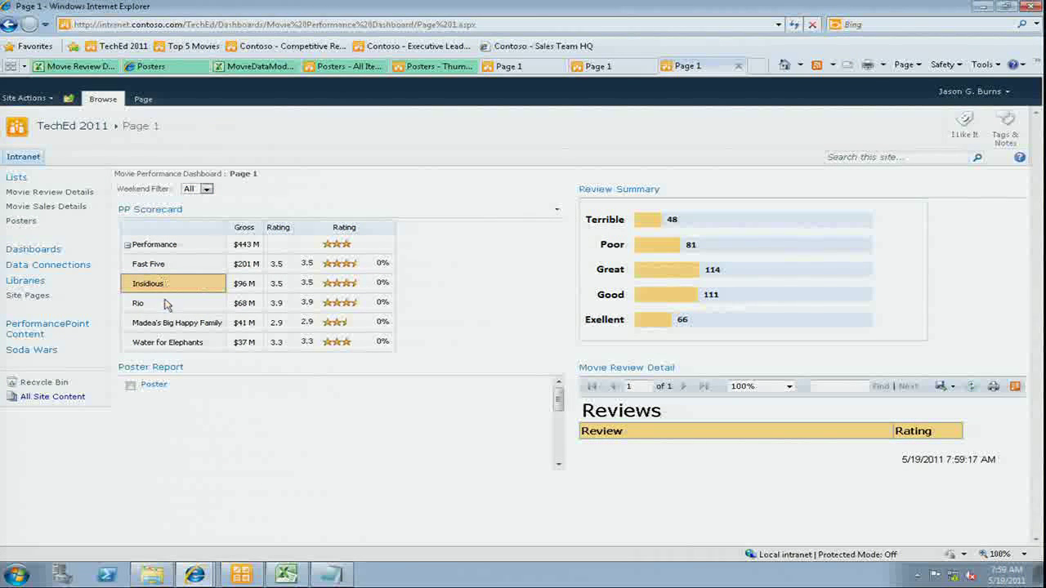
left_click(166, 304)
left_click(175, 321)
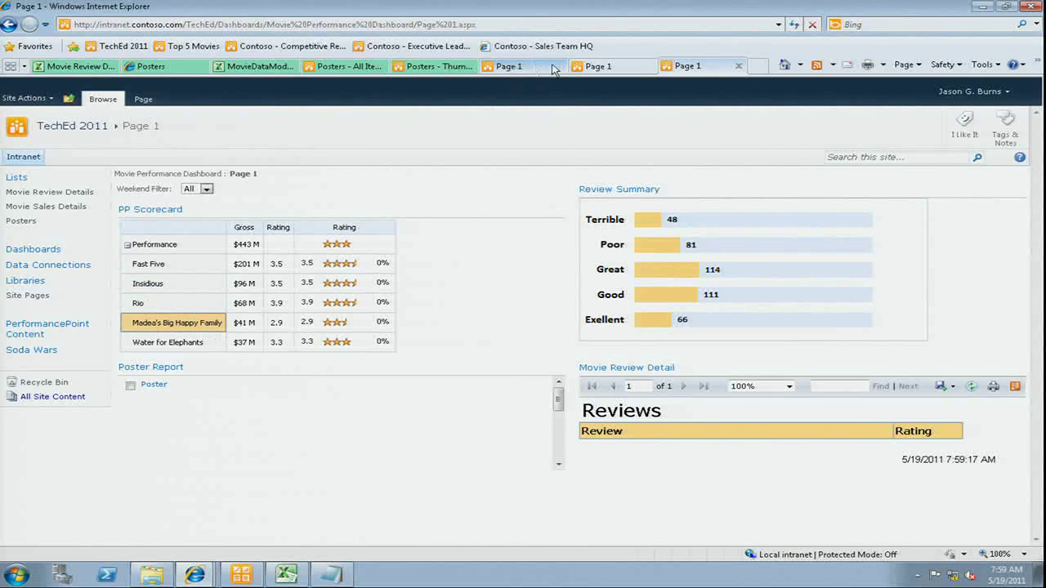
Step: Close the Posters - All Items, Posters - Thumbnails and all Page 1 dashboard pages in the browser
left_click(331, 68)
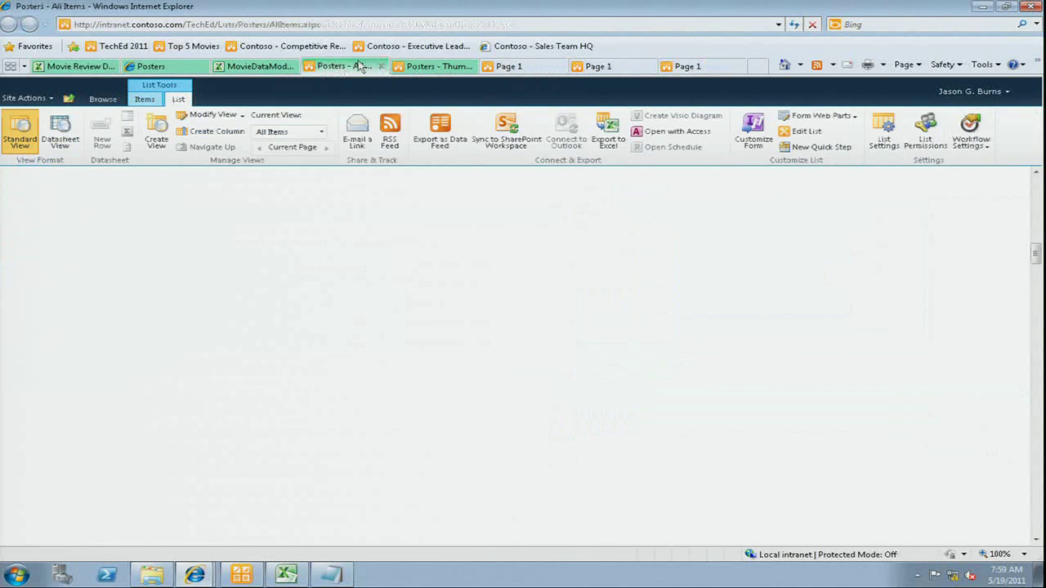
left_click(382, 66)
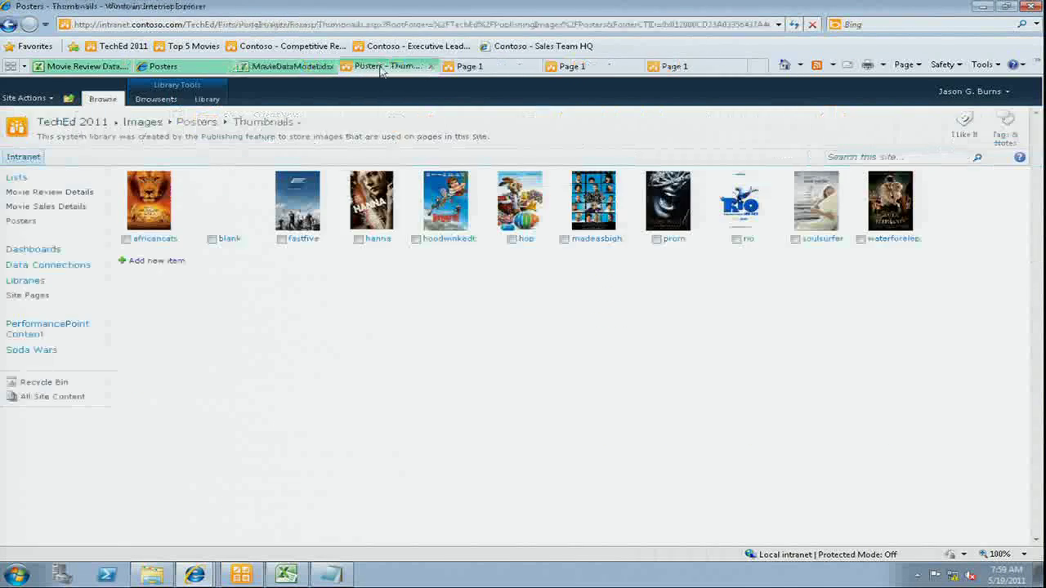
left_click(430, 68)
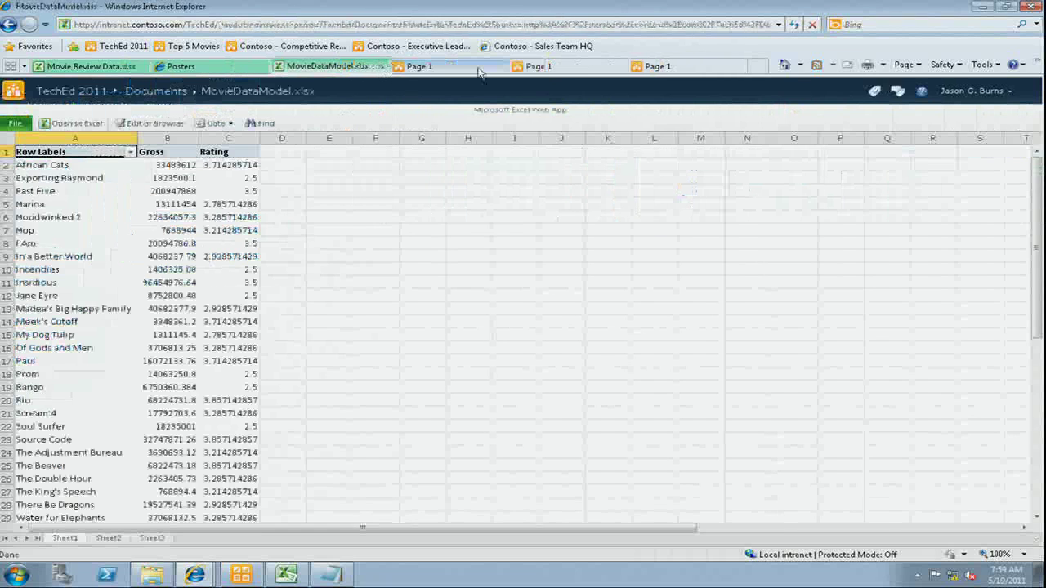
left_click(529, 69)
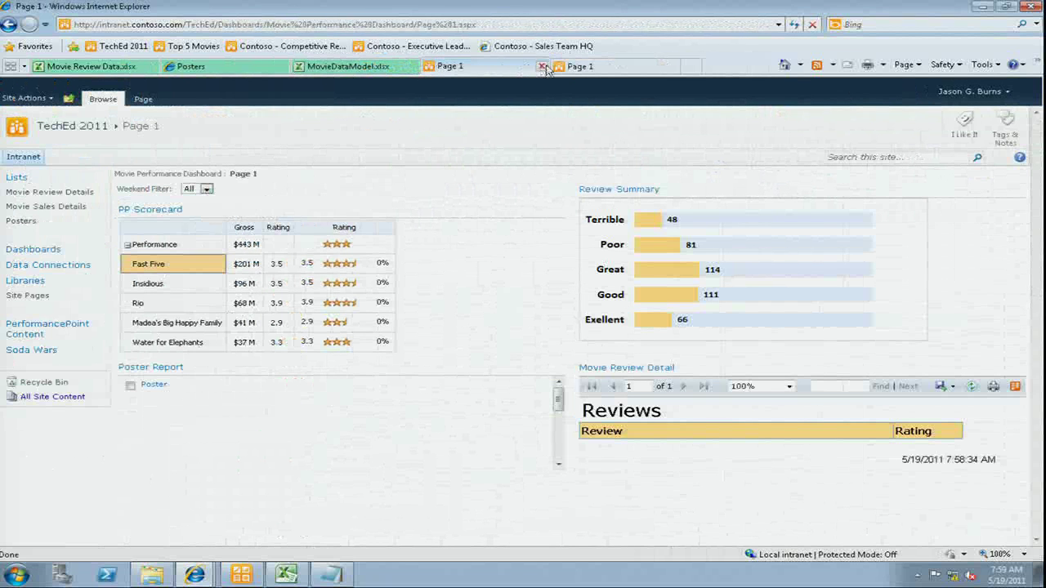
left_click(541, 67)
left_click(541, 67)
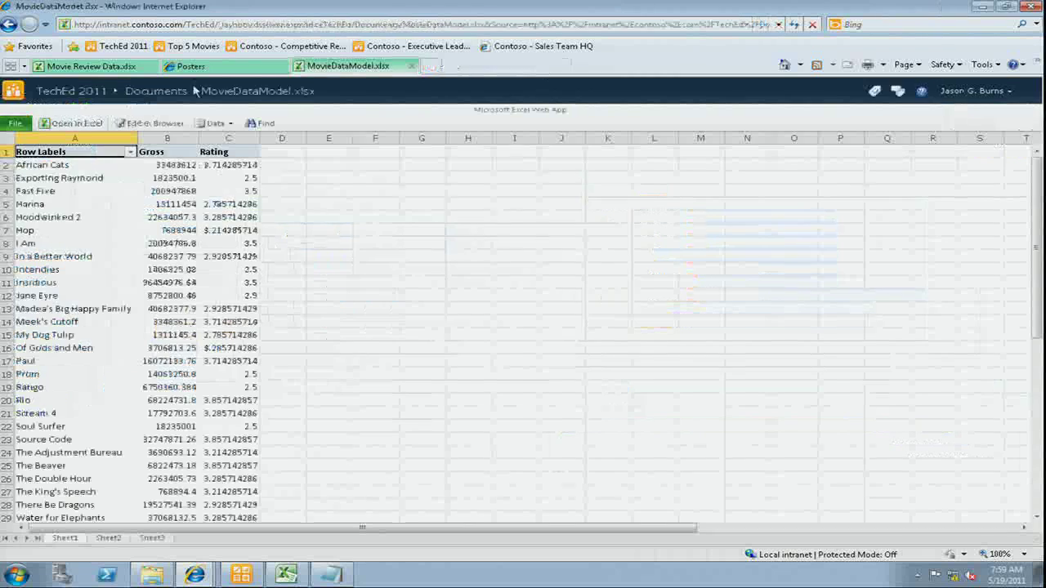
Step: In Dashboard Designer, open the Top Box Office Performers - Filter dashboard from PerformancePoint Content and deploy it to SharePoint
left_click(246, 577)
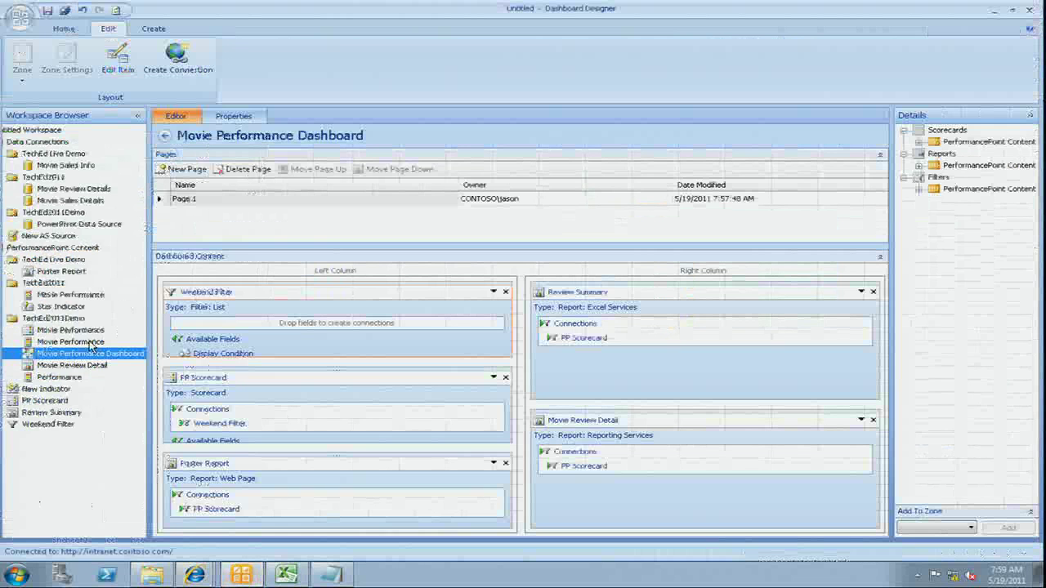
left_click(96, 250)
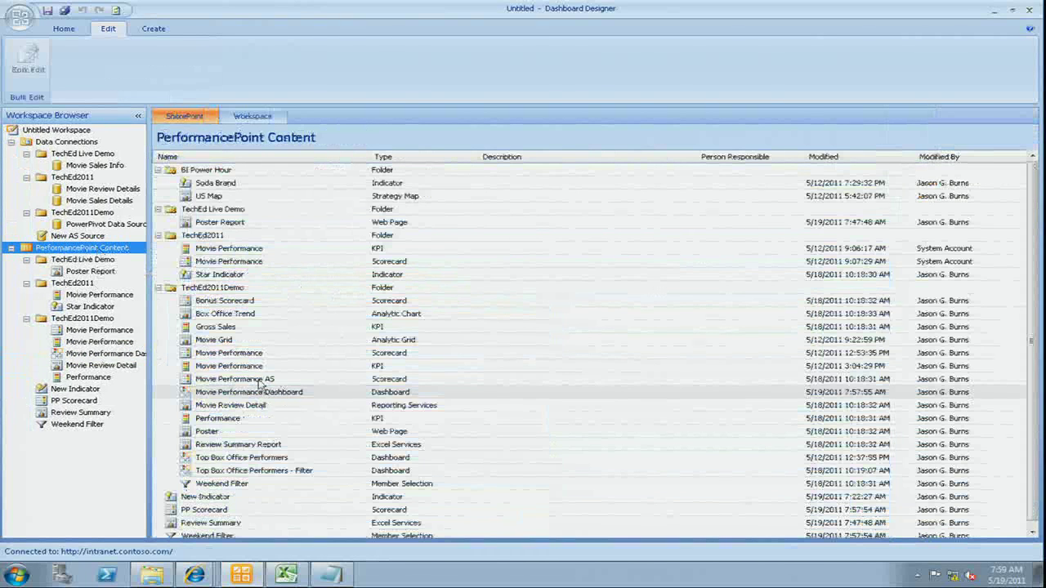
left_click(259, 381)
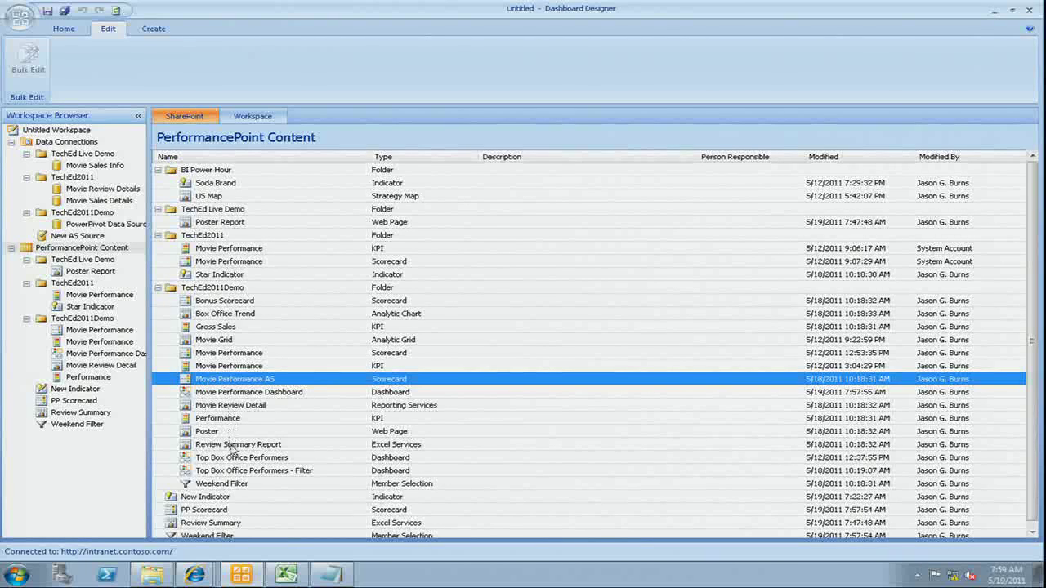
left_click(263, 473)
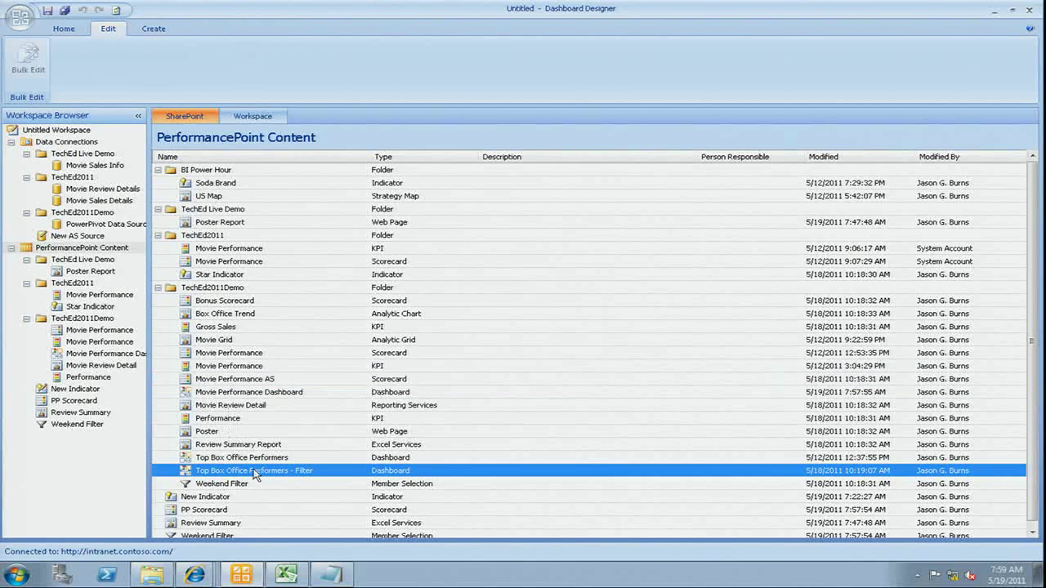
double_click(188, 475)
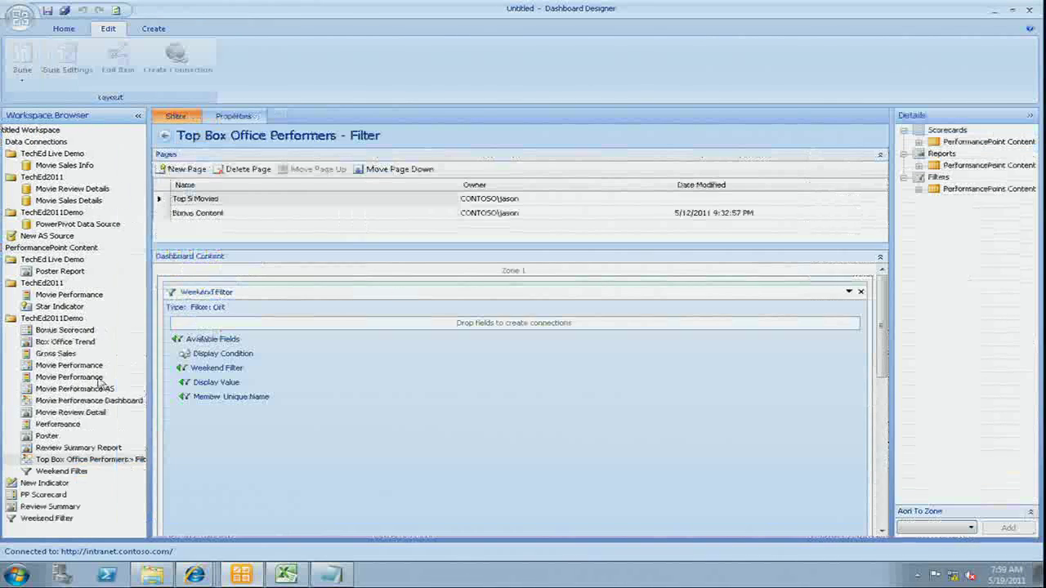
right_click(81, 466)
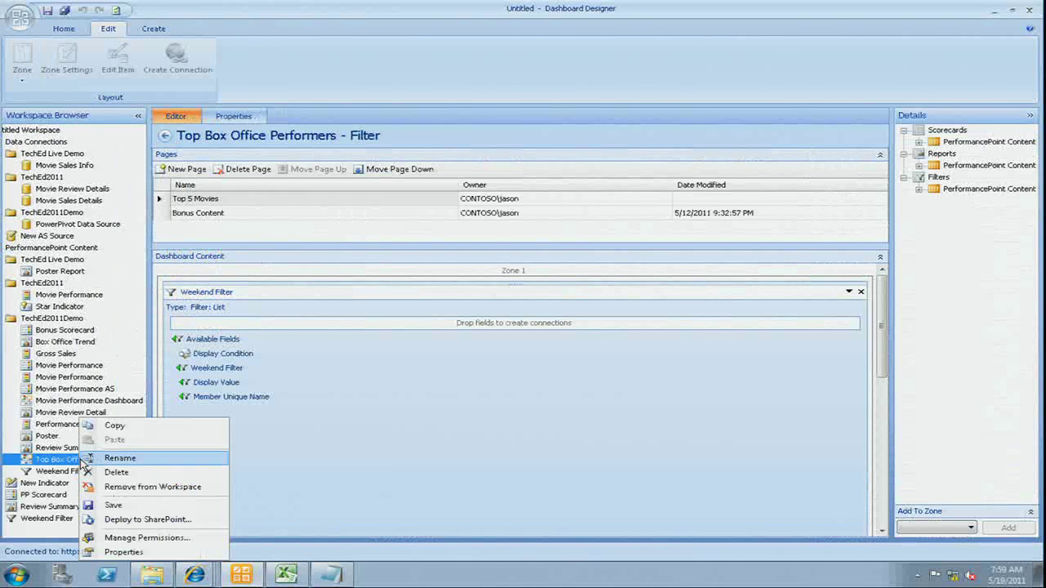
left_click(143, 520)
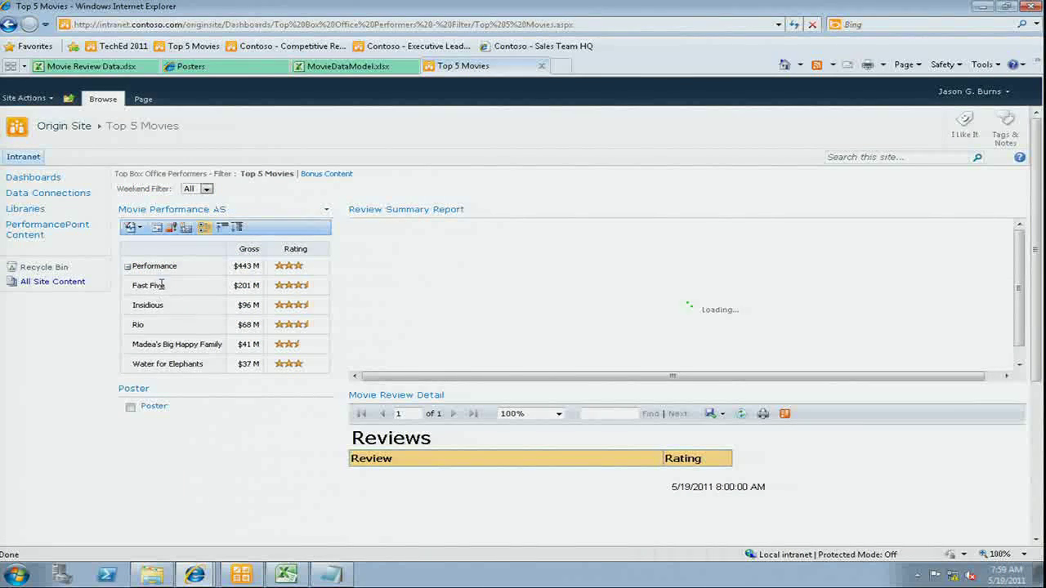
Step: Select Fast Five, Insidious and Rio in the Movie Performance AS scorecard to examine their posters, review summaries and review details
left_click(165, 284)
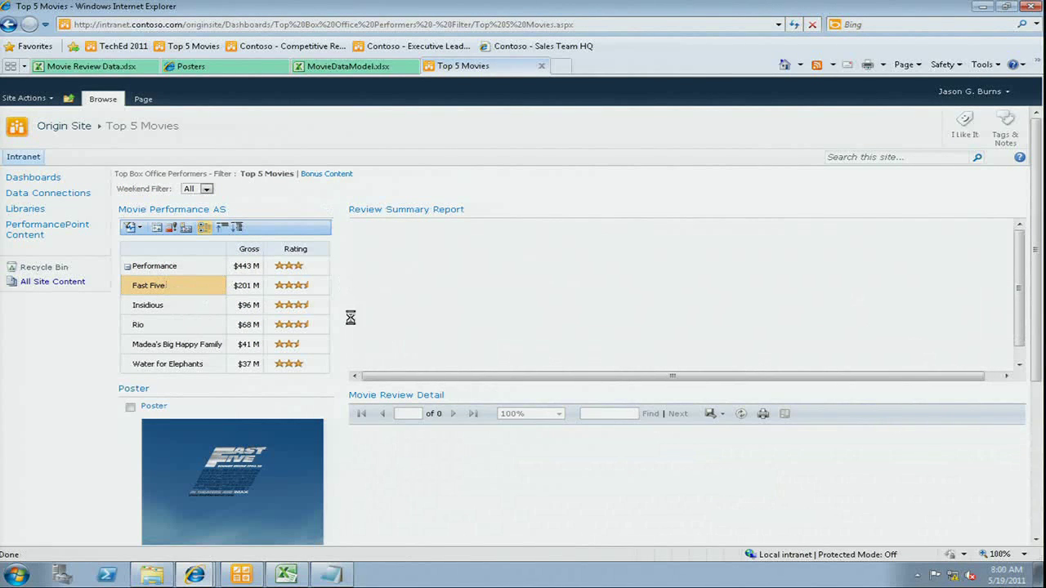
scroll(278, 478, "down", 4)
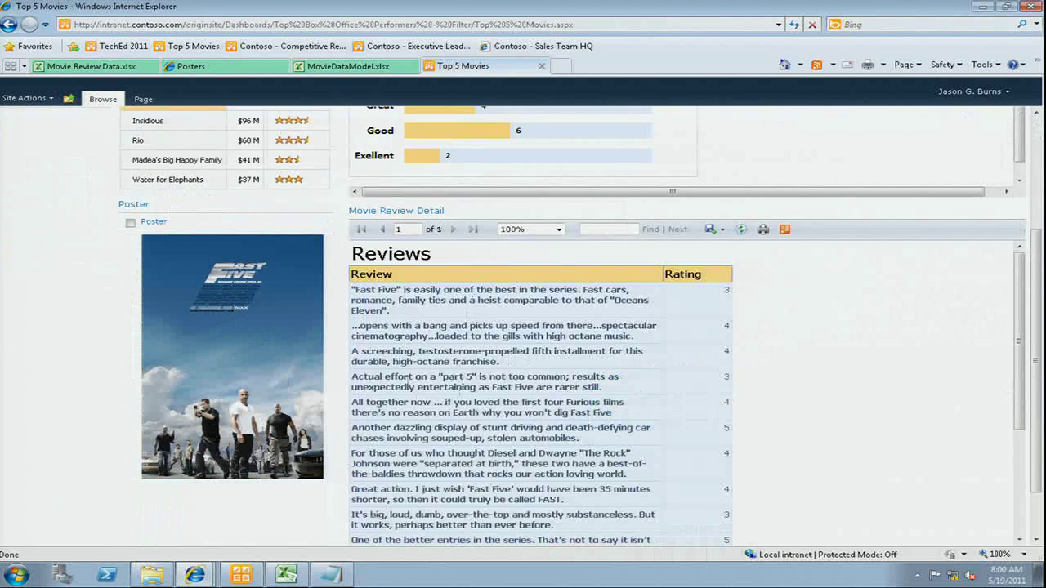
scroll(460, 377, "up", 3)
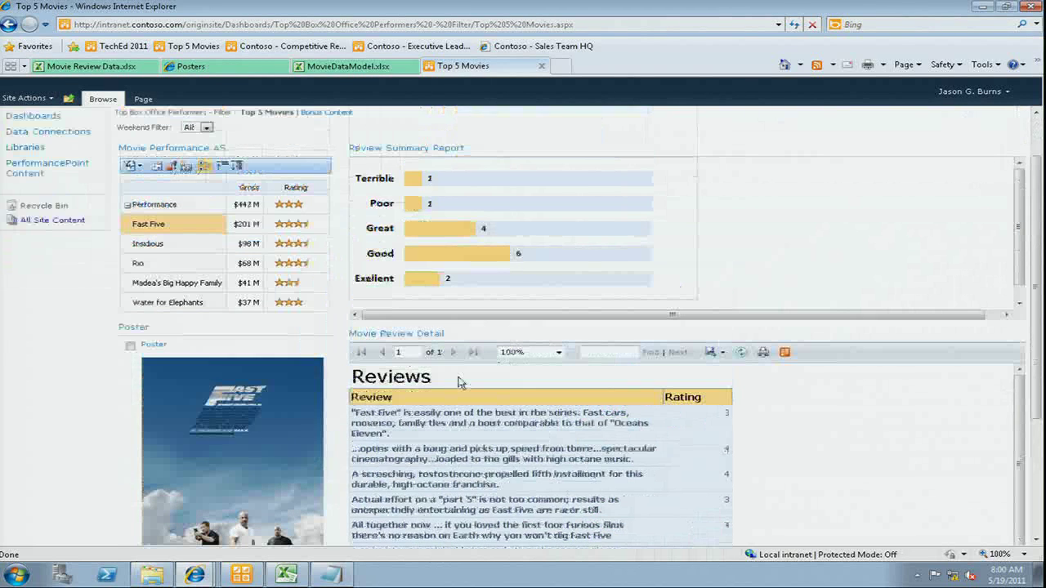
scroll(460, 381, "up", 2)
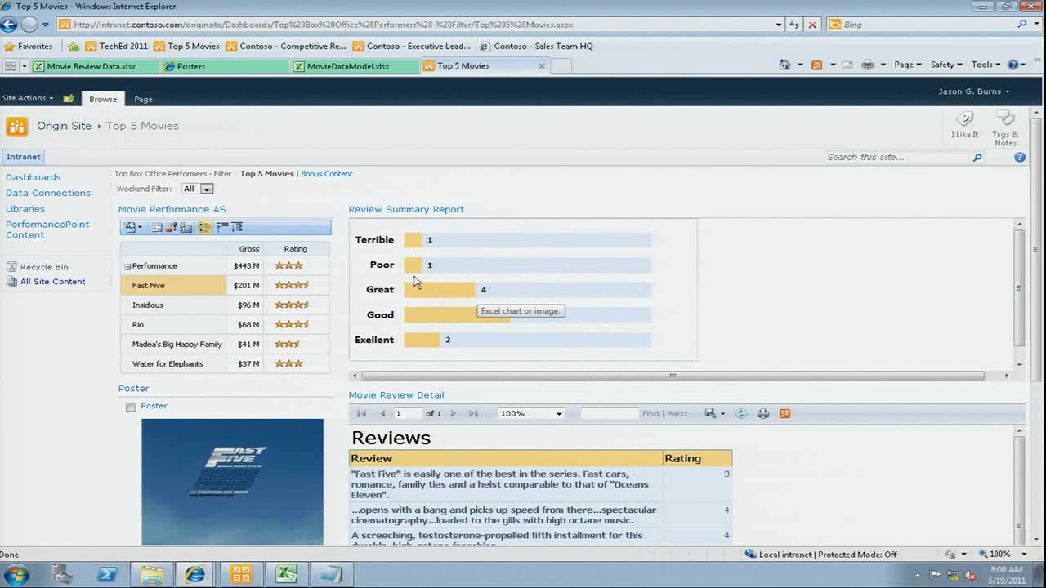
left_click(203, 309)
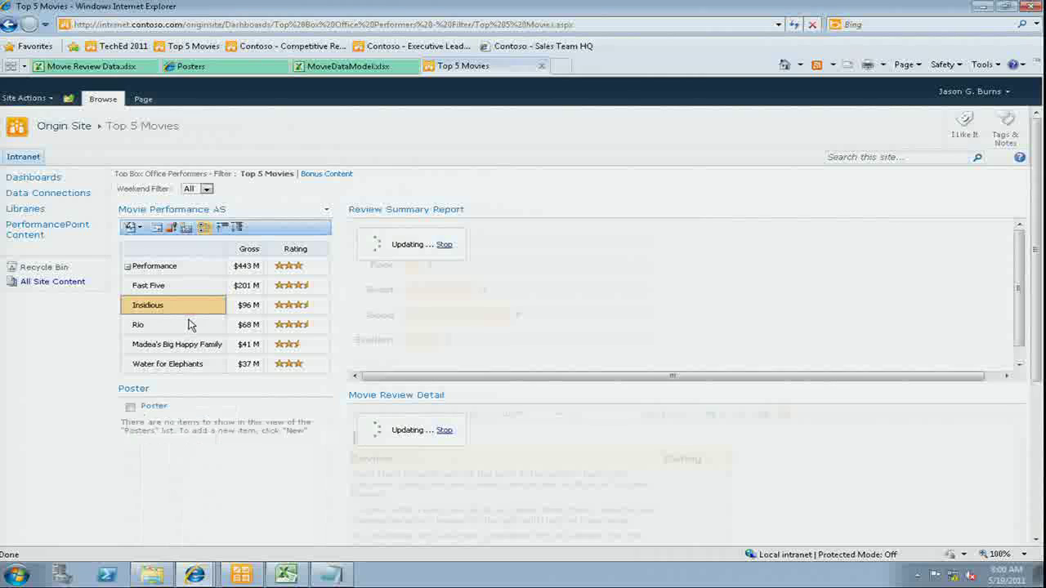
left_click(189, 326)
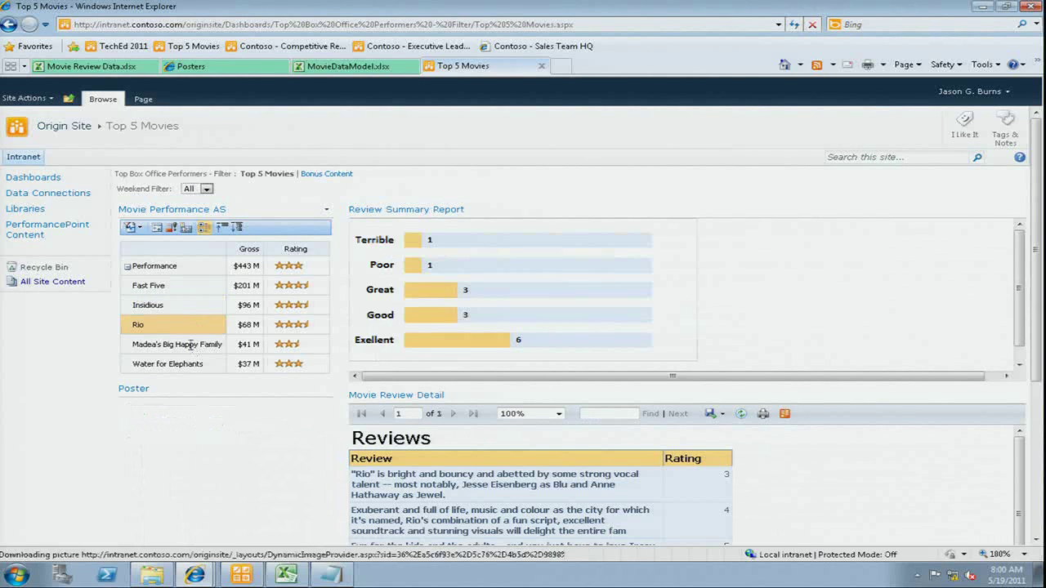
Step: Select Madea's Big Happy Family in the Movie Performance AS scorecard to examine its poster, review summary and review details
left_click(191, 345)
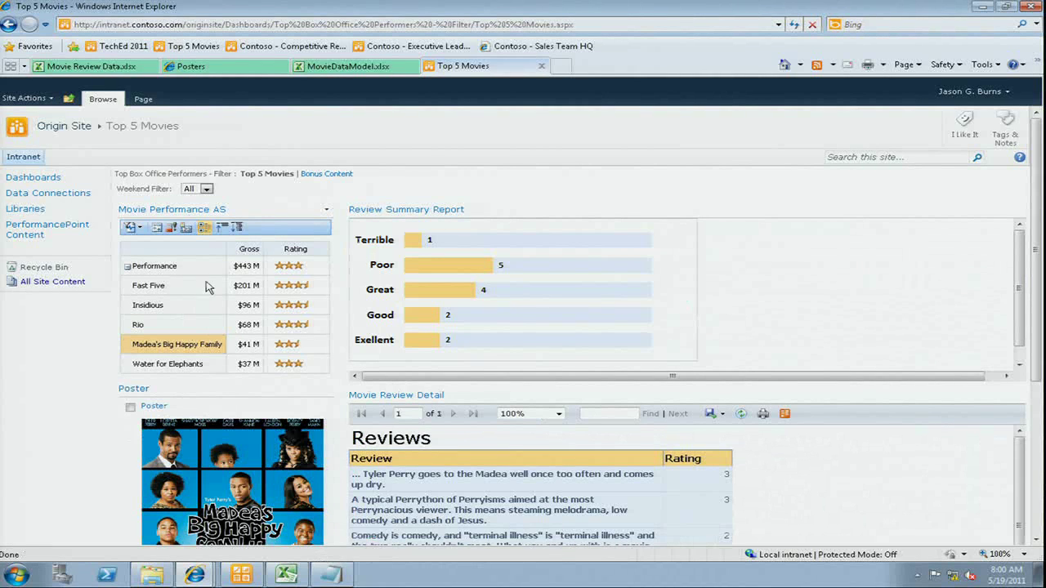
scroll(163, 305, "down", 3)
scroll(155, 278, "up", 3)
Step: In Dashboard Designer, create an Analytic Chart report in PerformancePoint Content using the PowerPivot Data Source from TechEd2011Demo
left_click(241, 575)
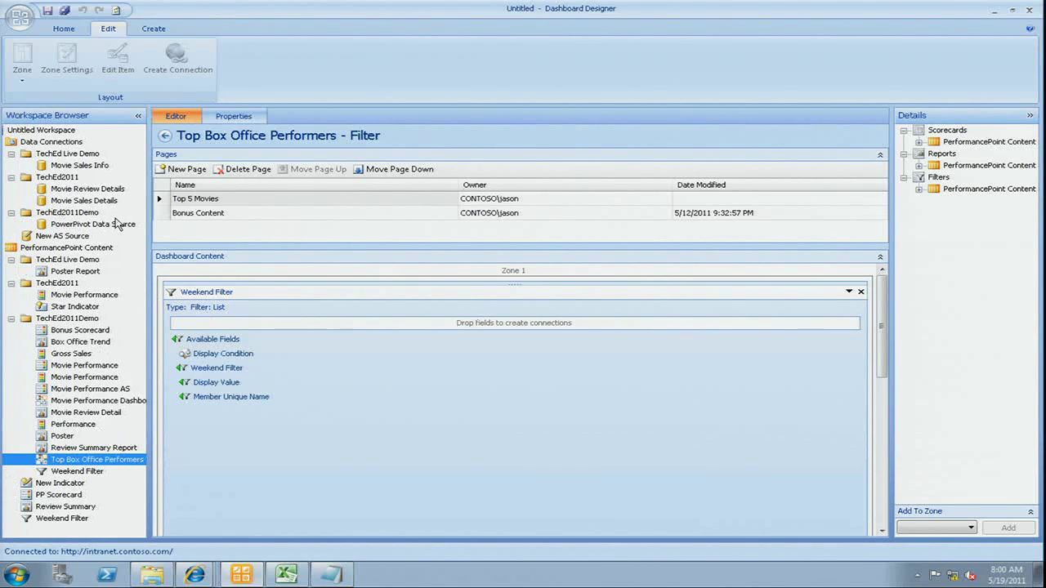
left_click(88, 250)
right_click(89, 250)
mouse_move(122, 252)
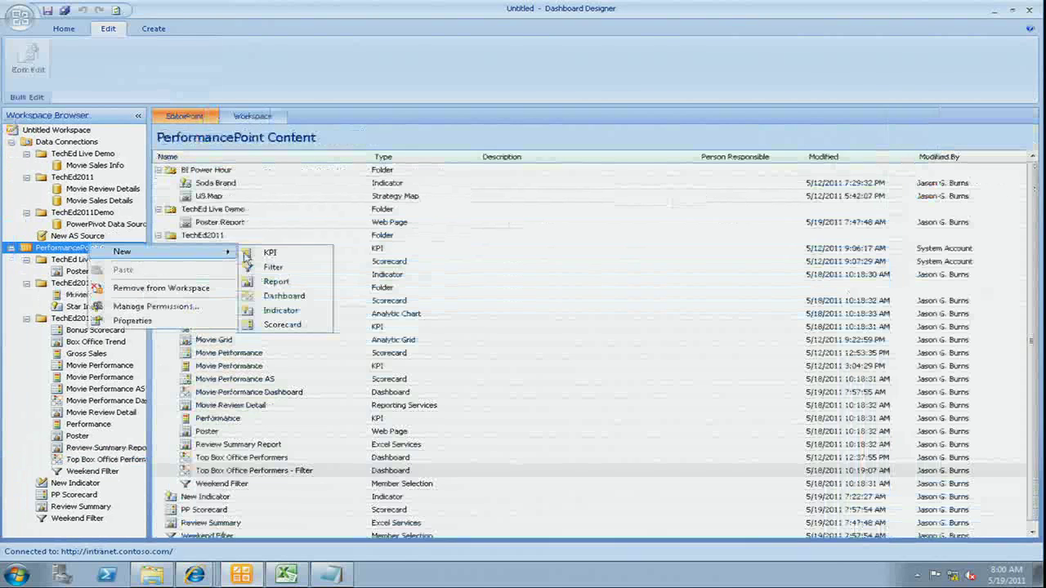
left_click(296, 287)
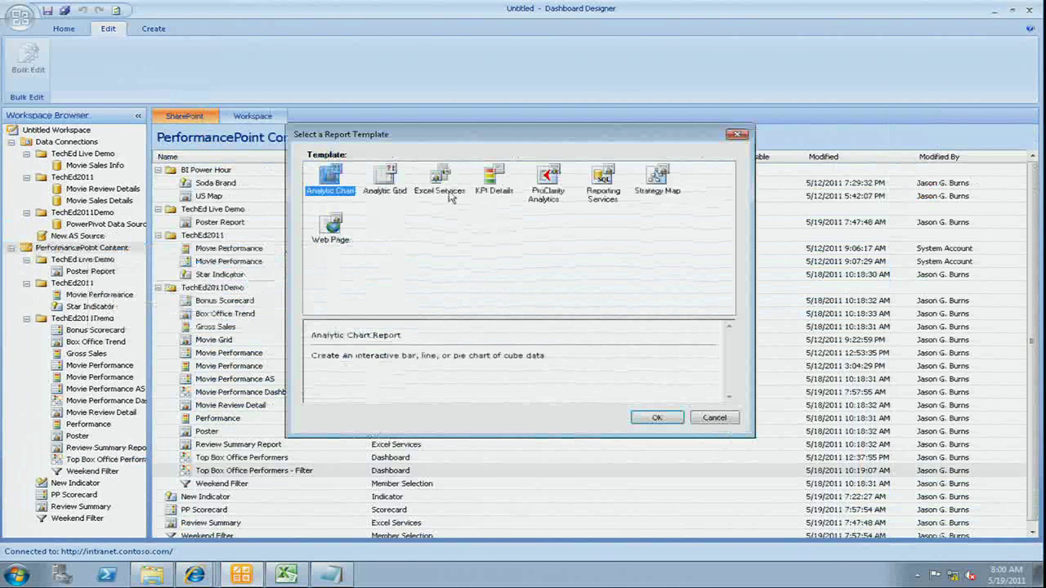
left_click(657, 418)
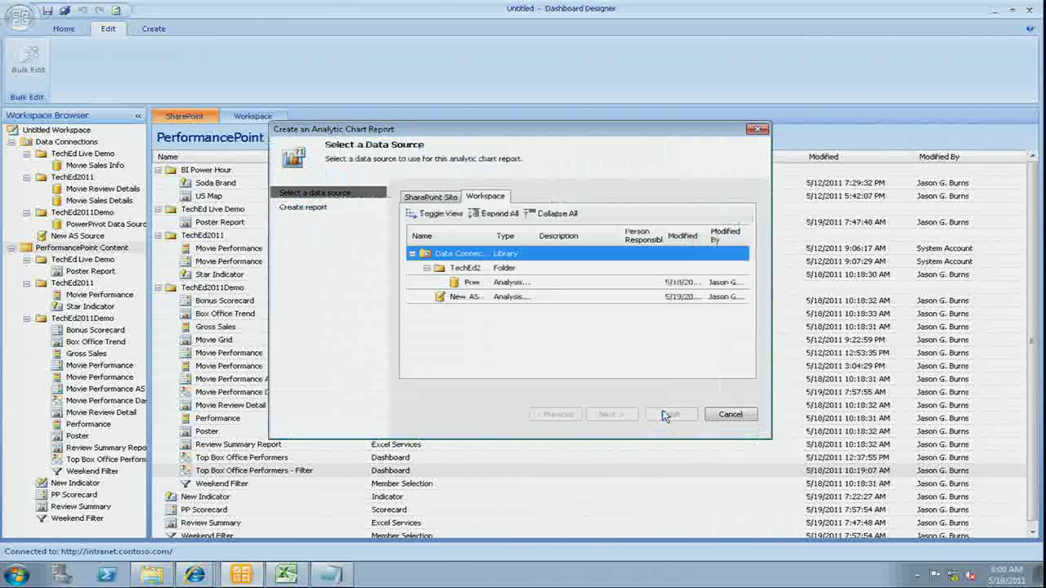
left_click(512, 283)
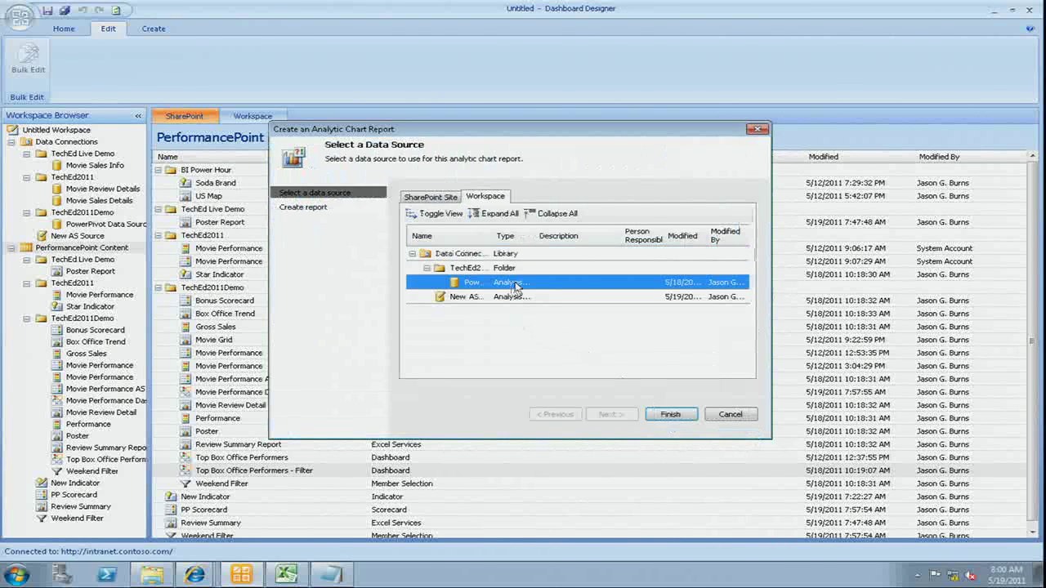
left_click(682, 412)
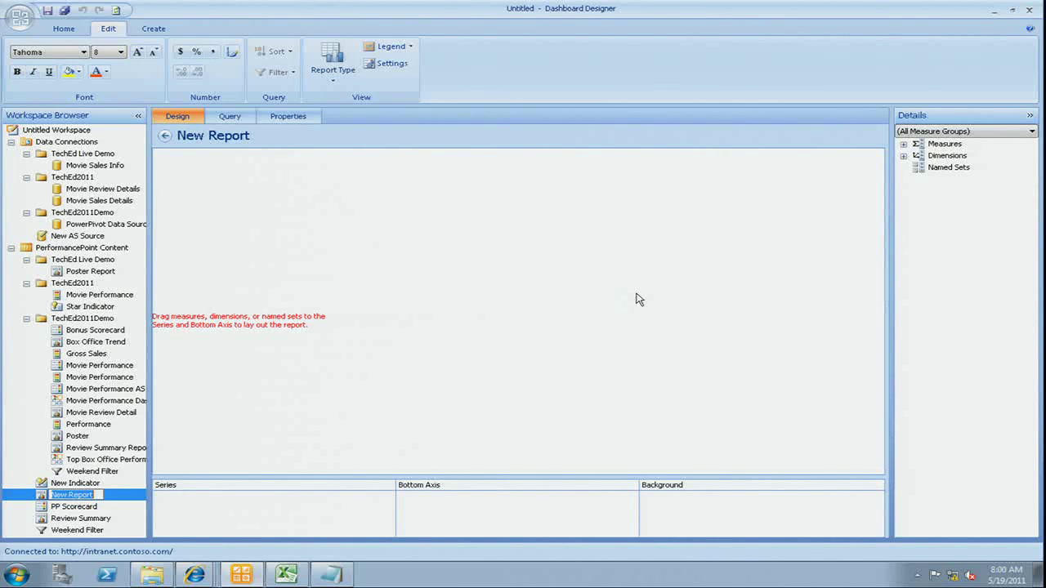
Step: Lay out the new chart with the Sum of Gross measure as the series and Movies Studio on the bottom axis
left_click(904, 145)
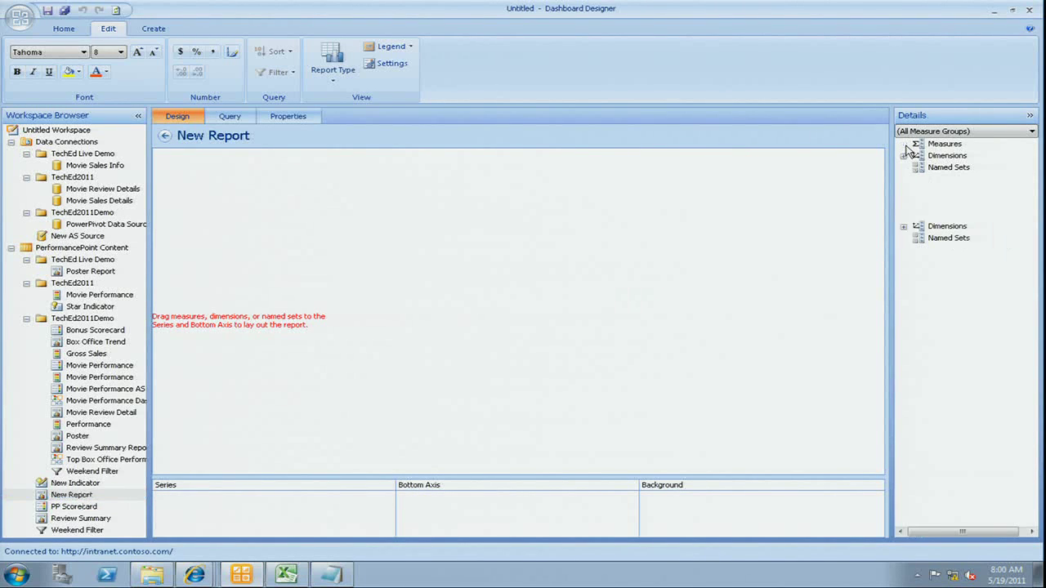
left_click(903, 226)
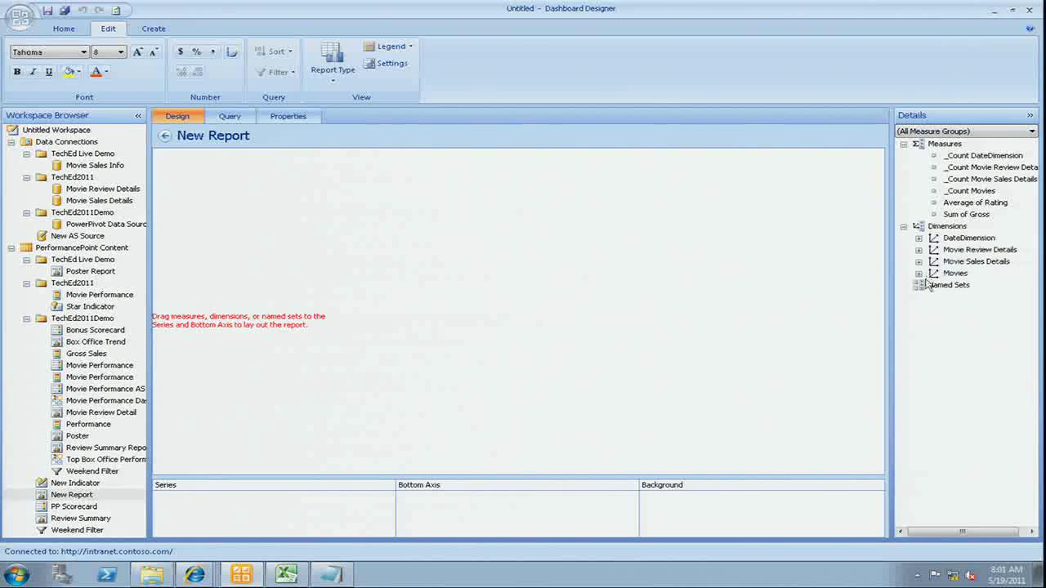
left_click_drag(966, 215, 306, 517)
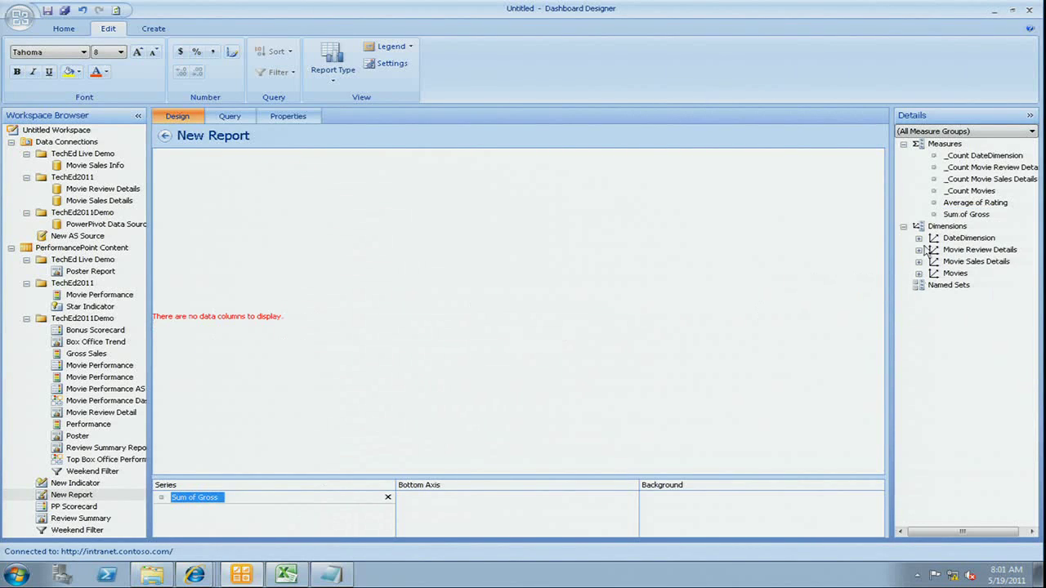
left_click(919, 274)
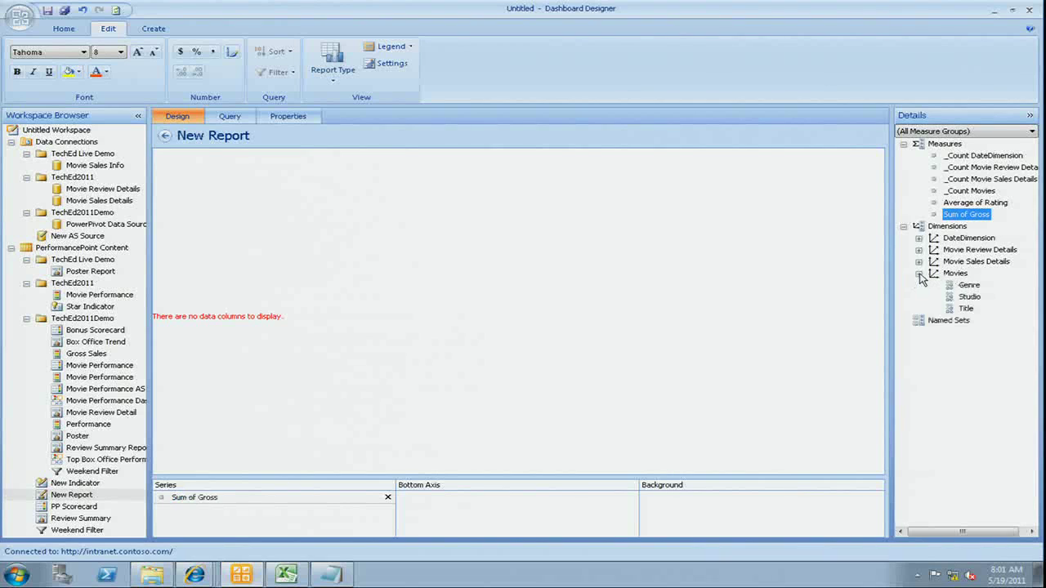
left_click_drag(970, 299, 506, 523)
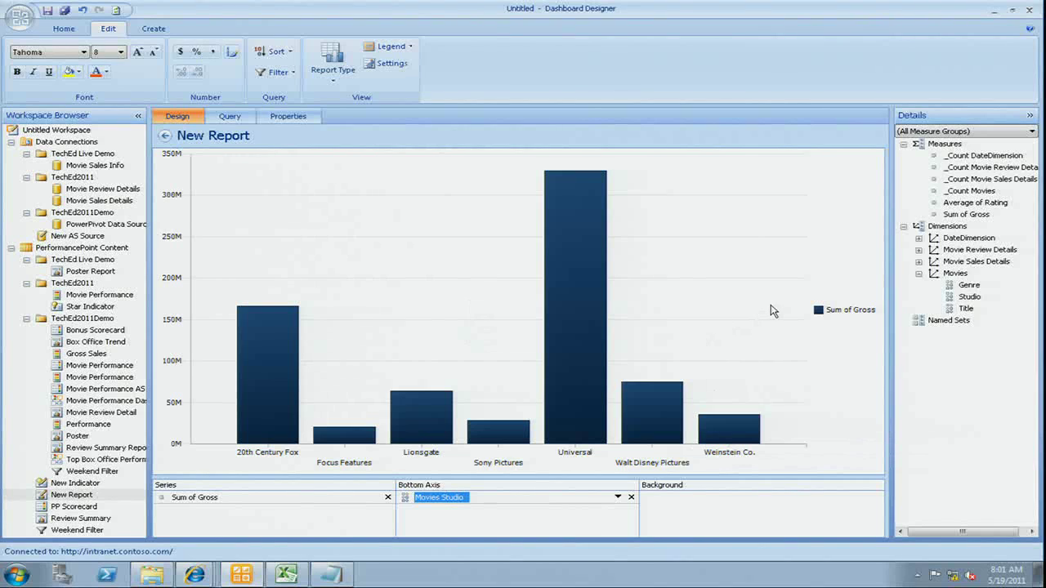
Step: Change the studio gross report to a Stacked Bar Chart
right_click(556, 247)
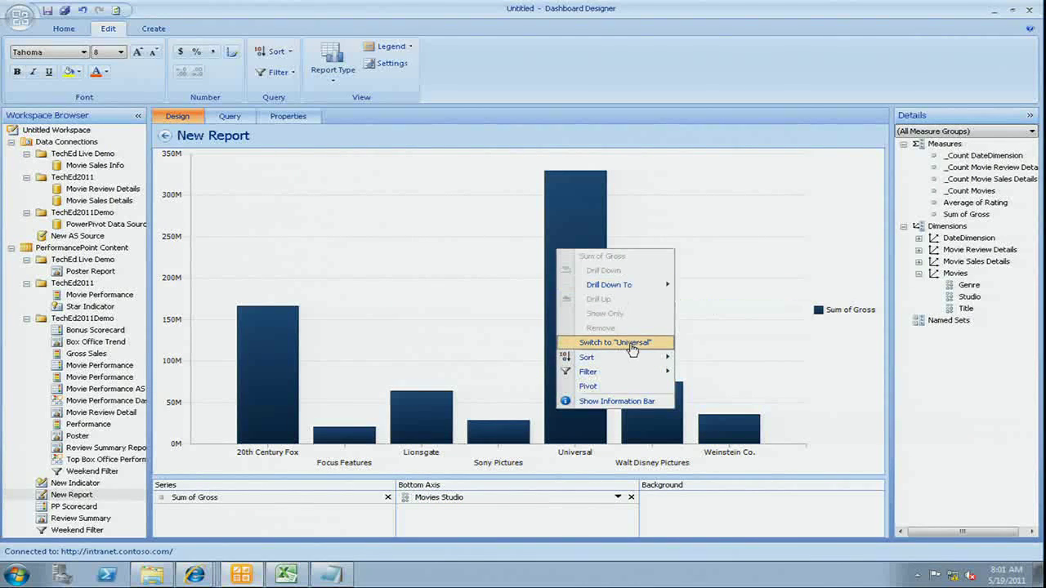
left_click(781, 208)
right_click(780, 208)
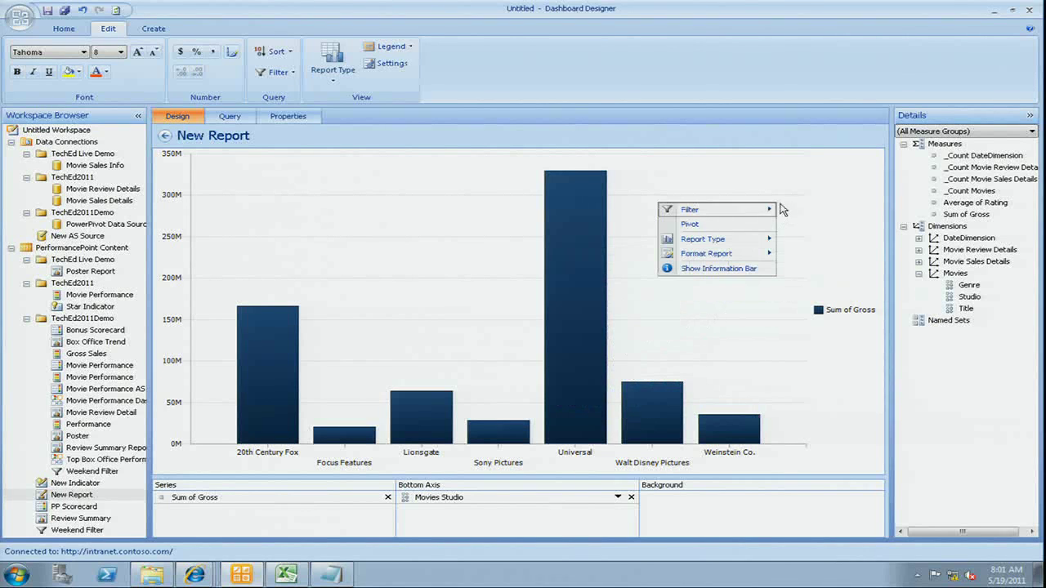
mouse_move(742, 240)
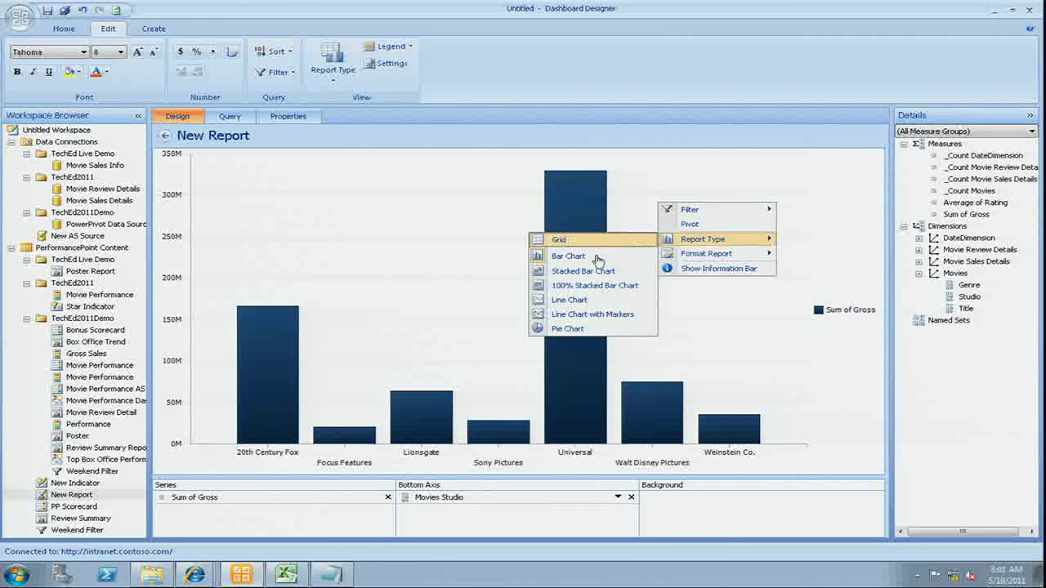
left_click(590, 273)
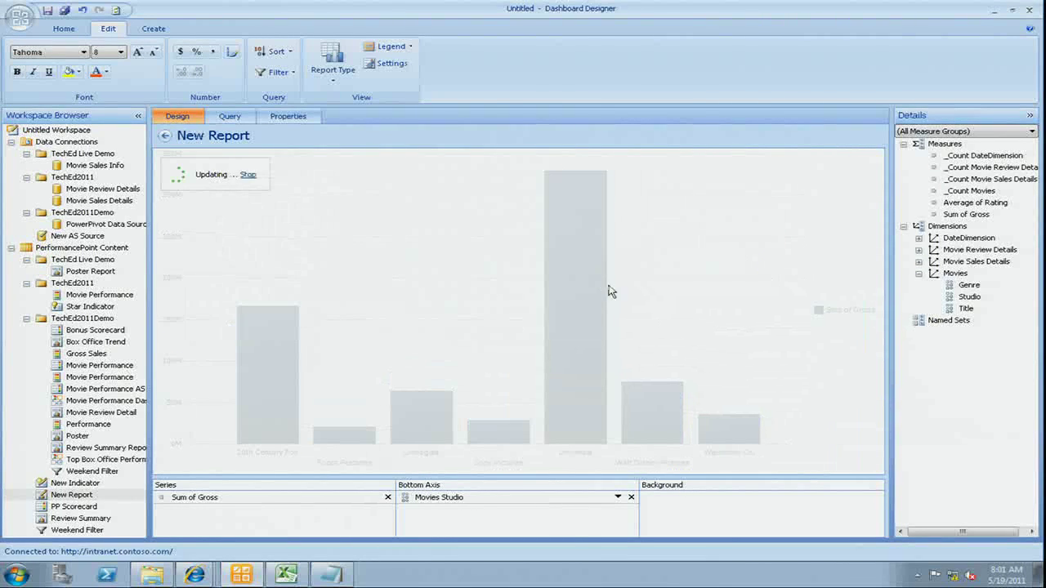
Step: Change the studio gross report type to Pie Chart
right_click(715, 206)
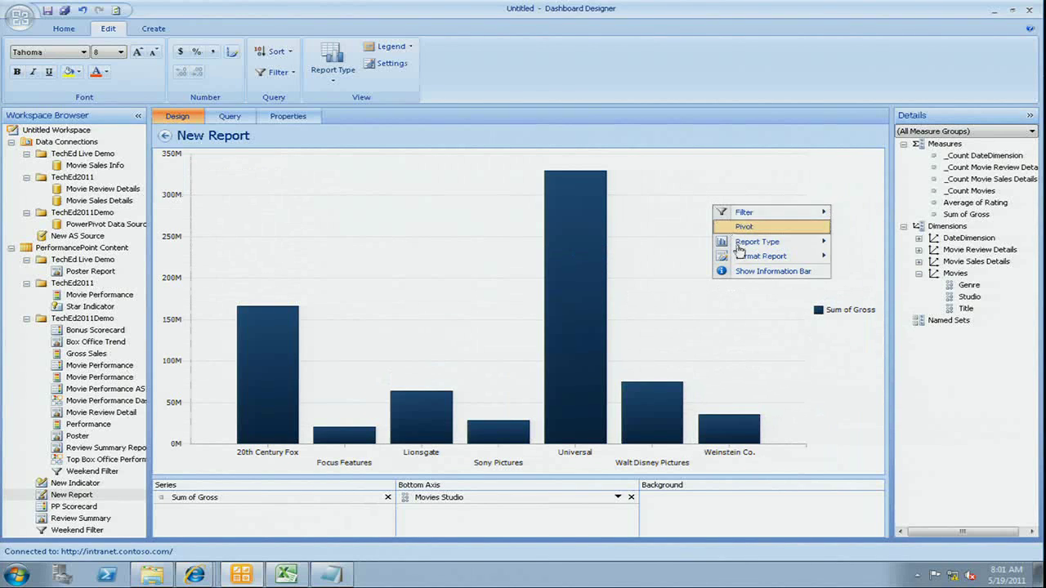
mouse_move(780, 245)
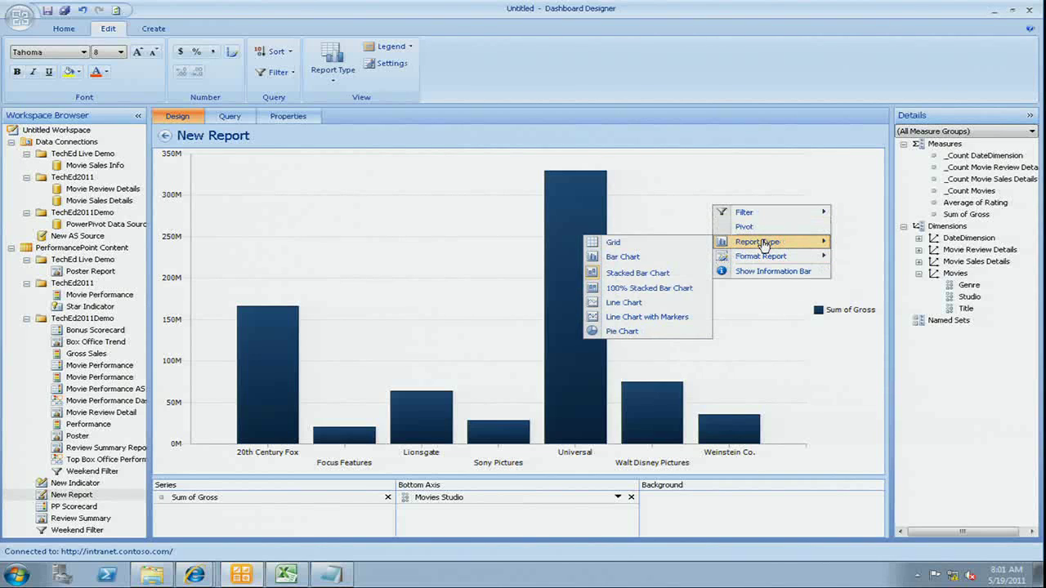
left_click(633, 332)
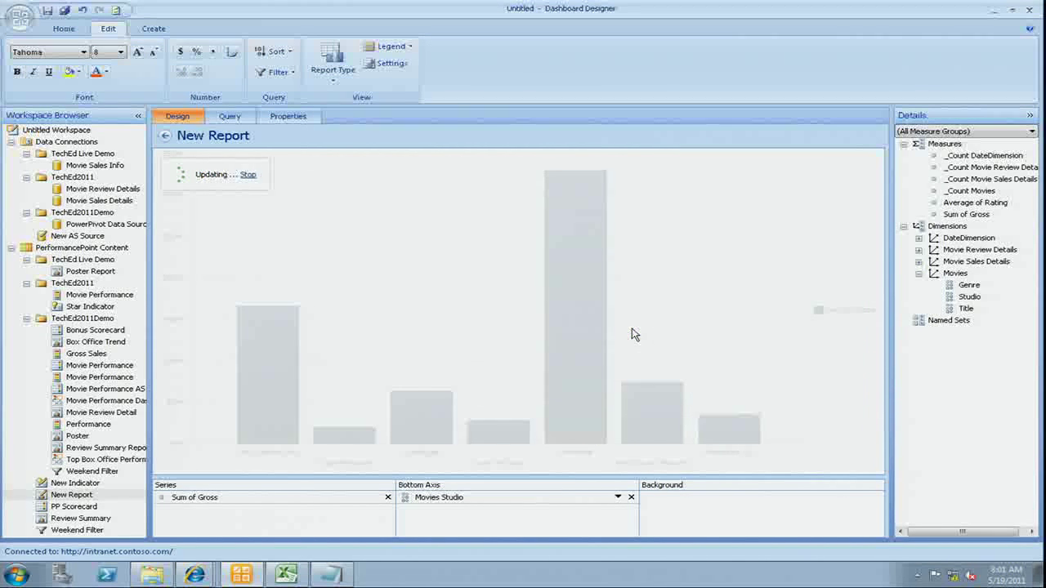